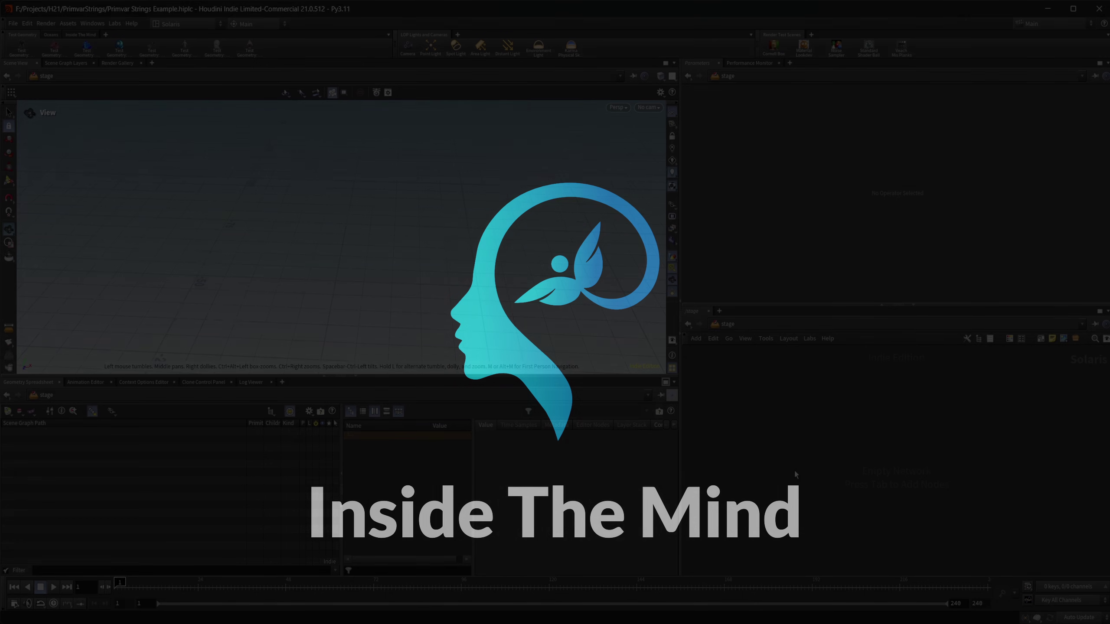
Step: Add a COP Network node to the stage and go inside it
key("Return")
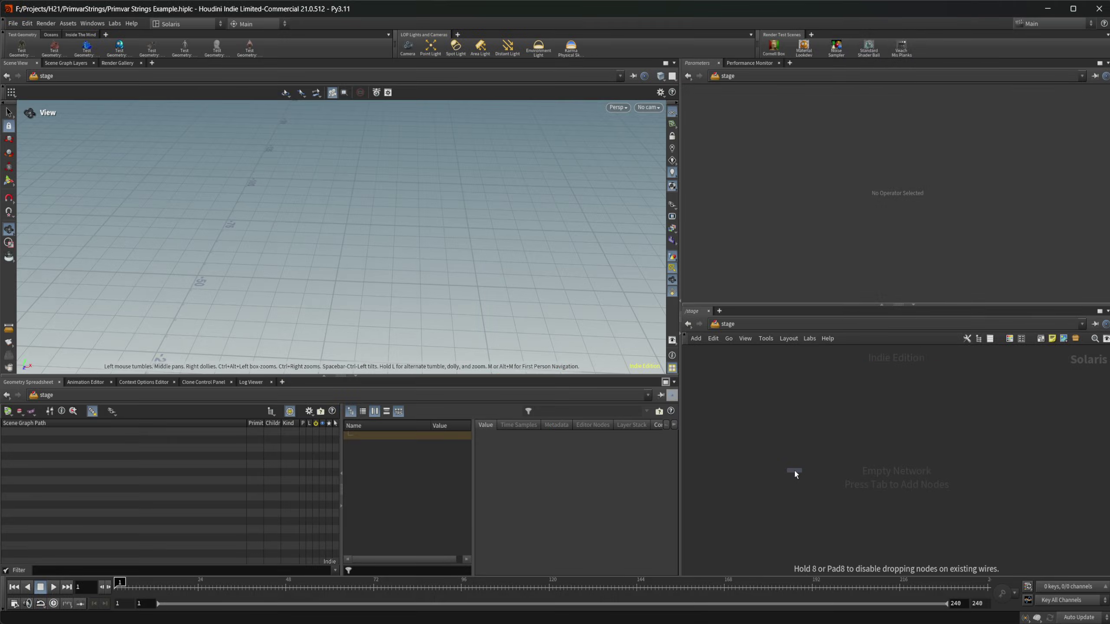
left_click(795, 469)
left_click_drag(792, 477, 856, 442)
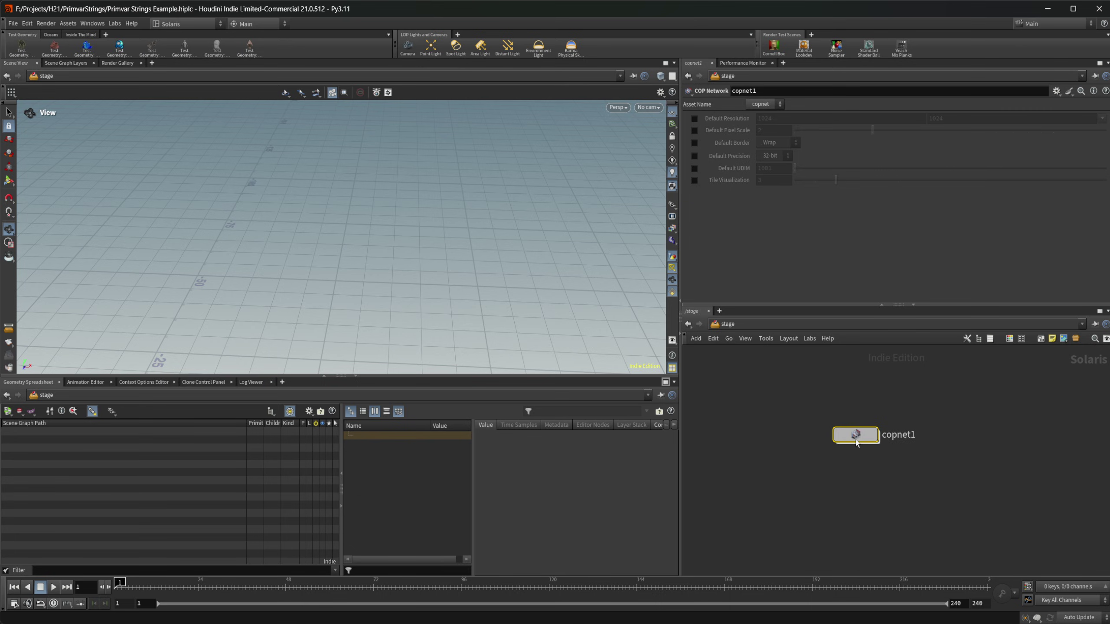
double_click(848, 441)
Step: Add a Constant node to the COP network and set its signature to RGB
key("Tab")
mouse_move(843, 452)
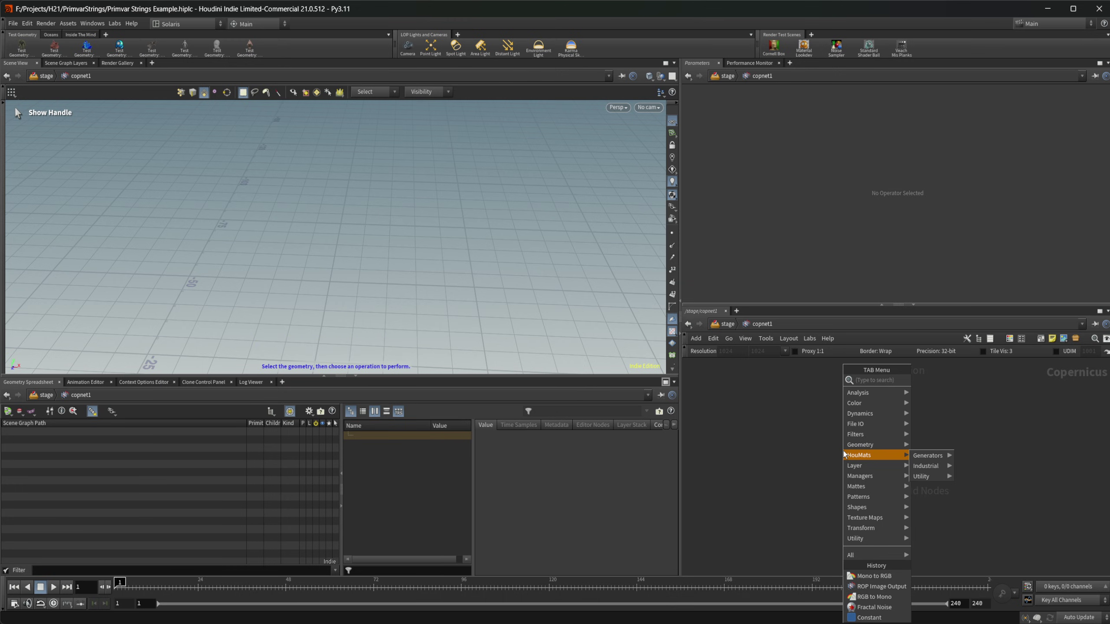
type("cons")
key("Return")
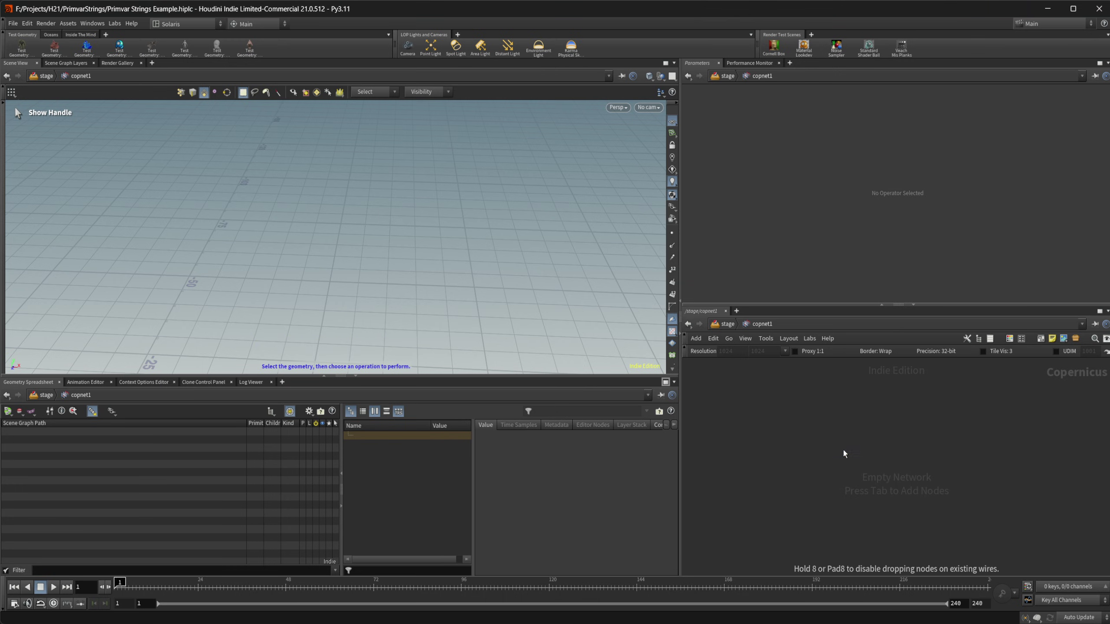
left_click(843, 451)
left_click(791, 119)
left_click(792, 163)
Step: Duplicate the RGB Constant node below the original and set the original's color to pure red
middle_click_drag(914, 423, 899, 366)
left_click_drag(841, 422, 837, 521, "alt")
left_click(844, 430)
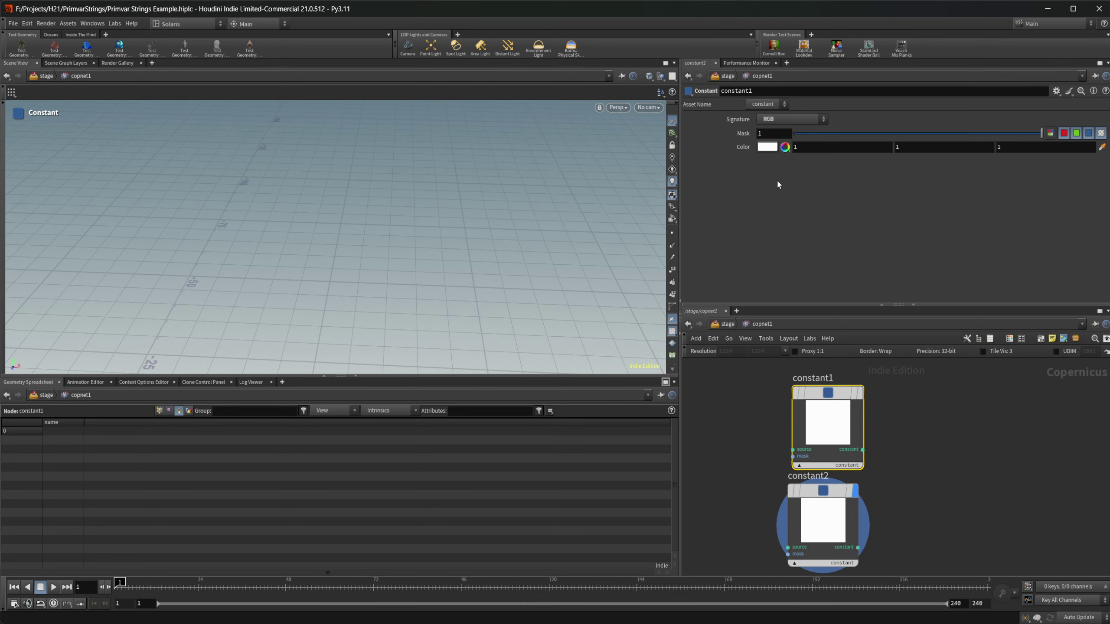
left_click(768, 147)
left_click(735, 79)
left_click(906, 46)
Step: Set the duplicated Constant node's color to pure blue
middle_click_drag(970, 468, 945, 374)
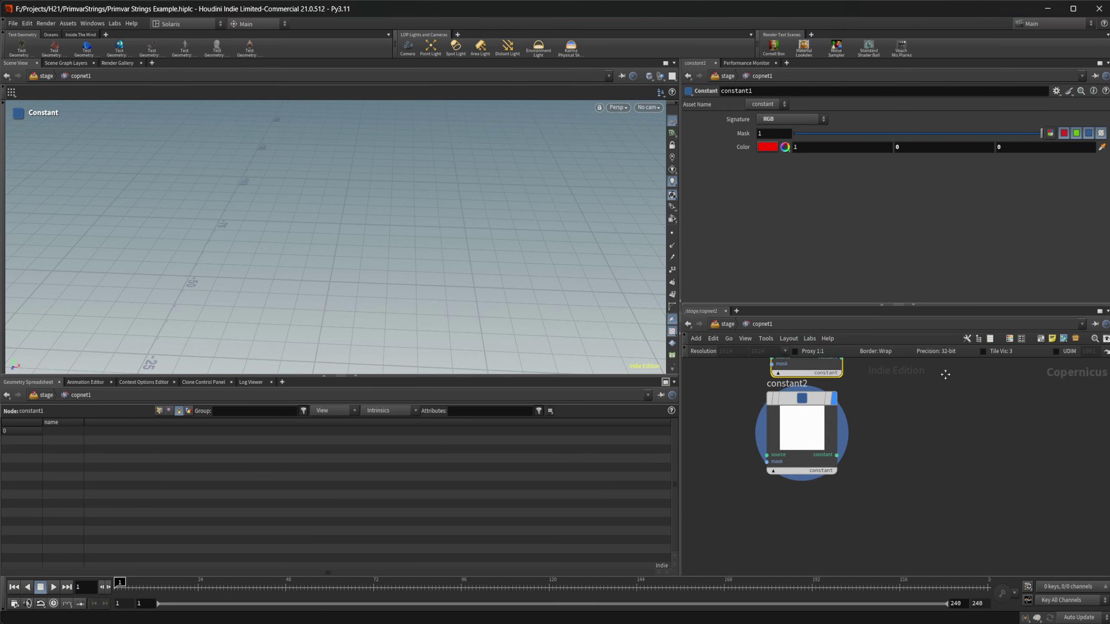
left_click(793, 425)
left_click(768, 147)
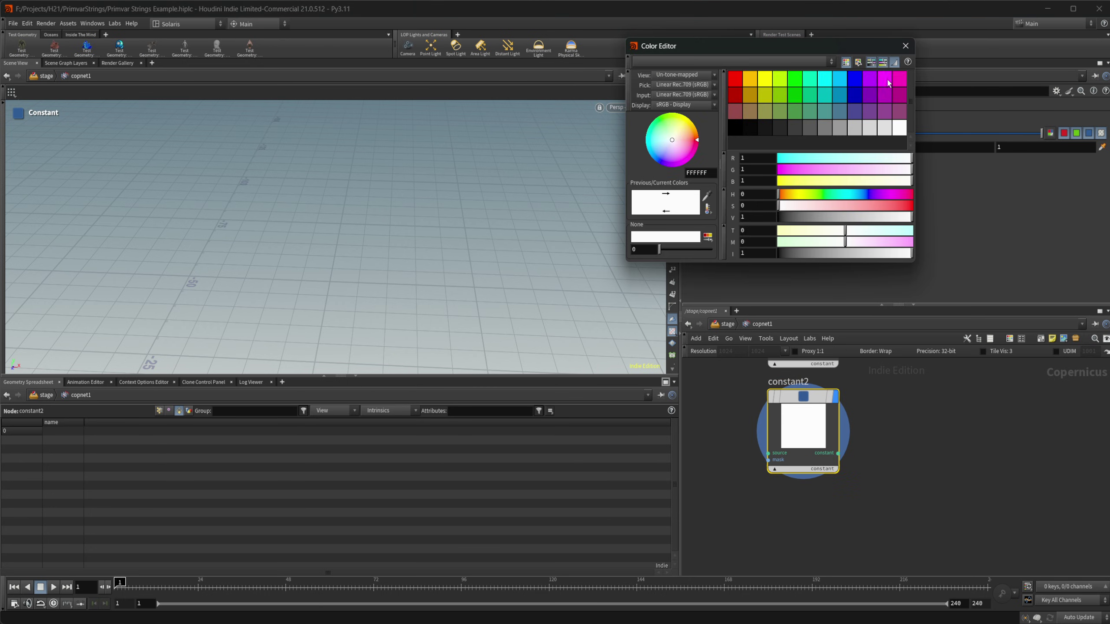
left_click(854, 79)
left_click(905, 45)
Step: Add a Fractal Noise node below the blue Constant node
key("Tab")
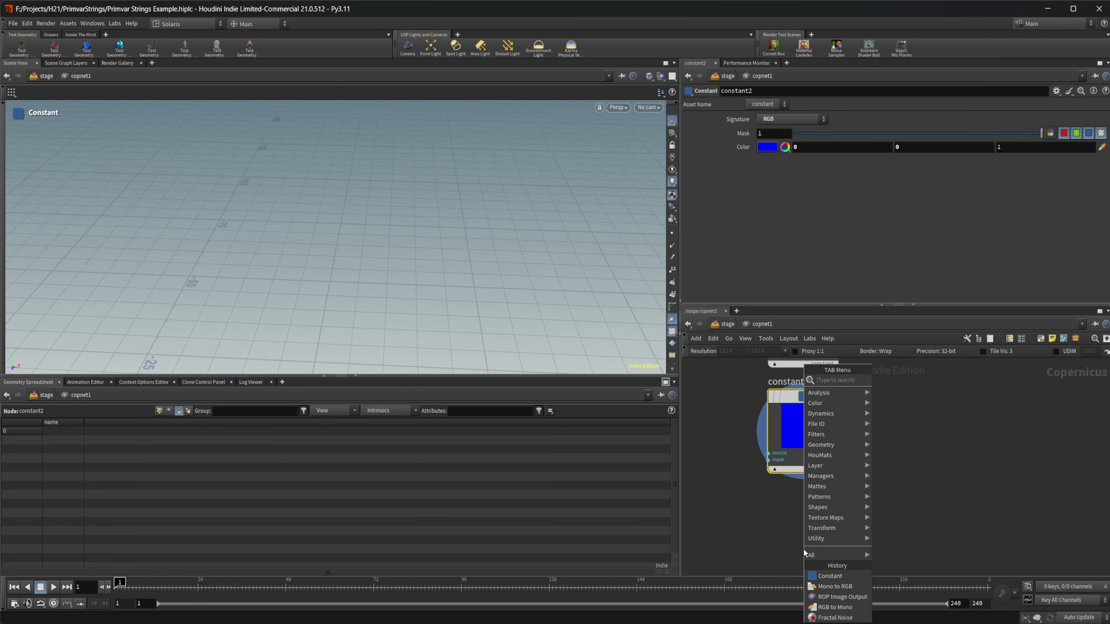
type("fract")
key("Return")
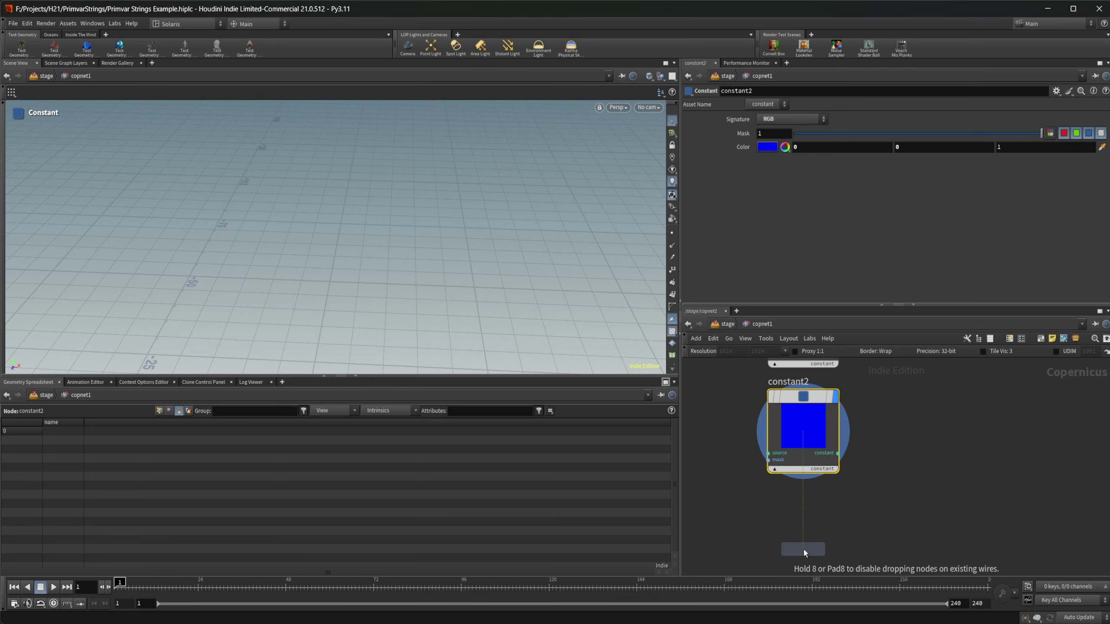
left_click(804, 549)
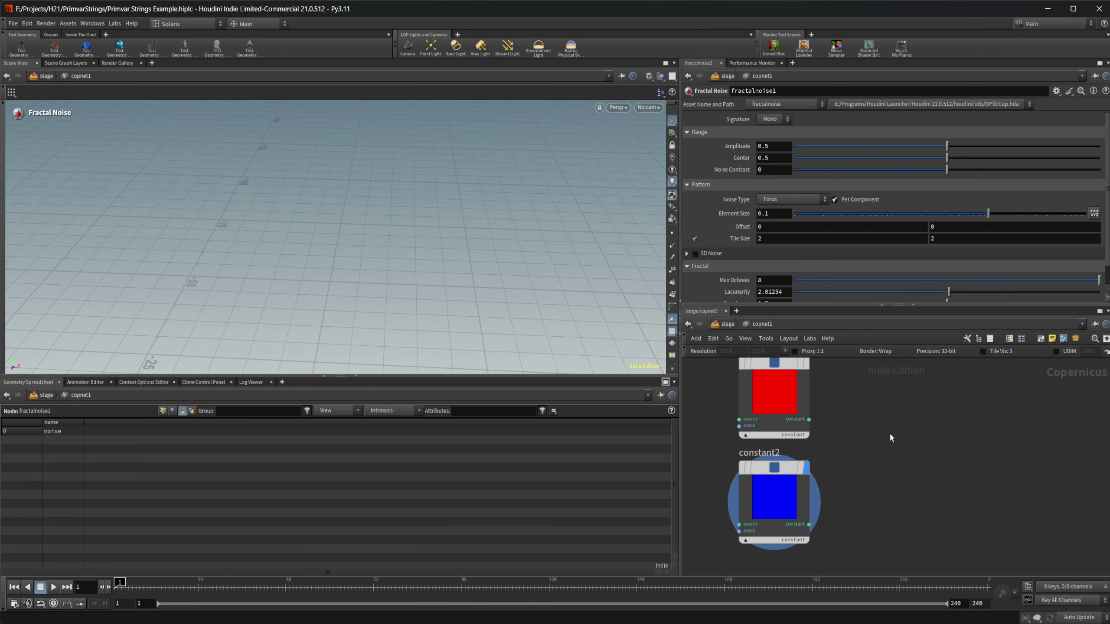
Step: Add a ROP Image Output node beside the constants and wire the red Constant node into it
key("Tab")
type("ro")
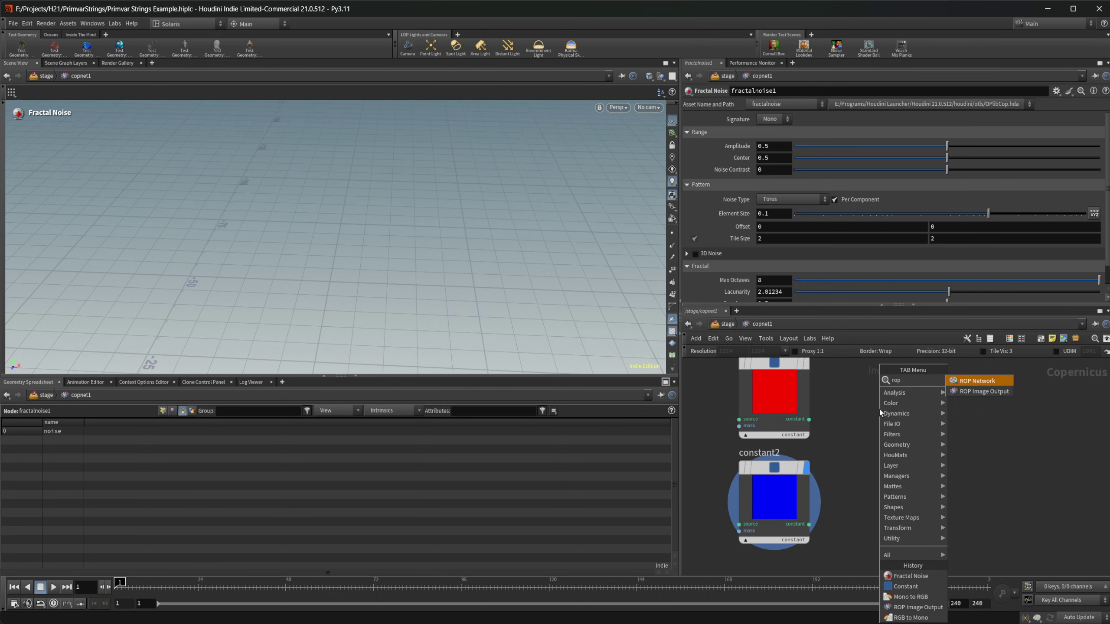
type("p")
key("Down")
key("Return")
left_click(879, 410)
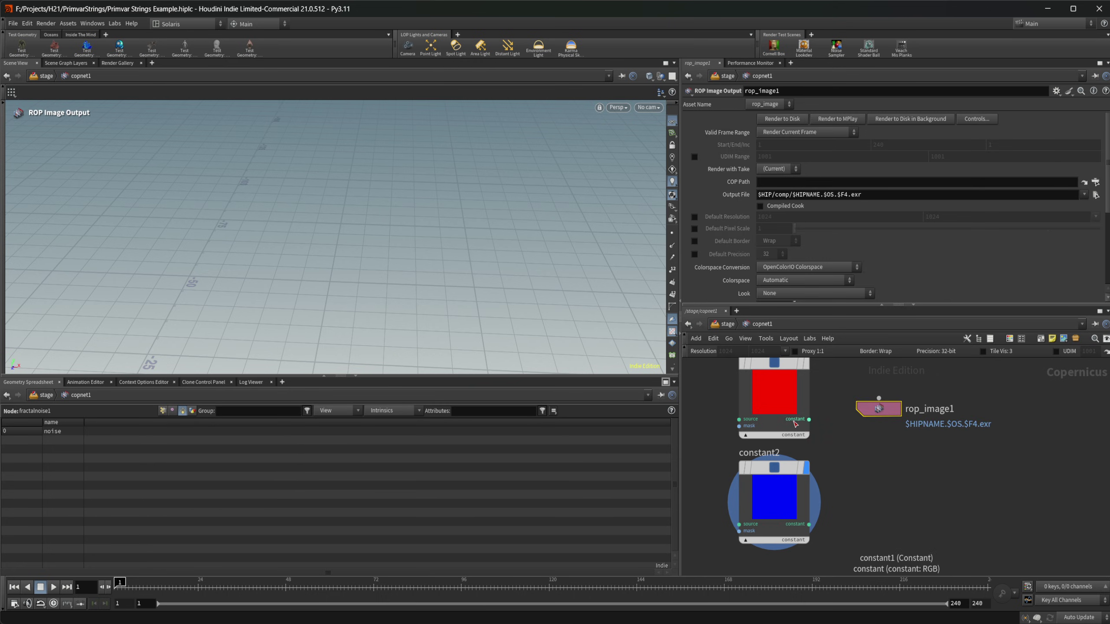
left_click_drag(809, 419, 894, 409)
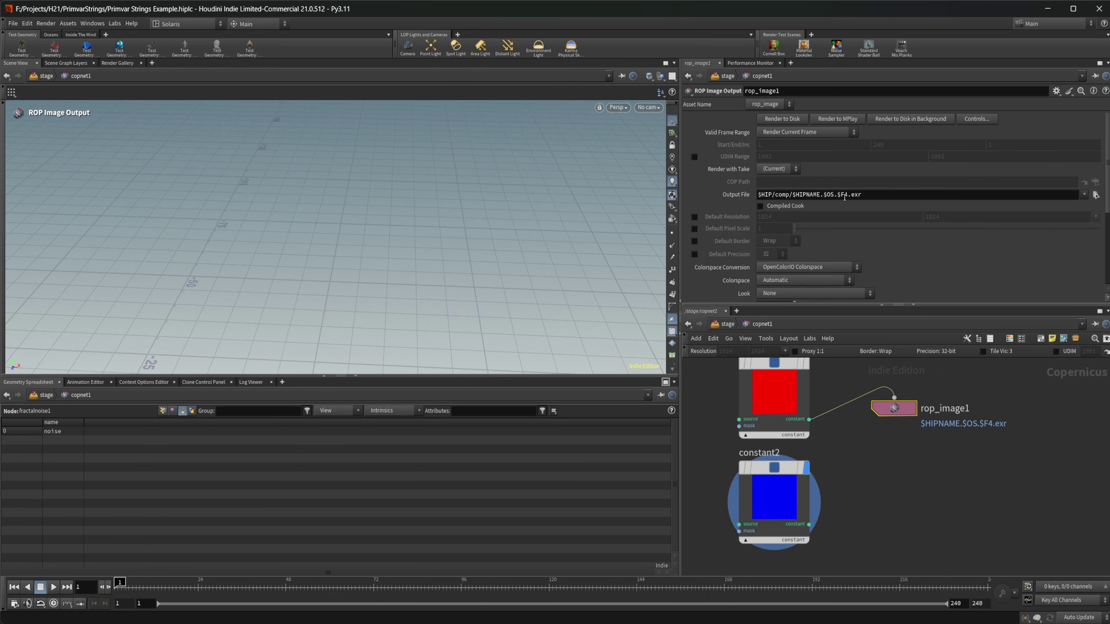
Step: Set the red image output's file path to $HIP/comp/red.exr
left_click_drag(851, 195, 792, 195)
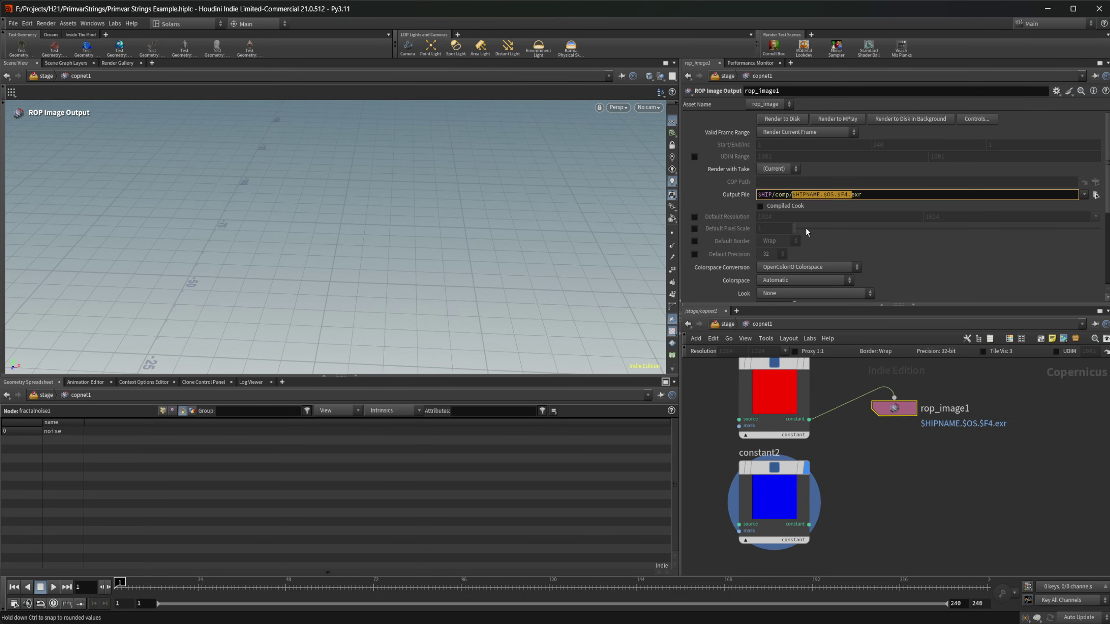
type("red")
key("Return")
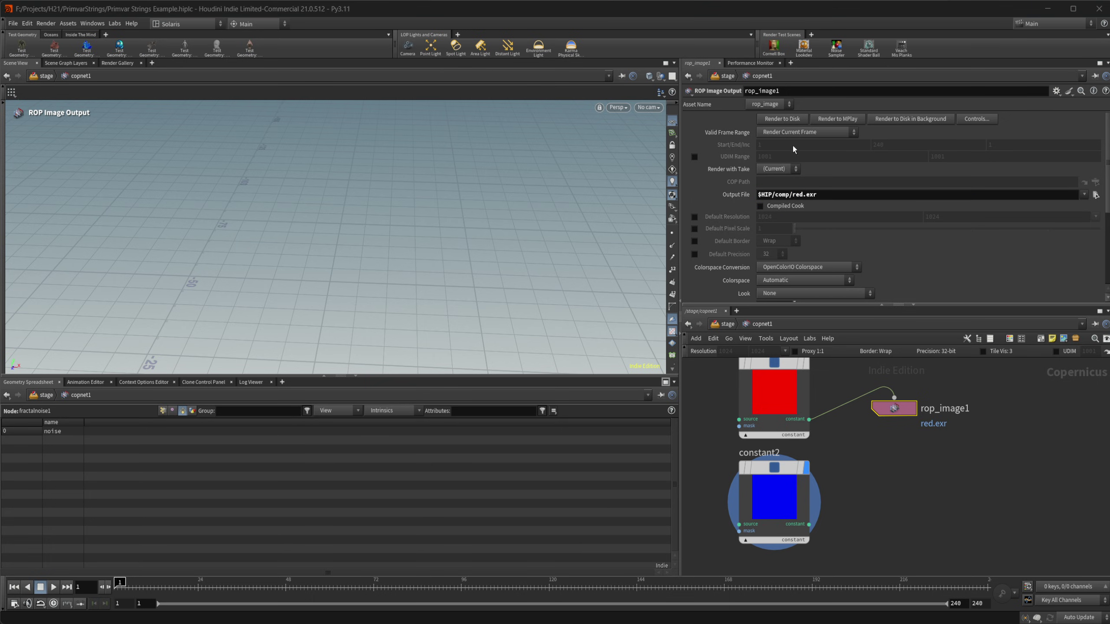
Step: Duplicate the ROP Image Output node for the blue Constant node and set its output file to $HIP/comp/blue.exr
left_click_drag(894, 408, 911, 488, "alt")
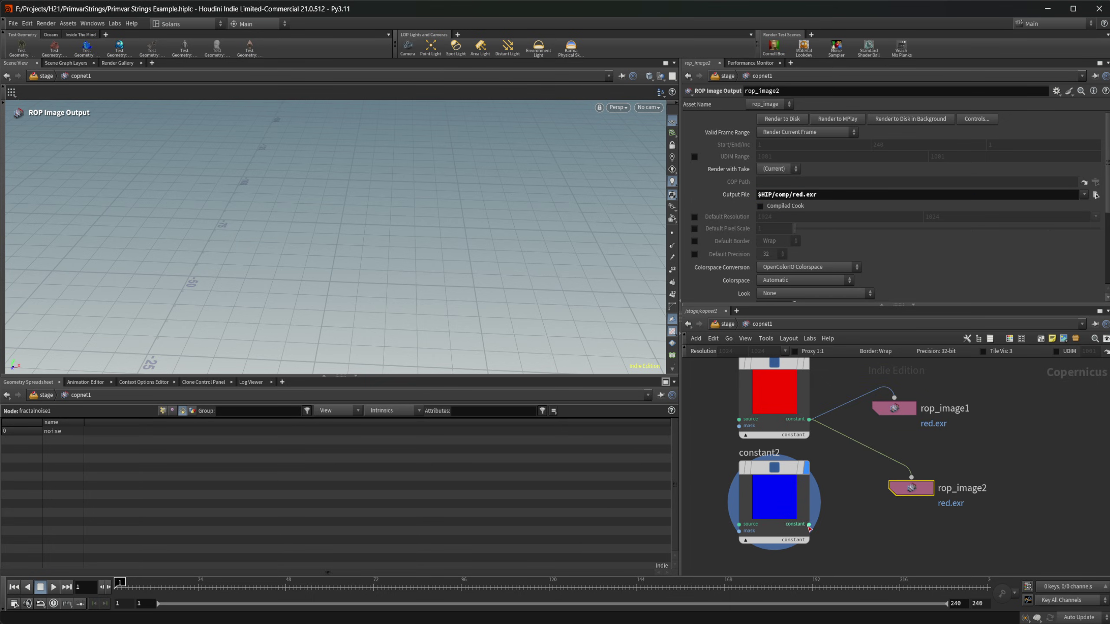
left_click_drag(809, 525, 907, 496)
left_click(803, 195)
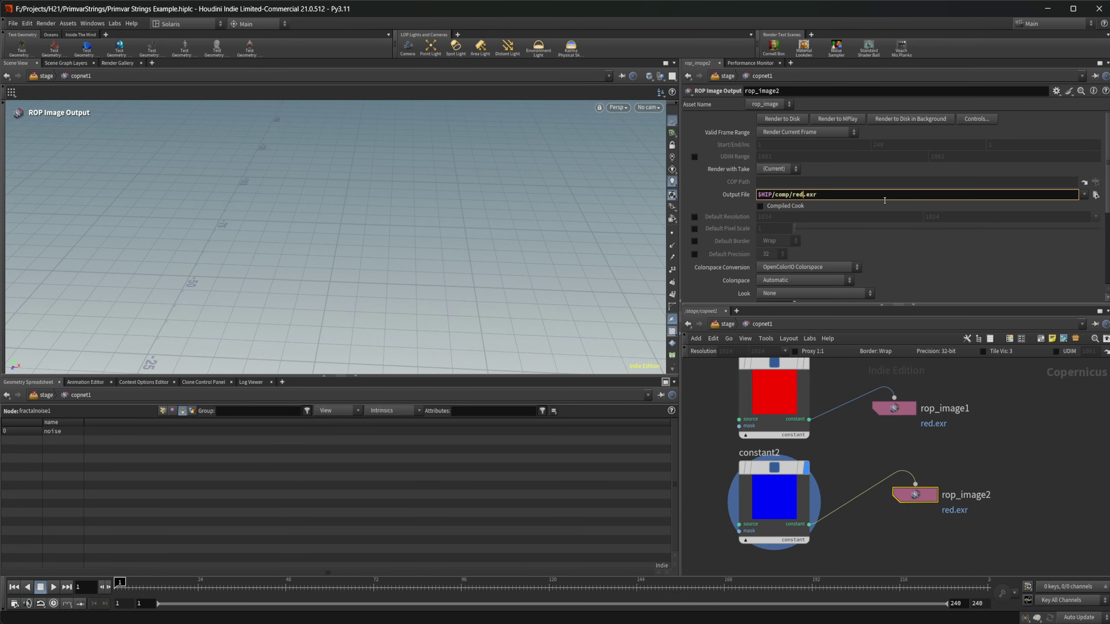
key("BackSpace")
key("BackSpace")
key("BackSpace")
type("blue")
key("Return")
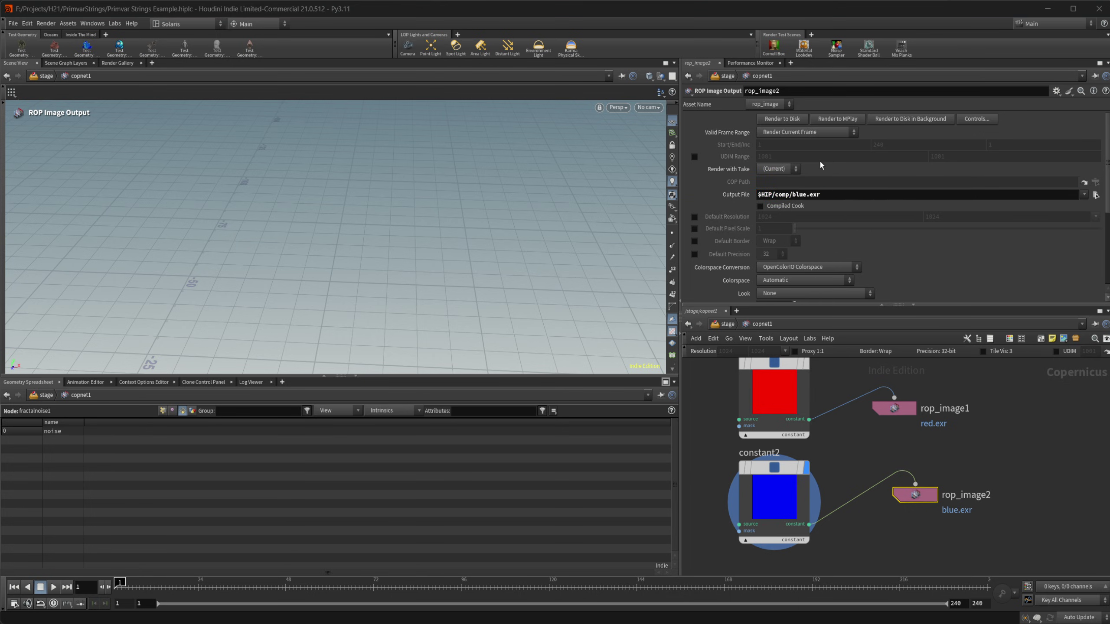
Step: Duplicate the blue ROP Image Output node and wire the Fractal Noise node into the copy
middle_click_drag(993, 480, 977, 385)
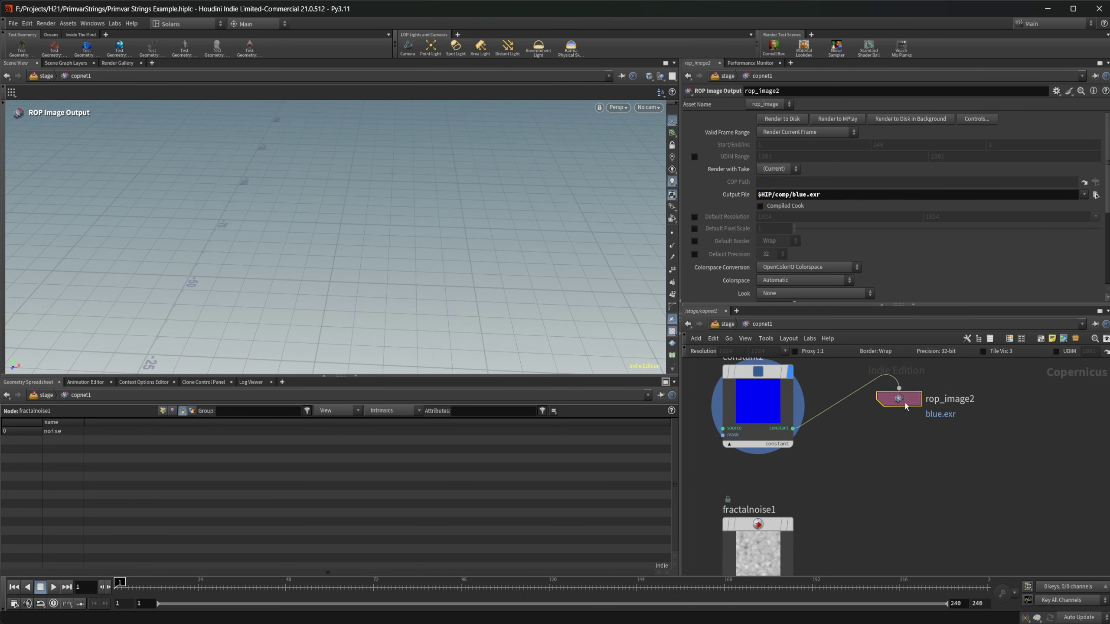
left_click_drag(907, 405, 895, 528, "alt")
middle_click_drag(844, 521, 829, 418)
left_click(776, 477)
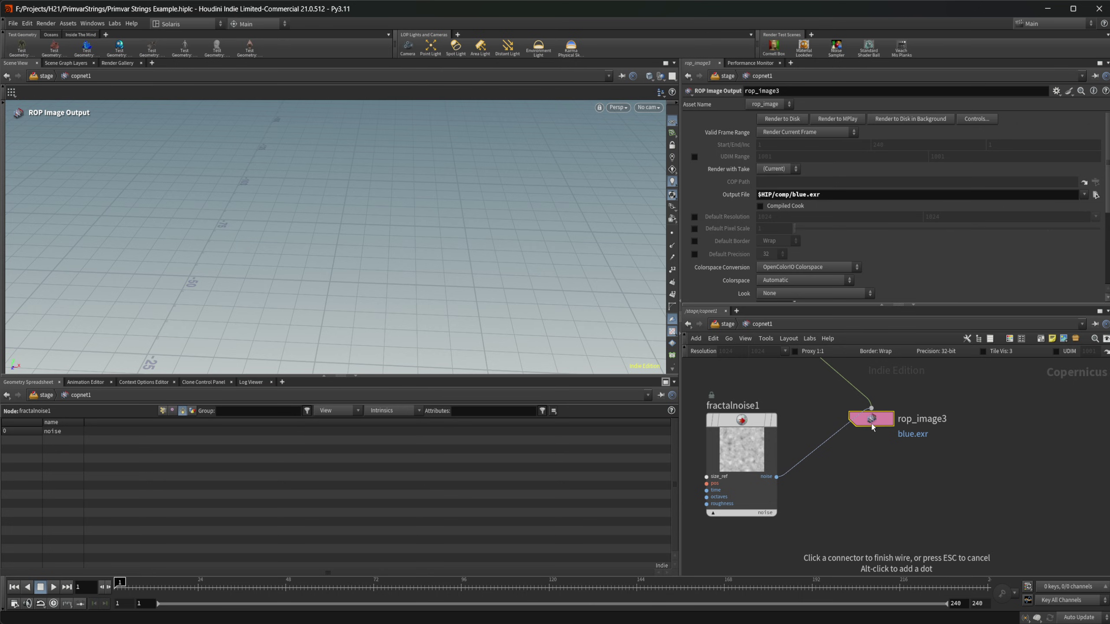
left_click(872, 427)
left_click_drag(872, 427, 884, 452)
Step: Set the noise image output's file to $HIP/comp/noise.exr and render it to disk
left_click(807, 194)
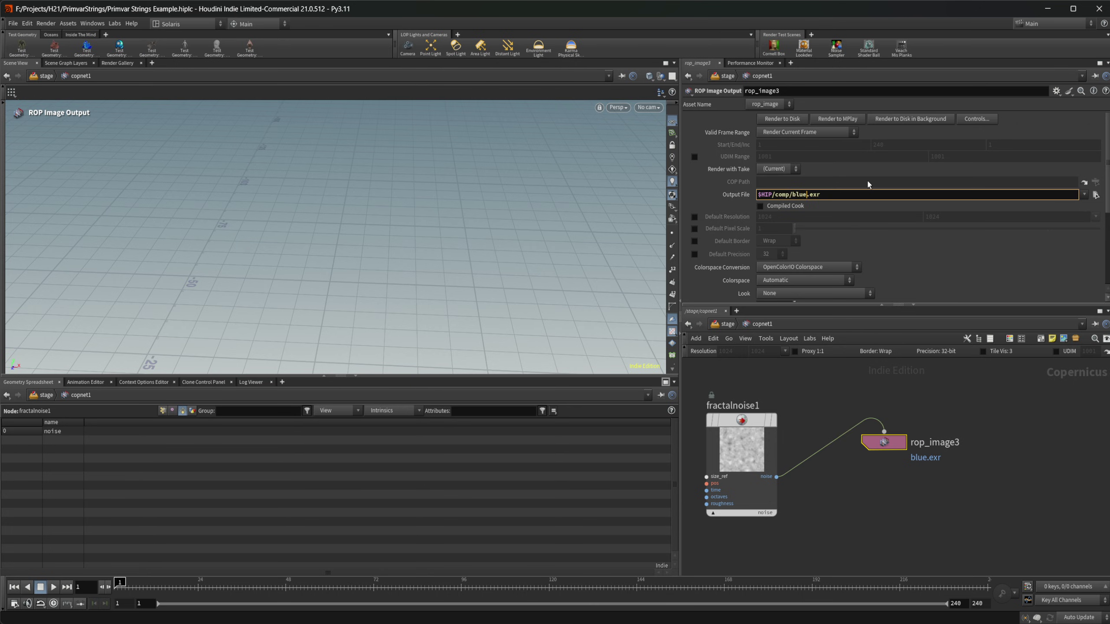
key("BackSpace")
key("BackSpace")
key("BackSpace")
type("noise")
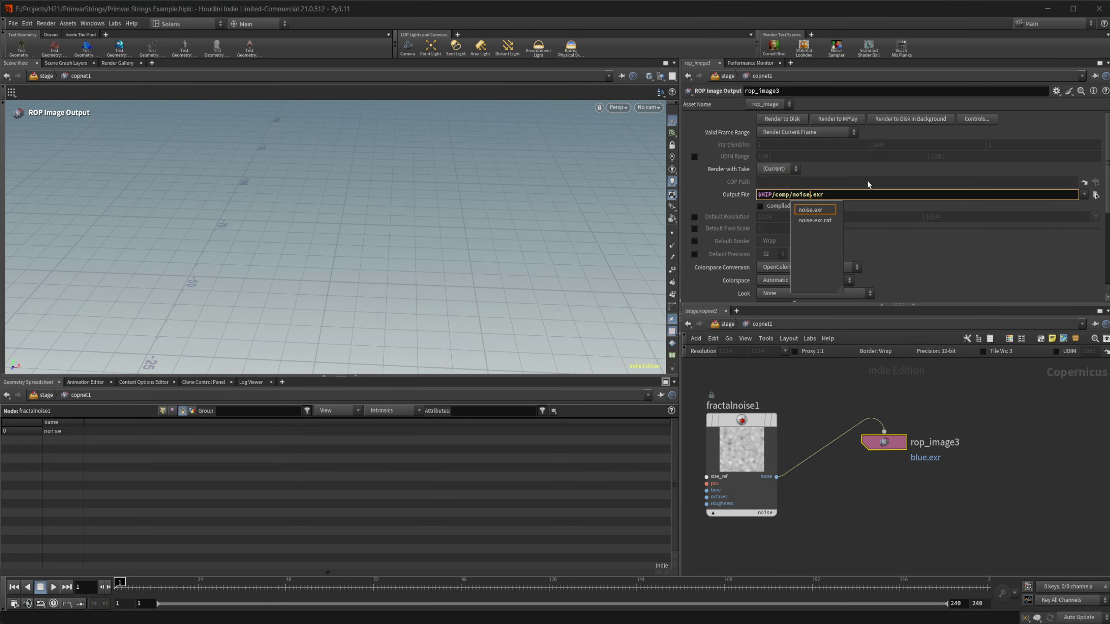
key("Return")
left_click(792, 124)
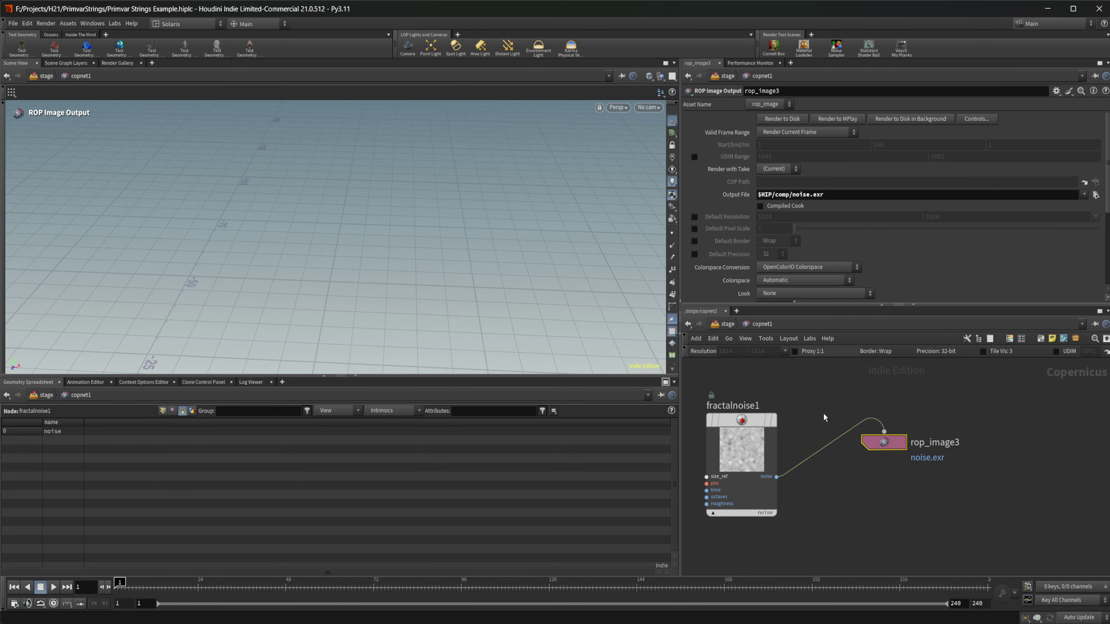
Step: Return to the stage level, add a SOP Create node and go inside its geometry network
key("u")
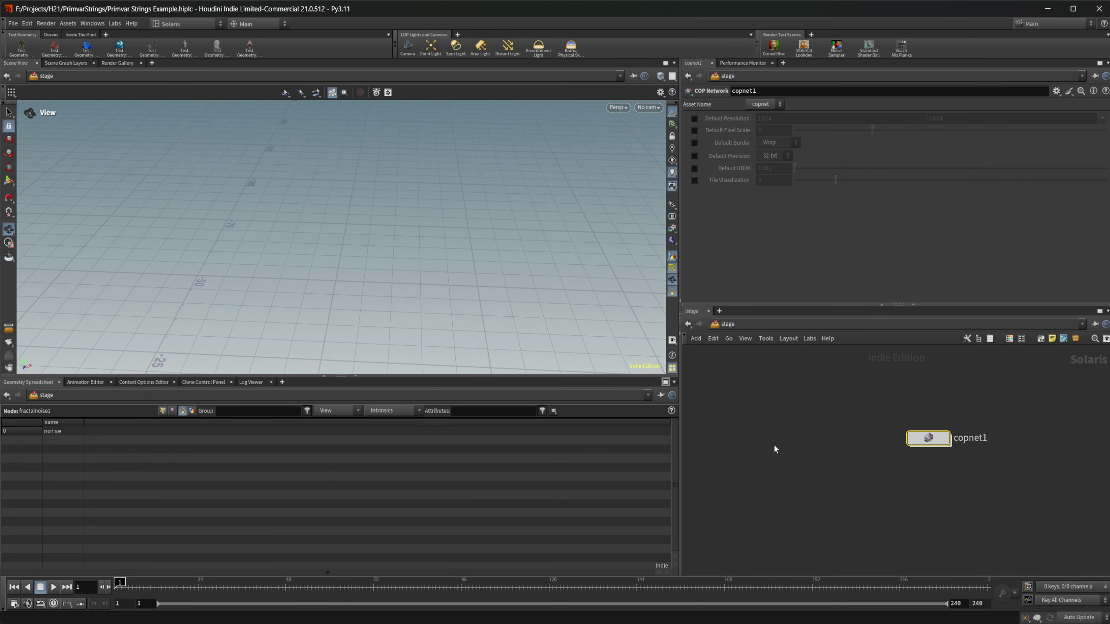
key("Tab")
type("sop")
key("Return")
left_click(774, 445)
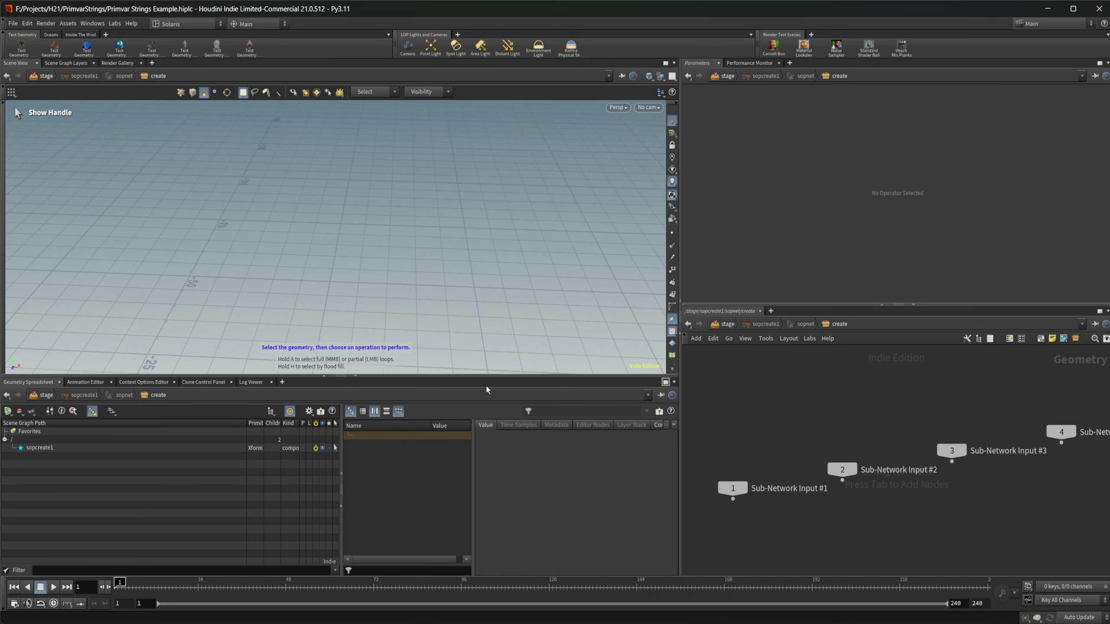
Step: Add a Grid node inside the SOP Create network and frame the grid in the viewport
middle_click_drag(852, 541, 815, 471)
key("Tab")
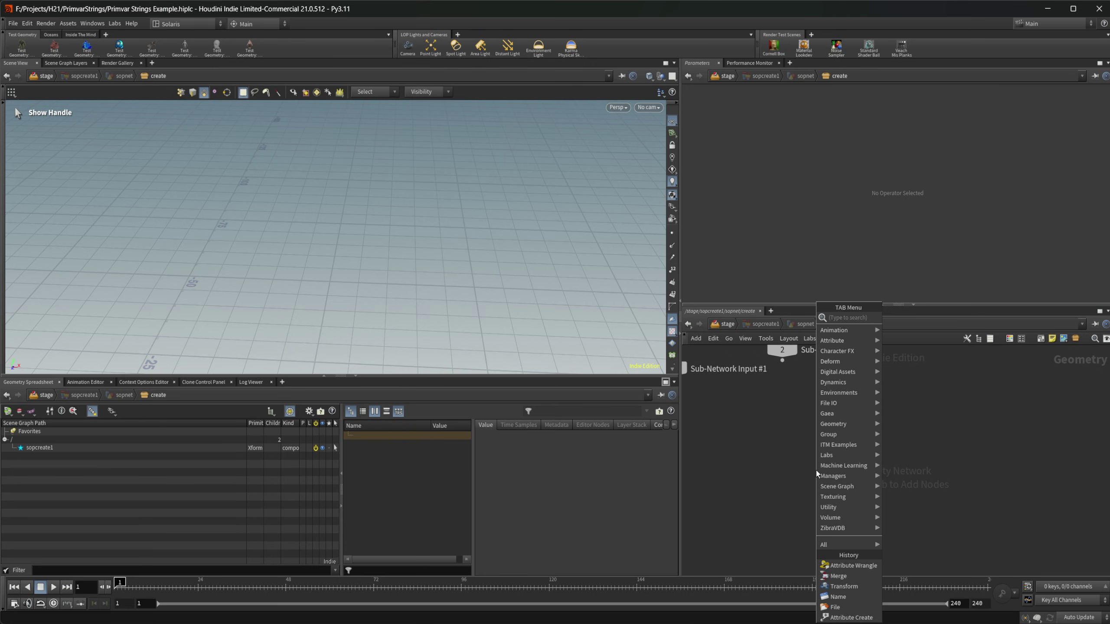
type("grid")
key("Return")
left_click(834, 466)
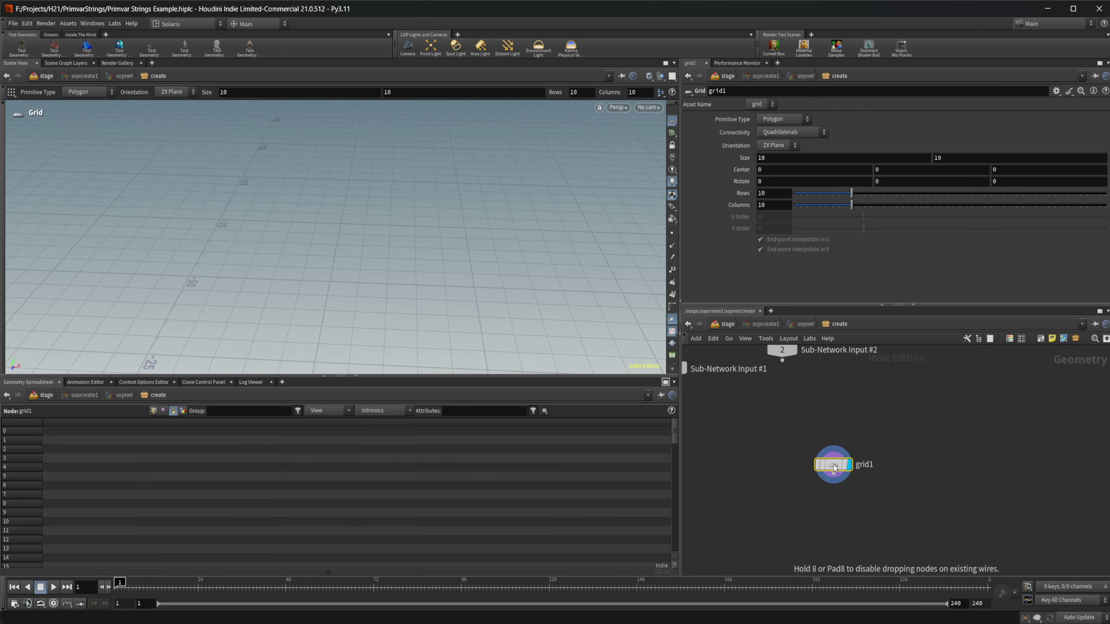
key("Escape")
key("f")
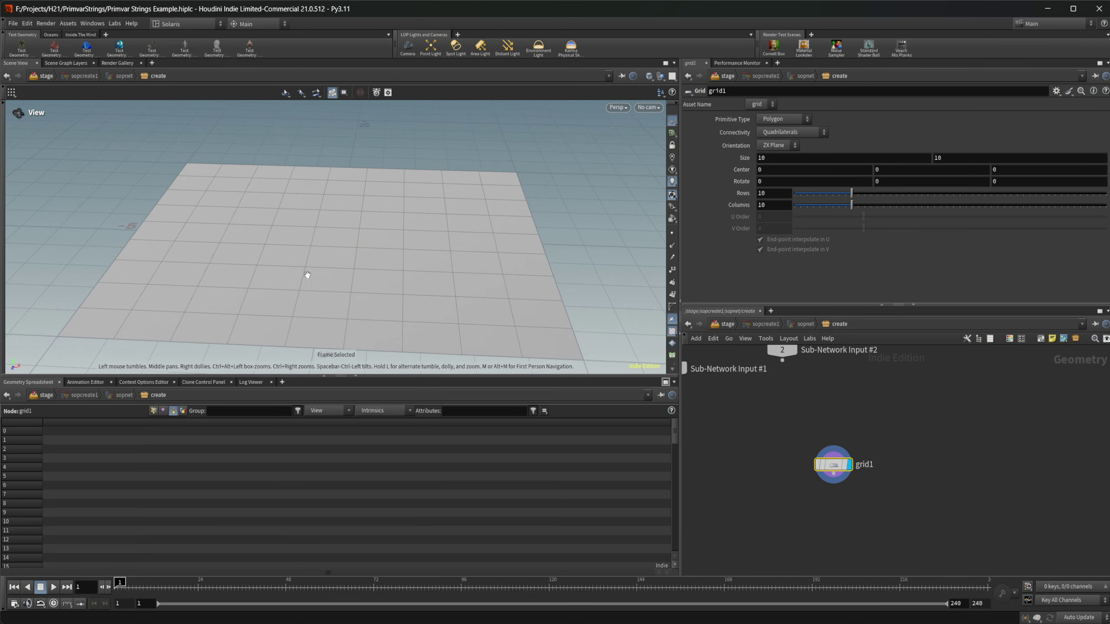
scroll(565, 265, "down", 5)
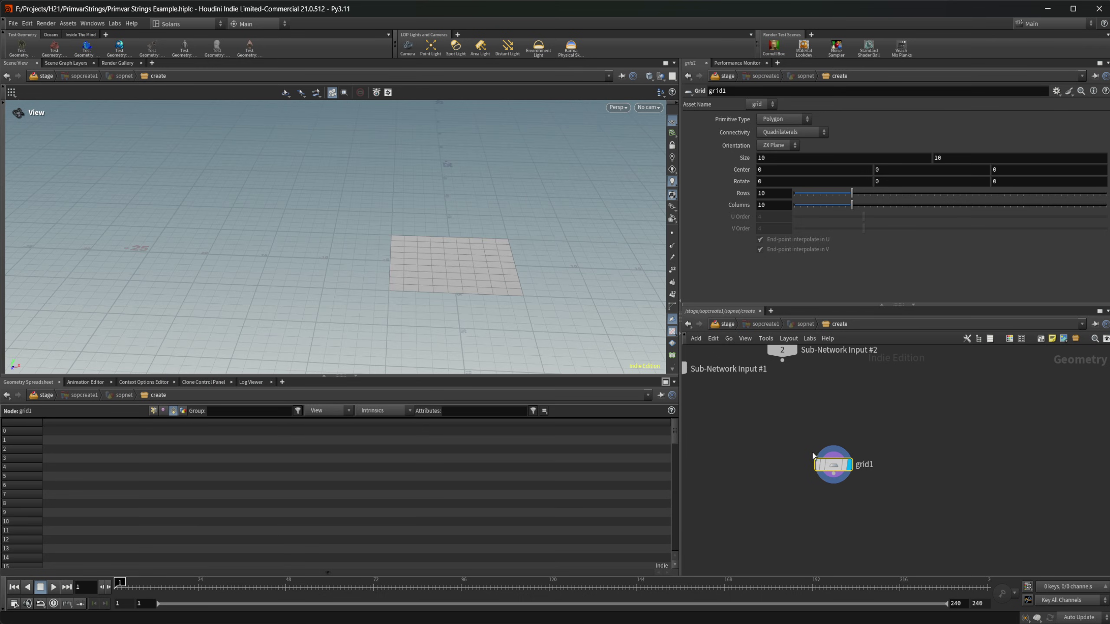
left_click_drag(832, 466, 820, 437)
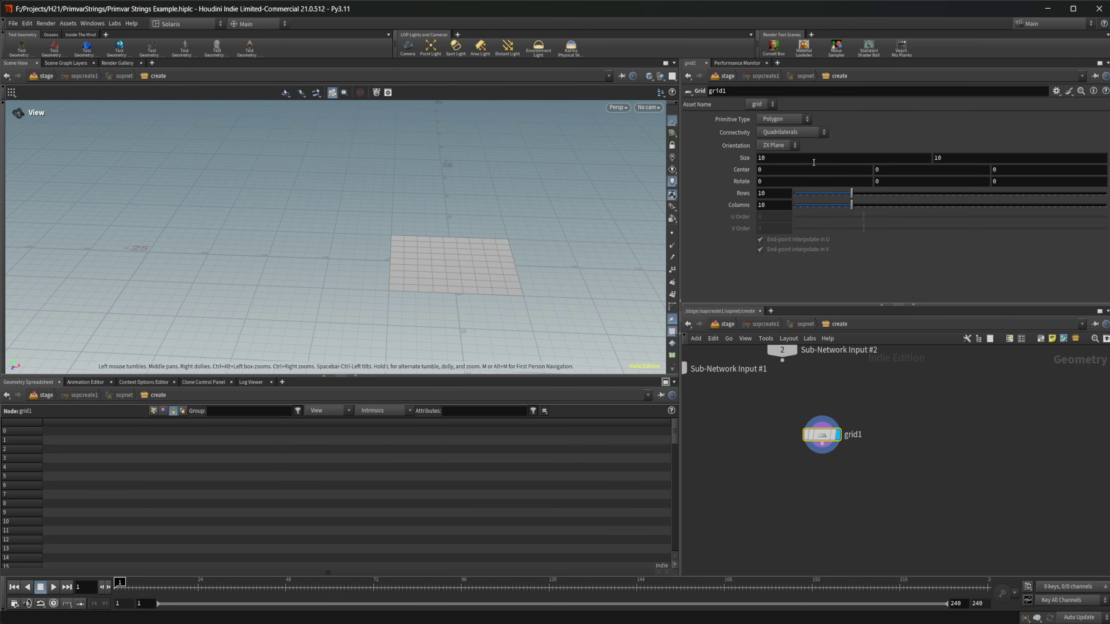
Step: Set the grid's size to 2 by 2
double_click(795, 158)
type("2")
key("Return")
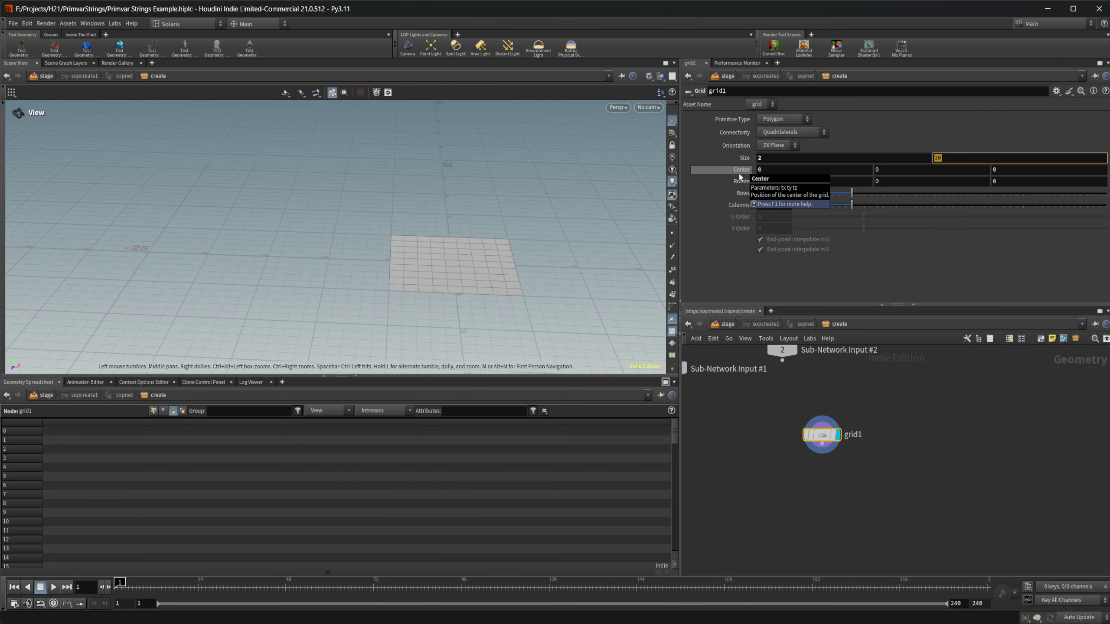
key("space+g")
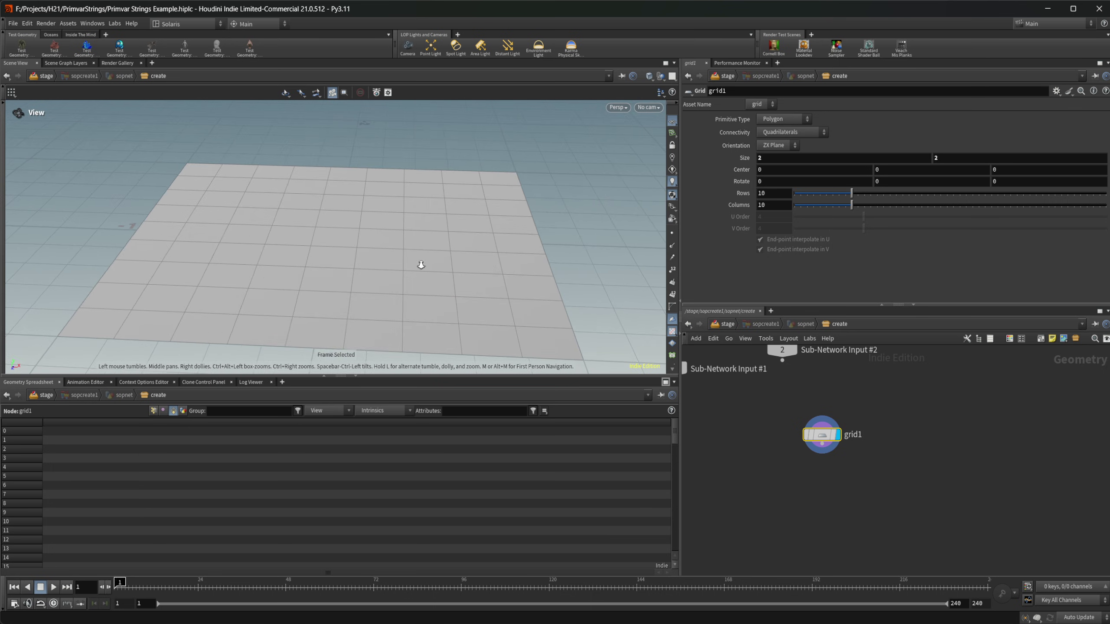
scroll(422, 266, "down", 4)
Step: Add a UV Flatten node connected below the Grid node
middle_click_drag(851, 486, 827, 473)
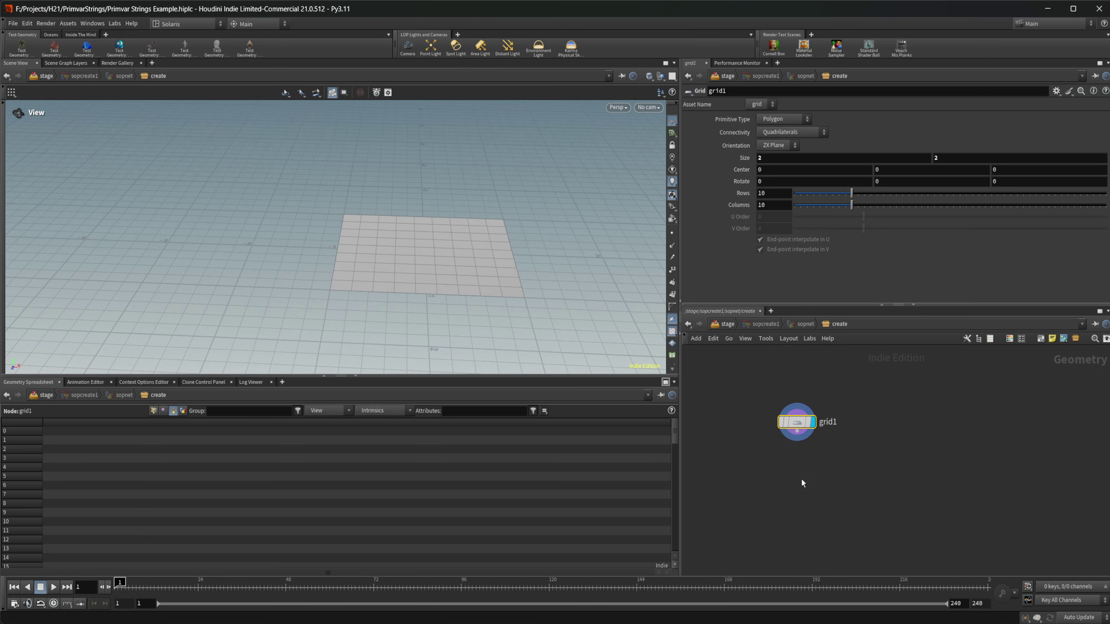
key("Tab")
type("uvfl")
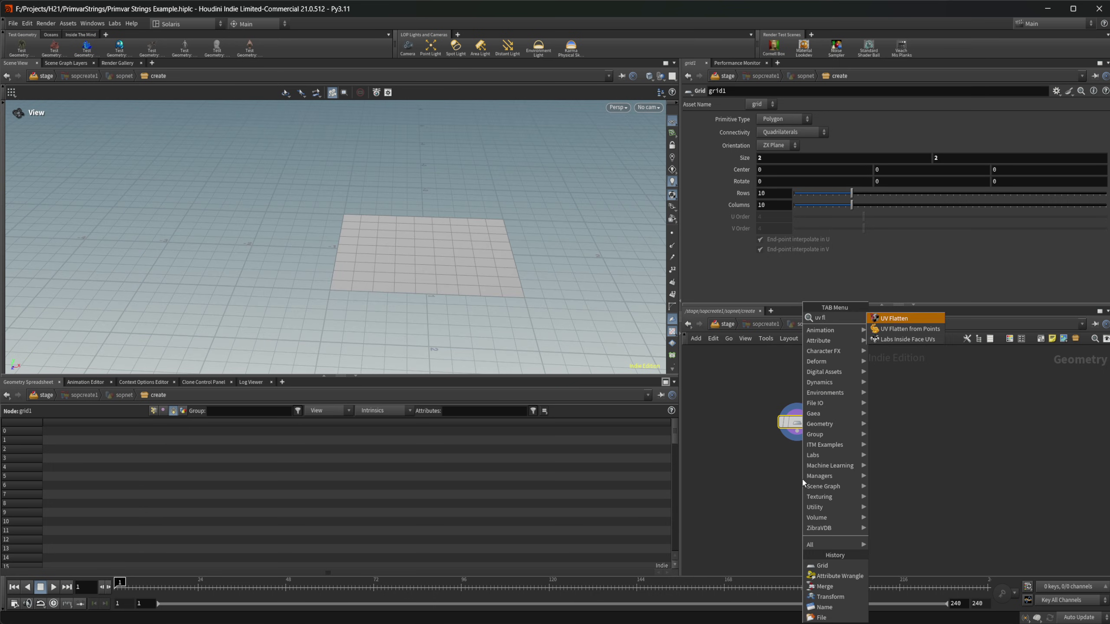
key("Return")
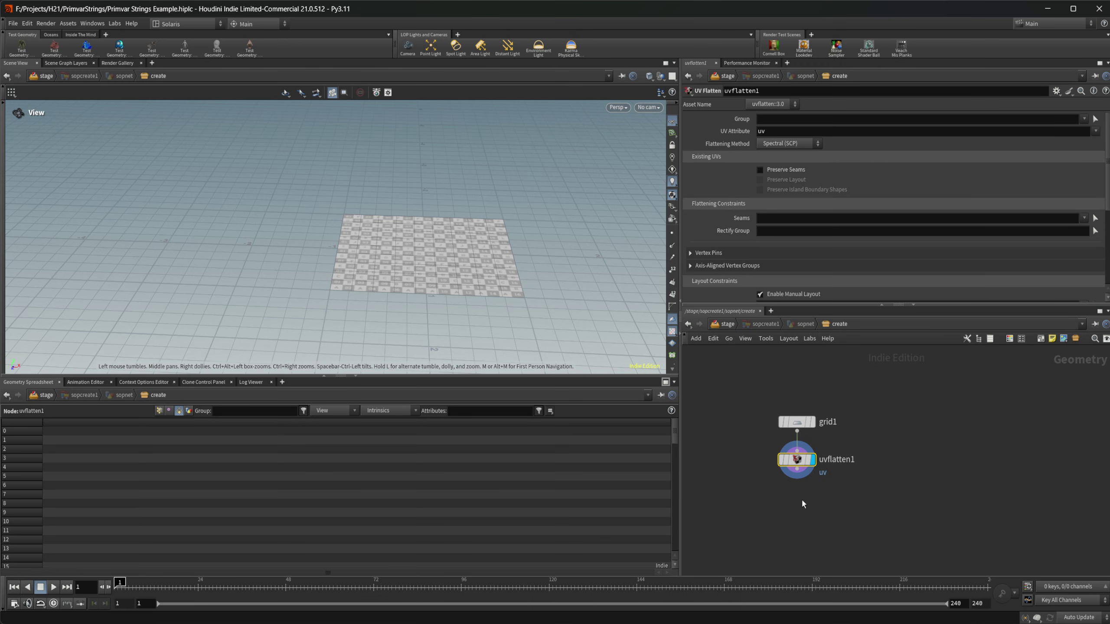
Step: Add a Copy and Transform node below UV Flatten, with a total of 3 copies translated 3 units along X
key("Tab")
type("copy t")
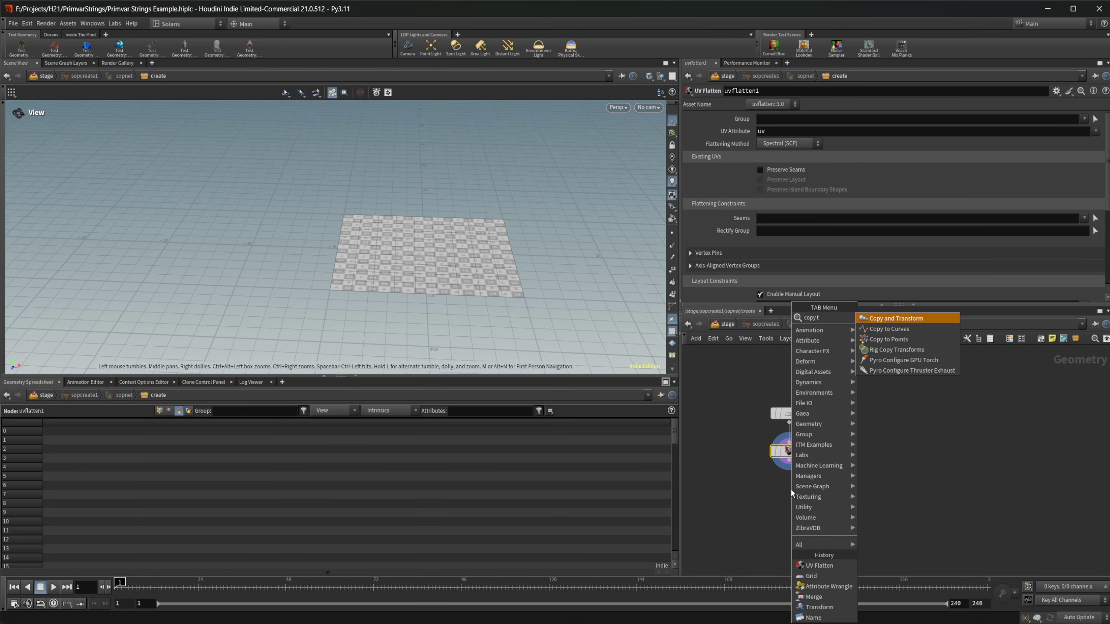
key("Return")
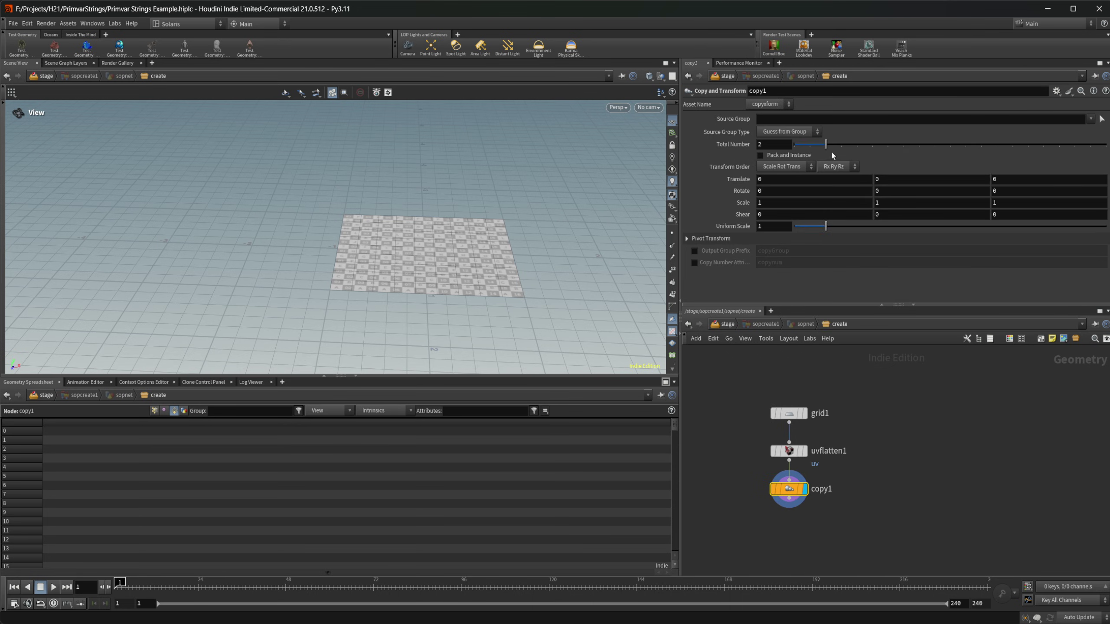
left_click(839, 144)
type("3")
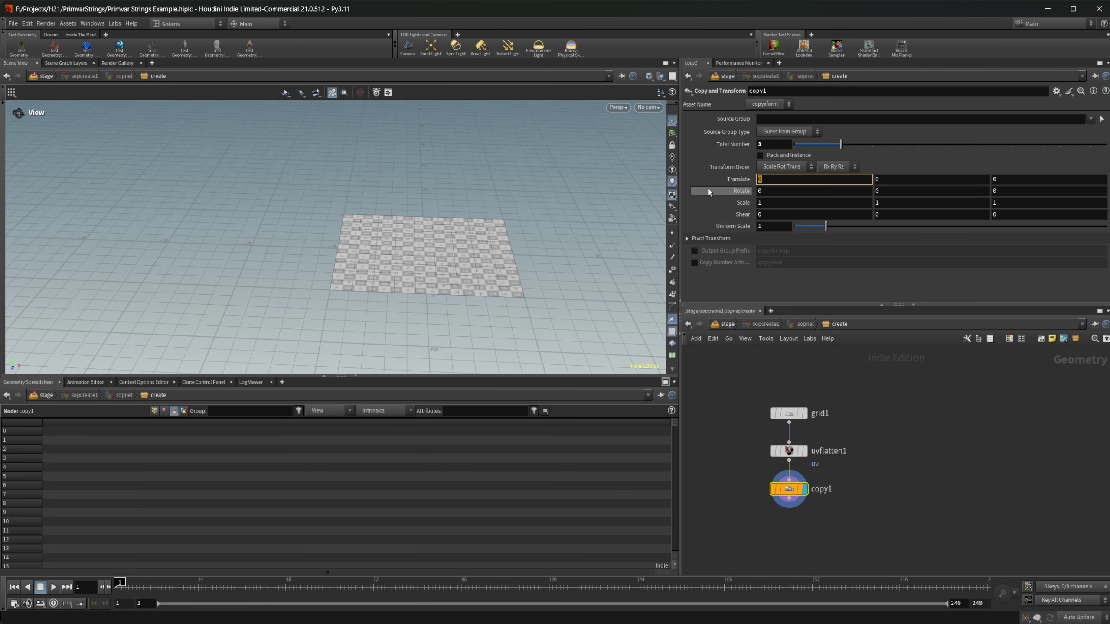
key("Return")
Step: Add a Match Size node below the copy node to centre the three grids on the origin
middle_click_drag(779, 510, 775, 506)
key("Tab")
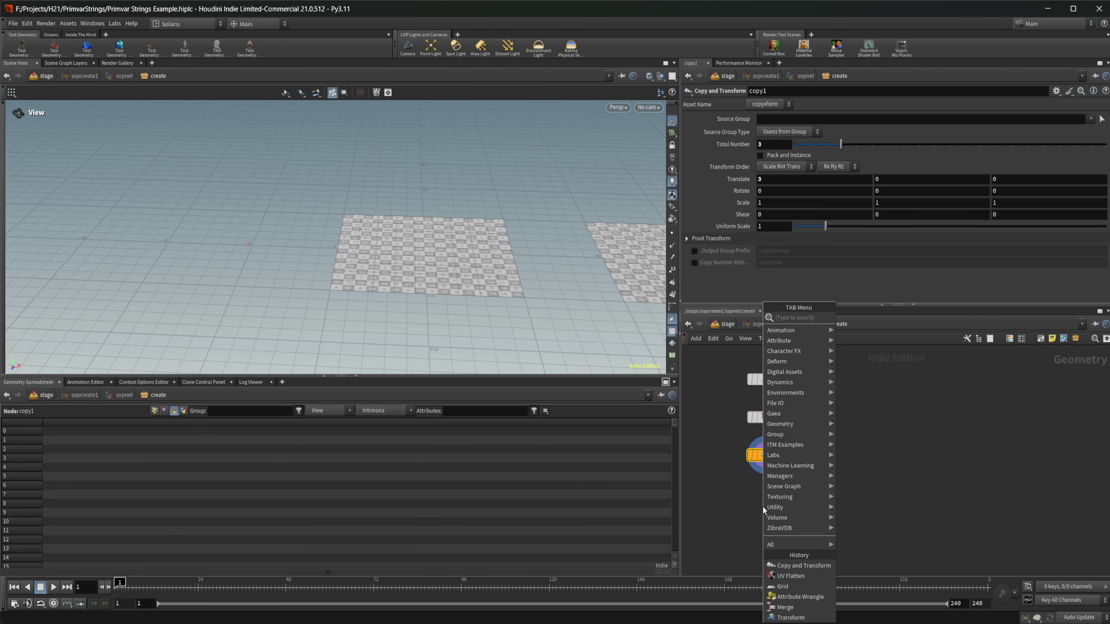
type("matchs")
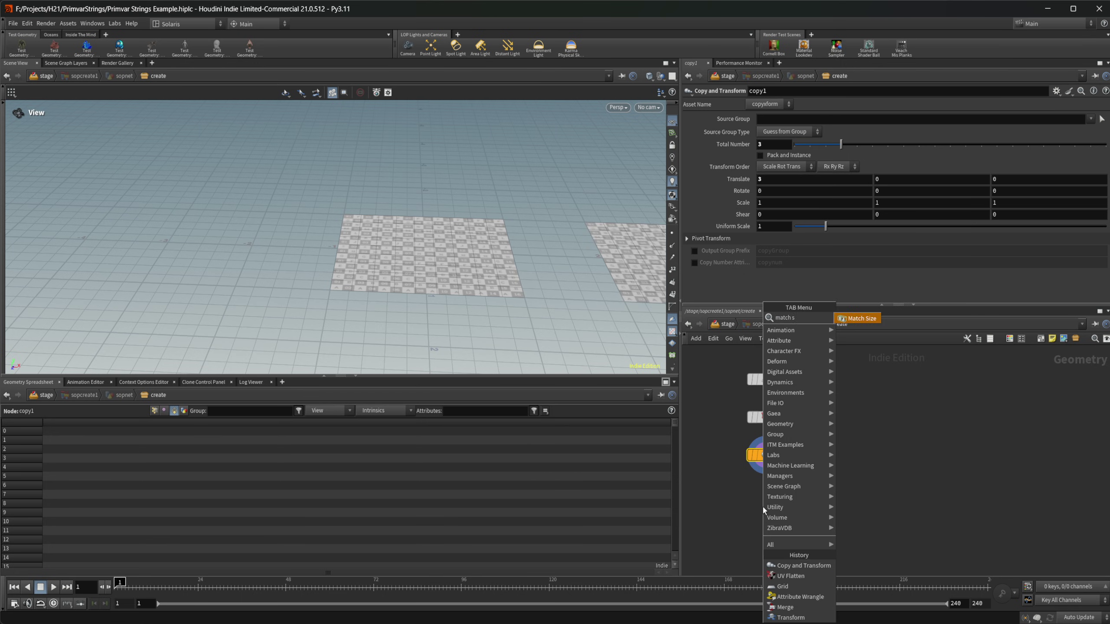
key("Return")
key("Return")
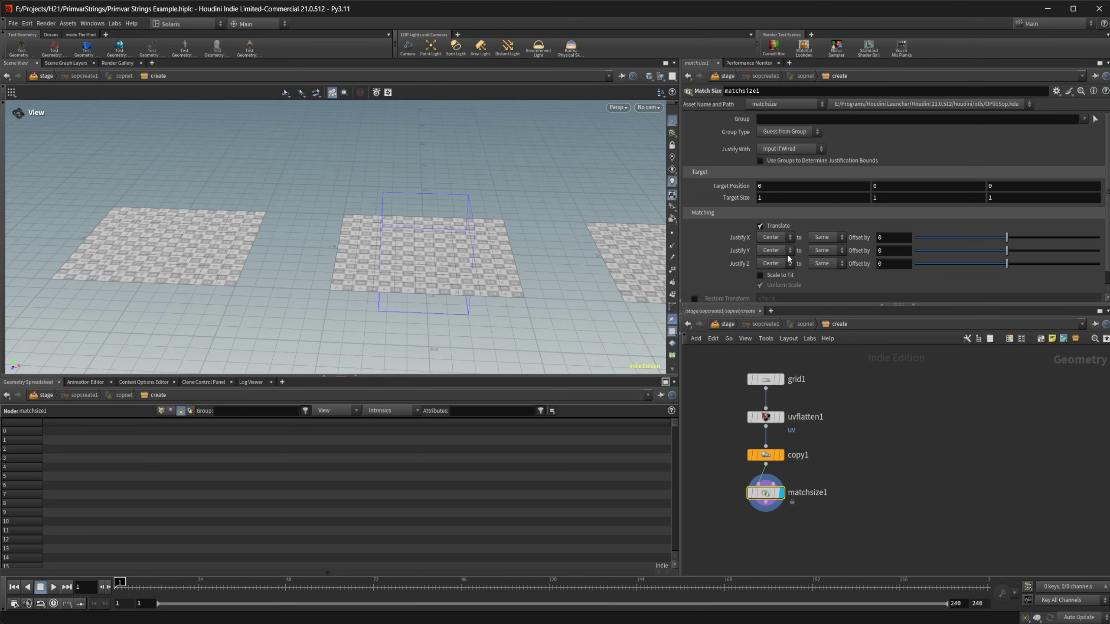
scroll(302, 288, "down", 3)
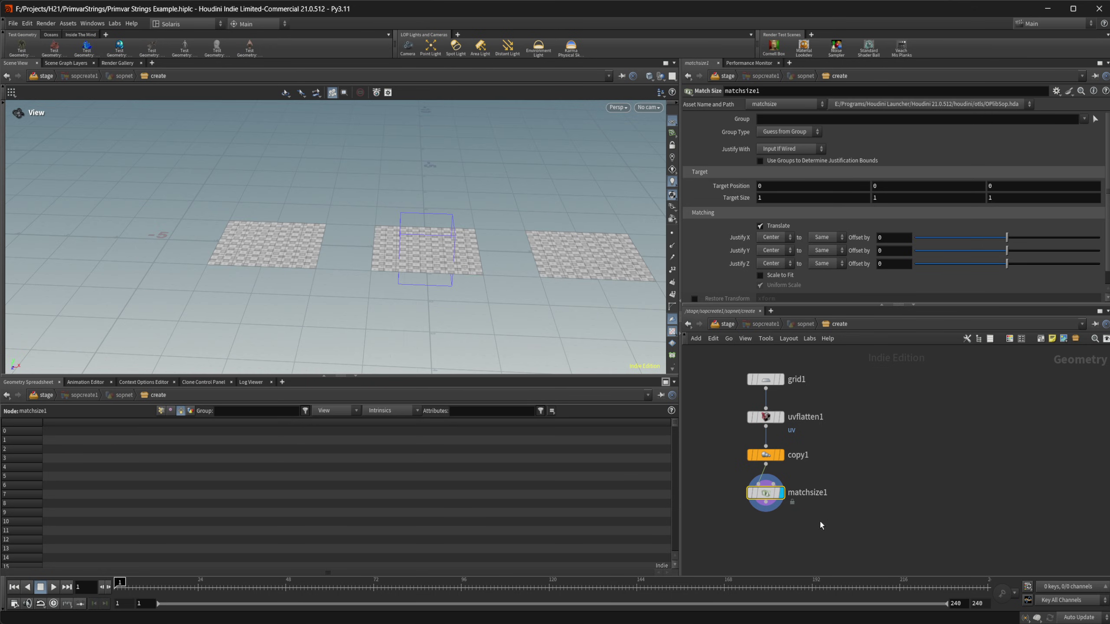
Step: Add a Connectivity node below the Match Size node
key("Tab")
type("co")
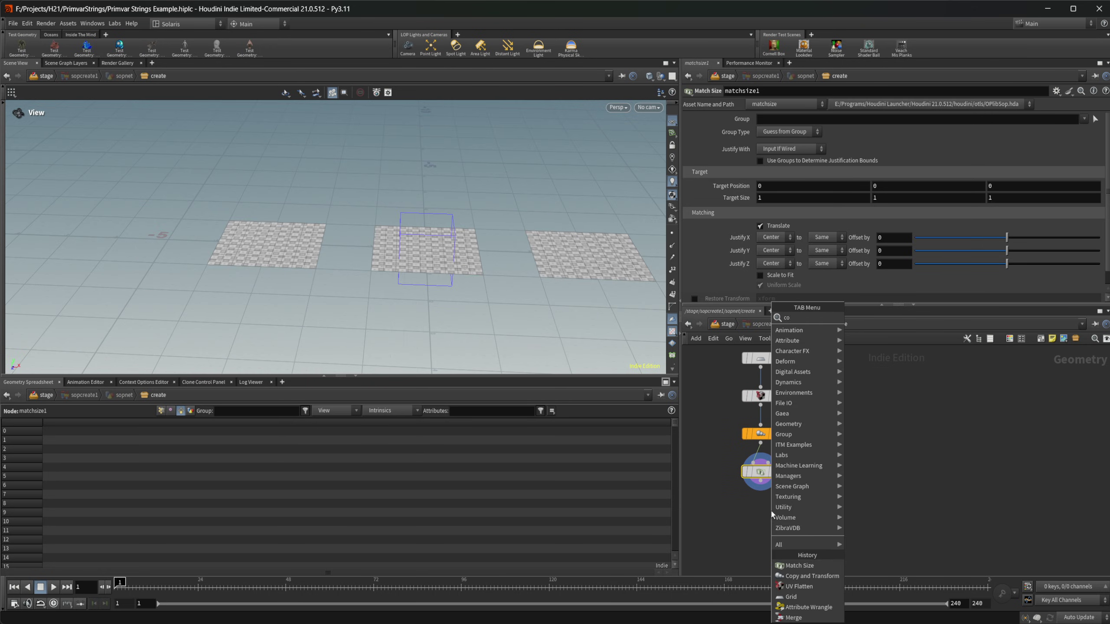
type("nn")
key("Return")
key("Return")
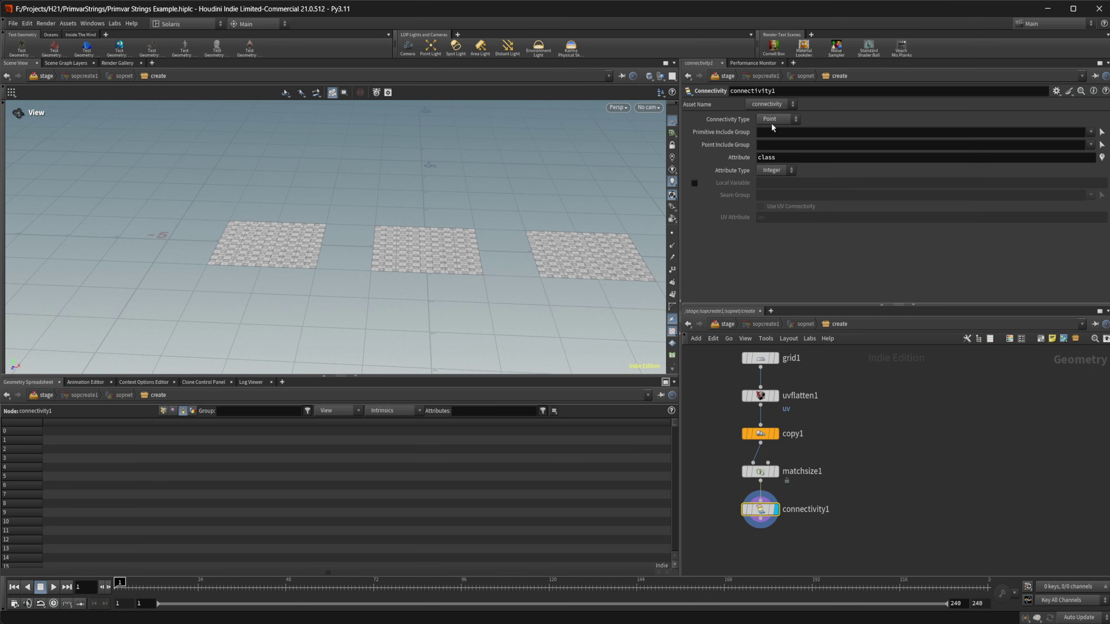
Step: Set the connectivity type to Primitive, the attribute to "name" and the attribute type to String
left_click(775, 119)
left_click(775, 128)
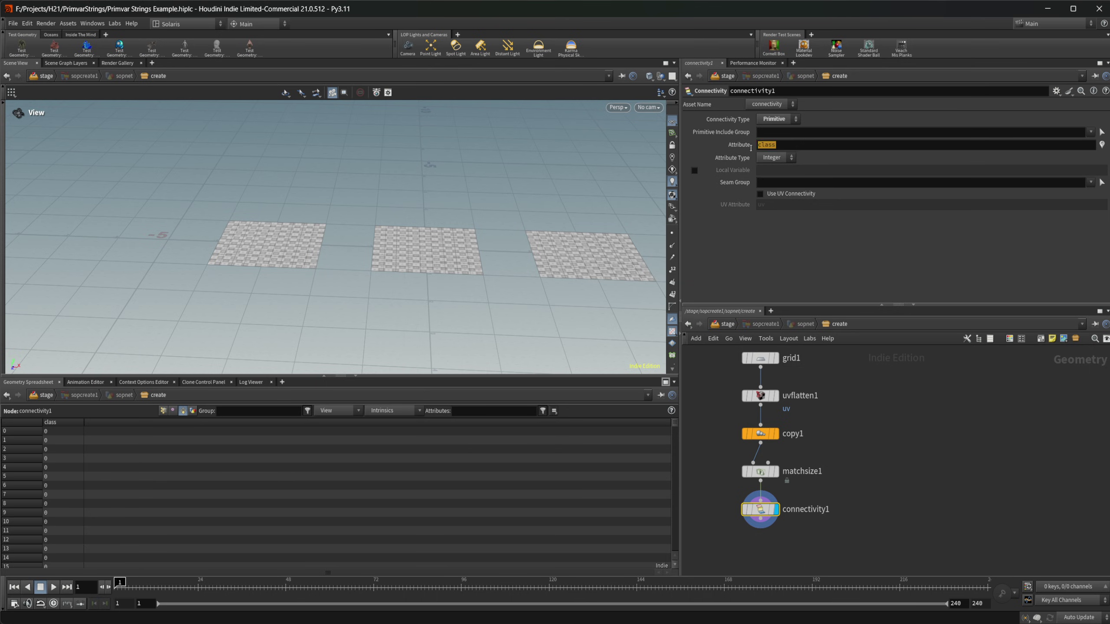
type("name")
key("Return")
left_click(777, 157)
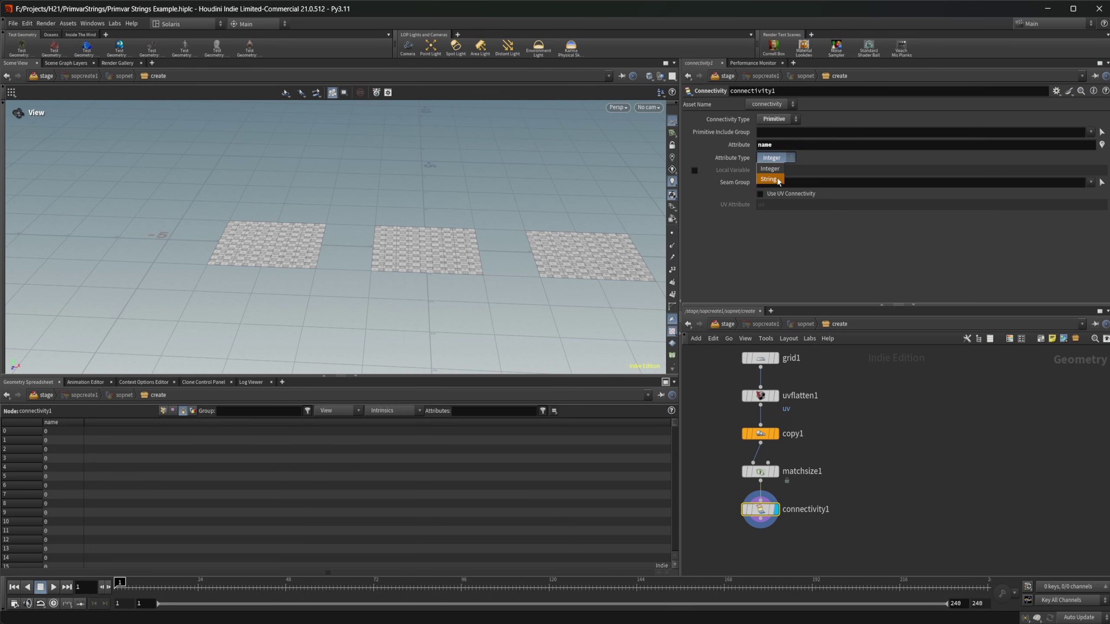
left_click(779, 179)
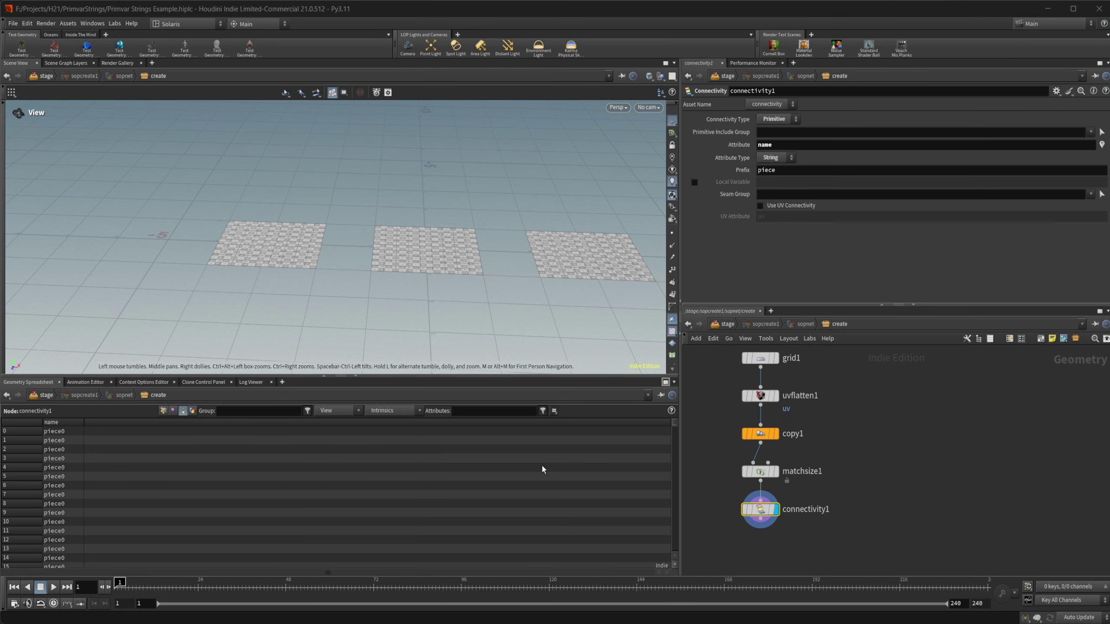
Step: Check the geometry's prim hierarchy at the stage level and return inside the SOP Create network
left_click(726, 324)
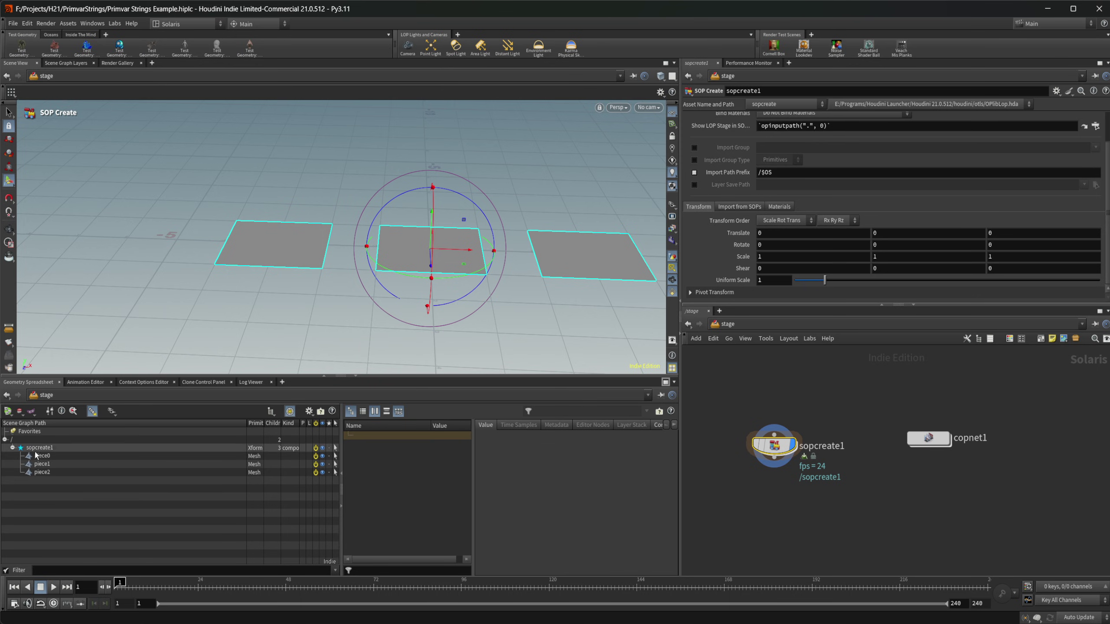
double_click(775, 447)
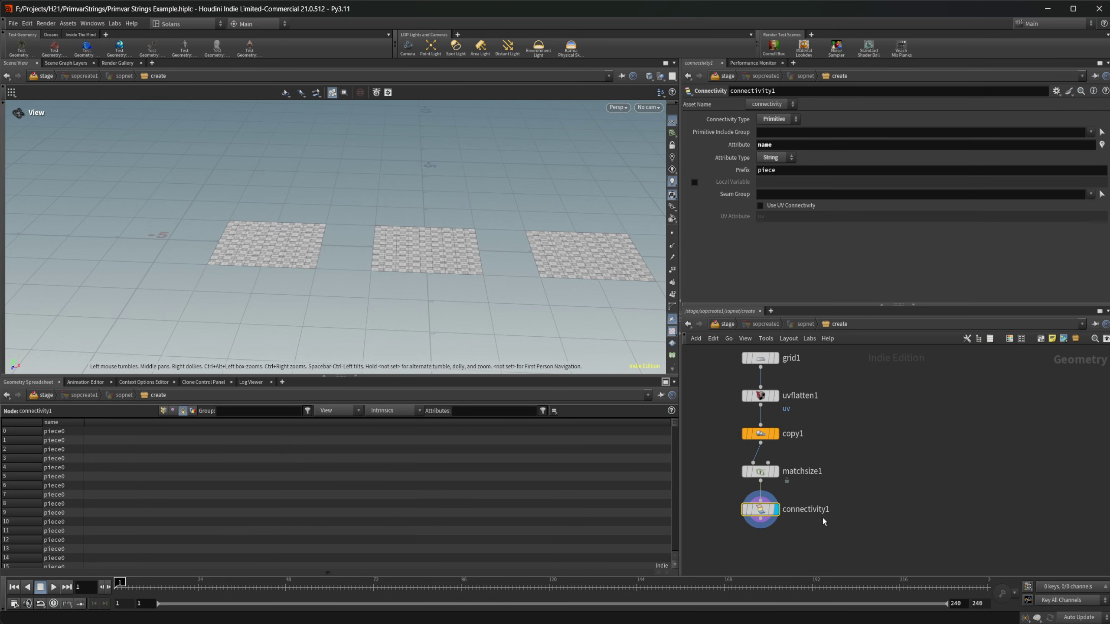
Step: Add an Attribute Create node below the Connectivity node
middle_click_drag(763, 554, 784, 477)
key("Tab")
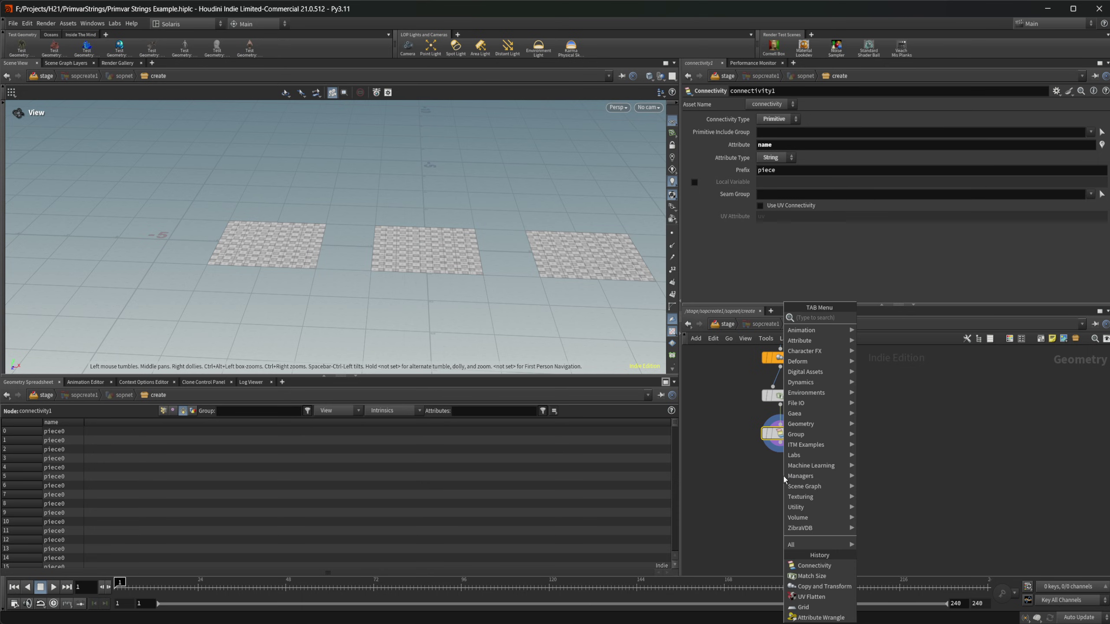
left_click(763, 480)
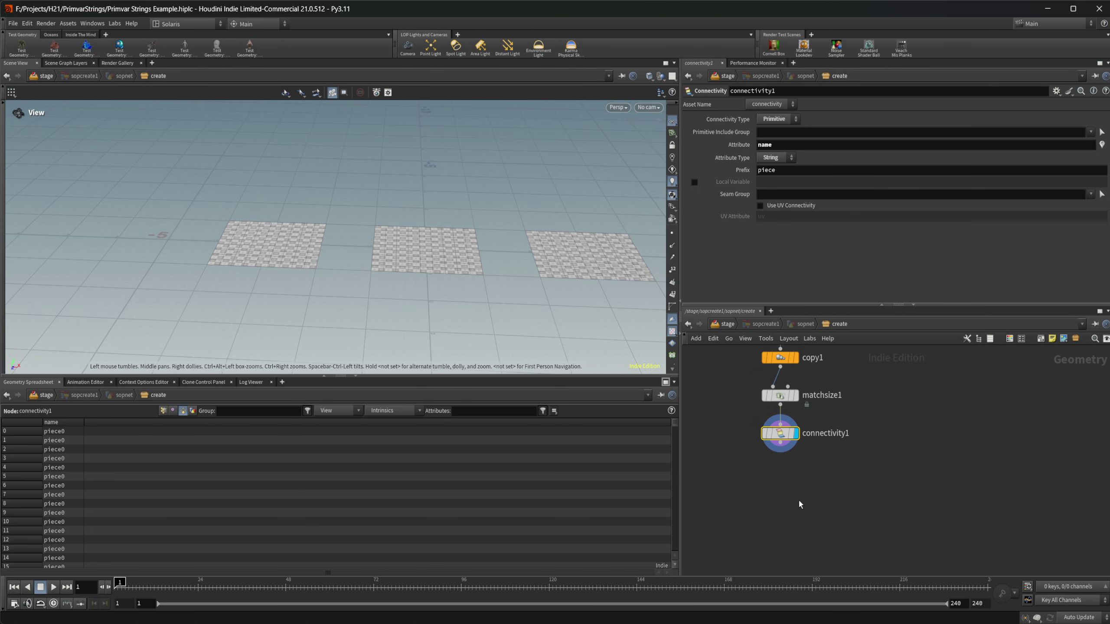
key("Tab")
type("att cr")
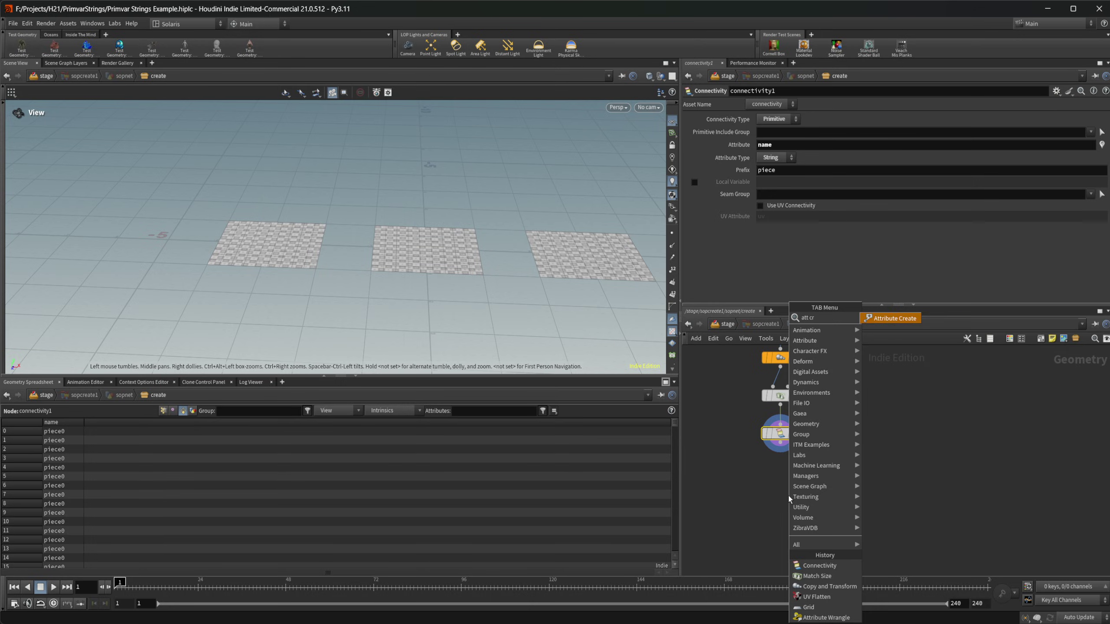
key("Return")
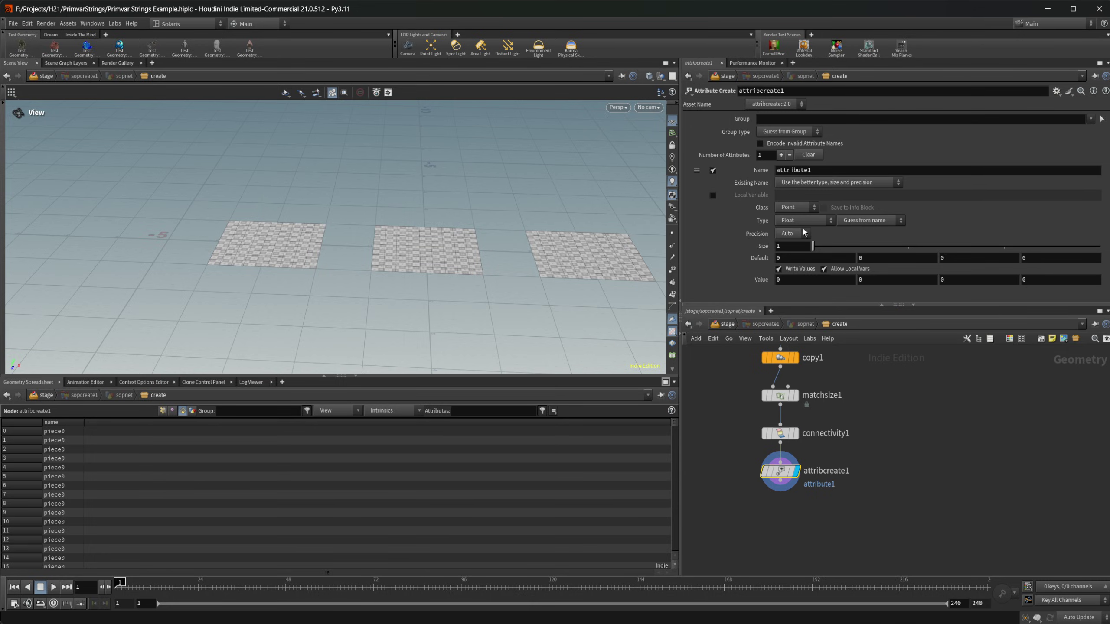
Step: Name the new attribute "texturepath" and set its class to Primitive and its type to String
double_click(793, 170)
type("text")
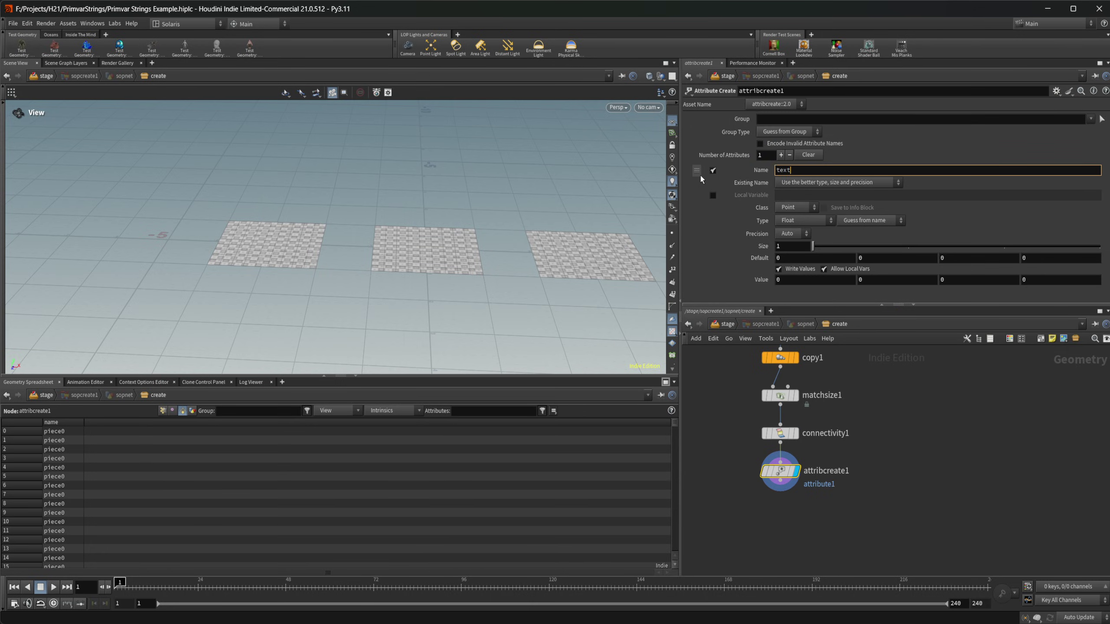
type("urepath")
key("Return")
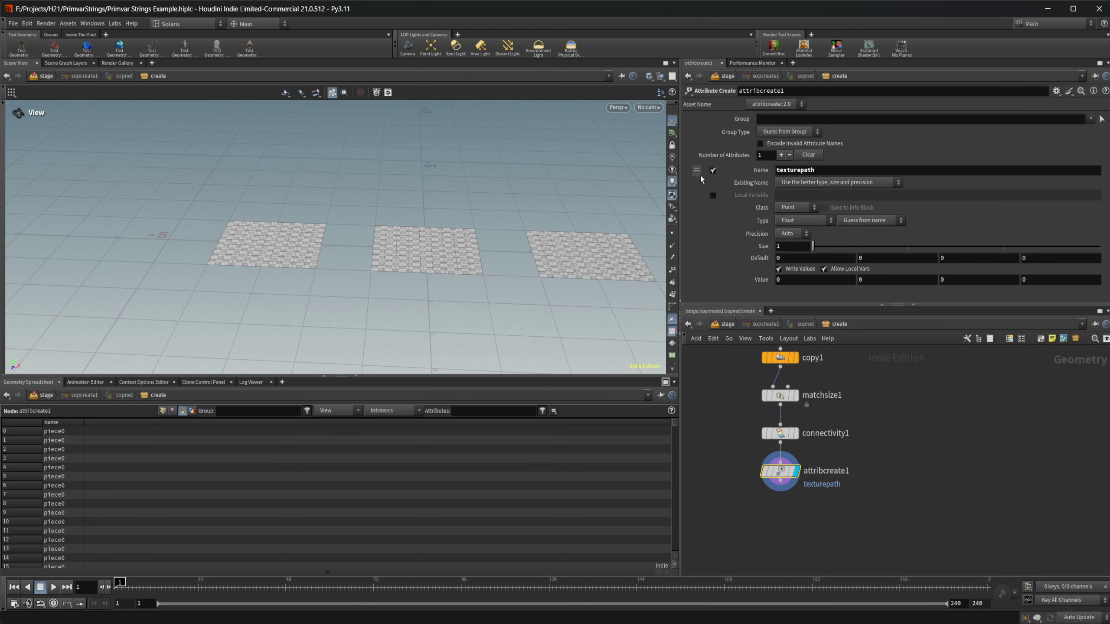
left_click(795, 208)
left_click(798, 228)
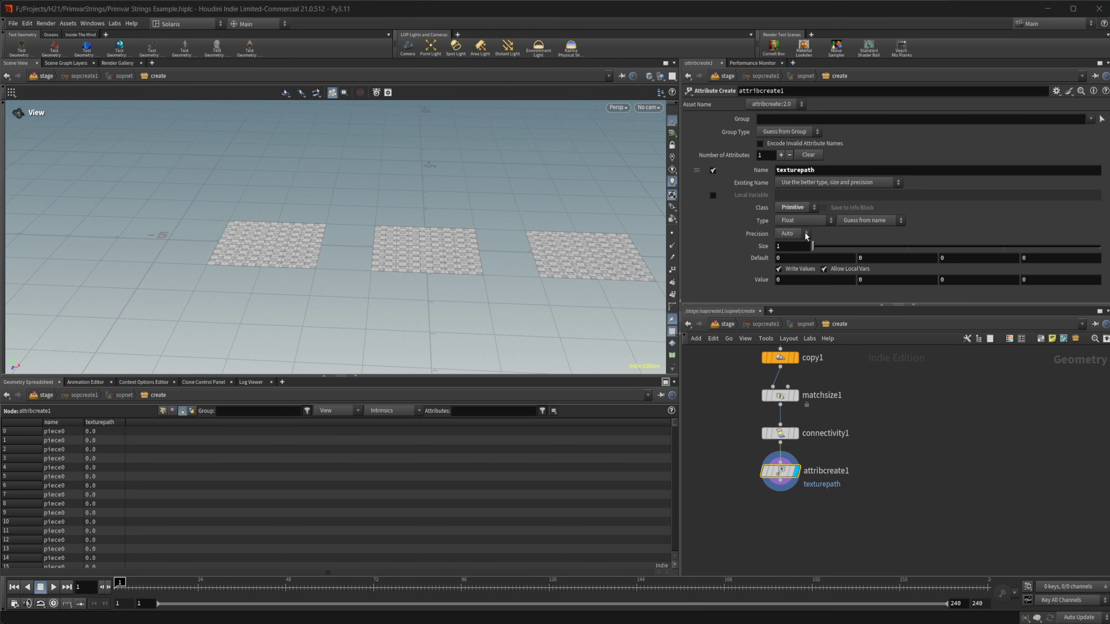
left_click(799, 222)
left_click(804, 263)
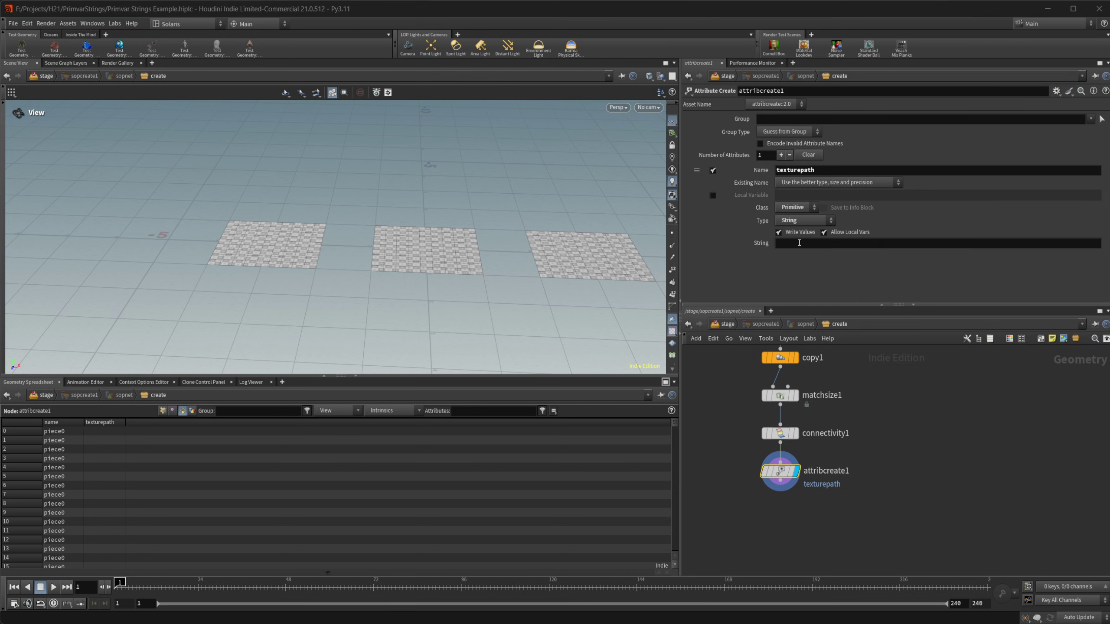
Step: Set the texturepath string to $HIP/comp/red.exr and restrict the node to the piece0 group
left_click(800, 244)
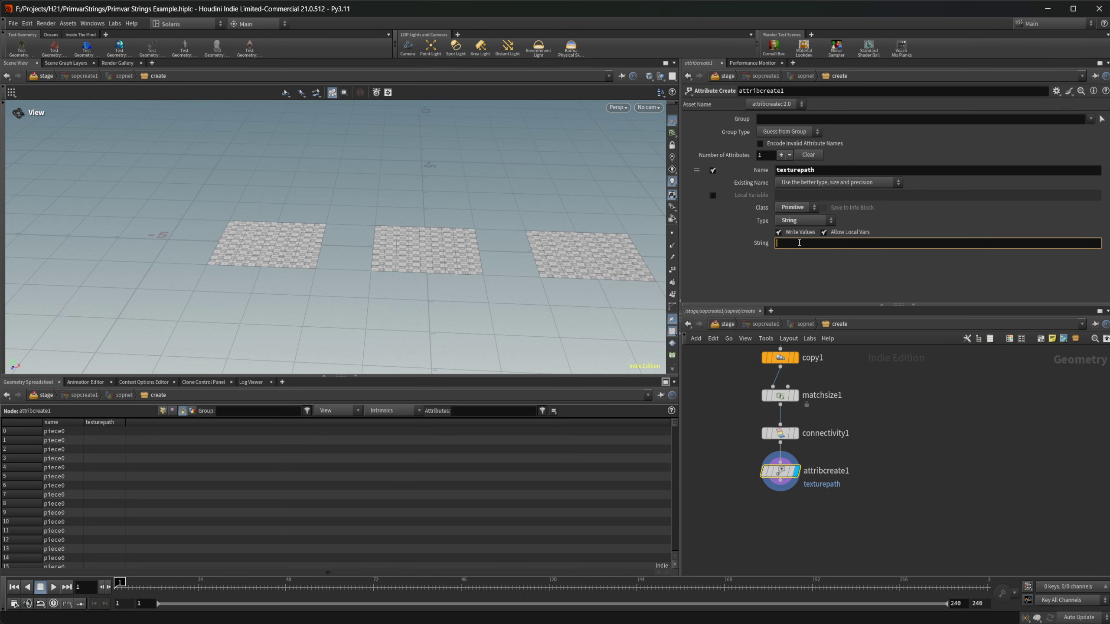
type("$H")
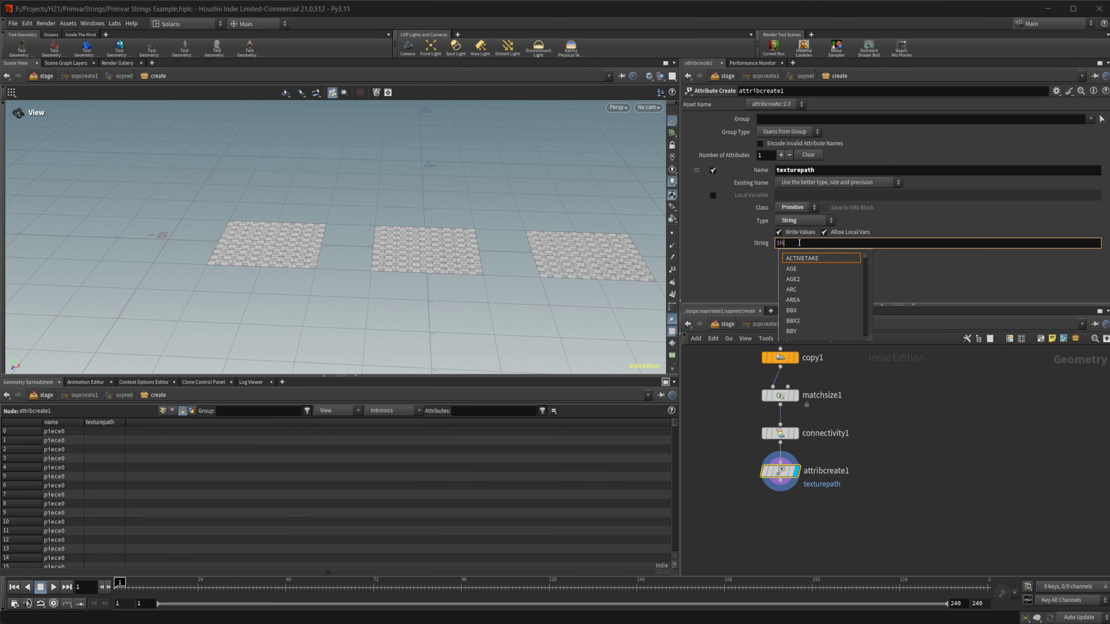
type("IP/c")
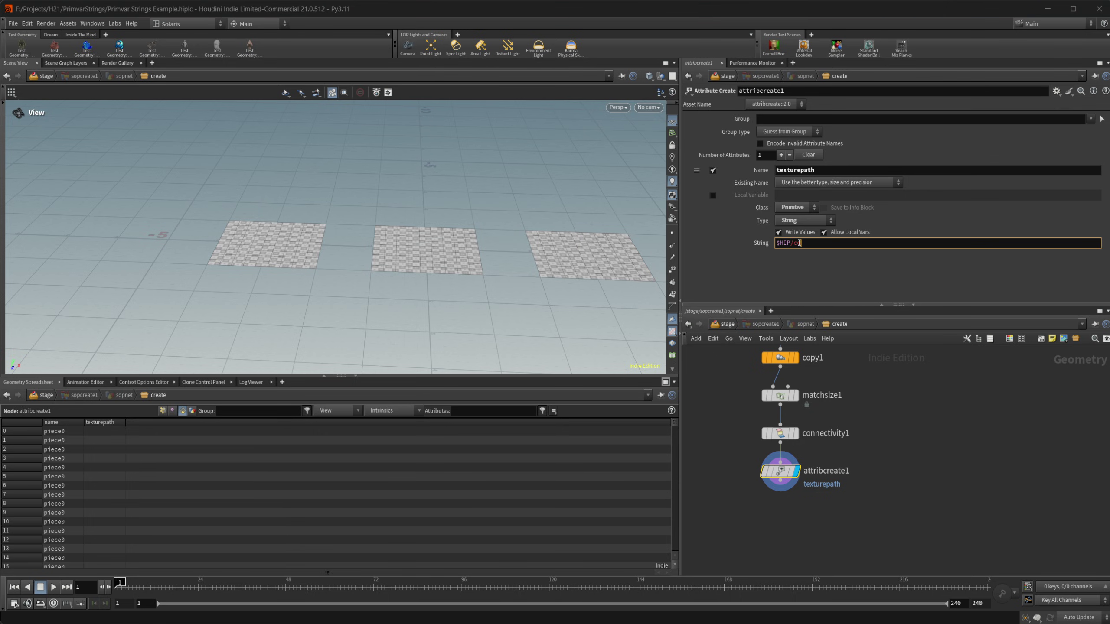
type("omp/red.exr")
key("Return")
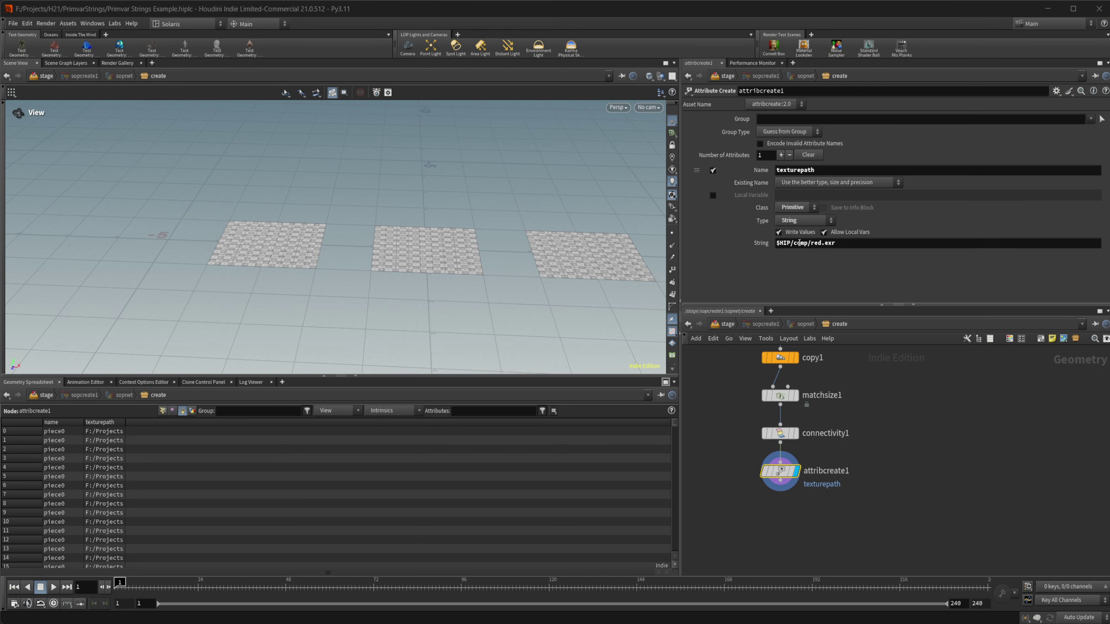
left_click(1091, 118)
left_click(1075, 164)
middle_click_drag(863, 467, 898, 384)
mouse_move(825, 392)
left_mouse_down("alt")
mouse_move(838, 435)
mouse_move(818, 395)
left_mouse_up("alt")
left_click_drag(840, 435, 827, 434)
left_click(814, 119)
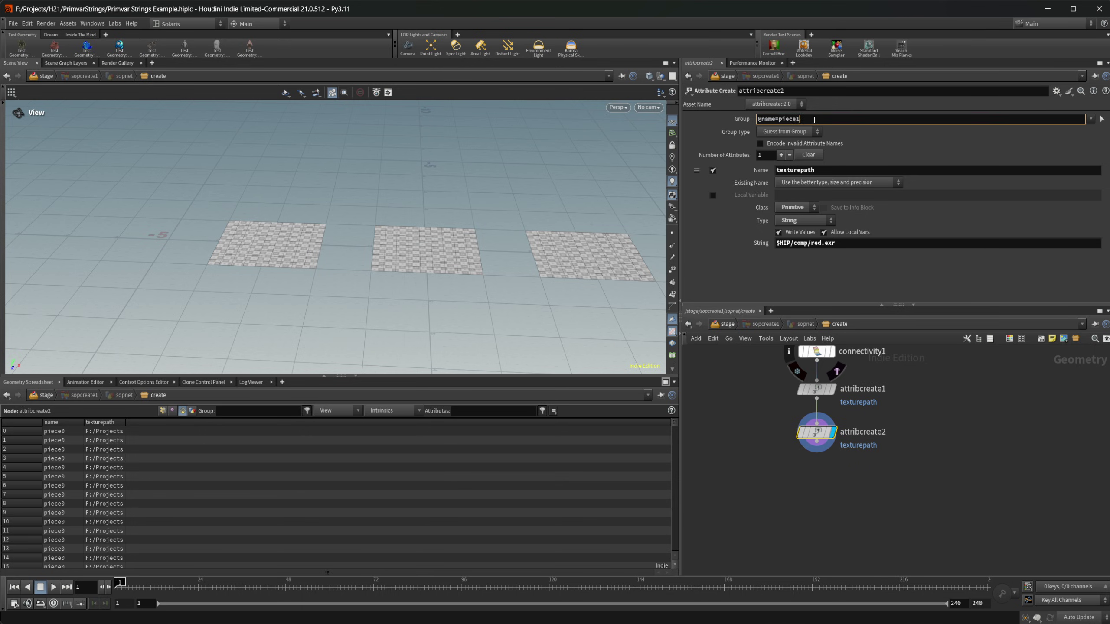
key("Return")
Step: Change the piece1 node's texturepath string to $HIP/comp/blue.exr
double_click(821, 246)
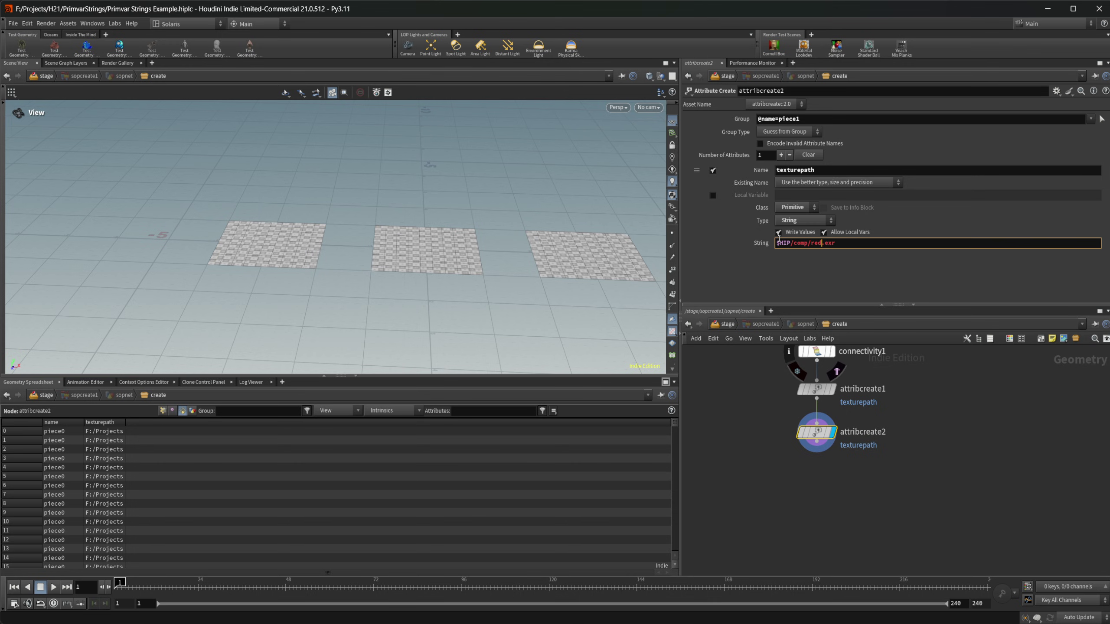
key("BackSpace")
type("blue")
key("Return")
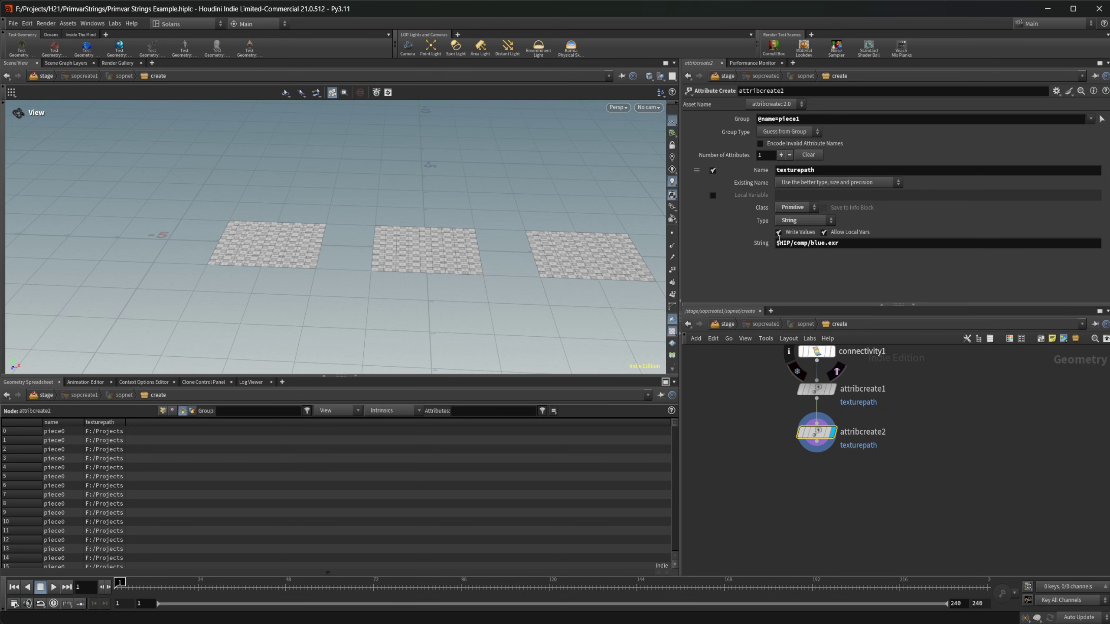
left_click_drag(817, 433, 819, 465)
left_click(823, 119)
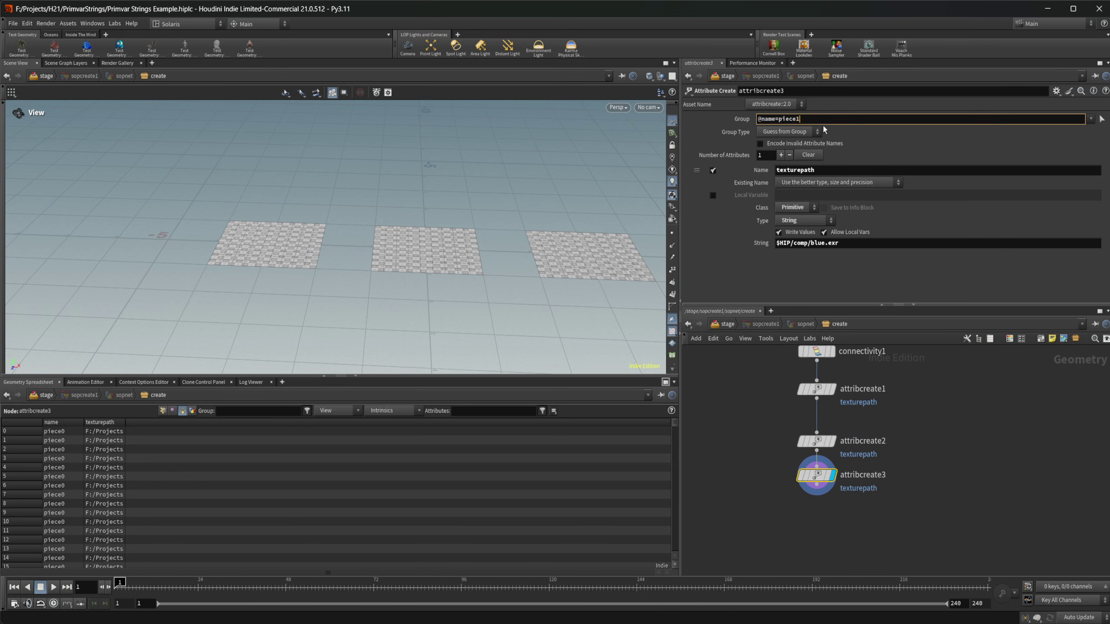
key("BackSpace")
type("2")
key("Return")
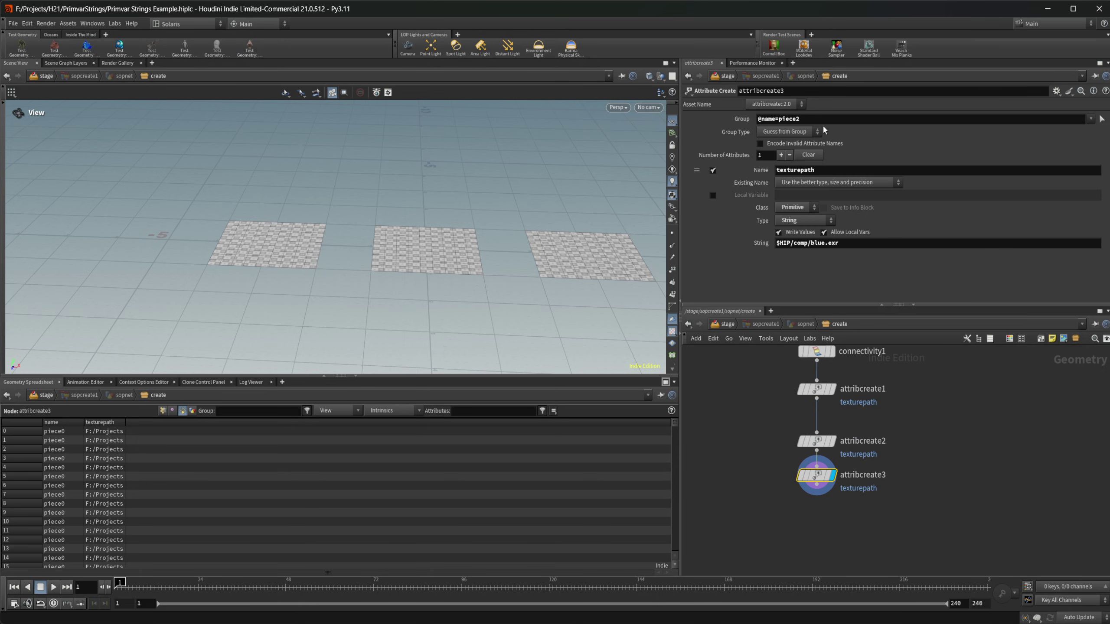
Step: Change the piece2 node's texturepath string to $HIP/comp/noise.exr
left_click(821, 243)
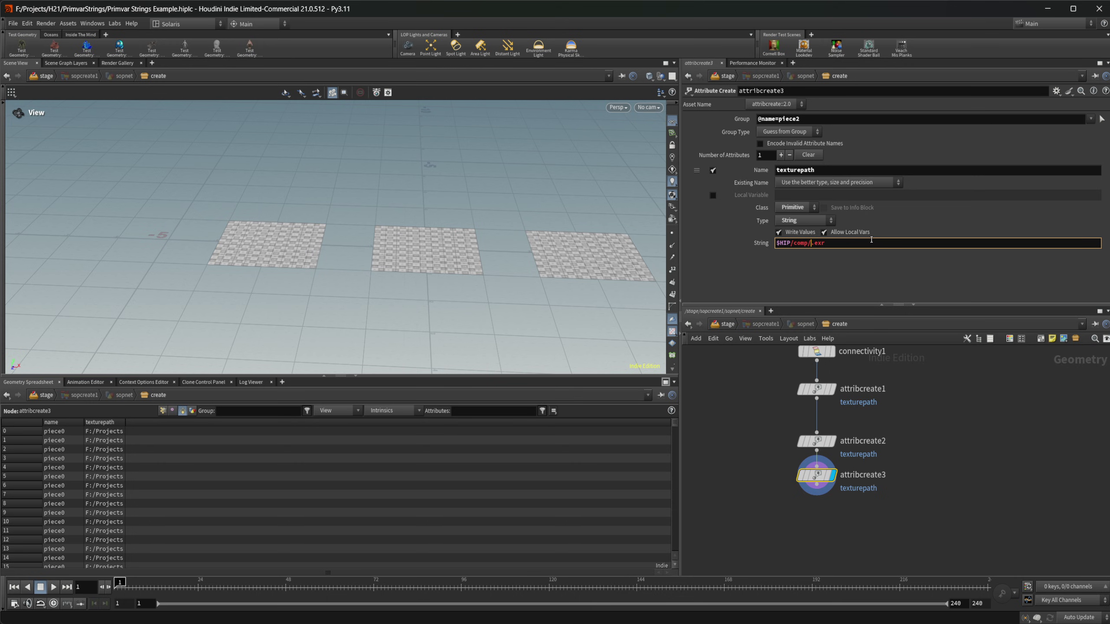
type("noise")
key("Return")
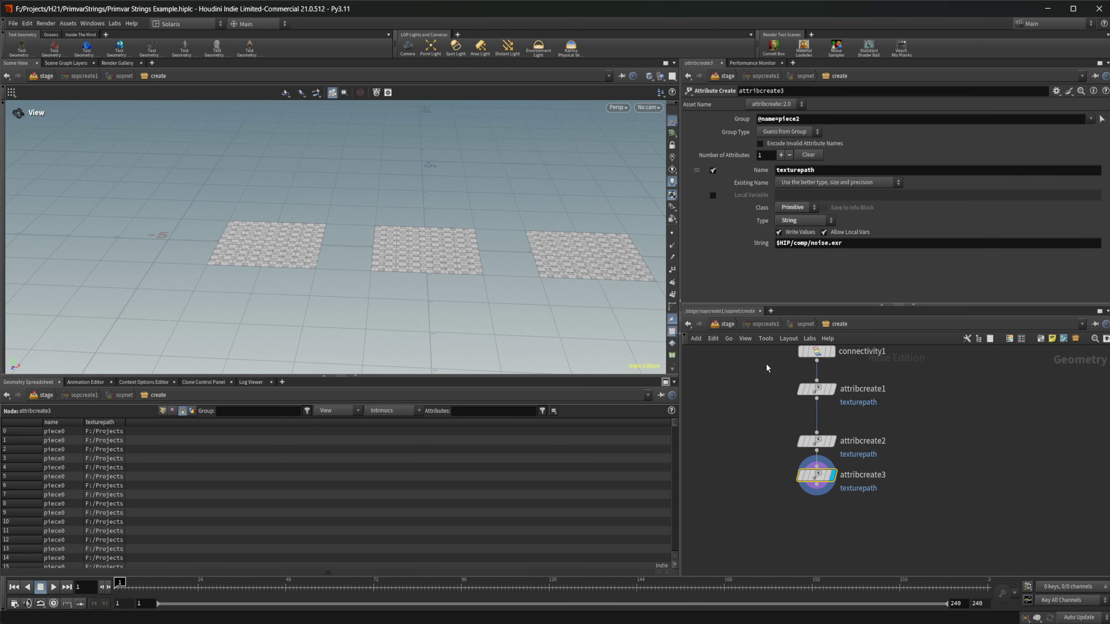
Step: Widen the spreadsheet's texturepath column to check the full paths, and go back to the stage level
left_click(740, 415)
left_click_drag(126, 430, 286, 429)
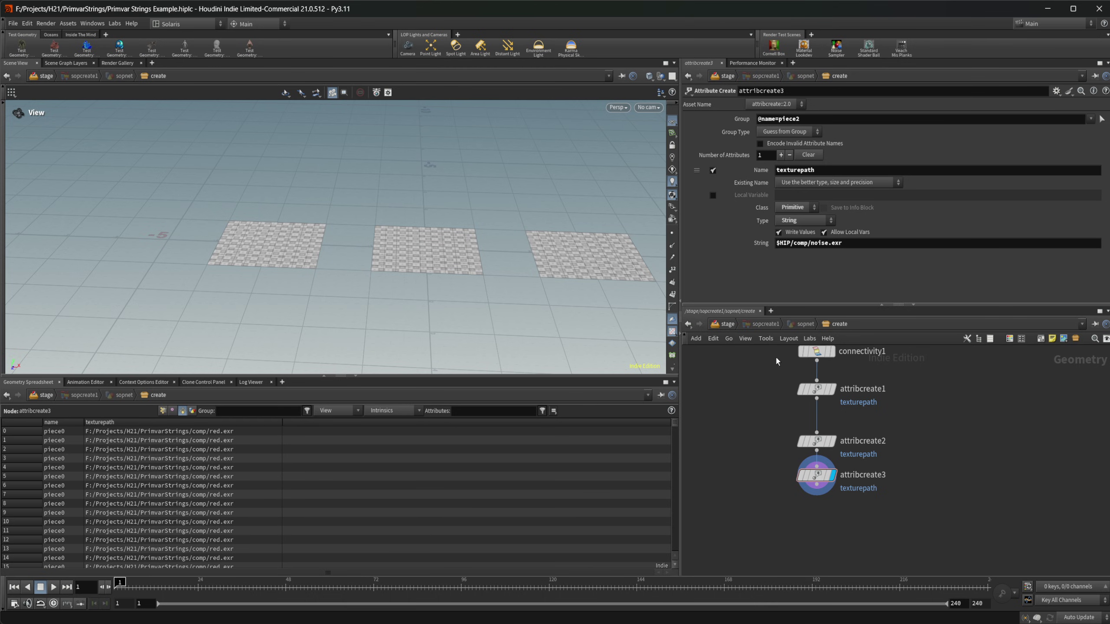
left_click(727, 324)
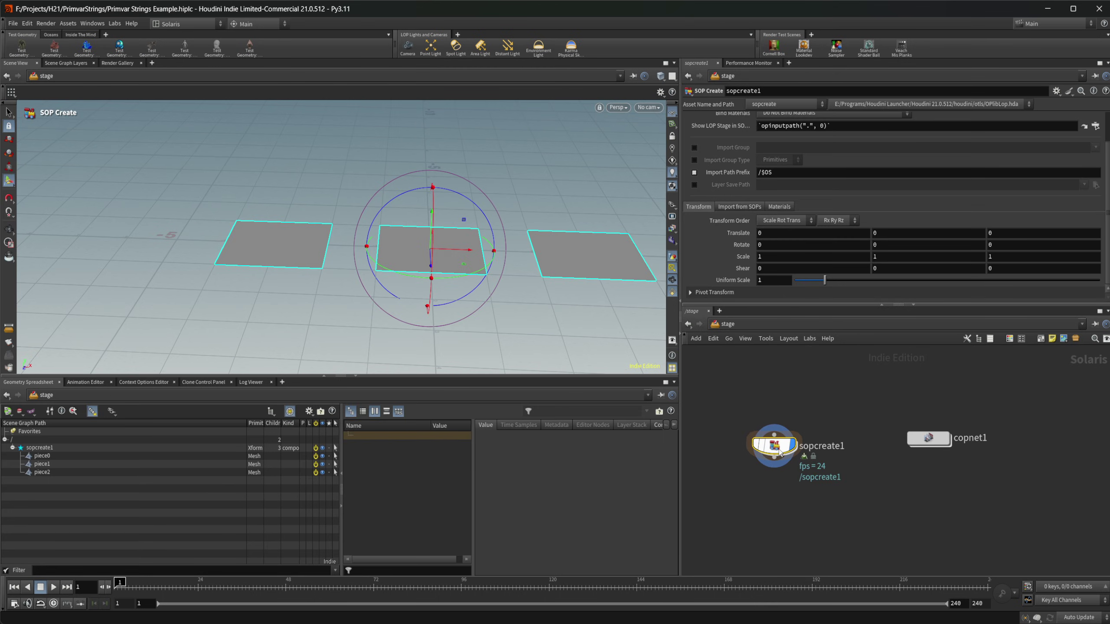
Step: Inspect the piece0 primitive's primvars:texturepath values in the scene graph details
left_click(109, 456)
scroll(409, 467, "down", 2)
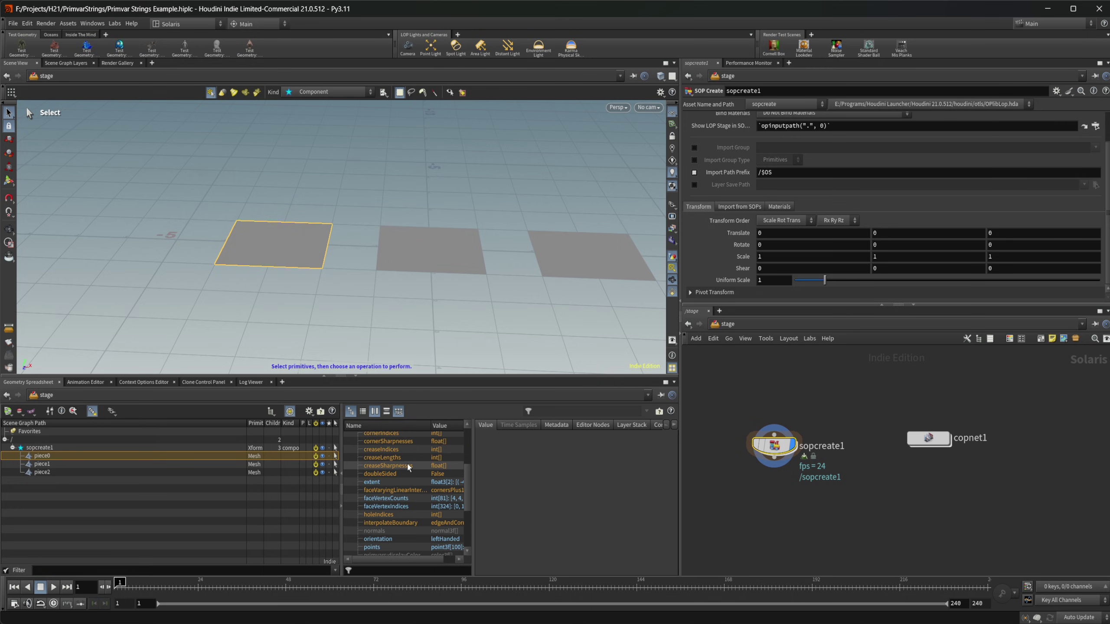
scroll(408, 467, "down", 2)
left_click_drag(473, 477, 524, 477)
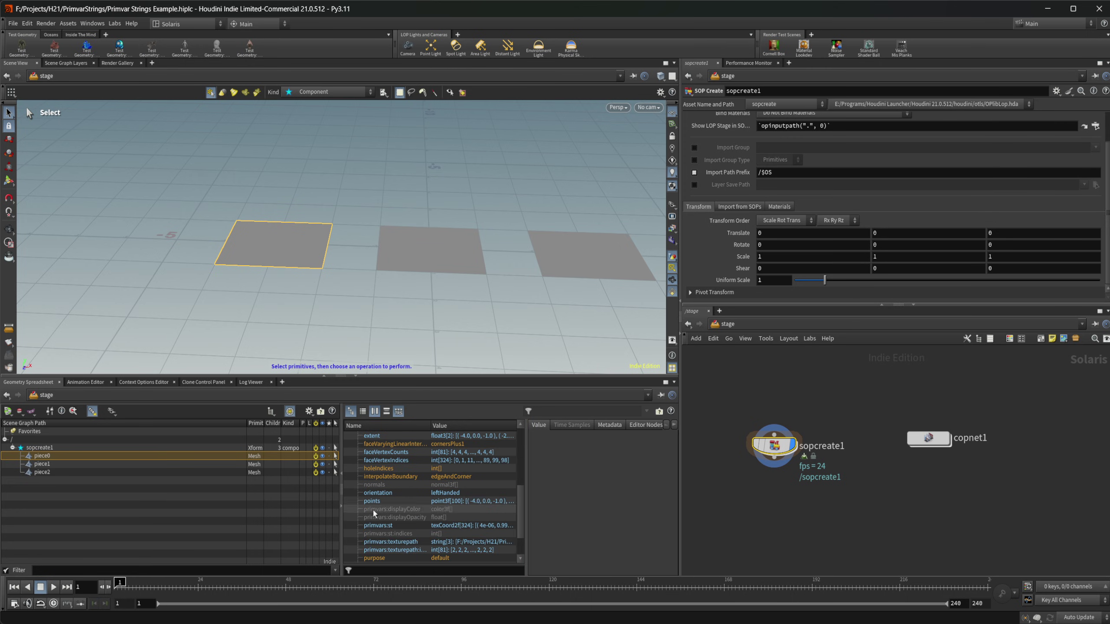
scroll(457, 494, "down", 2)
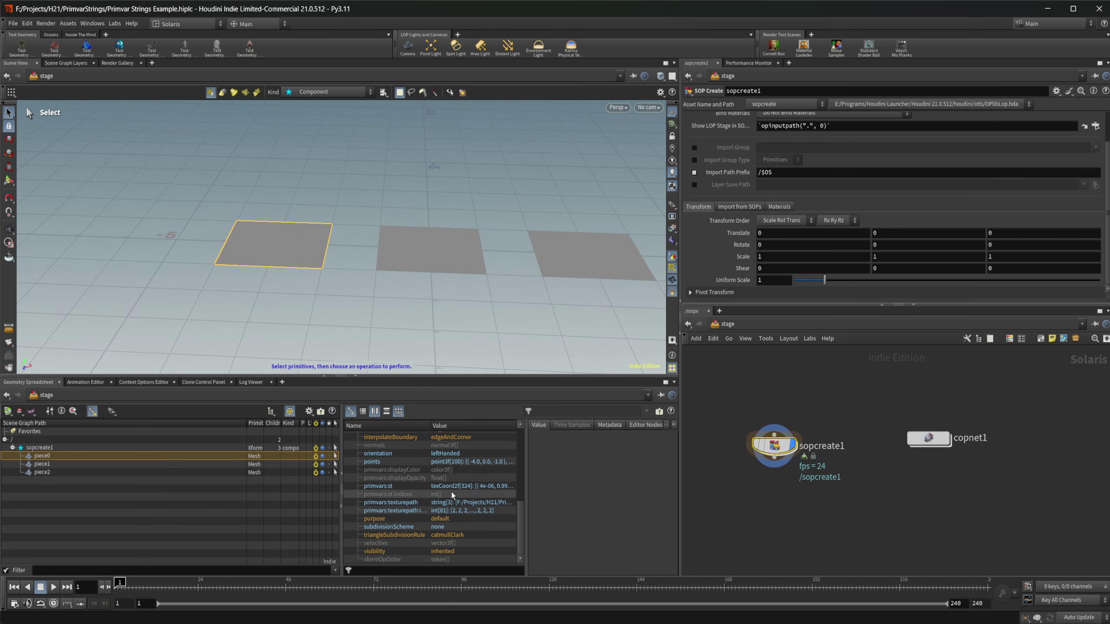
left_click(413, 502)
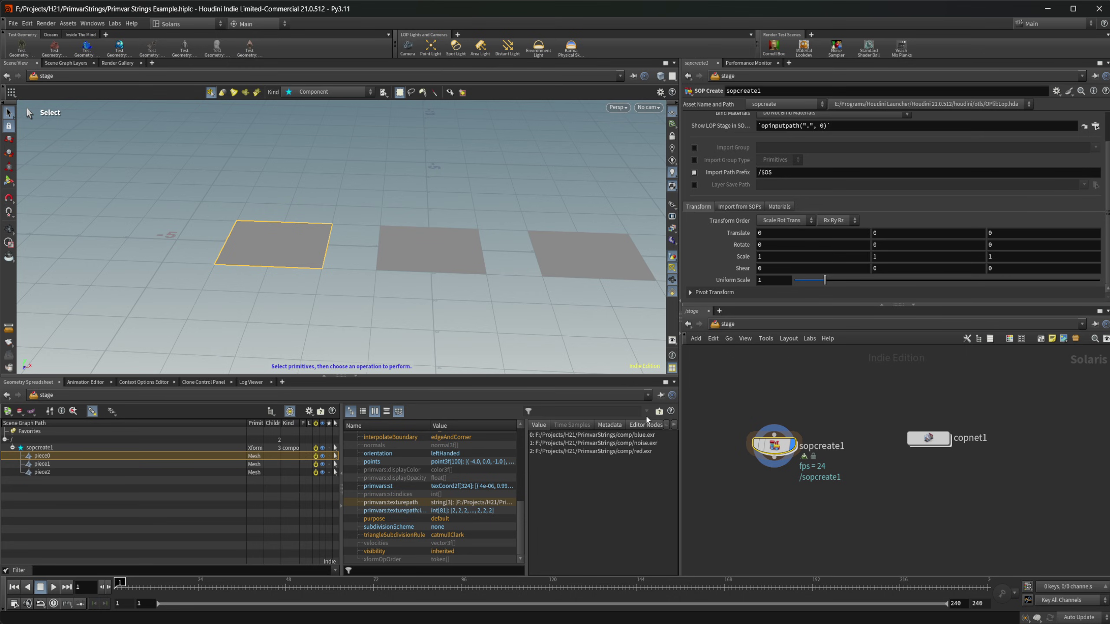
Step: Add a Material Library node below sopcreate1 and go inside it
key("Tab")
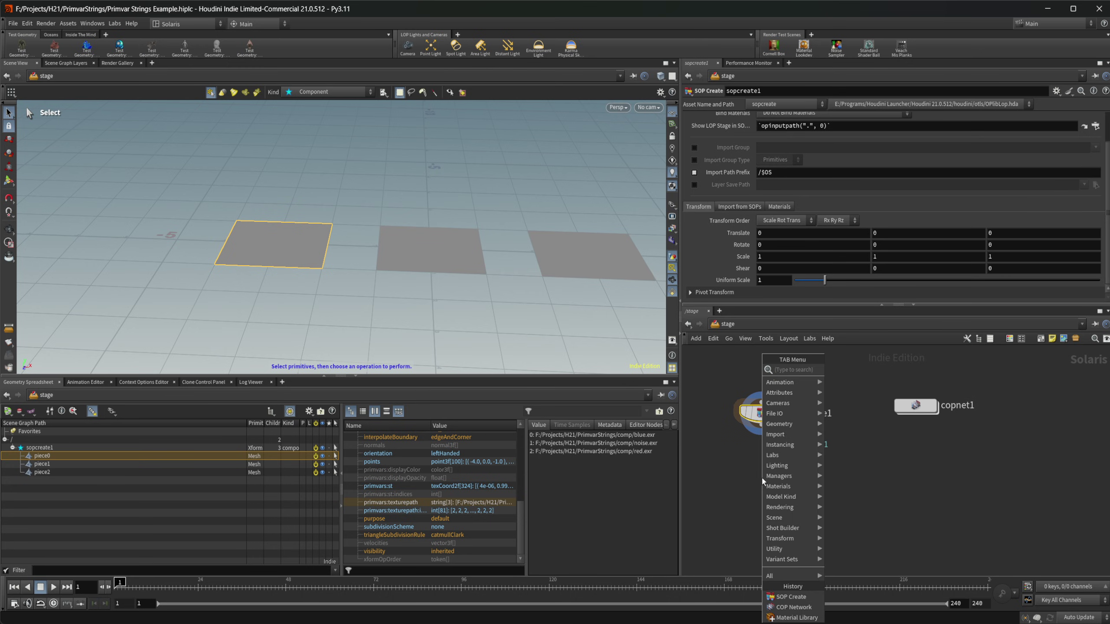
type("mat l")
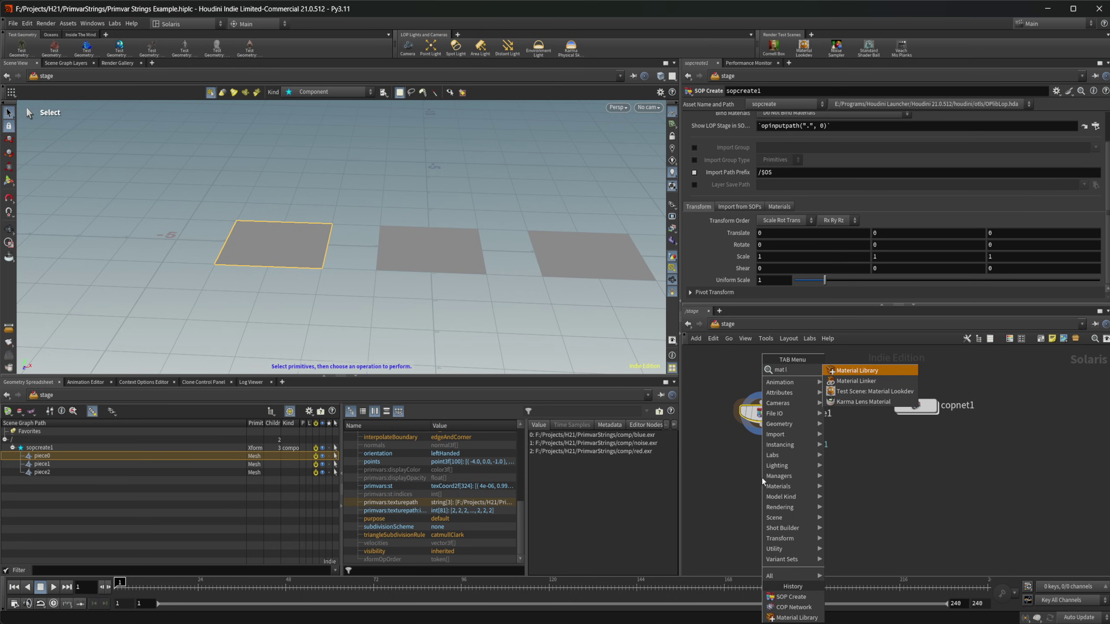
key("Return")
double_click(761, 459)
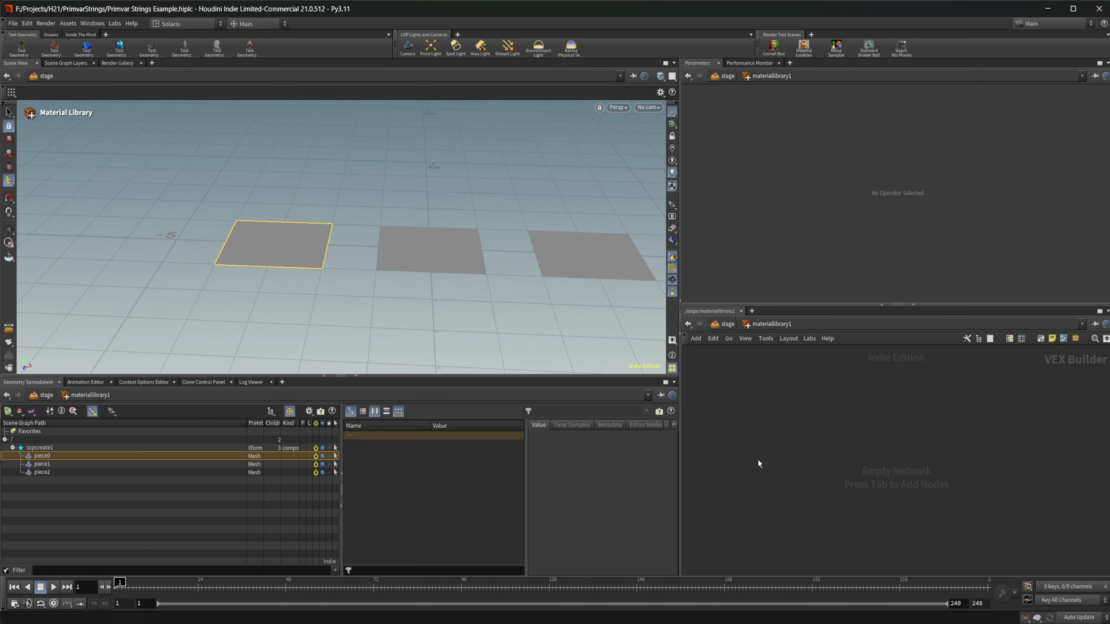
Step: Create a Karma Material Builder in the material library and open its network
key("Tab")
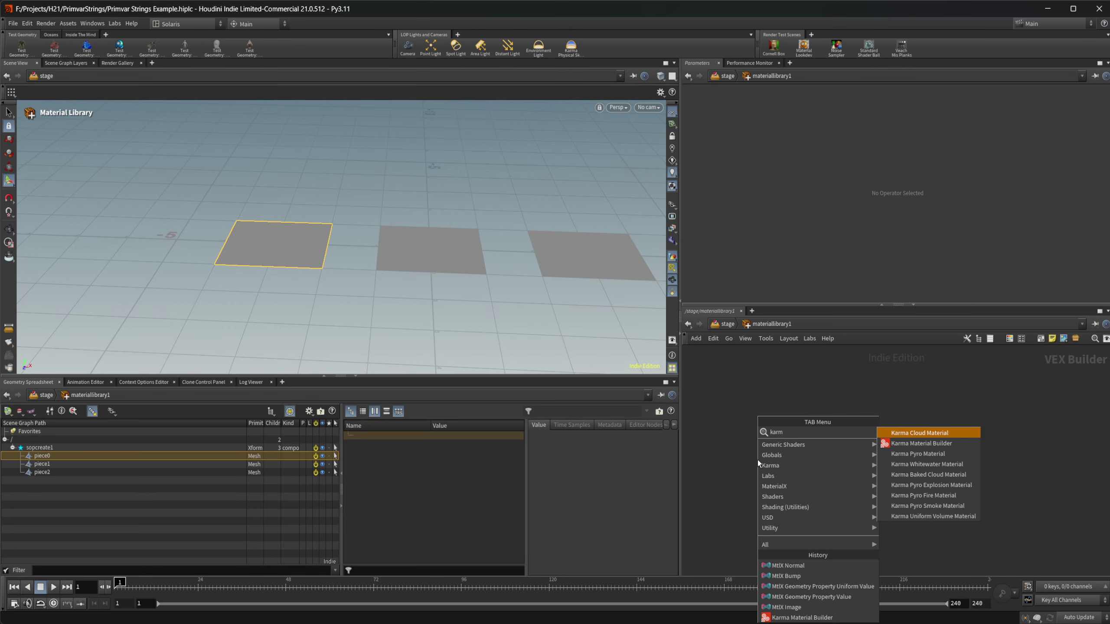
key("Down")
key("Return")
left_click(758, 461)
left_click_drag(758, 460, 846, 458)
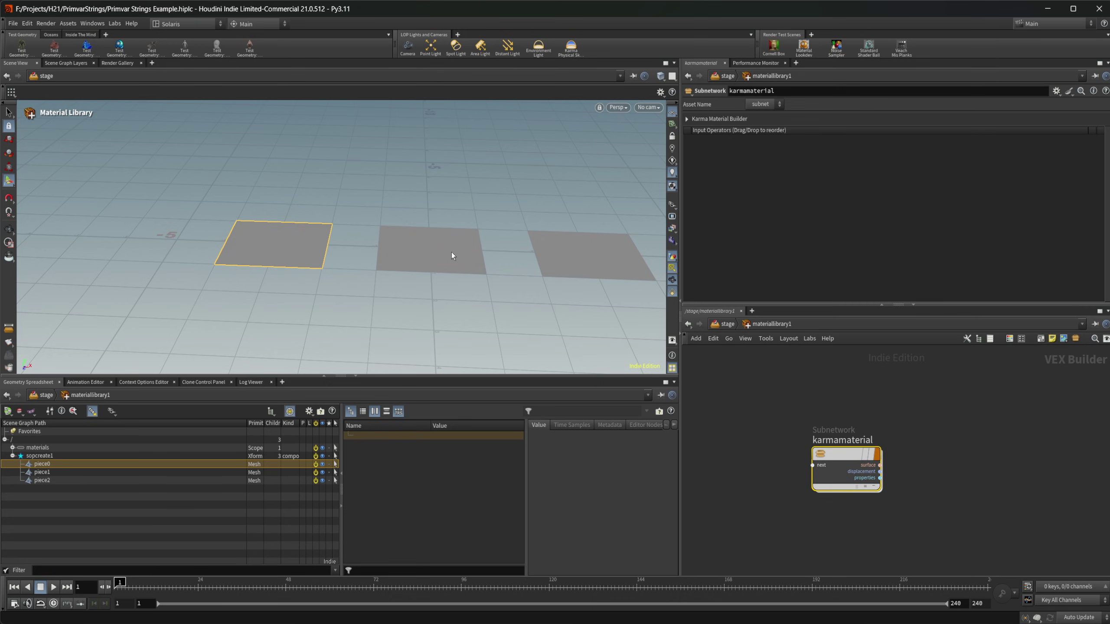
double_click(839, 453)
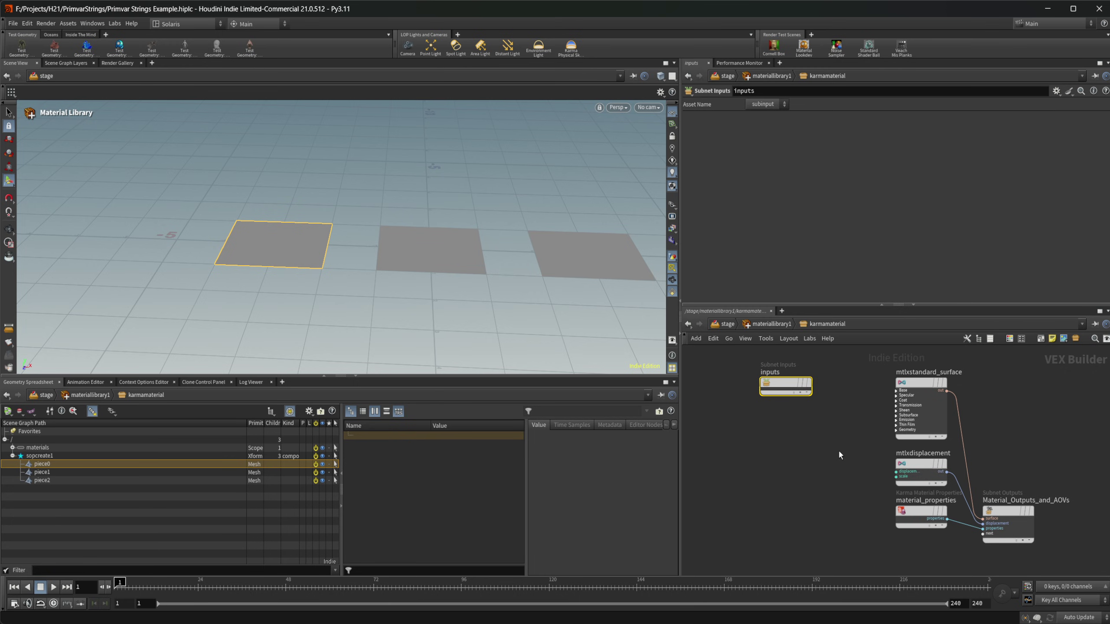
Step: Add an MtlX Image node and wire its output to the standard surface's base color input
middle_click_drag(823, 448, 879, 482)
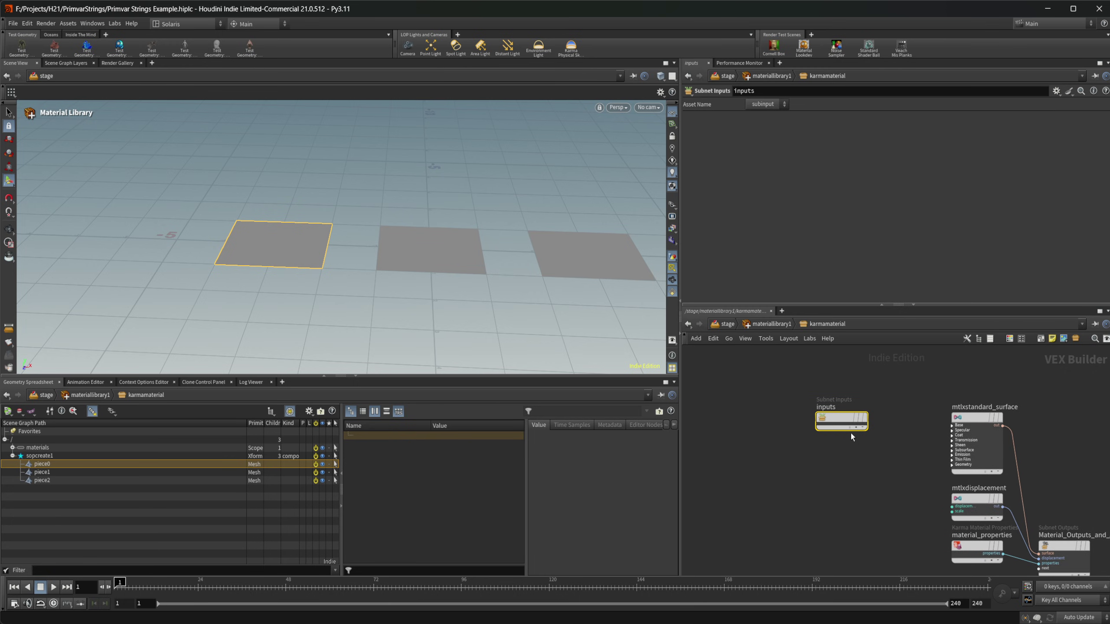
left_click_drag(849, 425, 842, 387)
key("Tab")
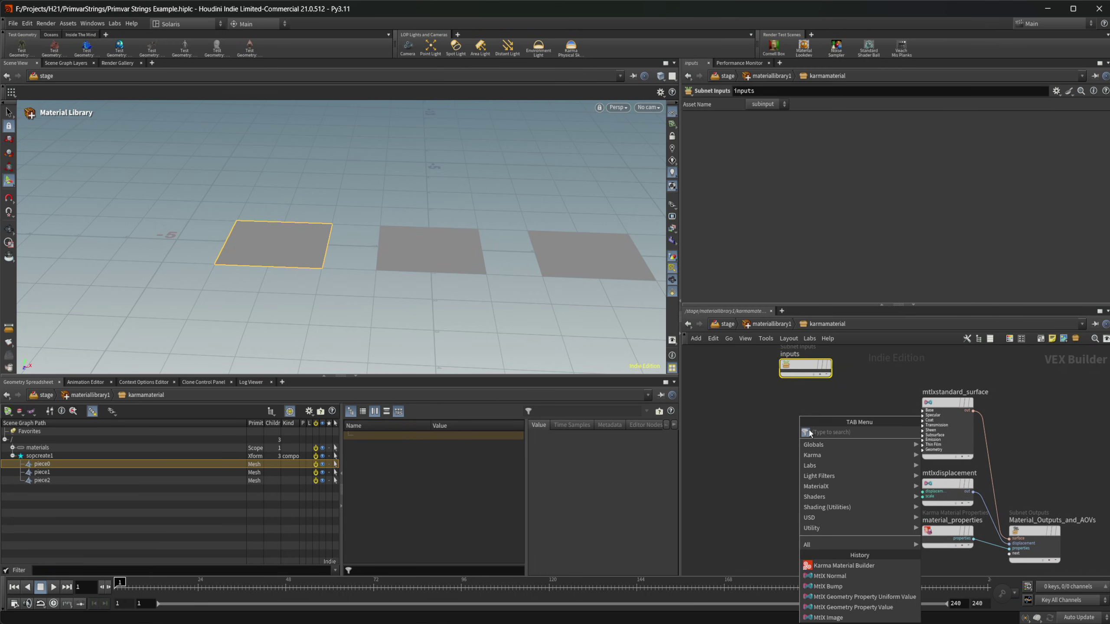
type("image")
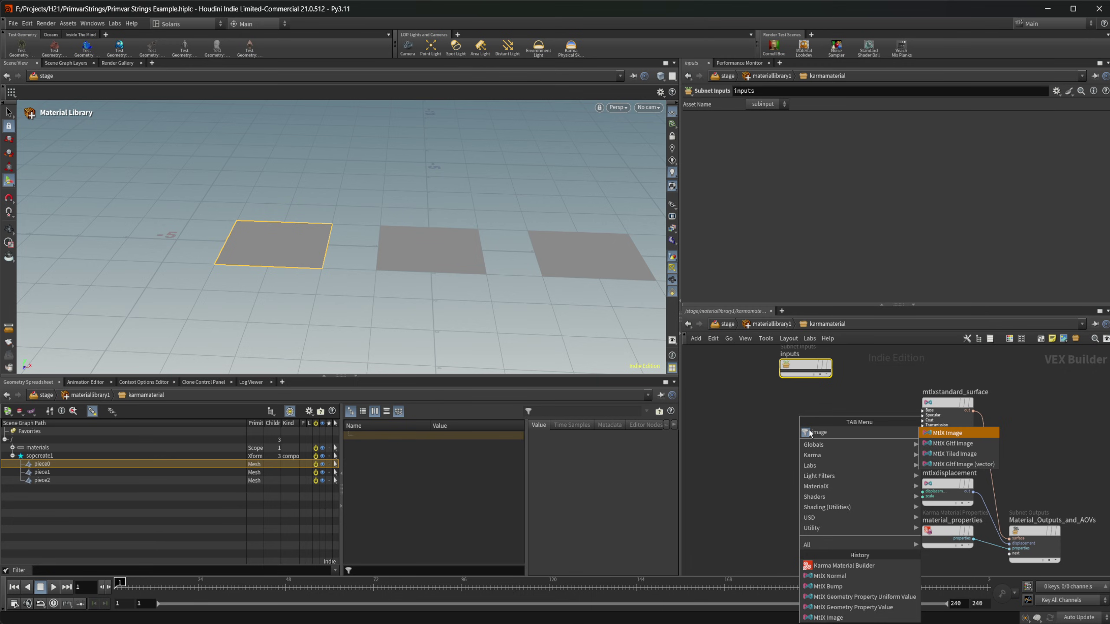
key("Return")
left_click(809, 430)
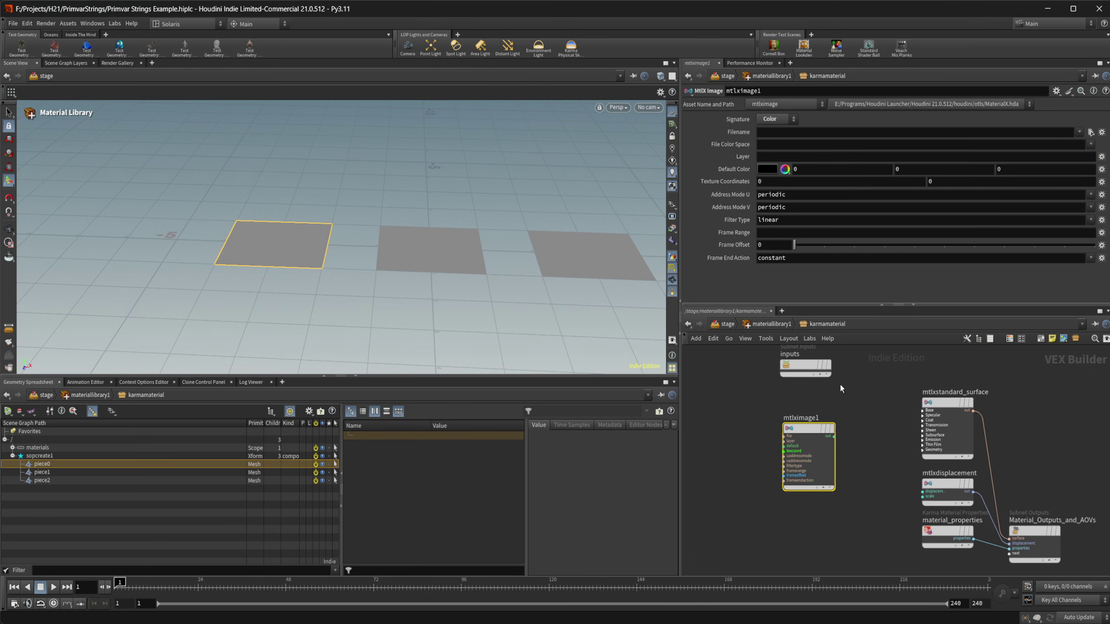
mouse_move(834, 436)
left_mouse_down()
mouse_move(905, 414)
mouse_move(933, 419)
left_mouse_up()
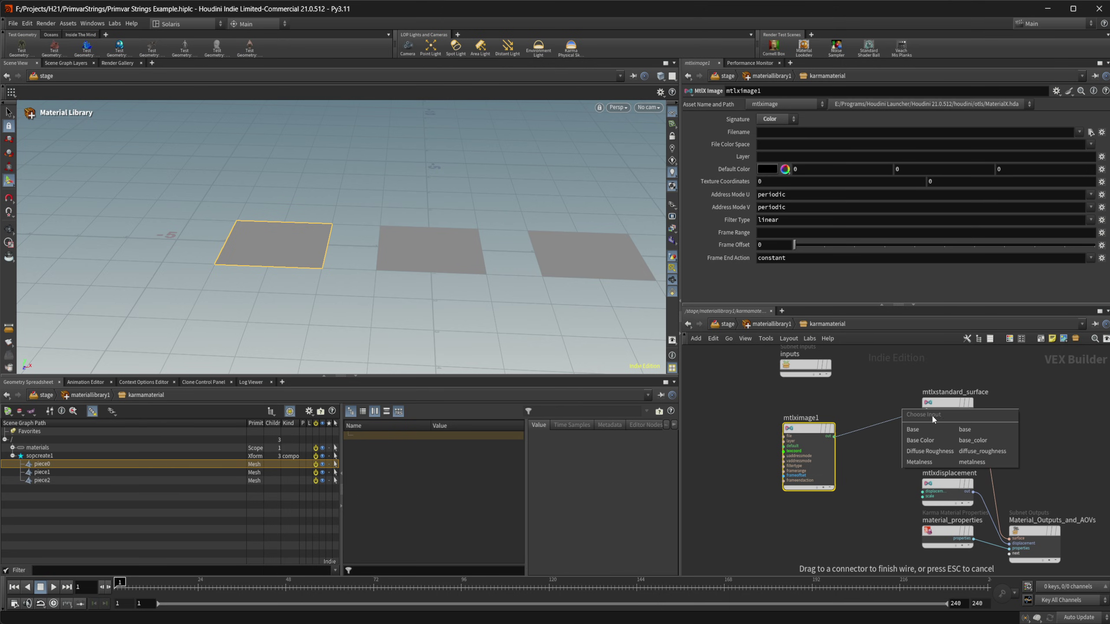
left_click(967, 440)
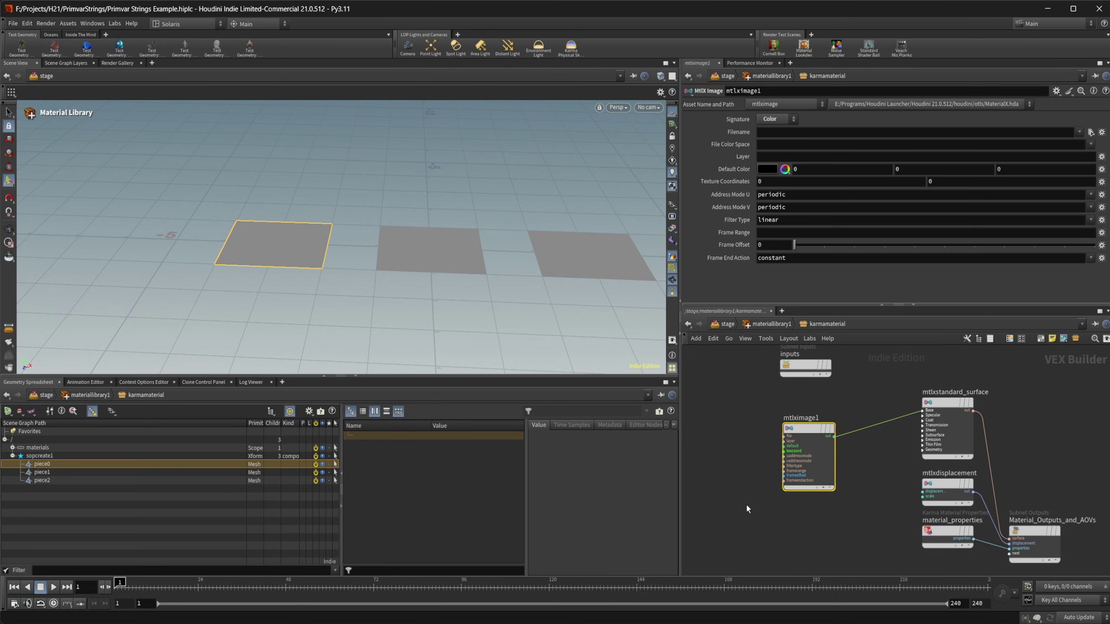
Step: Try an MtlX Geometry Property Value node, check its available signatures, and delete it
middle_click_drag(746, 504, 814, 507)
key("Tab")
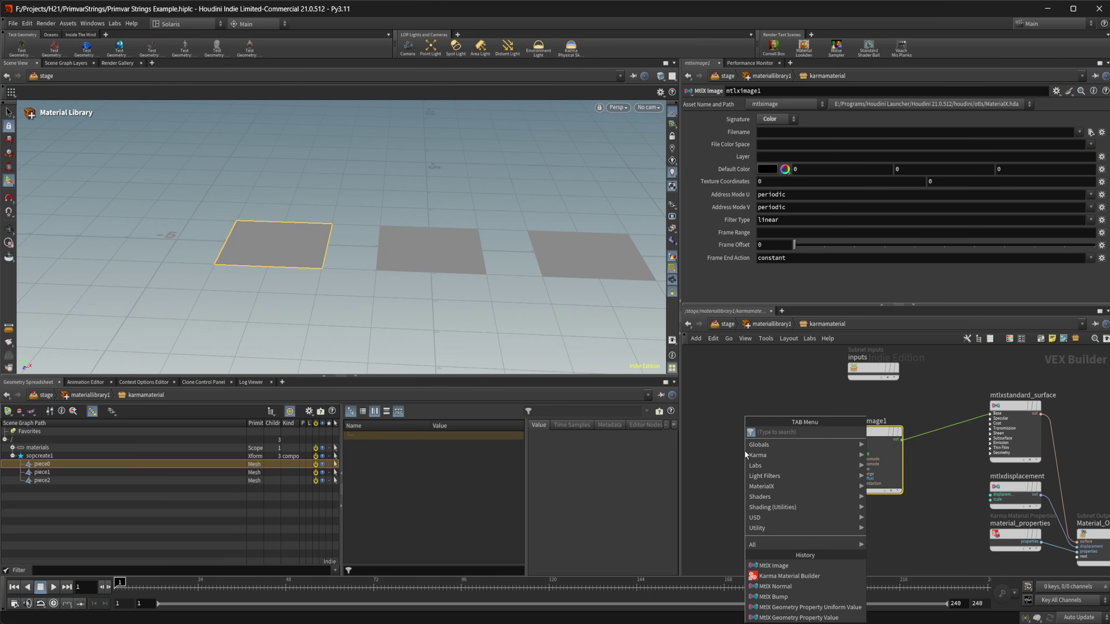
type("mtl geo")
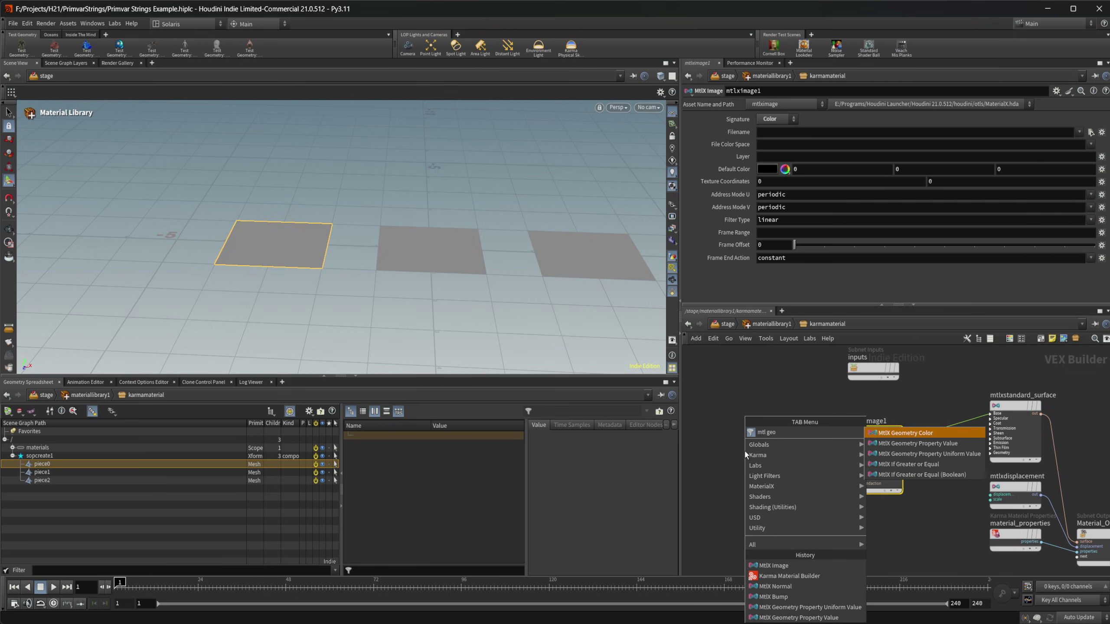
key("Down")
key("Down")
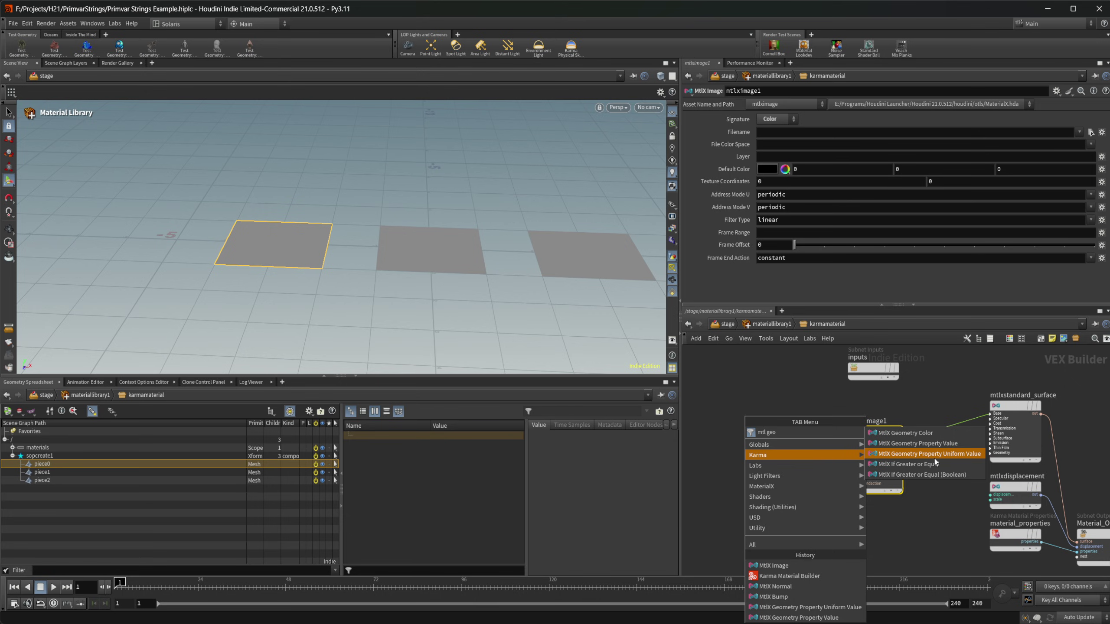
left_click(924, 450)
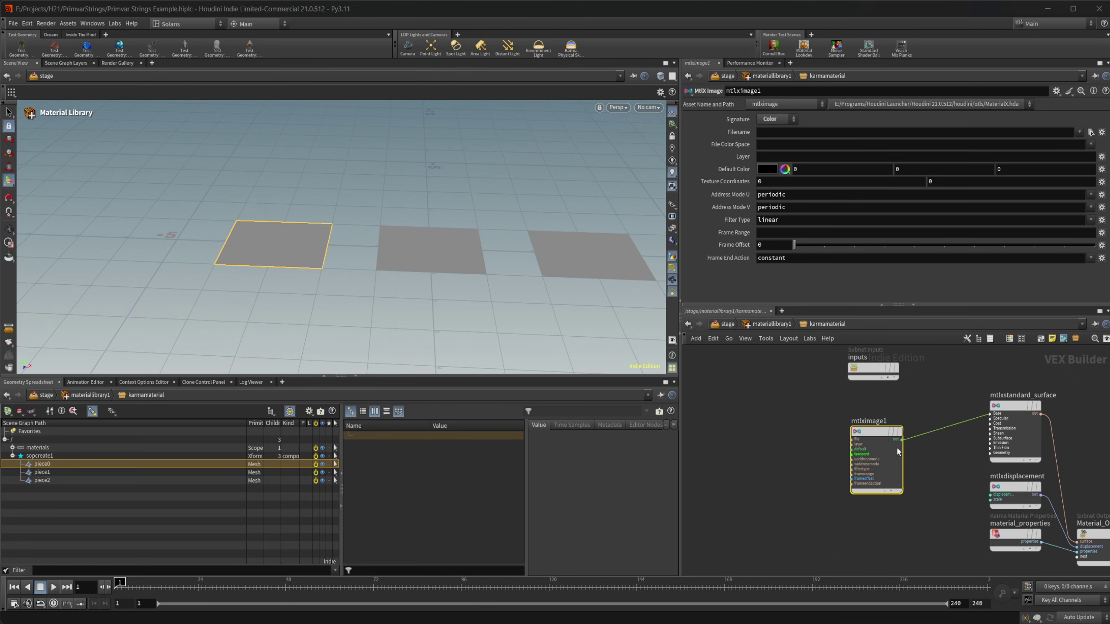
left_click(751, 443)
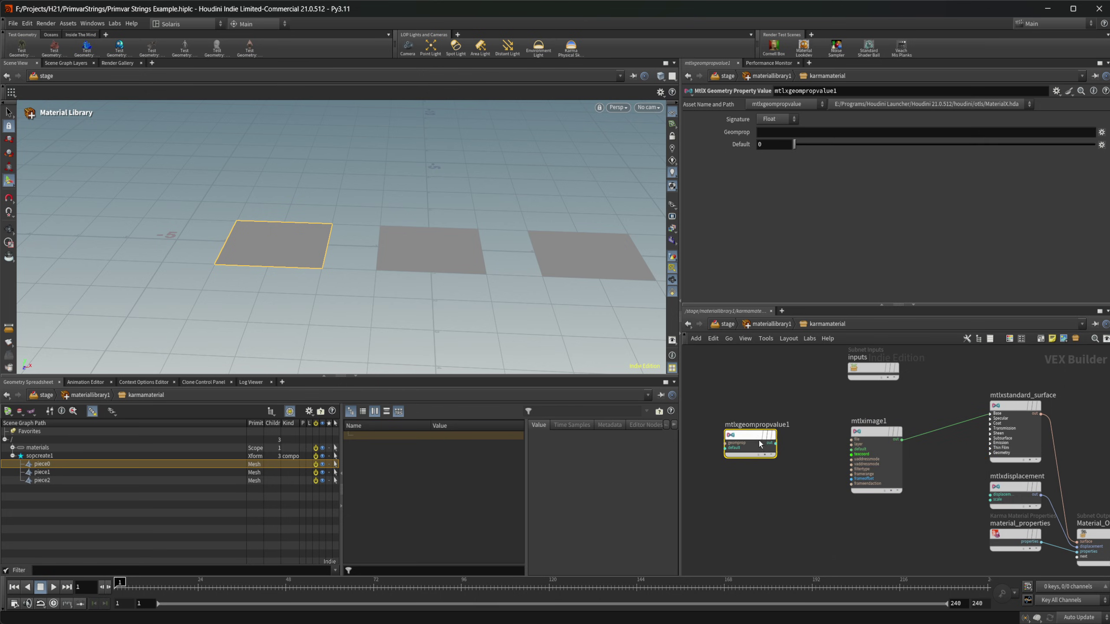
left_click(776, 122)
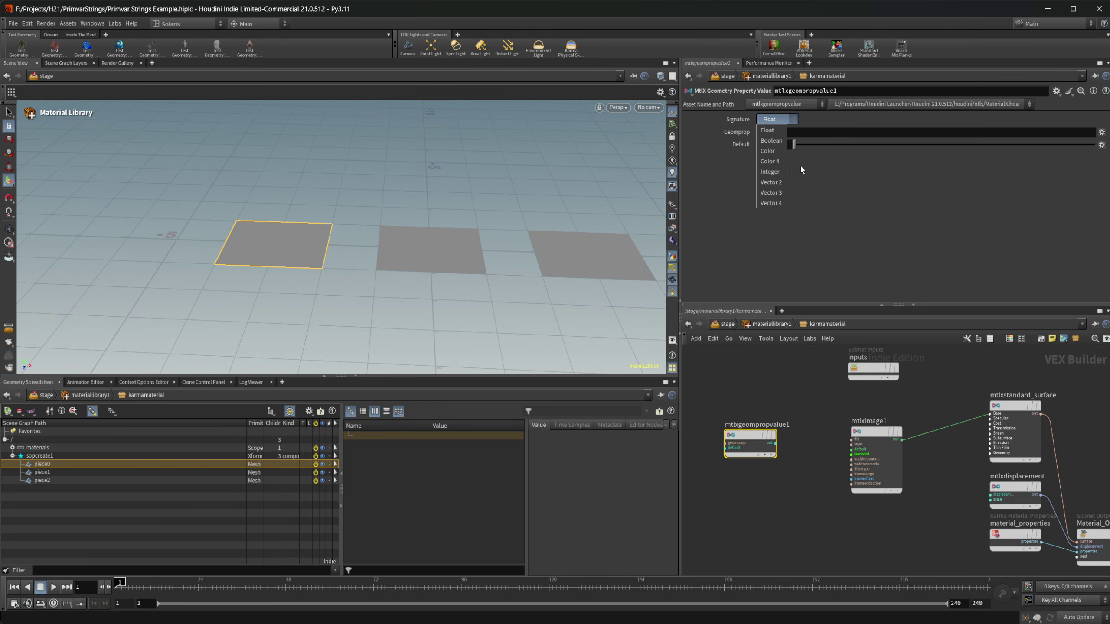
left_click(754, 401)
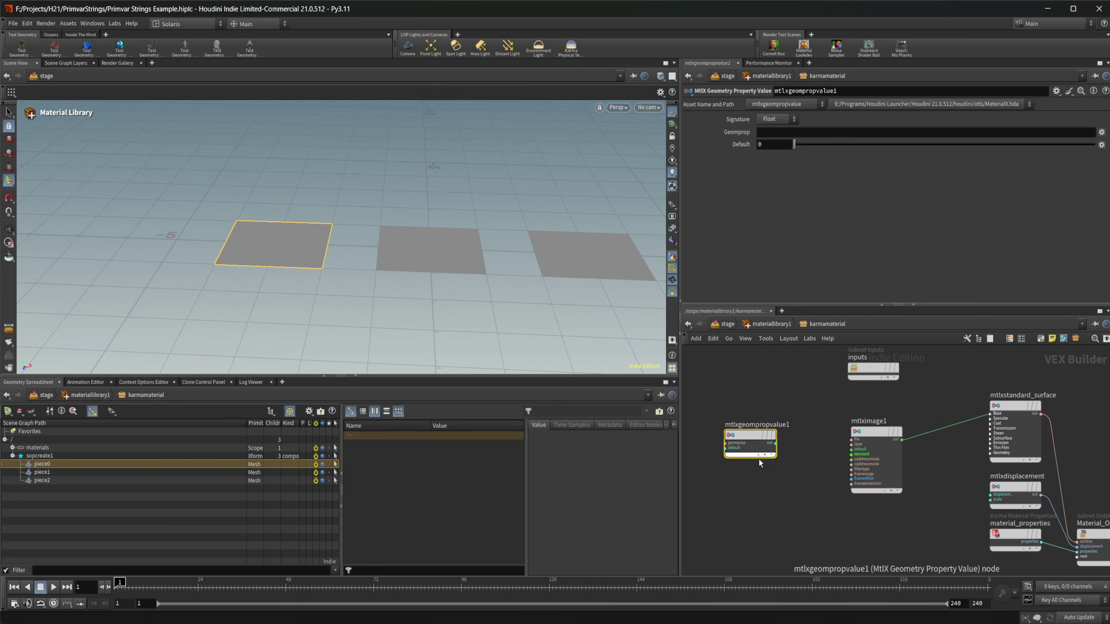
key("Delete")
Step: Add an MtlX Geometry Property Uniform Value node and place it beside the MtlX Image node, on its input side
key("Tab")
type("geo")
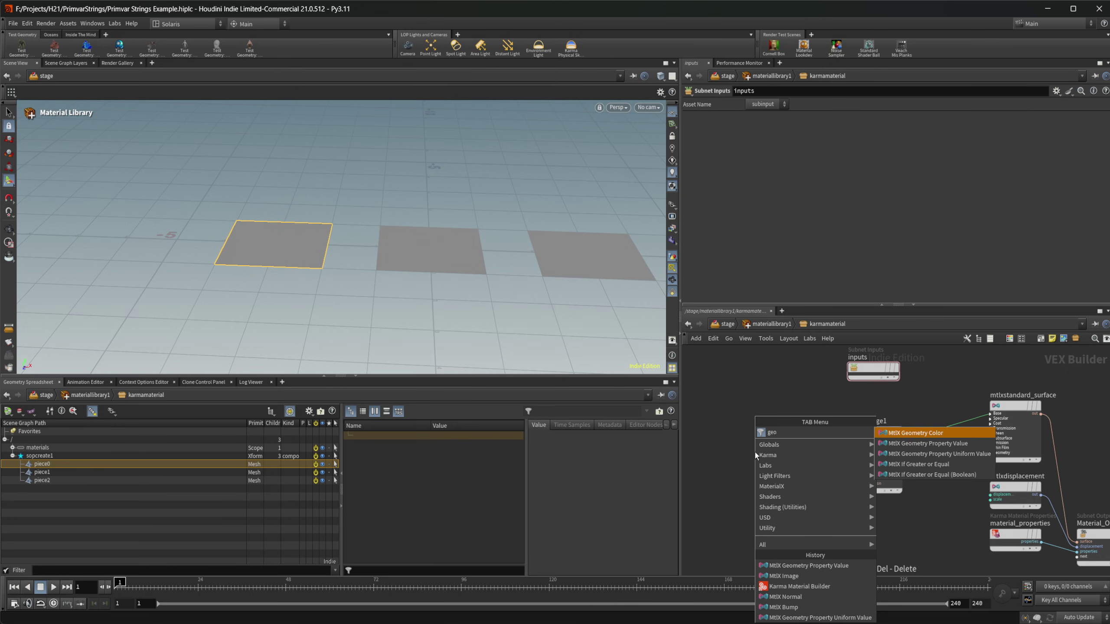
type("m")
key("Down")
key("Down")
key("Return")
left_click(755, 454)
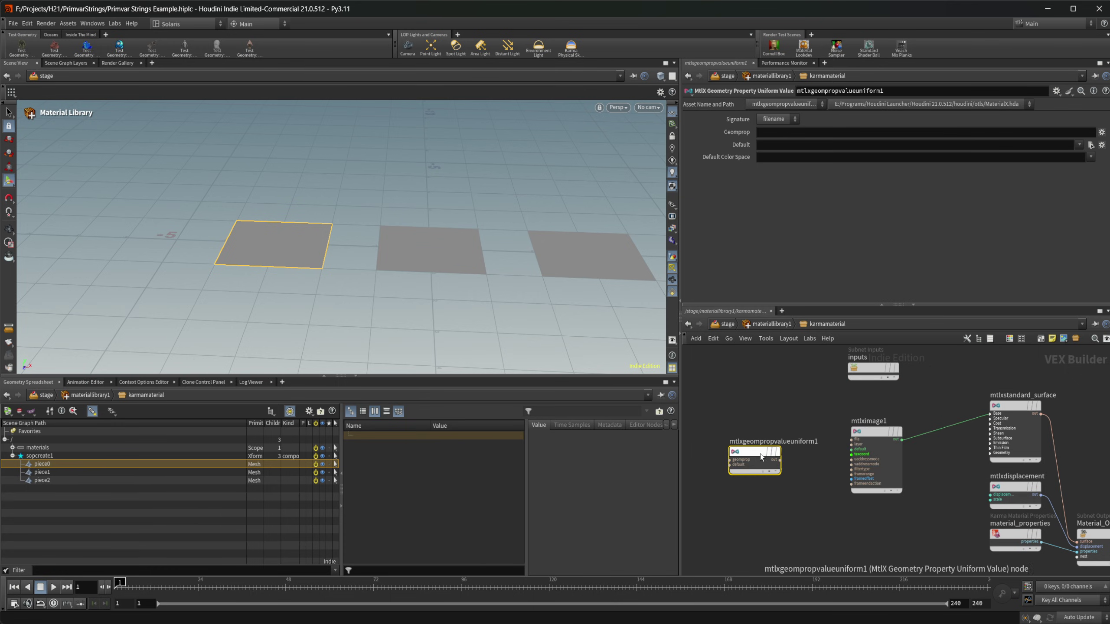
left_click_drag(758, 455, 756, 434)
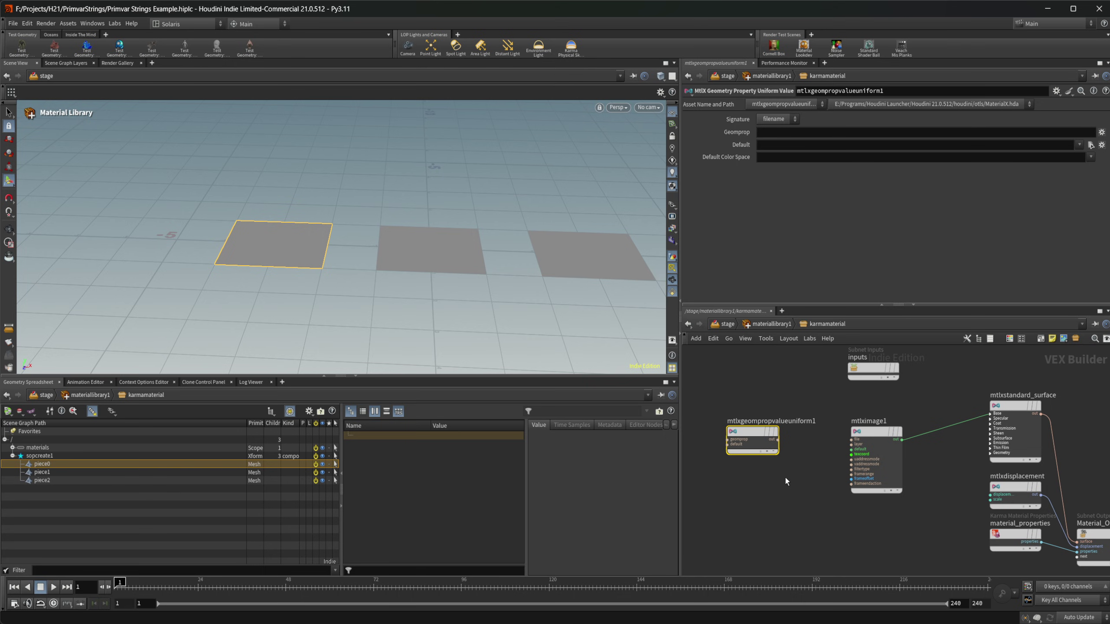
Step: Keep the uniform value node's signature as filename and set its Geomprop to texturepath
left_click(771, 120)
left_click(813, 131)
left_click(778, 132)
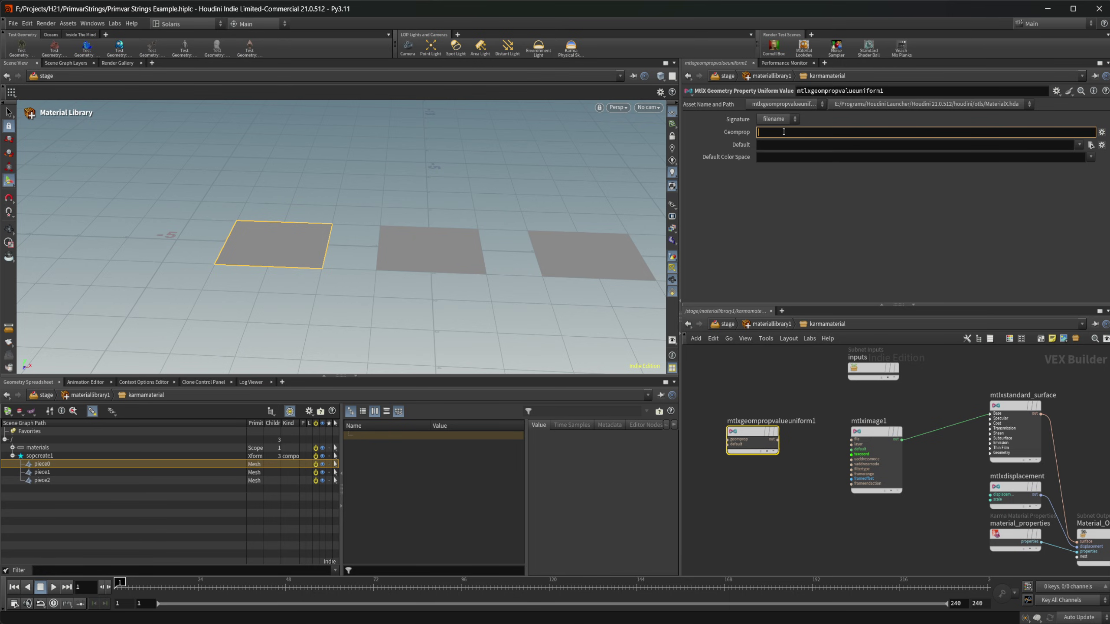
type("texturepath")
key("Return")
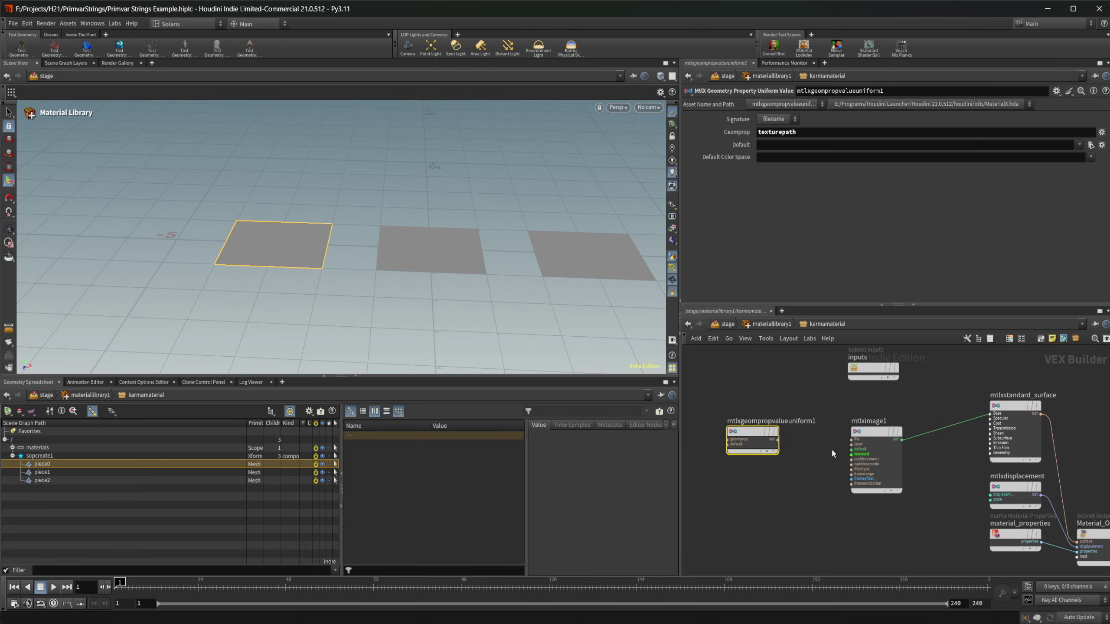
Step: Wire the geometry property uniform value's output into the MtlX Image node's file input
scroll(795, 446, "up", 2)
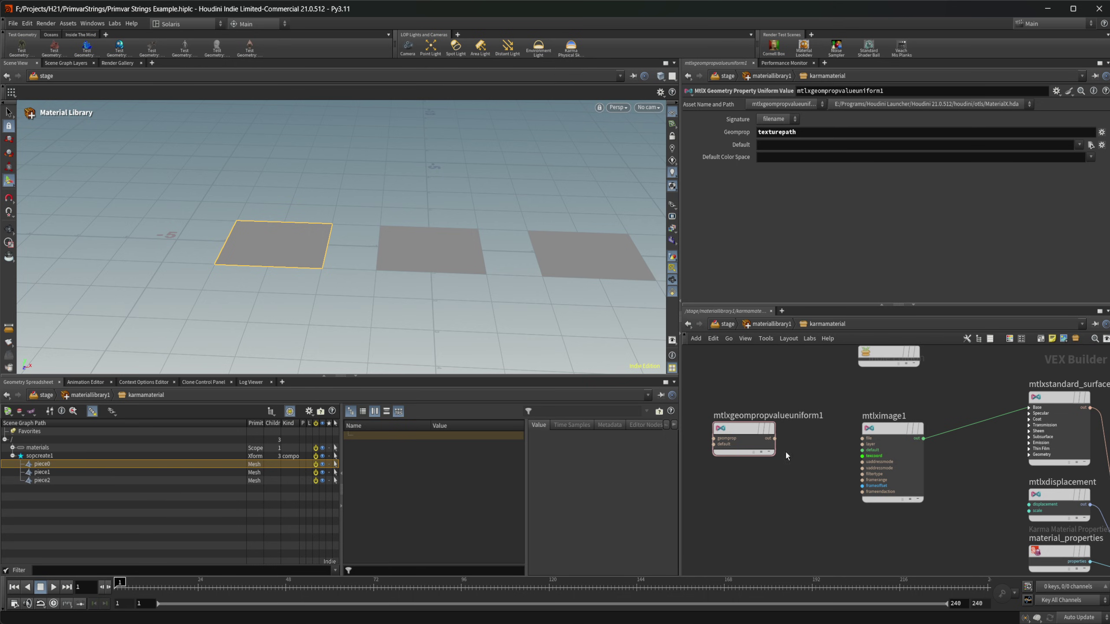
left_click_drag(774, 438, 854, 441)
middle_click_drag(822, 464, 819, 461)
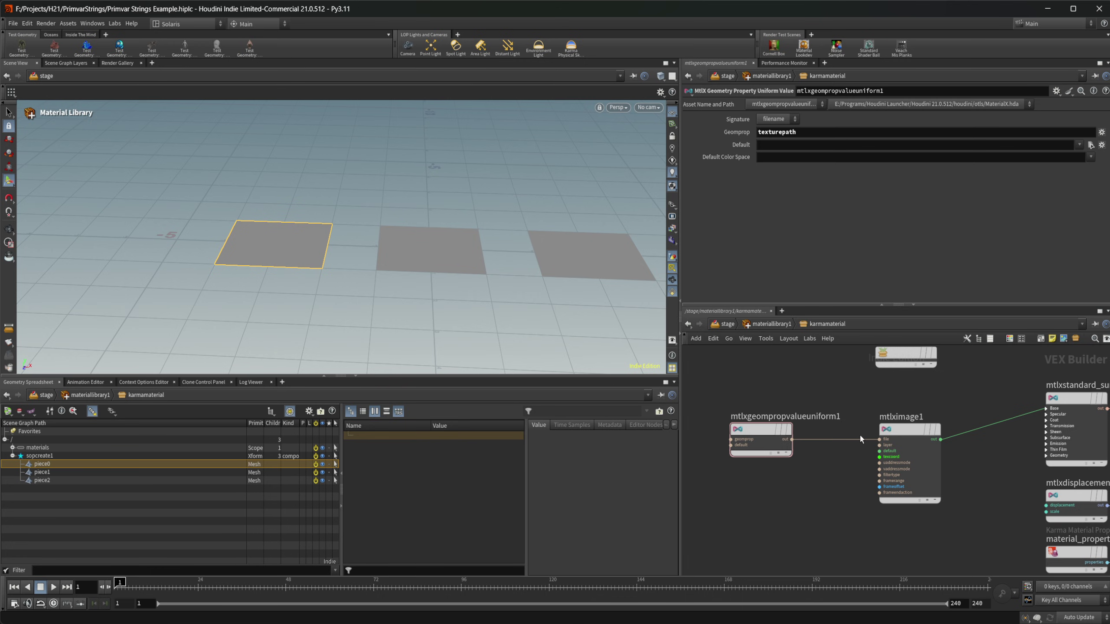
Step: Return to the stage level and assign karmamaterial to the /sopcreate1 geometry path in the Material Library node
left_click(735, 324)
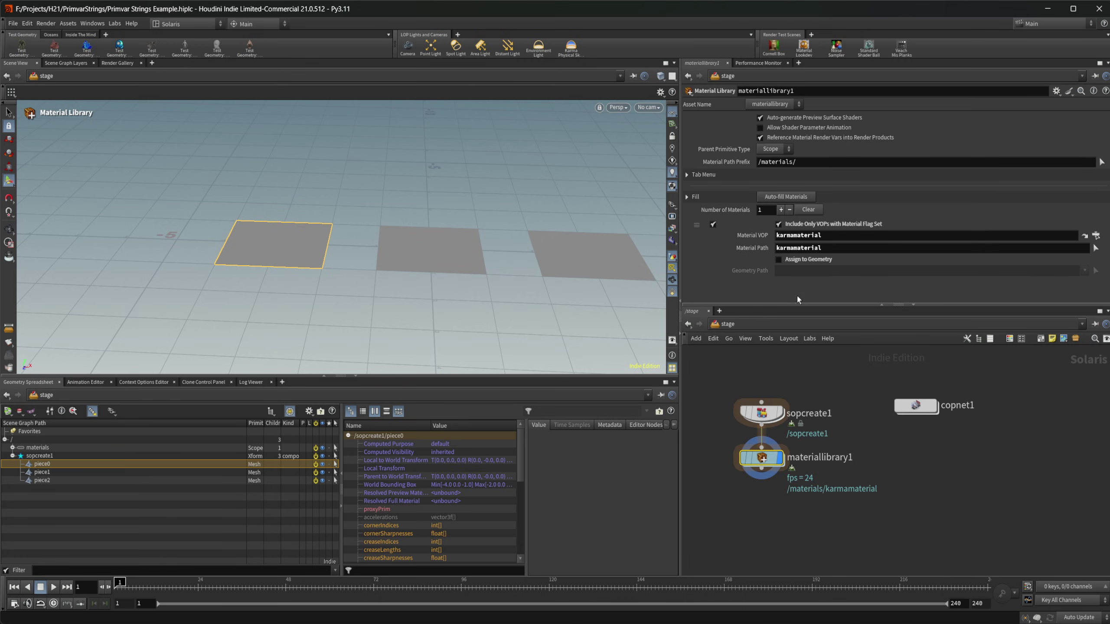
left_click(816, 261)
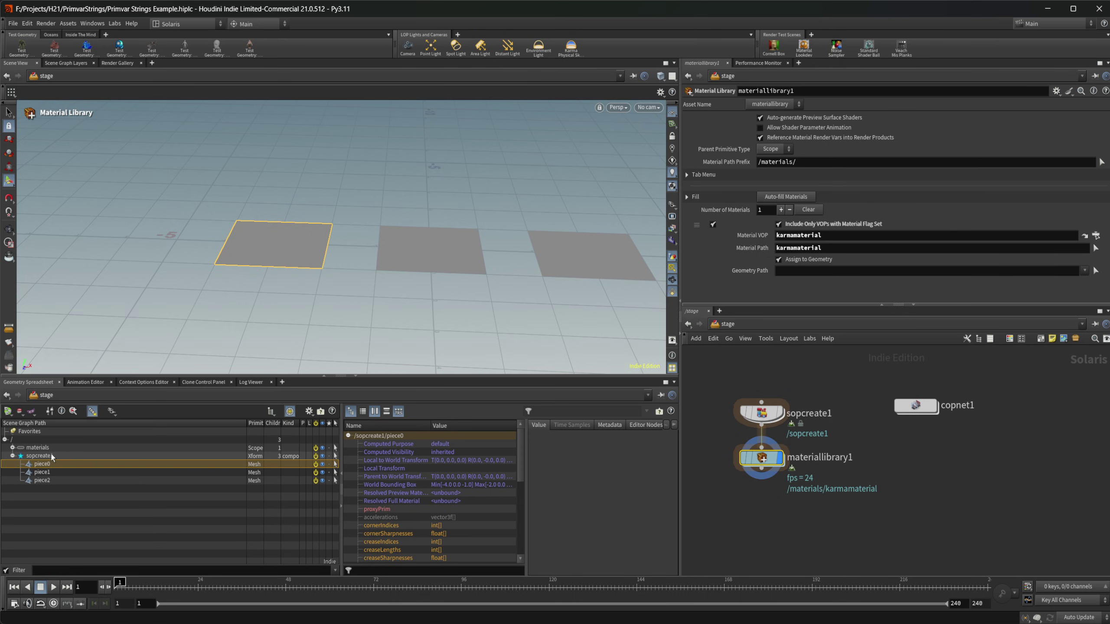
left_click_drag(49, 455, 831, 271)
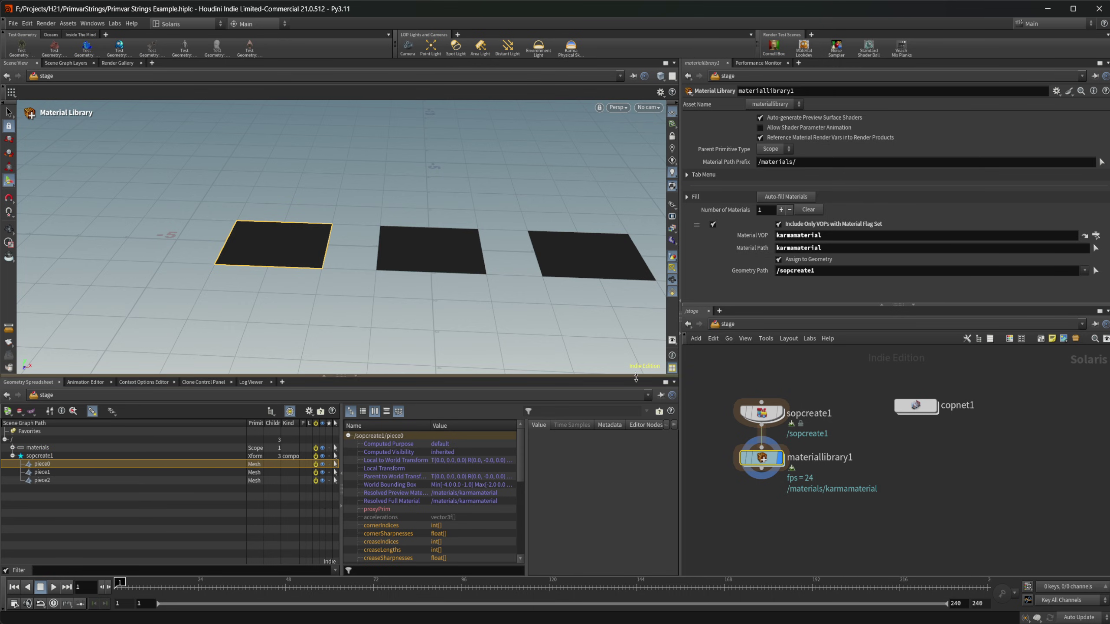
Step: Frame the three grids from a higher angle and switch the viewport renderer to Karma XPU
left_click_drag(444, 260, 415, 254, "alt")
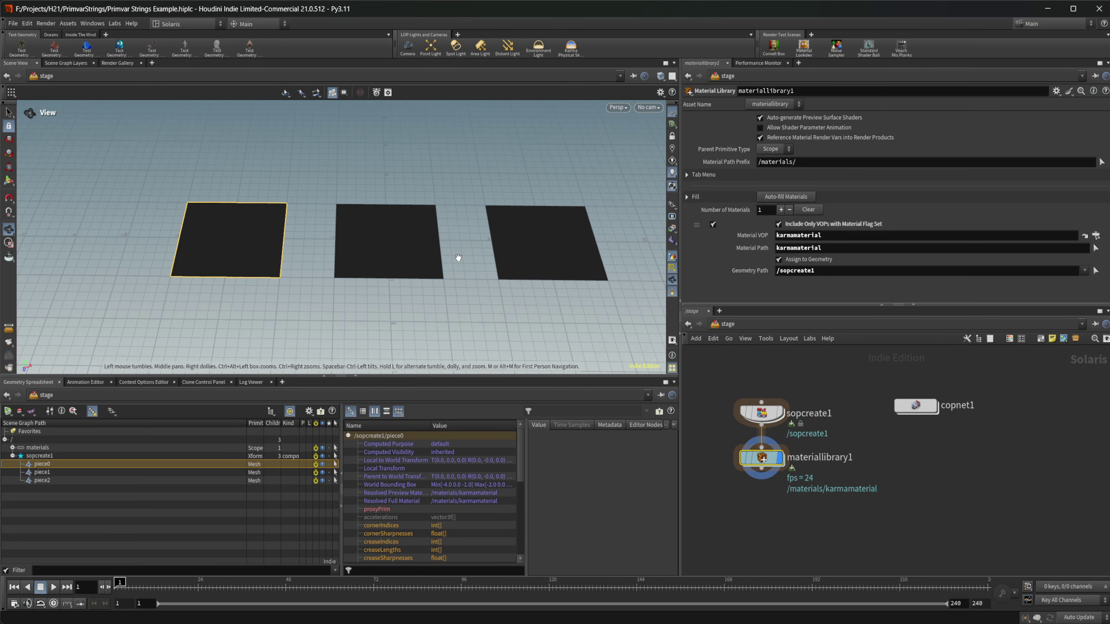
right_click(610, 115)
left_click(634, 167)
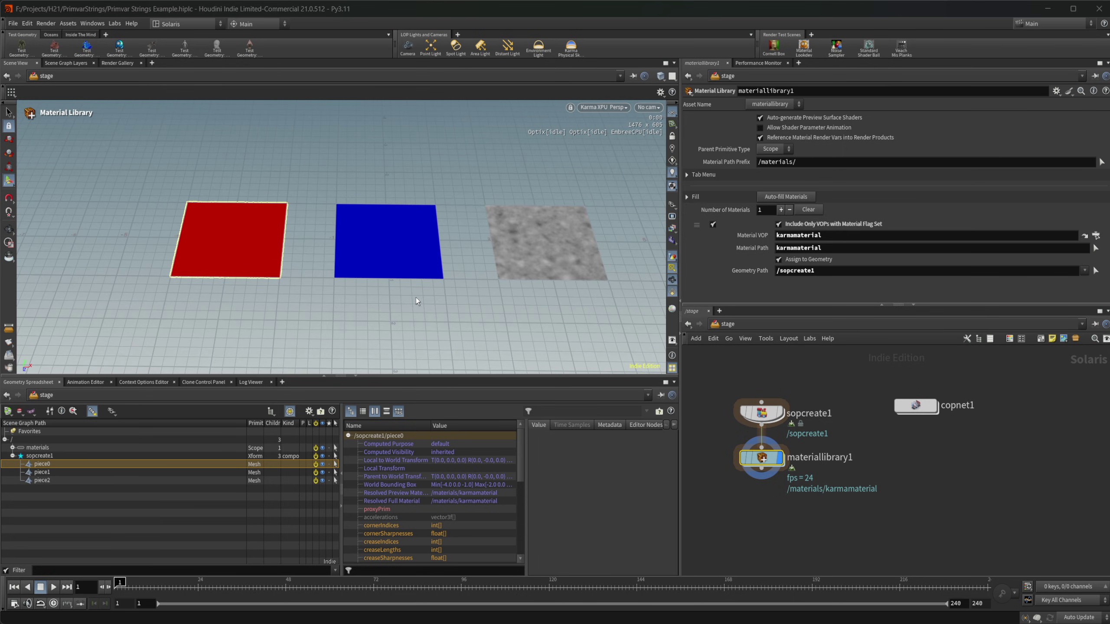
Step: Insert an Edit Properties node for piece0's primvars:texturepath after sopcreate1
key("Escape")
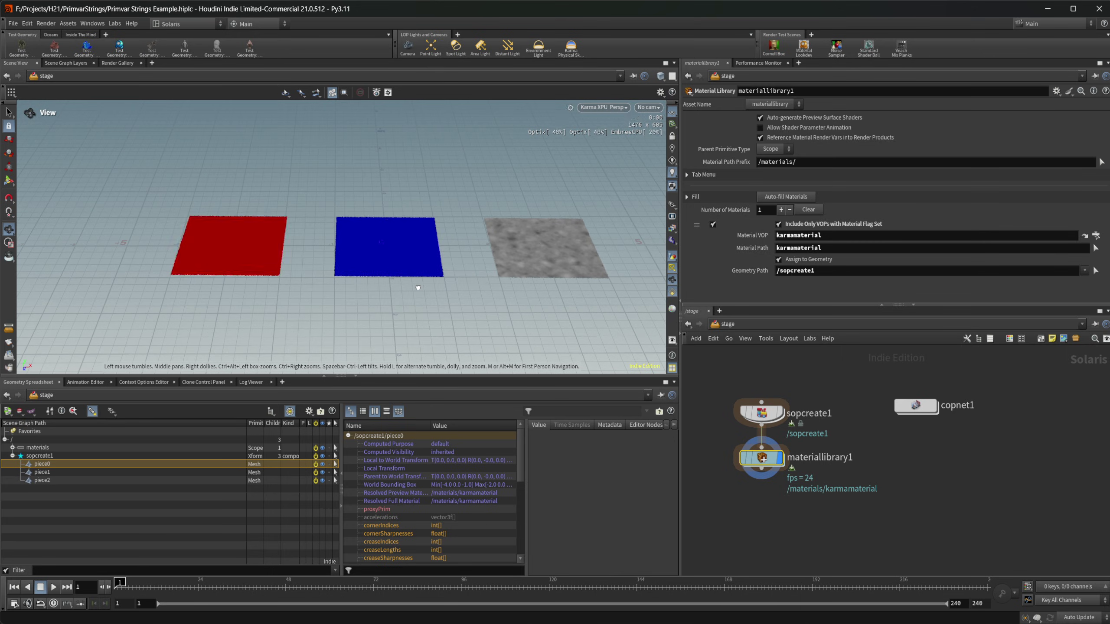
key("Return")
scroll(473, 500, "down", 3)
scroll(473, 500, "down", 5)
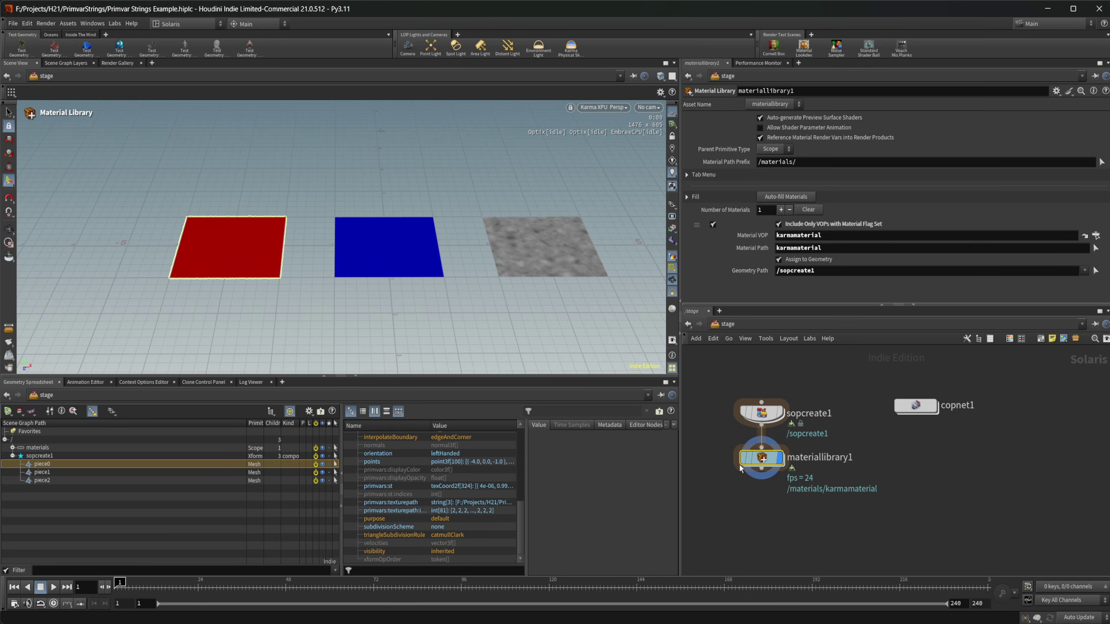
left_click(777, 412)
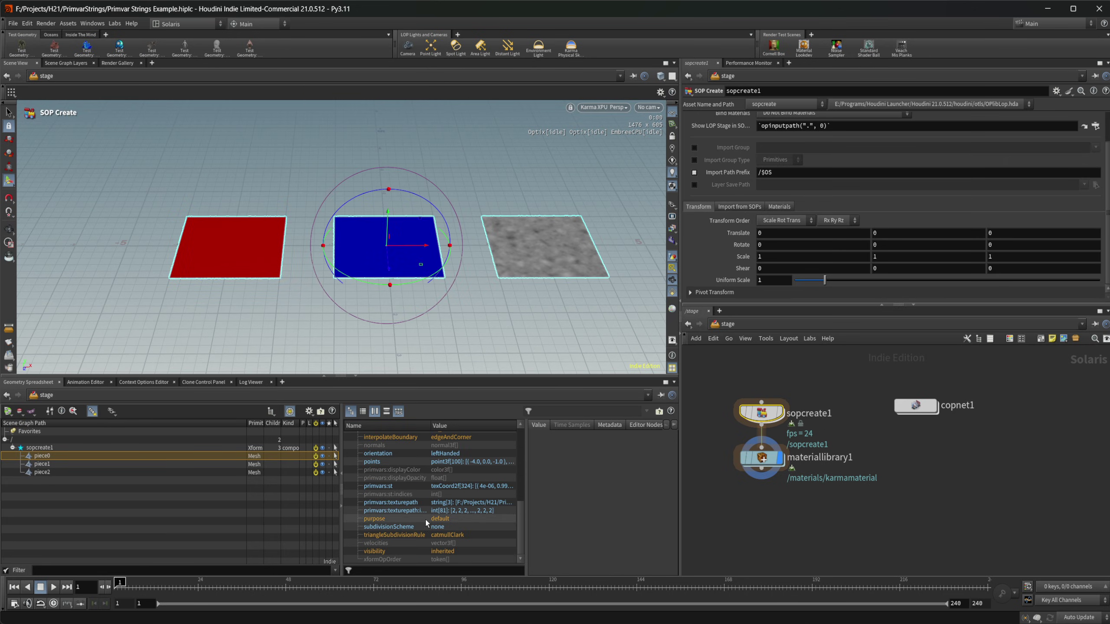
right_click(413, 507)
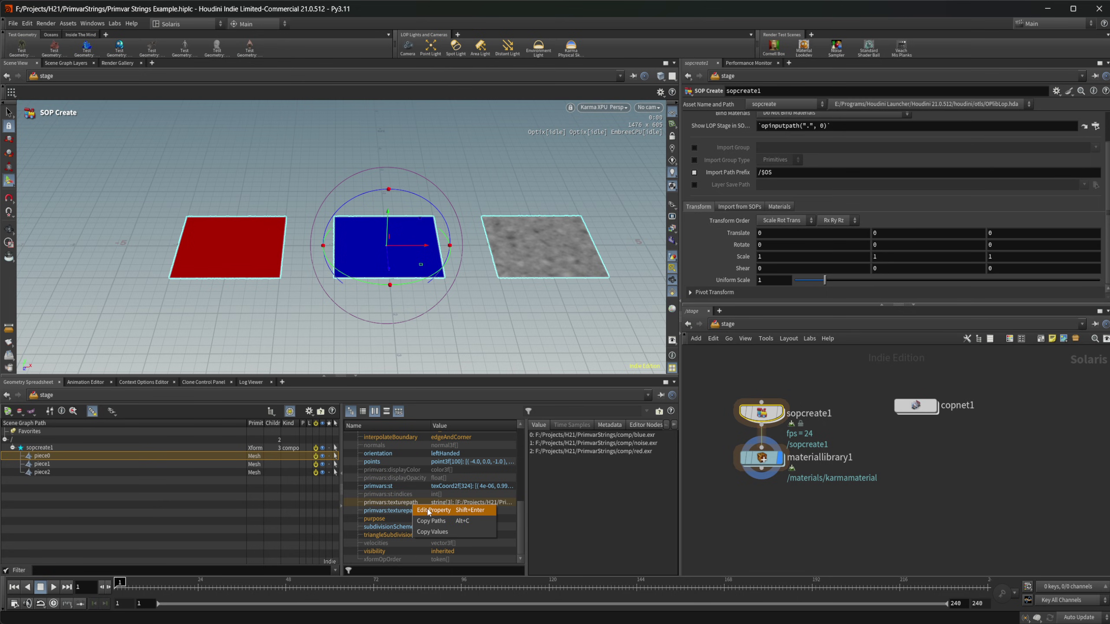
left_click(427, 511)
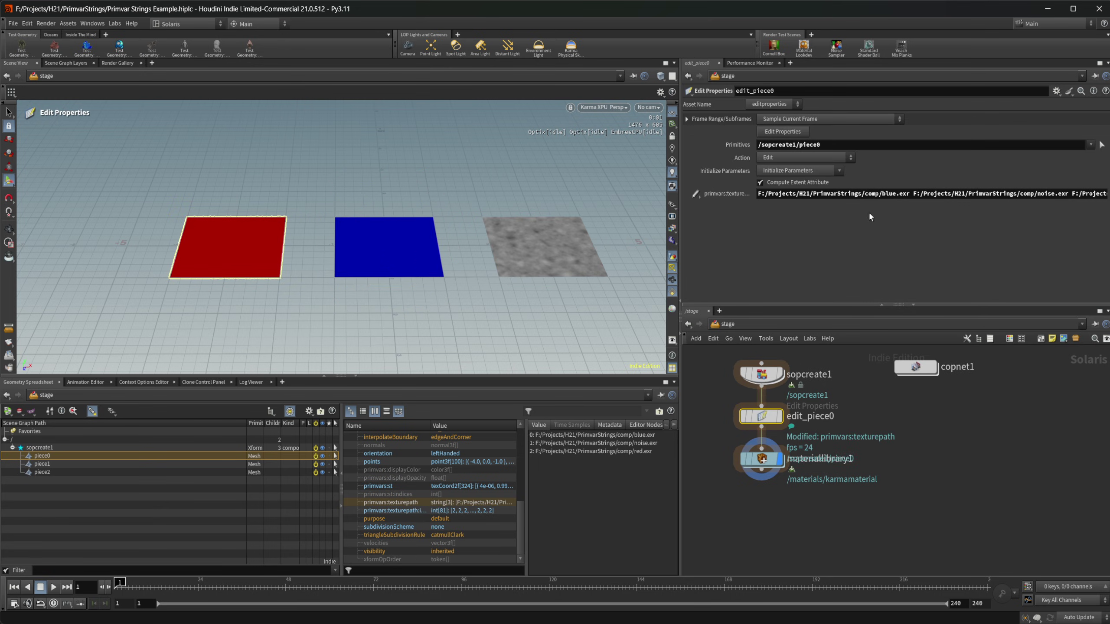
Step: Change red.exr to blue.exr in the last path of piece0's primvars:texturepath value
left_click_drag(879, 194, 1106, 206)
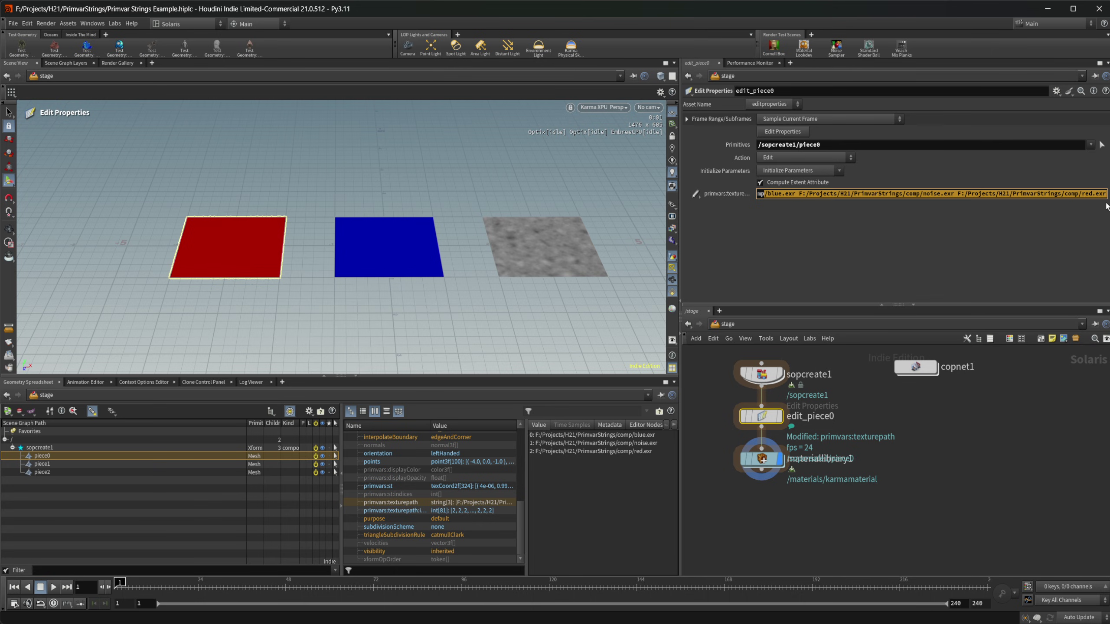
left_click(1093, 194)
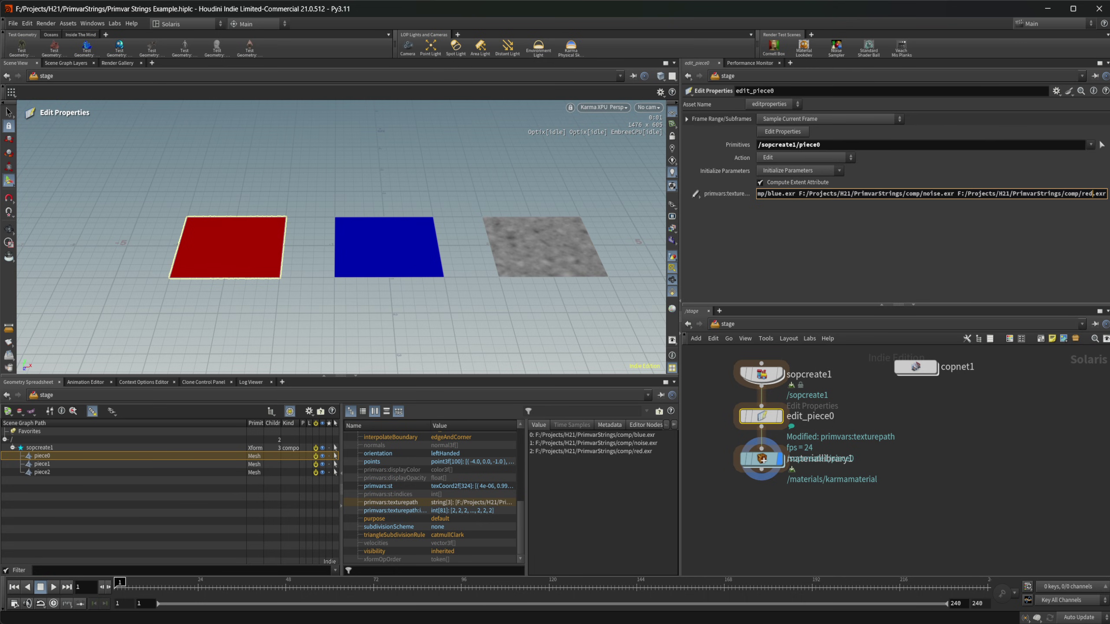
key("BackSpace")
key("BackSpace")
key("BackSpace")
type("blue")
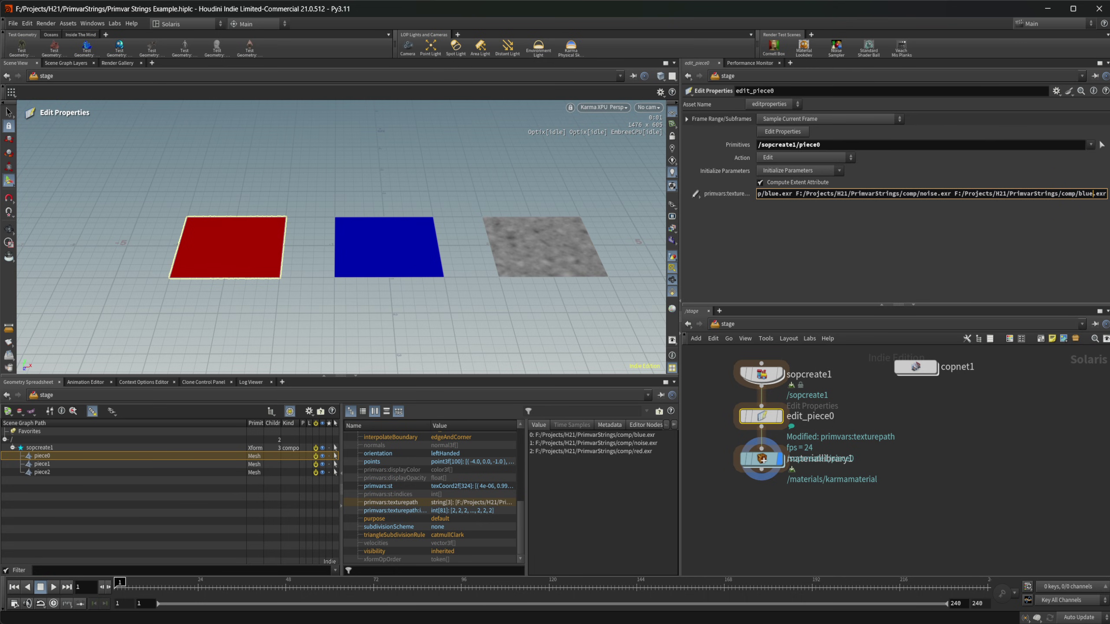
key("Return")
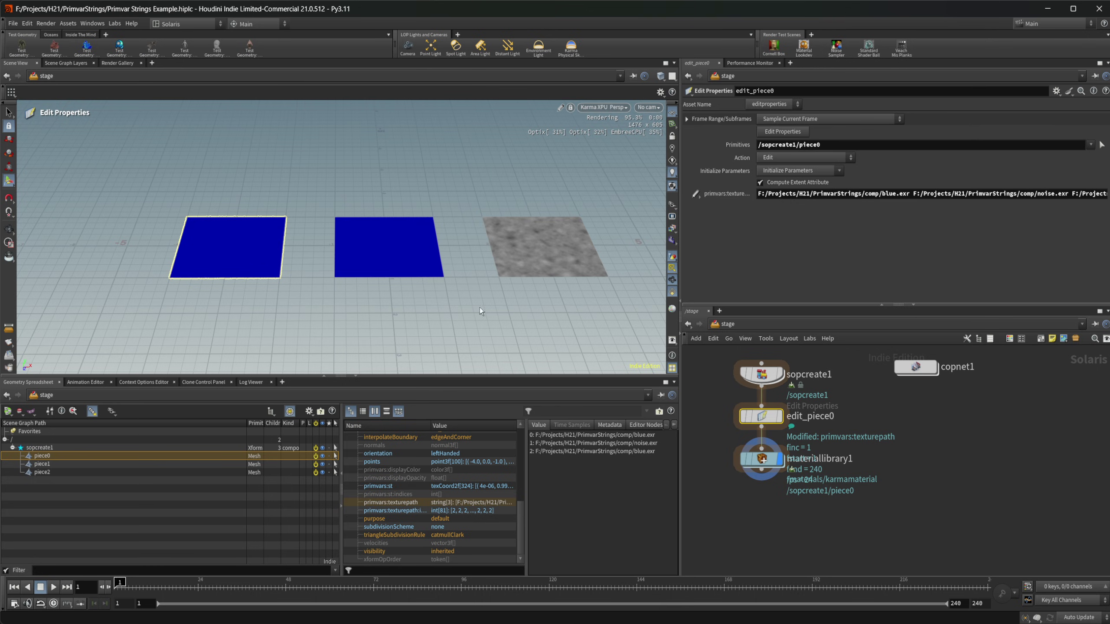
Step: Move the edit_piece0 node out of its place onto the output of materiallibrary1 and display it
left_click_drag(761, 416, 767, 548)
middle_click_drag(801, 491, 828, 470)
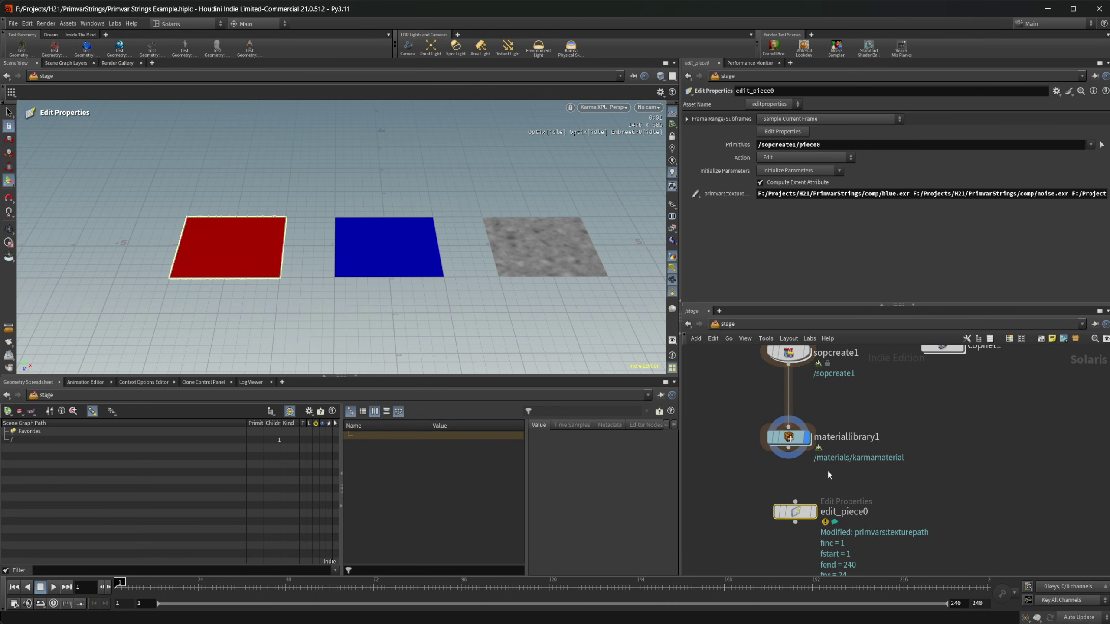
left_click_drag(789, 459, 787, 504)
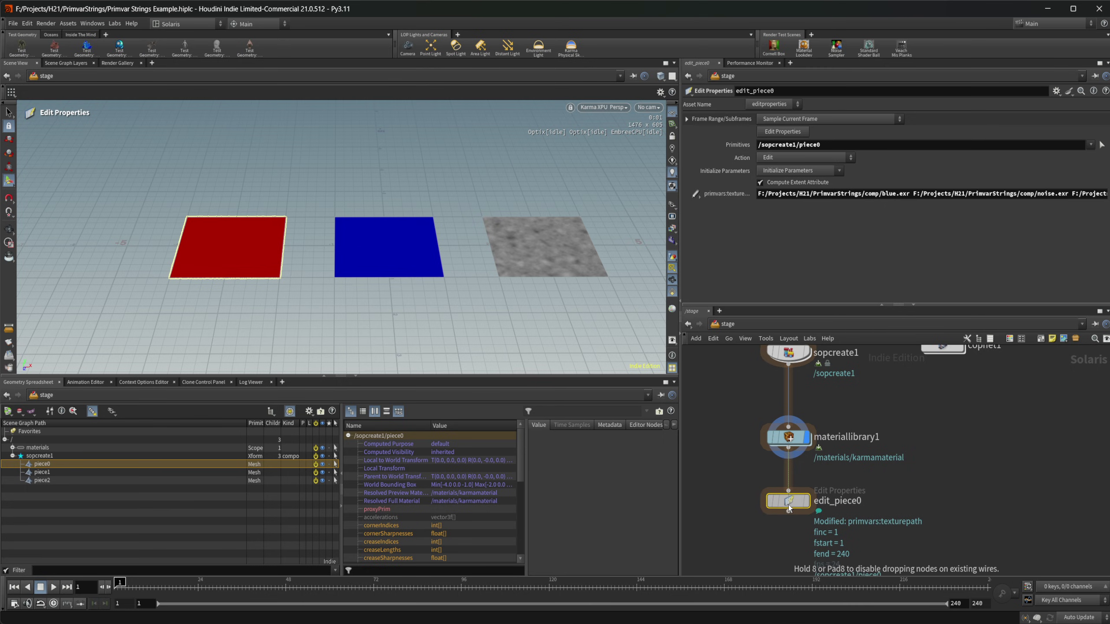
mouse_move(782, 504)
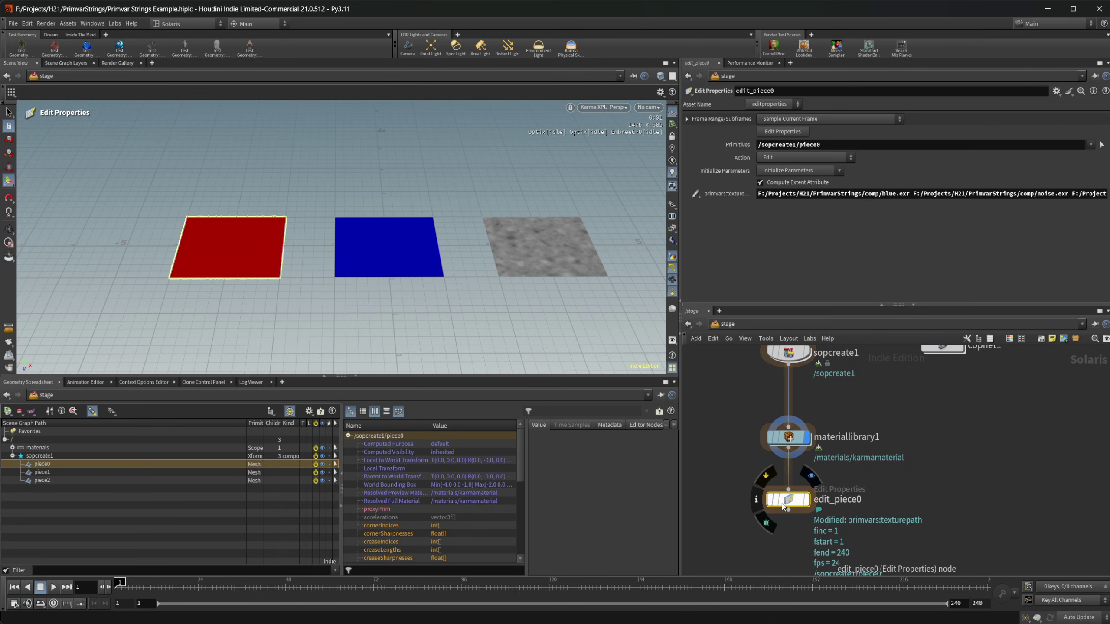
key("r")
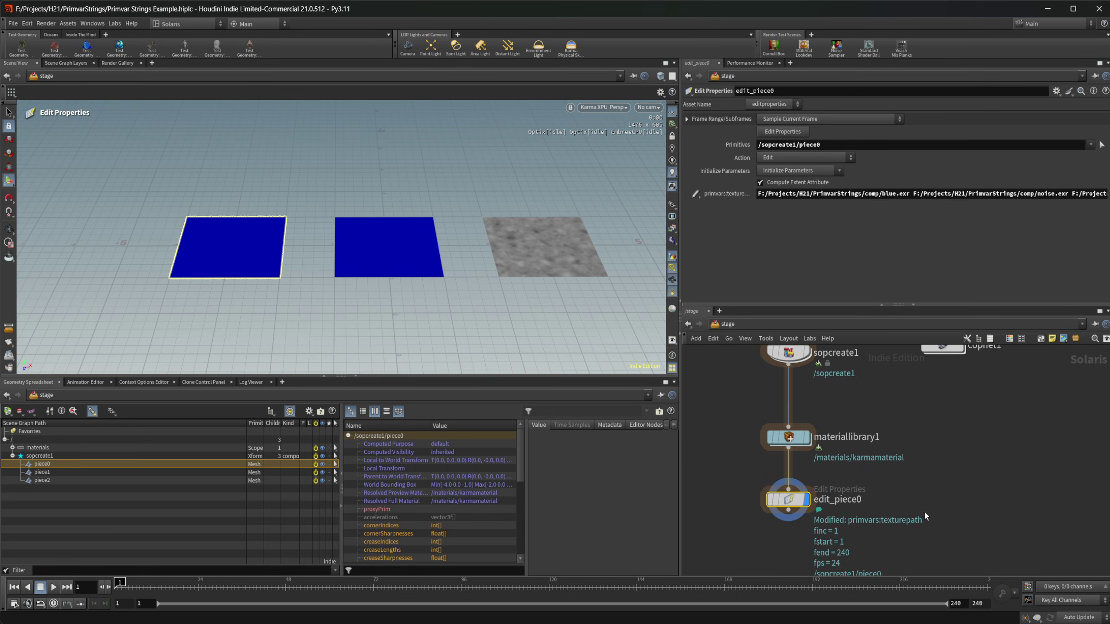
Step: Switch the viewport renderer to Houdini VK and move copnet1 farther from the main node chain
mouse_move(795, 470)
left_click(603, 108)
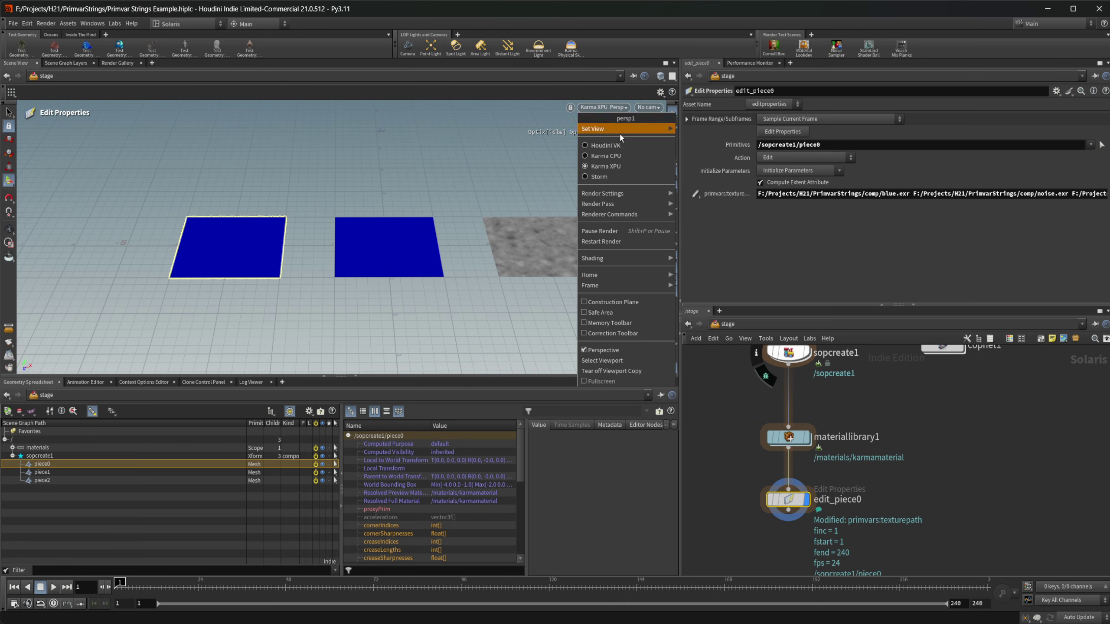
left_click(619, 132)
middle_click_drag(920, 426, 872, 467)
left_click_drag(893, 387, 1048, 394)
Step: Add a second SOP Create node beside sopcreate1 and enter its geometry network
key("Tab")
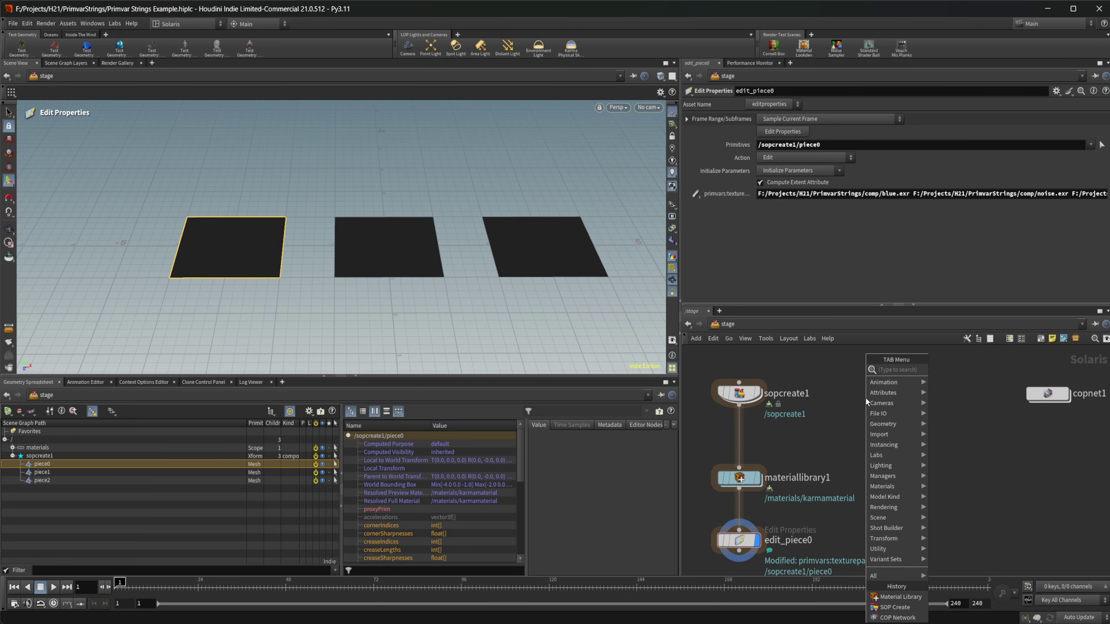
type("sopc")
key("Return")
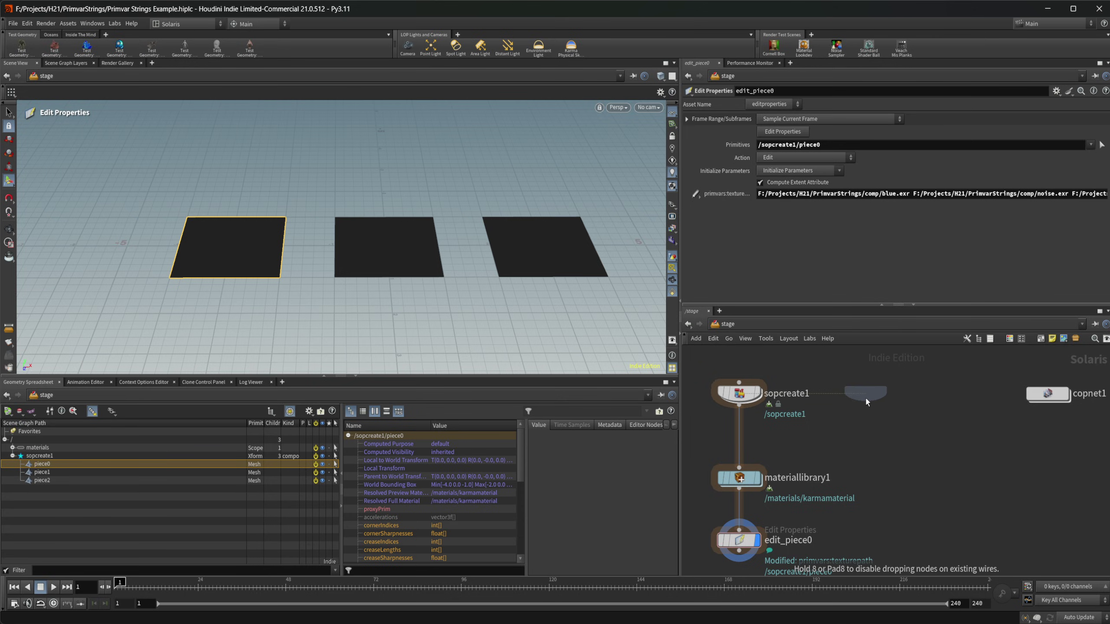
left_click(866, 399)
double_click(866, 399)
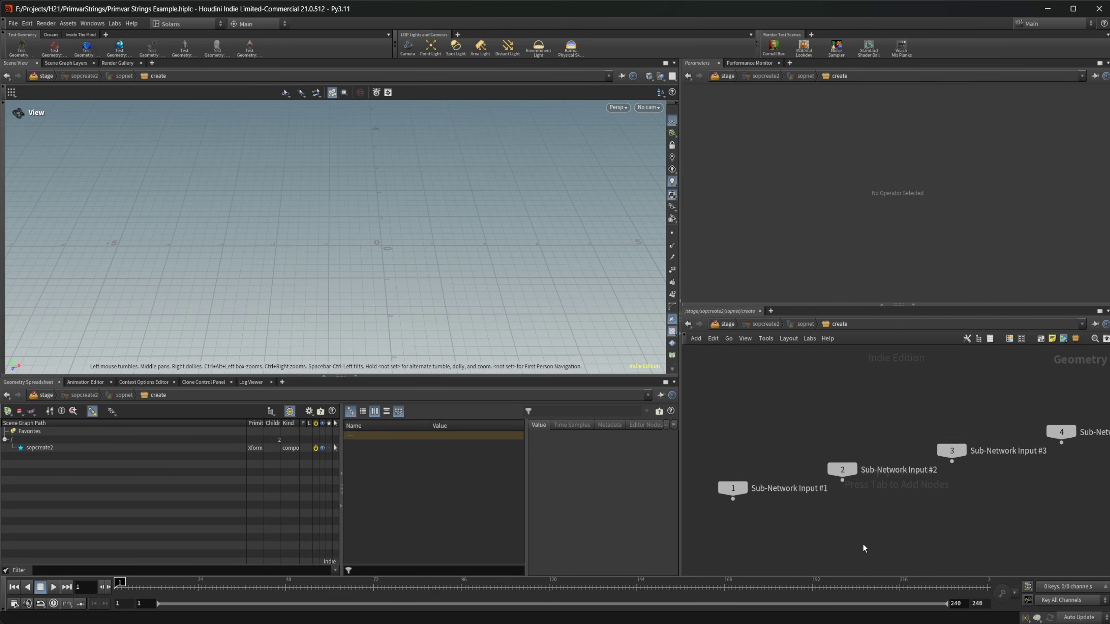
Step: Add a File node in the geometry network and load $HIP/models/tree_01.obj
key("Tab")
type("file")
key("Return")
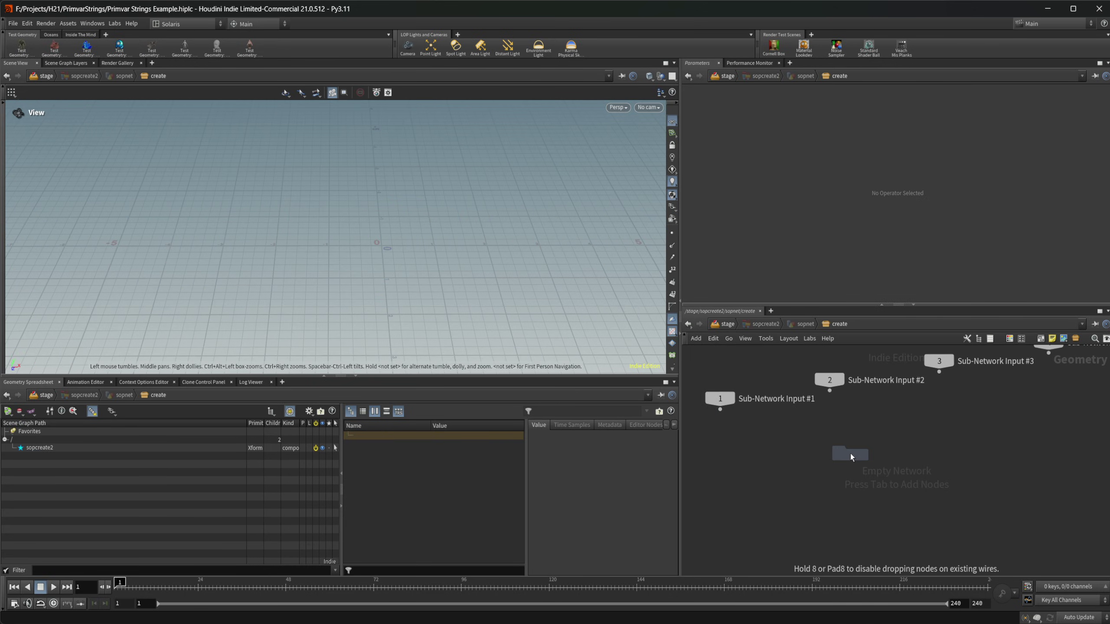
left_click(850, 454)
left_click(1102, 132)
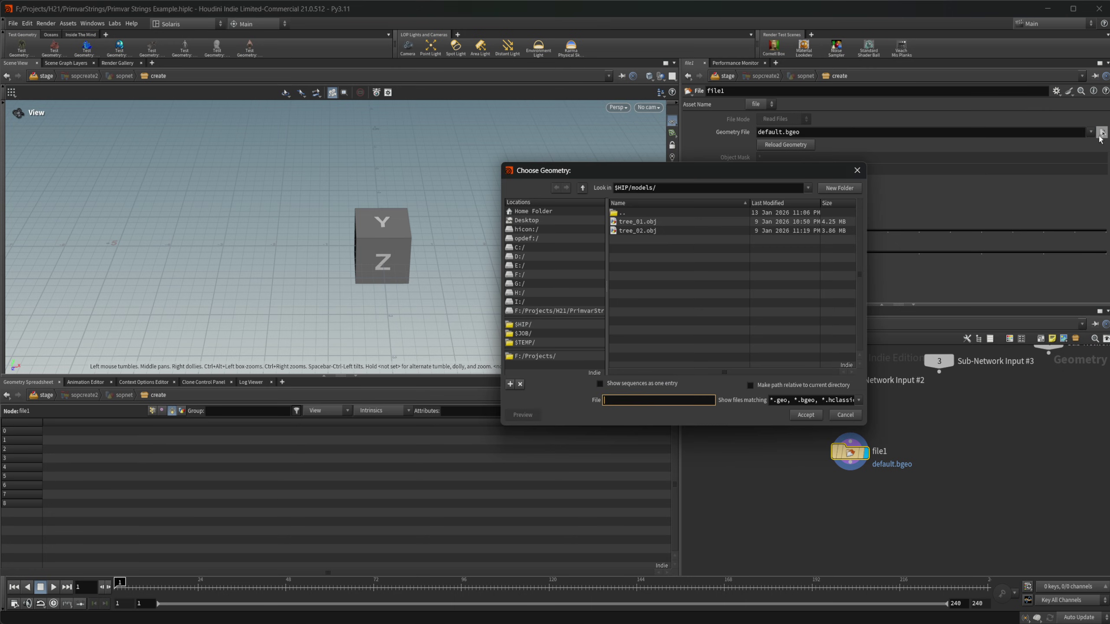
left_click(637, 222)
left_click(806, 414)
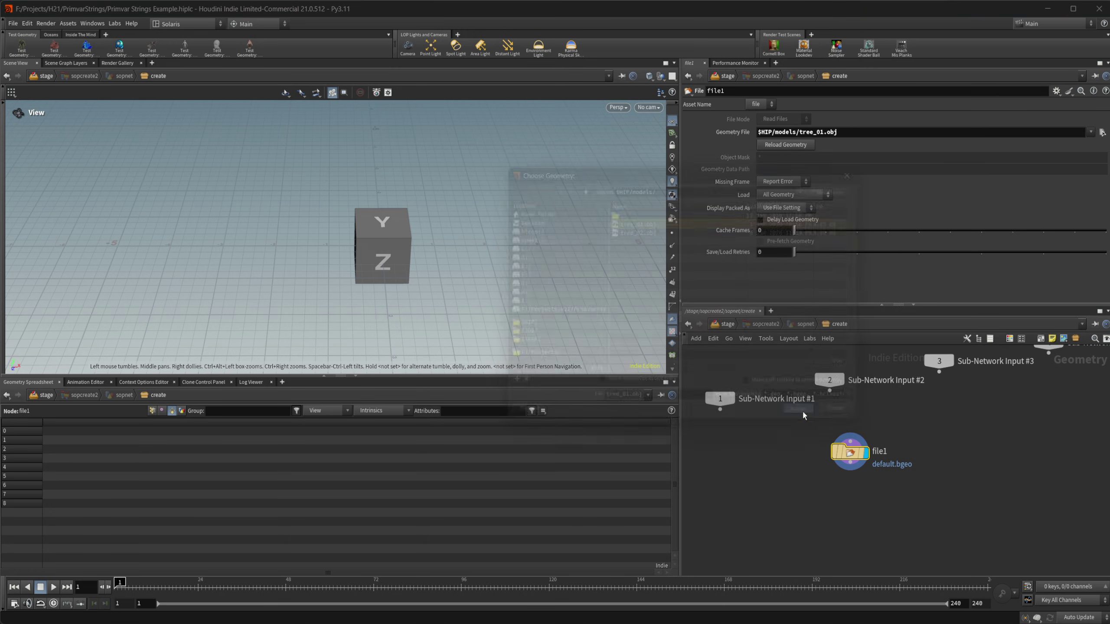
Step: Duplicate the File node beside the original and set its geometry file to $HIP/models/tree_02.obj
left_click_drag(859, 460, 937, 460, "alt")
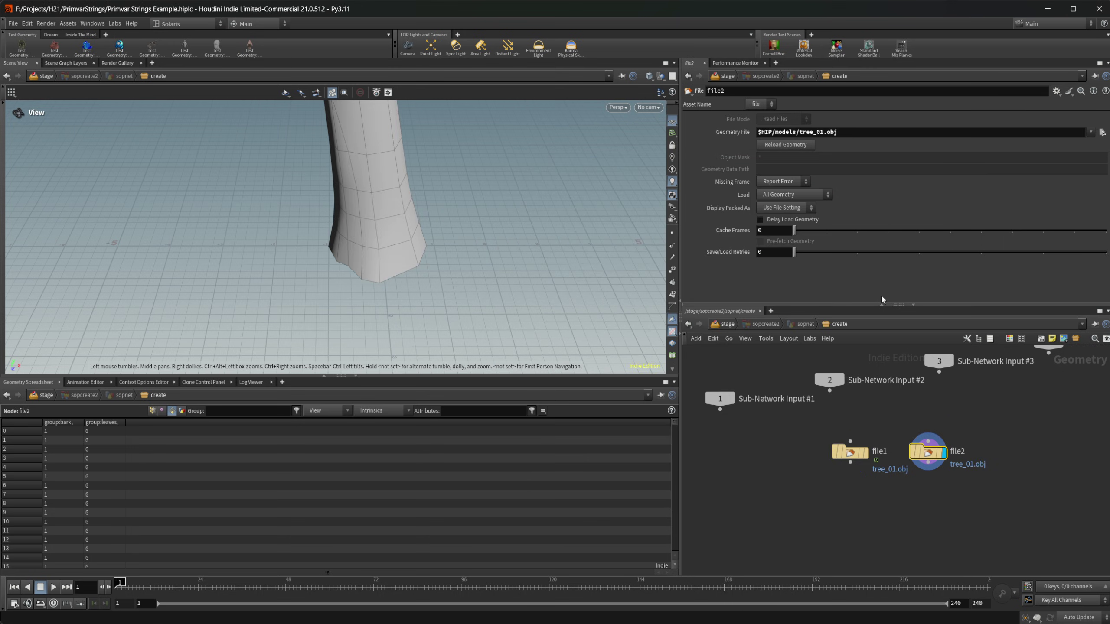
left_click(824, 132)
key("BackSpace")
type("2")
key("Return")
Step: Add a Name node, wire it to file1's output and display it
middle_click_drag(854, 531, 849, 505)
key("Tab")
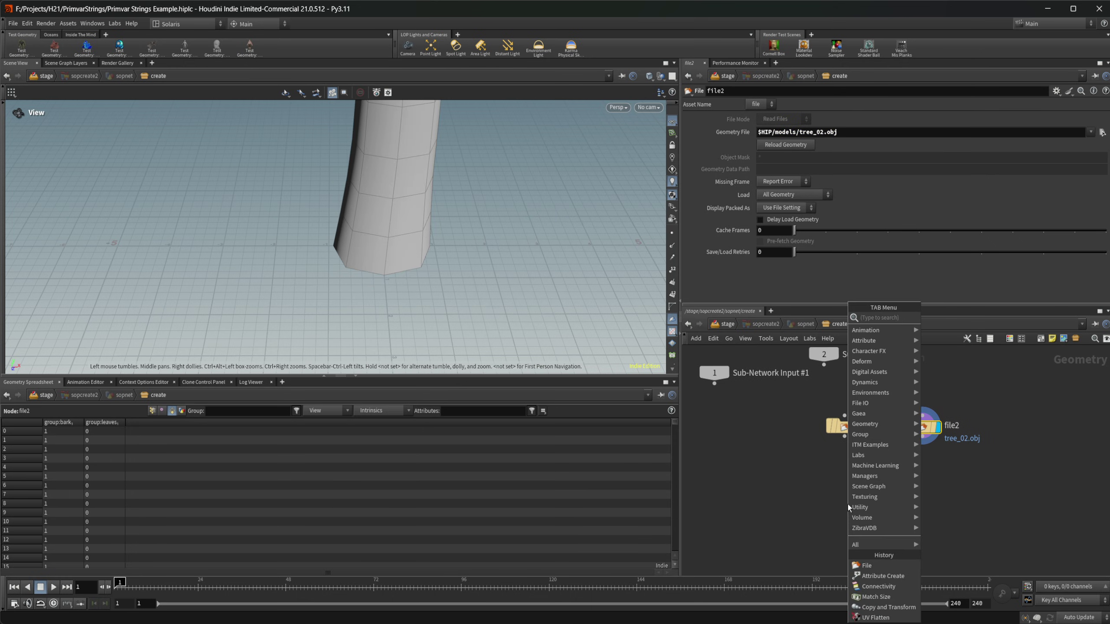
type("name")
key("Return")
left_click(848, 505)
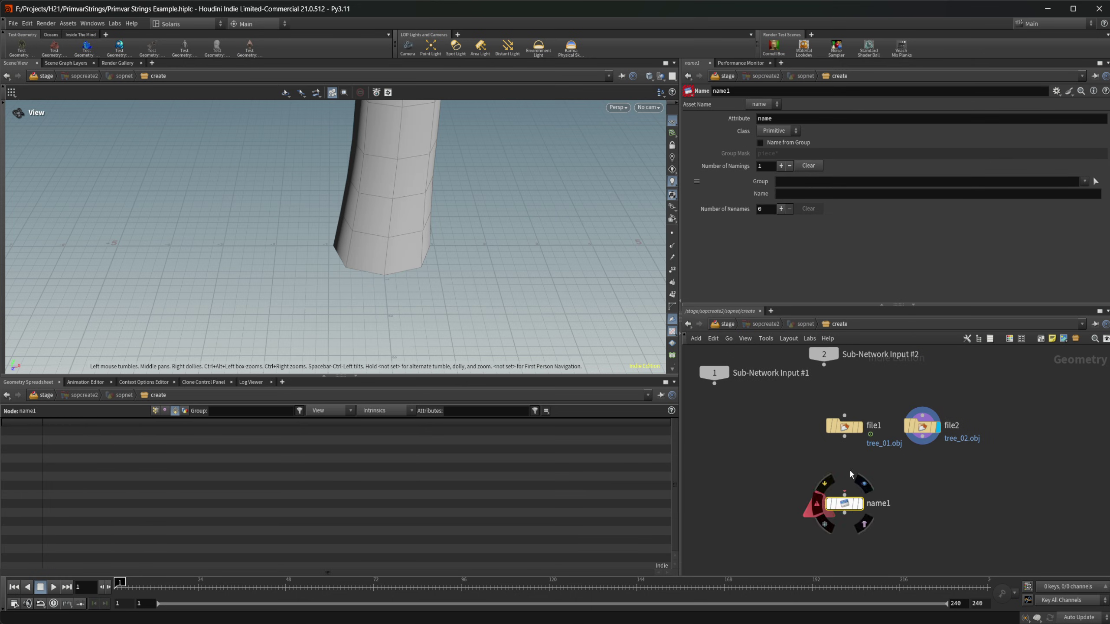
left_click_drag(844, 436, 844, 476)
key("r")
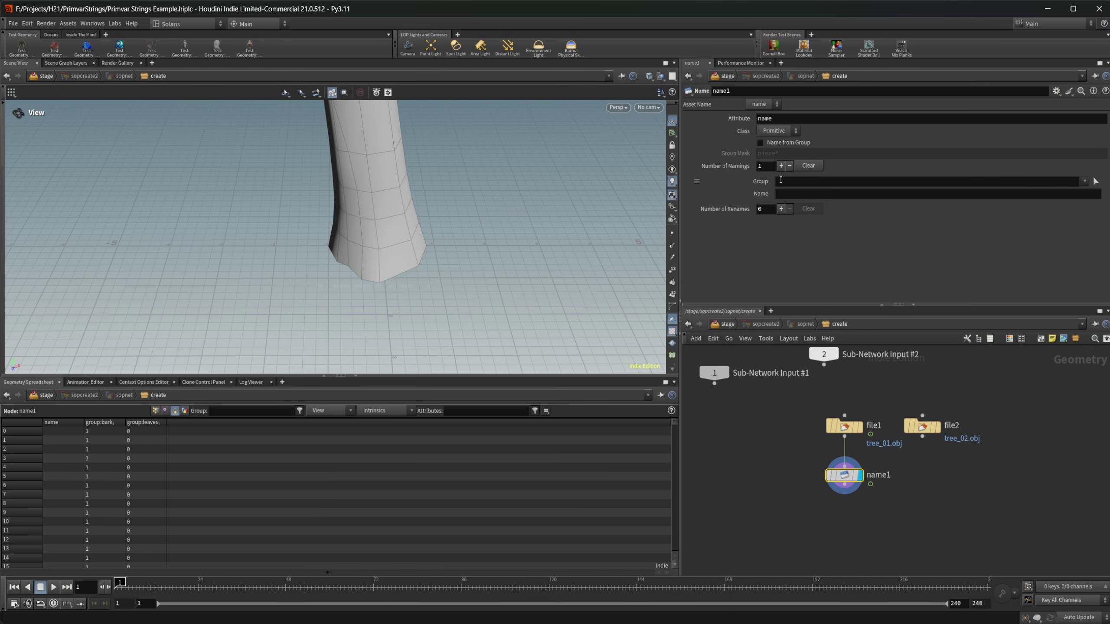
Step: Set the Name node's first naming to the bark group with the name /tree/bark
left_click(1085, 180)
left_click(1091, 193)
left_click(813, 194)
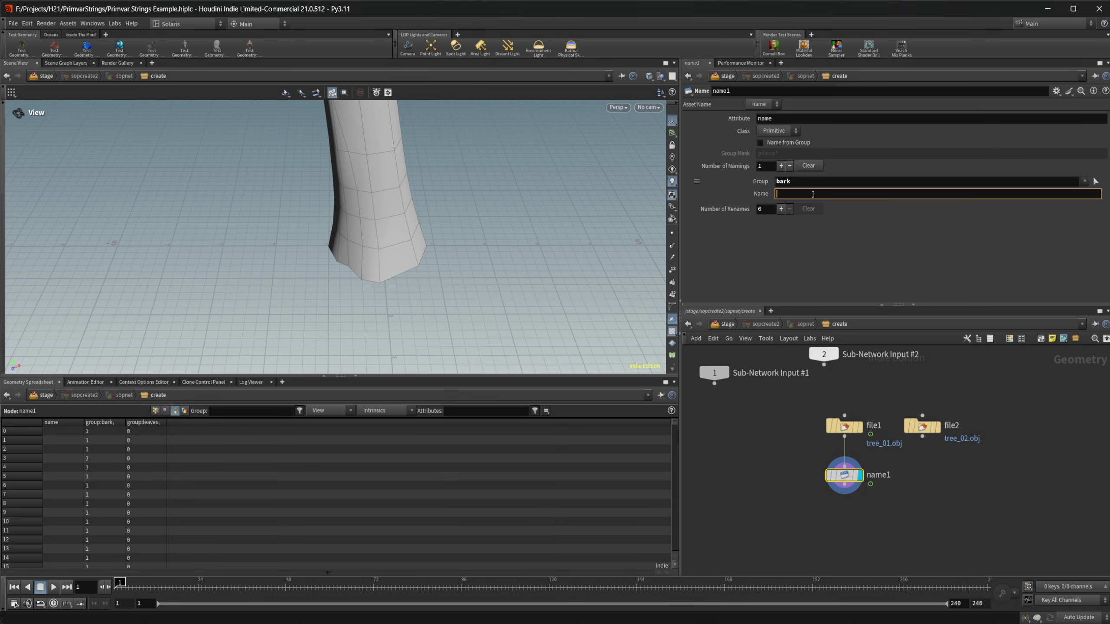
type("/t")
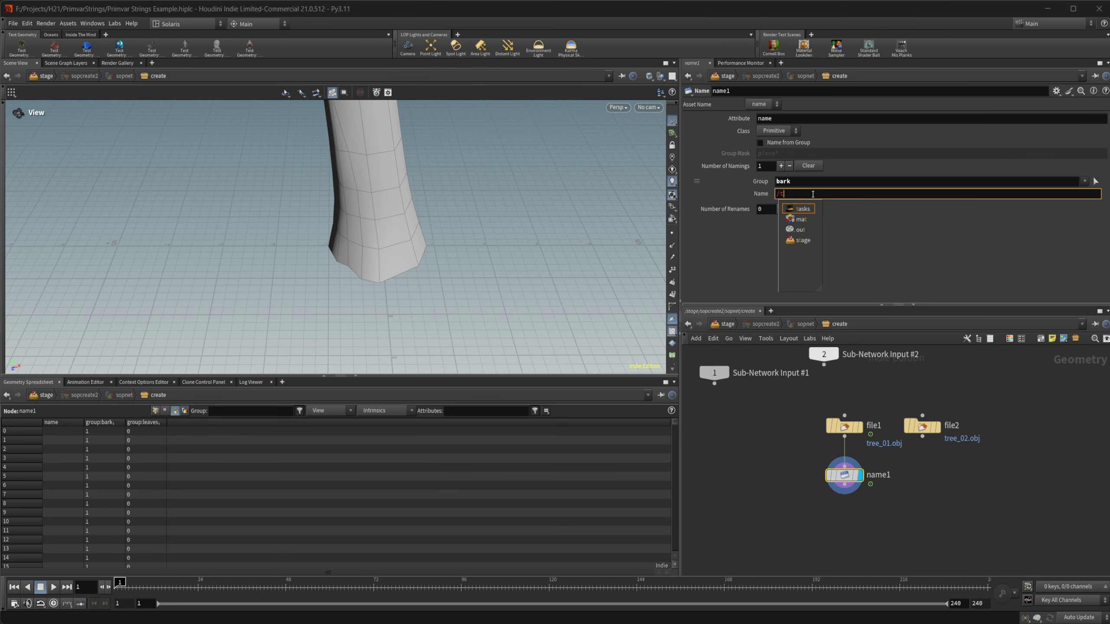
type("ee")
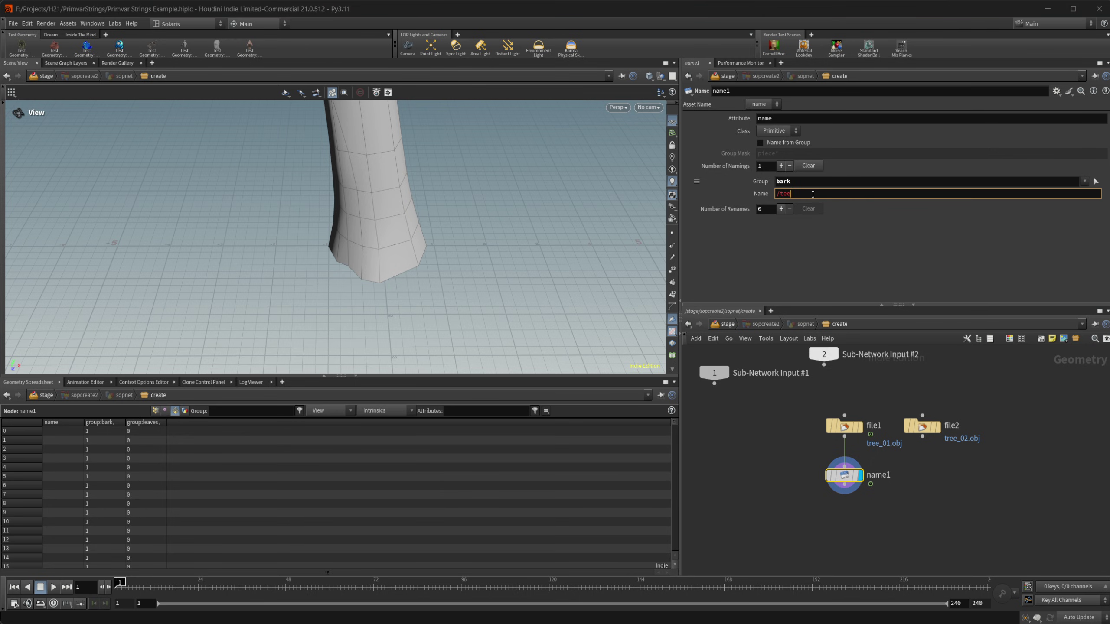
key("BackSpace")
key("BackSpace")
type("ree_bark")
key("BackSpace")
key("BackSpace")
key("BackSpace")
key("BackSpace")
key("BackSpace")
type("/bark")
key("Return")
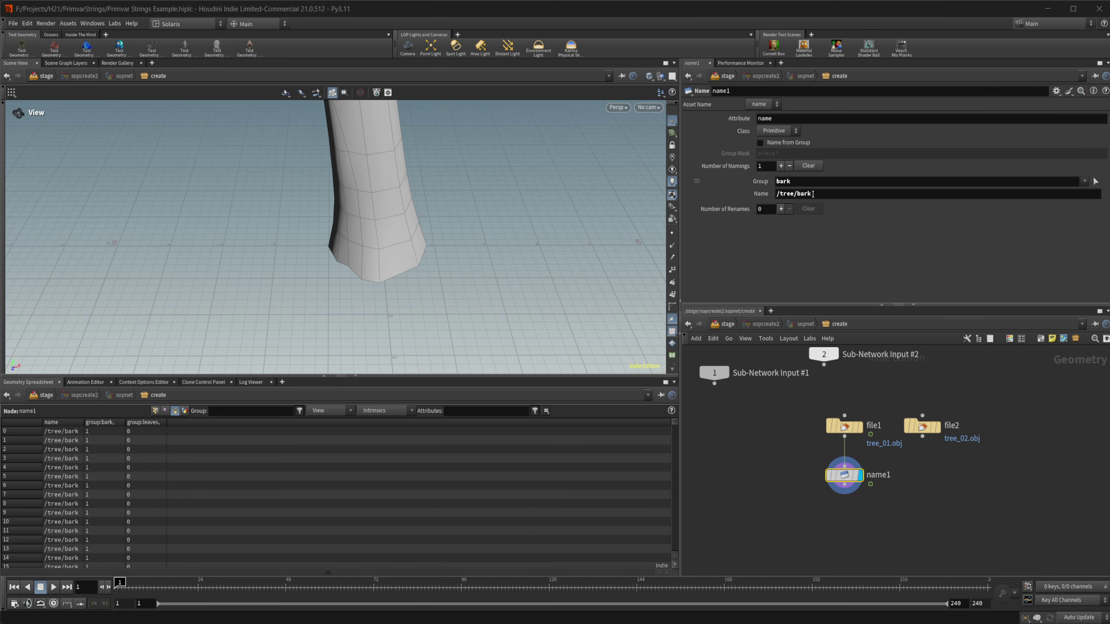
Step: Add a second naming for the leaves group with the name /tree/leaves
left_click(781, 165)
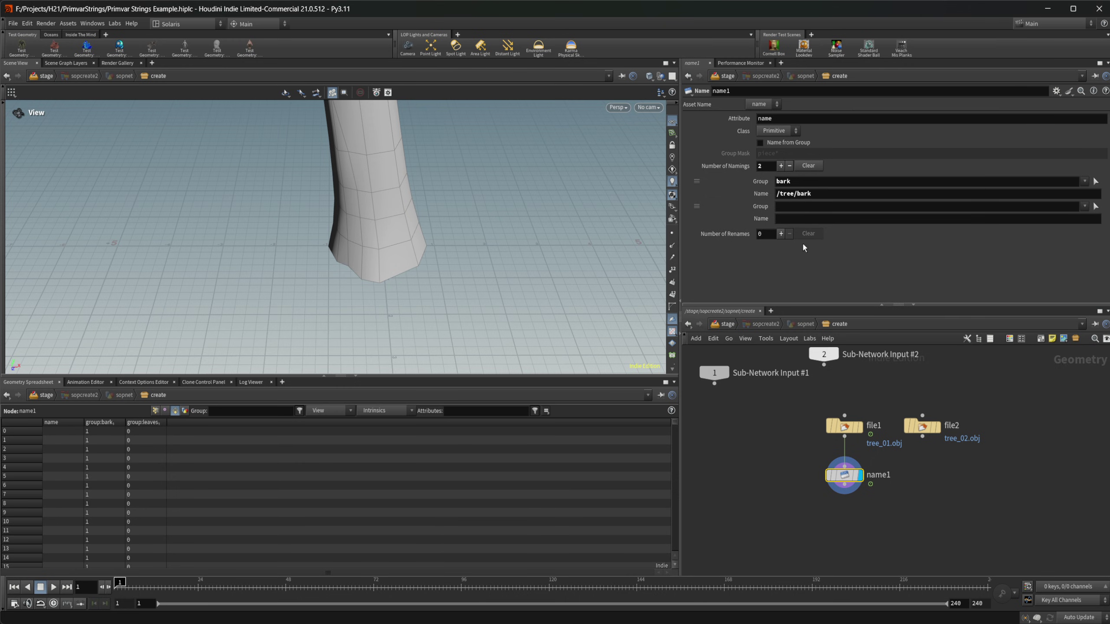
left_click(1085, 206)
left_click(1091, 228)
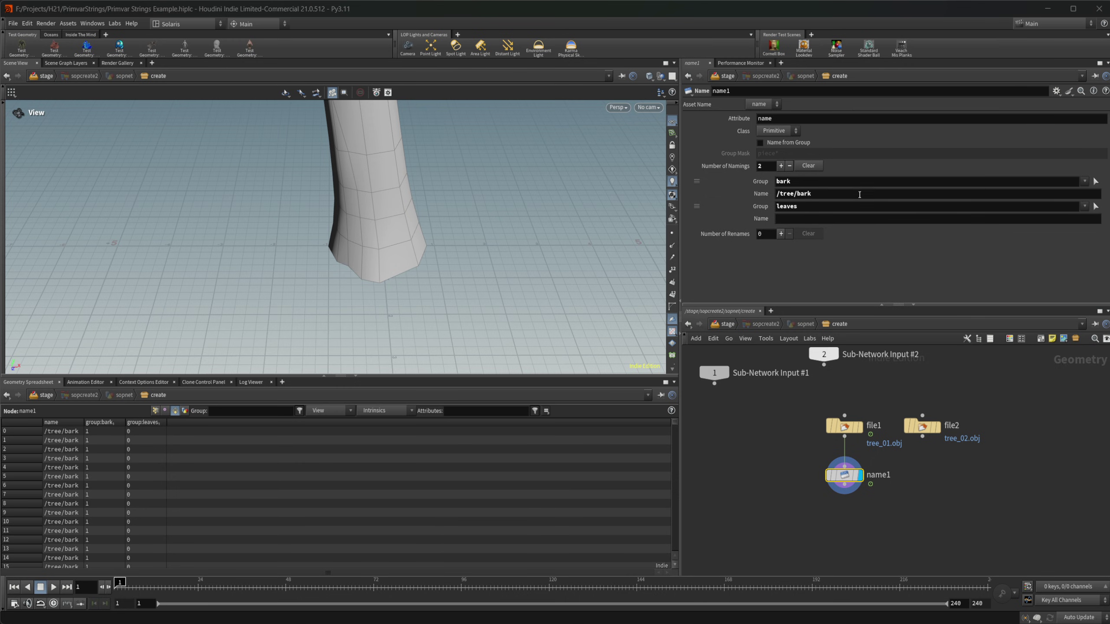
left_click(801, 219)
type("/tree/bark")
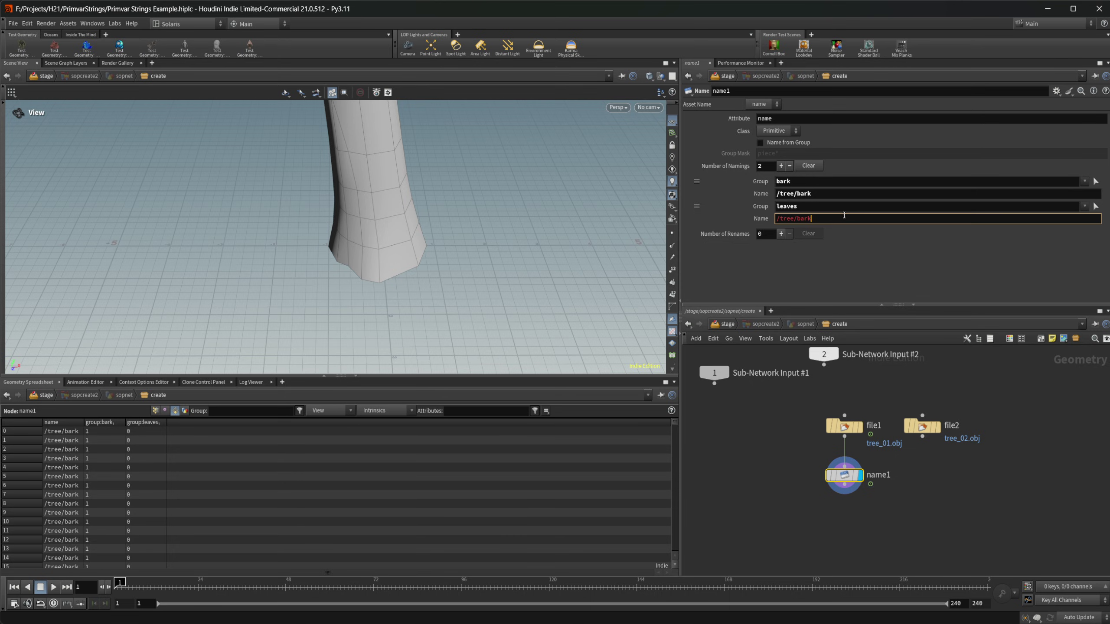
key("BackSpace")
key("BackSpace")
key("BackSpace")
key("BackSpace")
type("leaves")
key("Return")
Step: Connect a duplicate of the Name node to file2 and append a Transform node below it
left_click_drag(847, 477, 912, 477, "alt")
left_click_drag(923, 436, 922, 474)
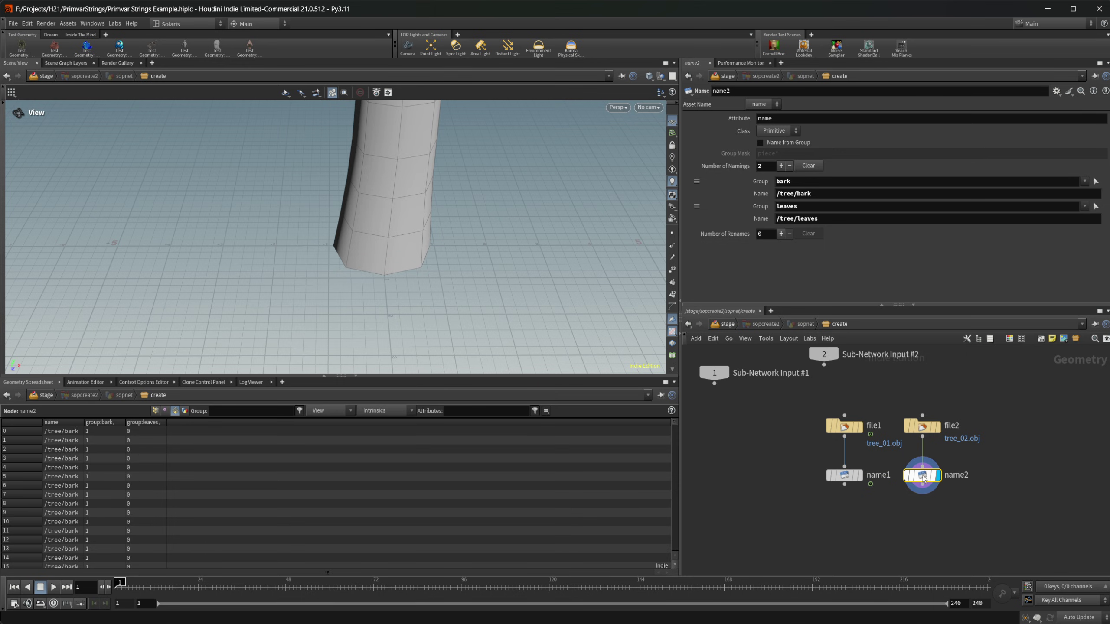
middle_click_drag(907, 521, 871, 473)
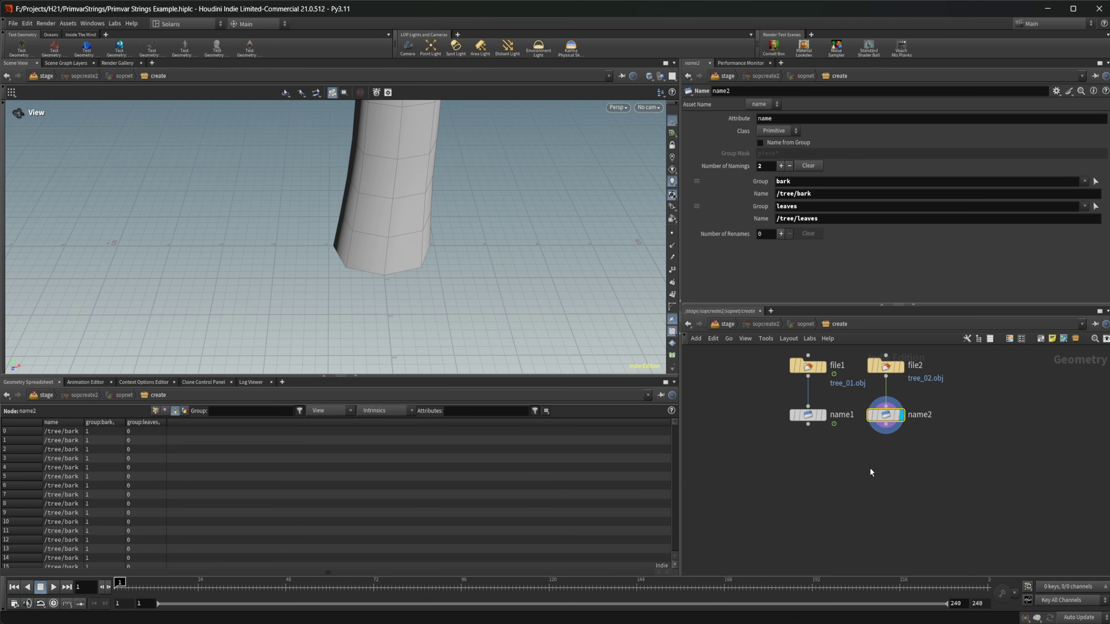
key("Tab")
type("tra")
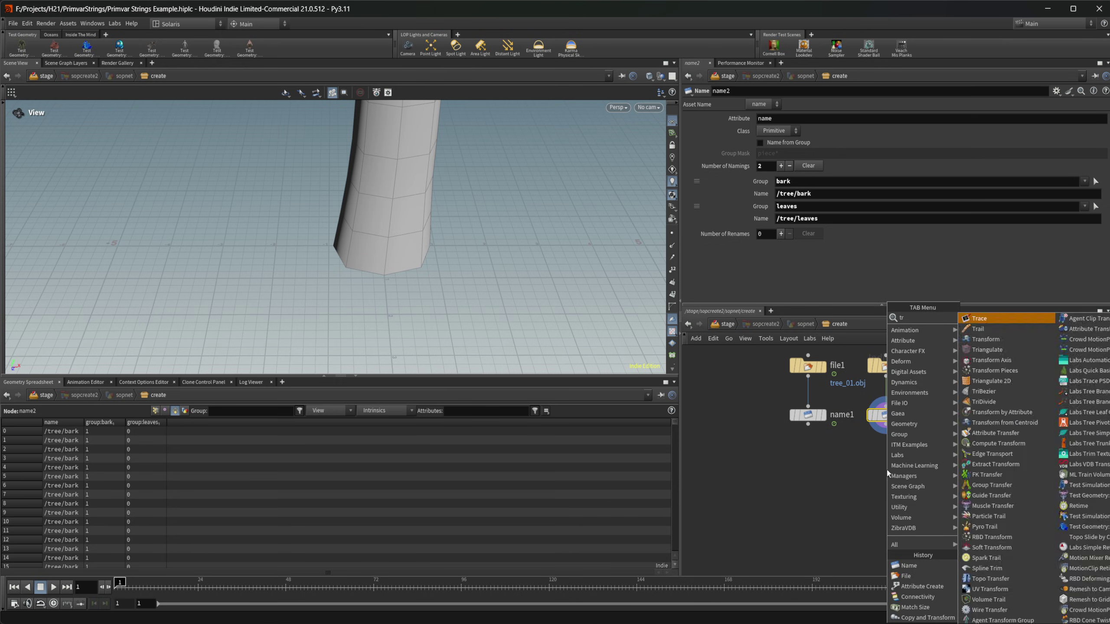
key("Down")
key("Down")
key("Return")
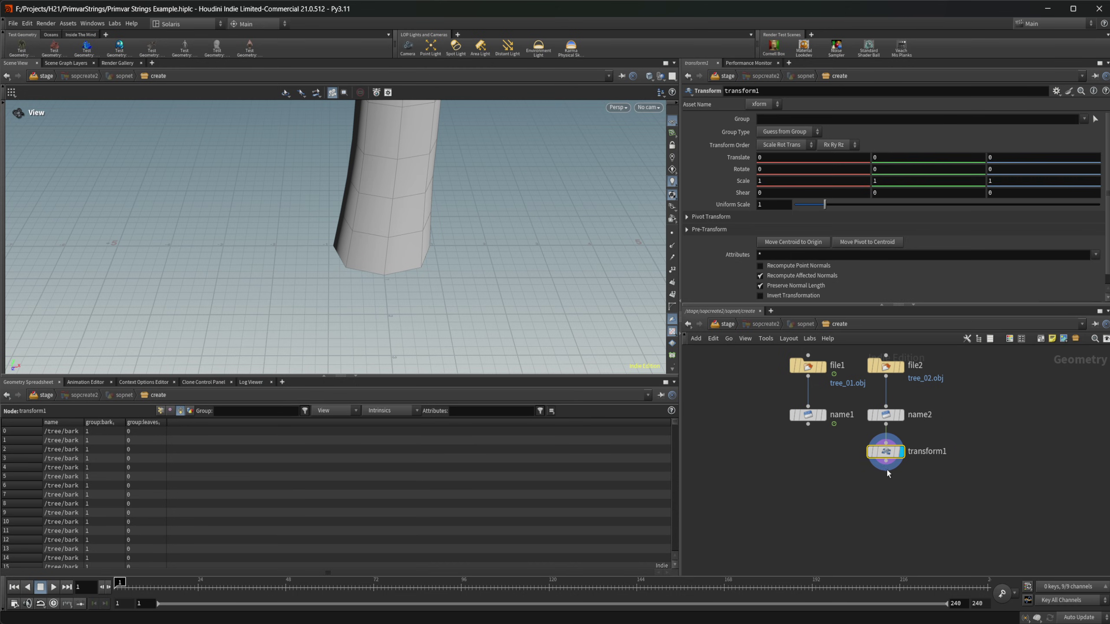
Step: Move the second tree along X by about 47.24 with transform1 so it stands clear of the origin
key("h")
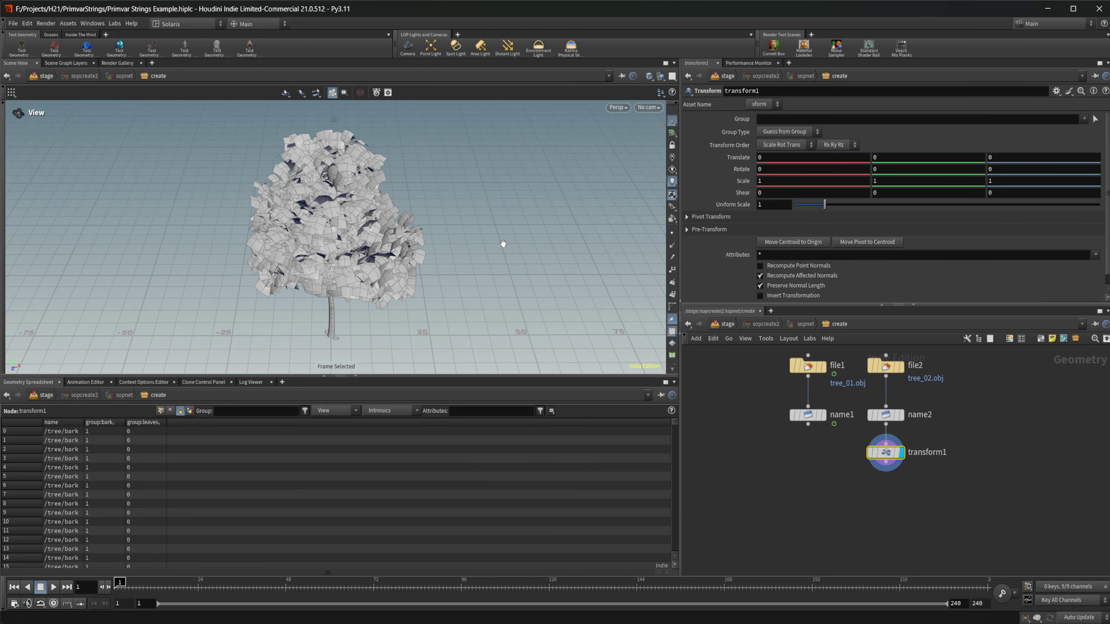
key("Return")
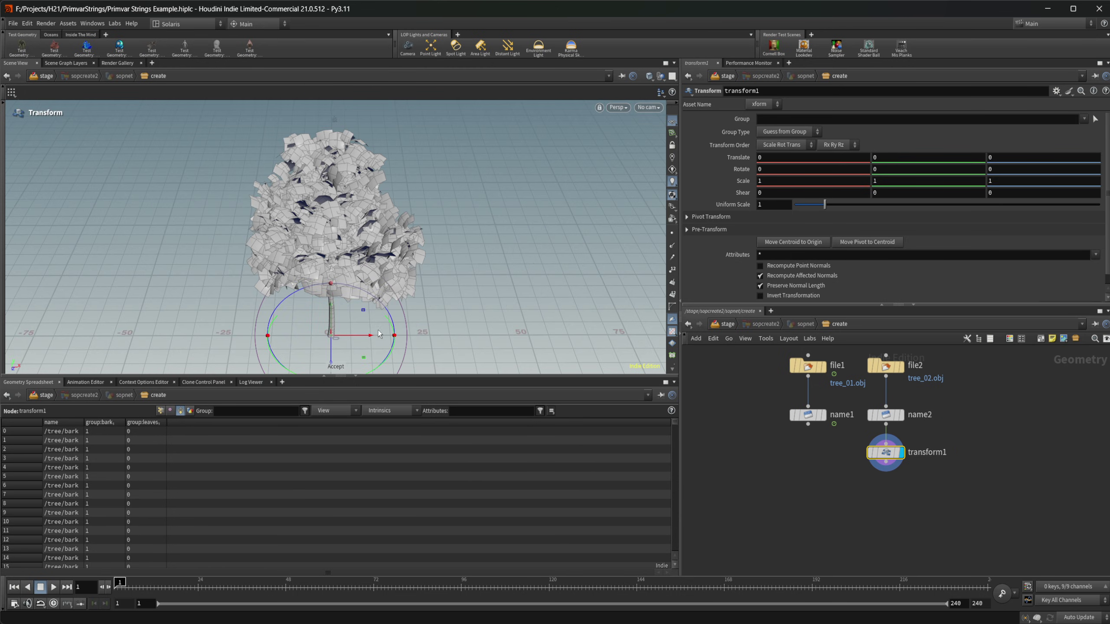
left_click_drag(369, 344, 541, 342)
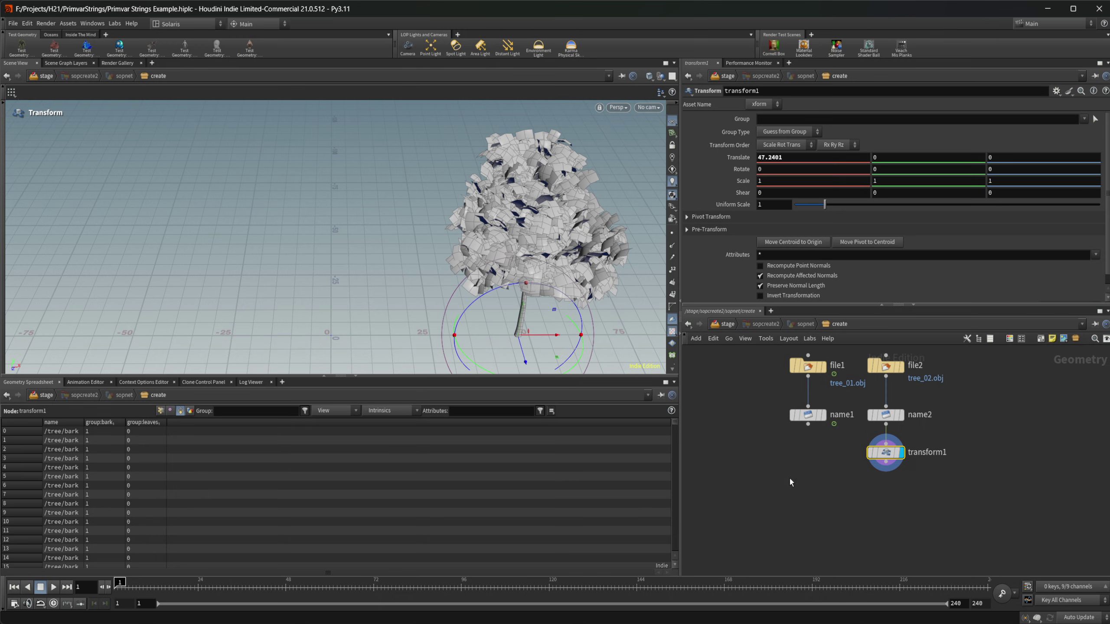
Step: Add a Merge node, connect name1 and transform1 to it, and display the merged trees
key("Tab")
type("merge")
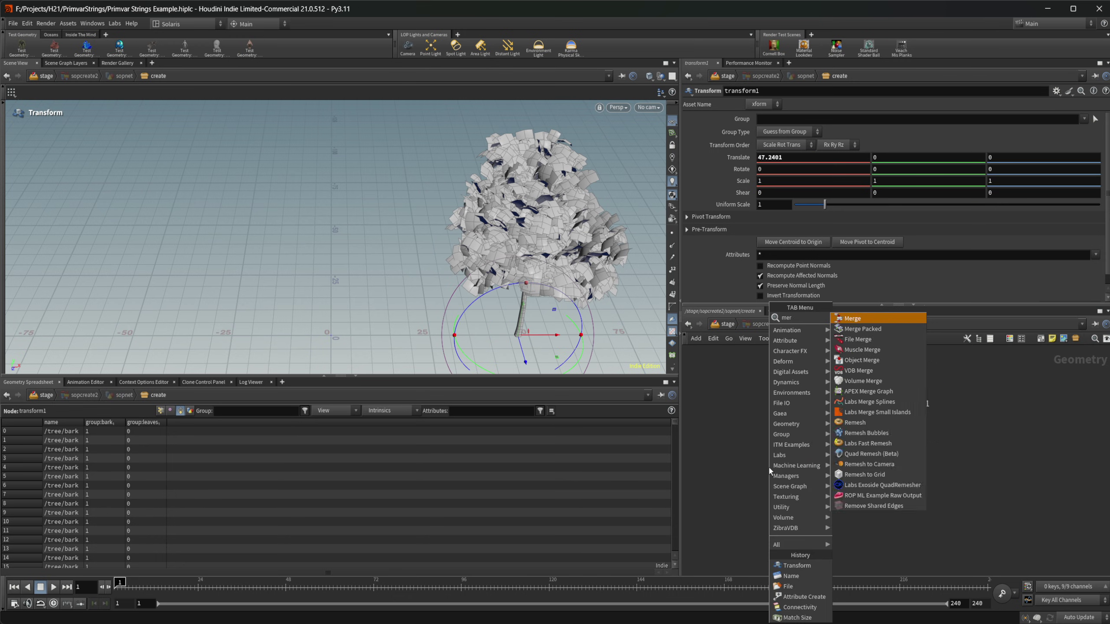
key("Return")
left_click(770, 467)
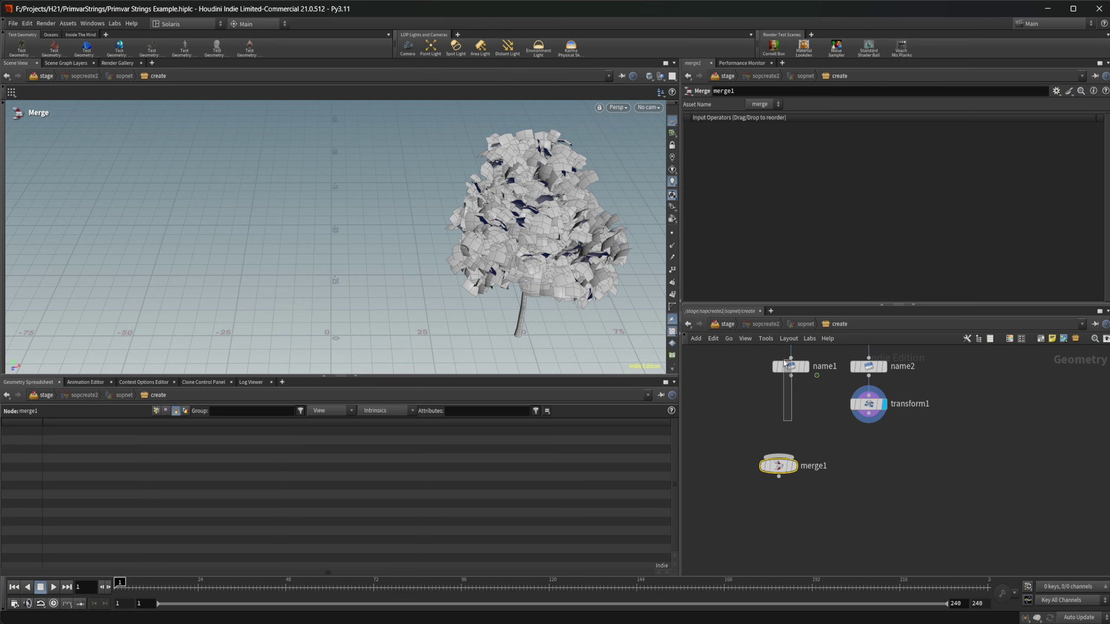
left_click_drag(784, 360, 782, 359)
left_click(871, 406, "shift")
left_click(869, 413)
left_click(779, 458)
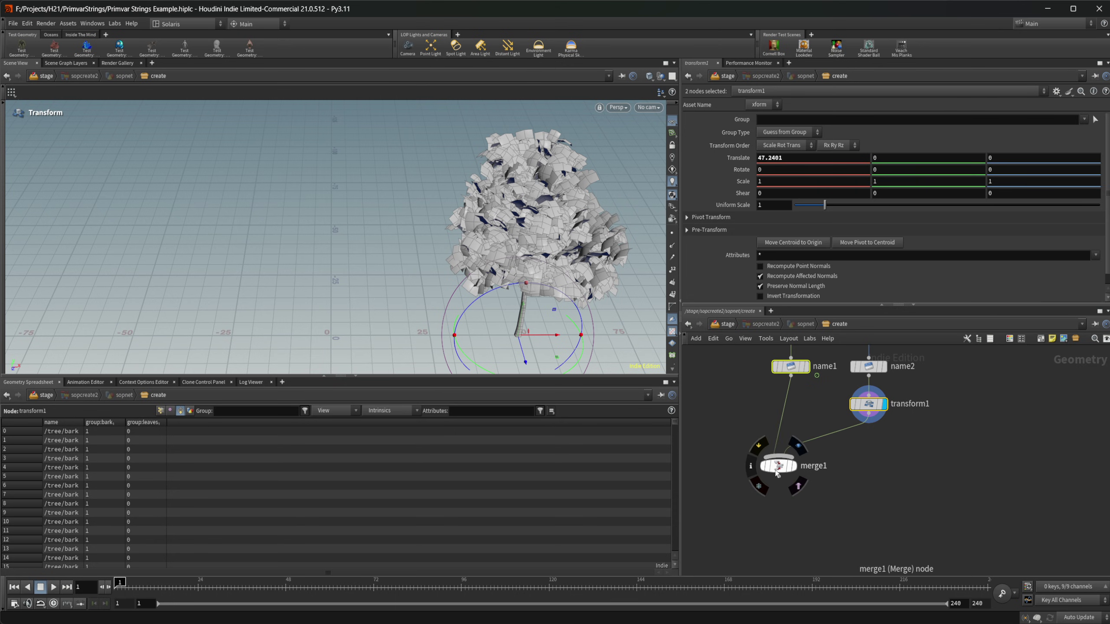
left_click(777, 471)
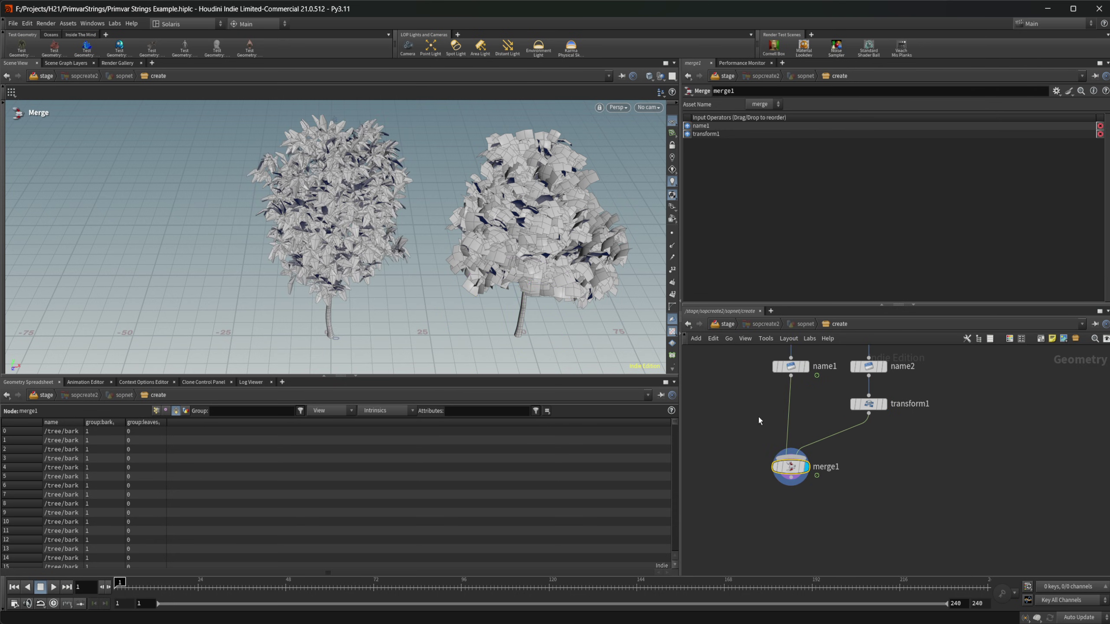
left_click_drag(793, 470, 793, 481)
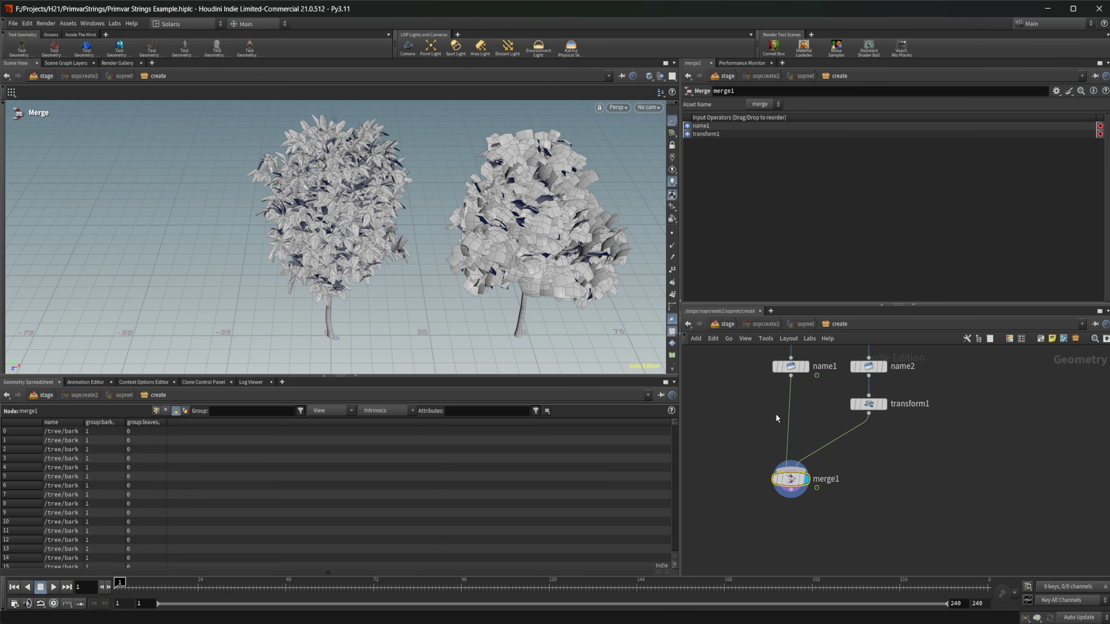
Step: Insert an Attribute Wrangle between name1 and merge1 and set it to run over Primitives
key("Tab")
type("attrib wrangle")
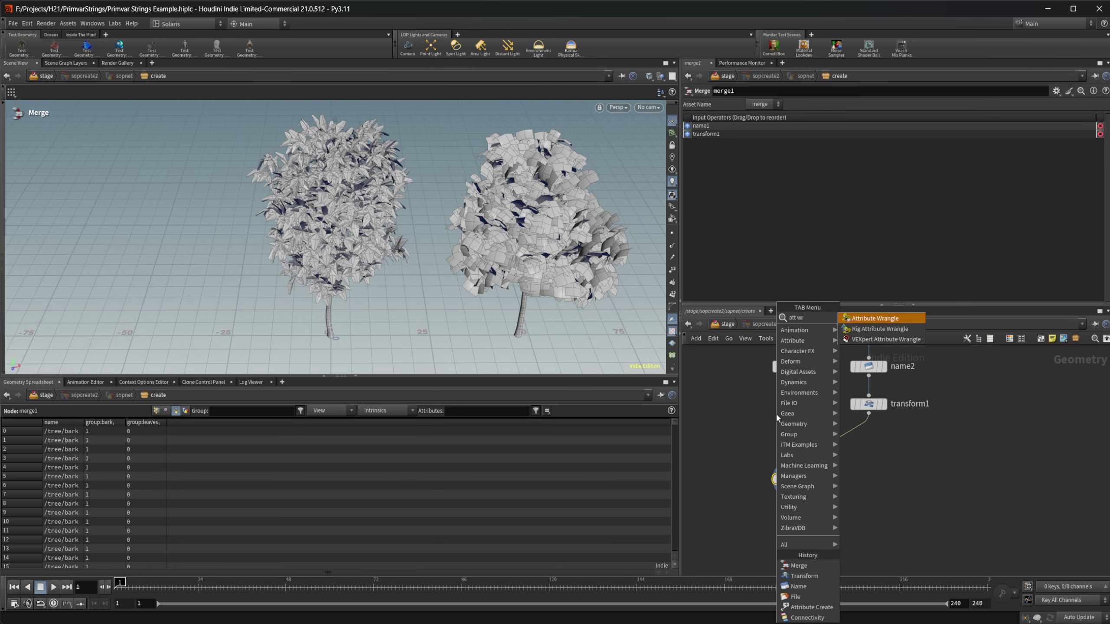
key("Return")
left_click(776, 413)
left_click_drag(804, 418, 819, 415)
left_click(785, 144)
left_click(774, 165)
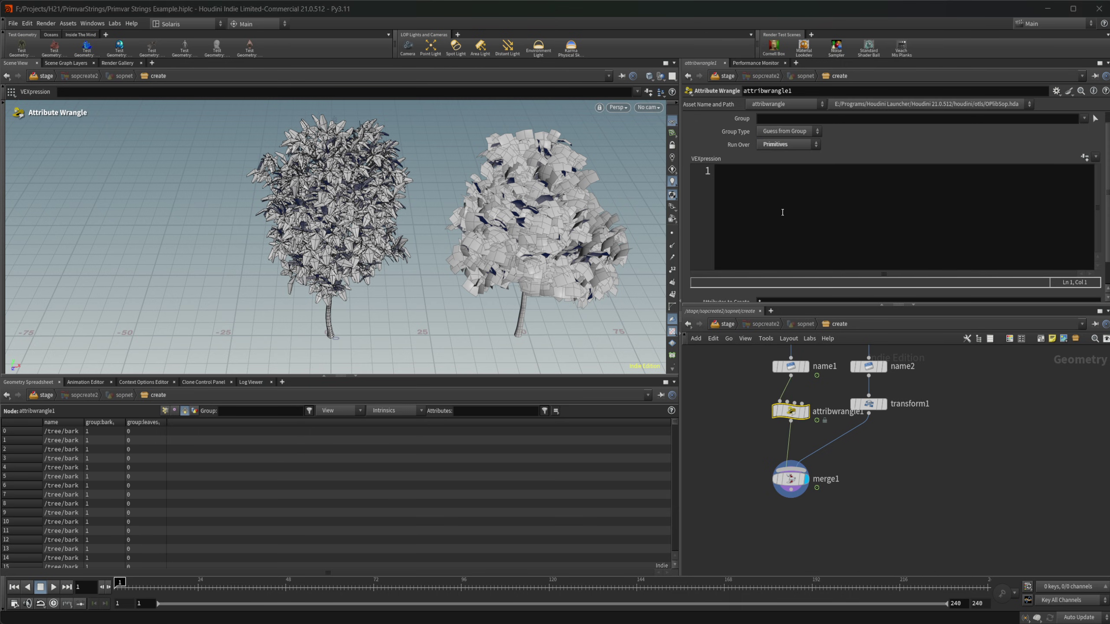
Step: Open the wrangle's VEXpression in the enlarged editor and write the line string path = chs('texture_path');
key("alt+e")
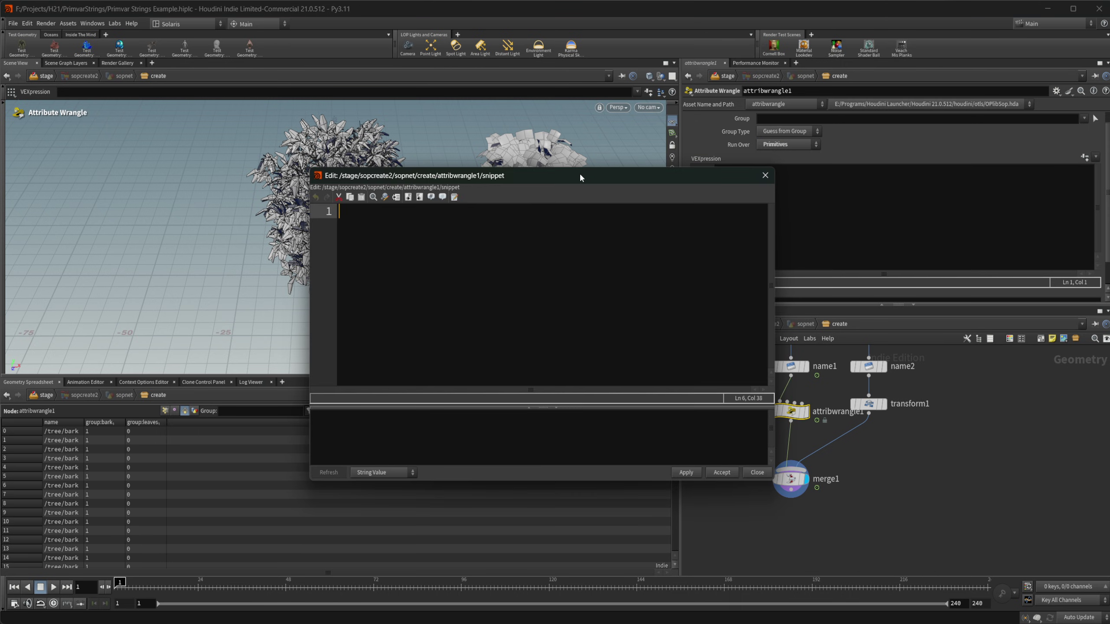
left_click_drag(579, 172, 581, 178)
left_click(566, 246)
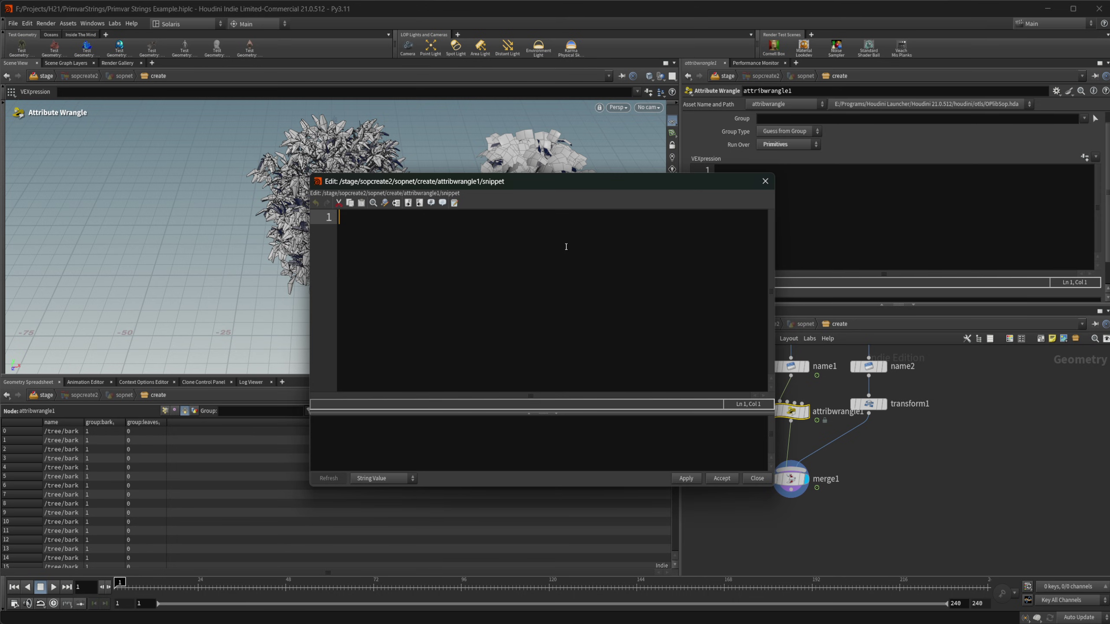
type("string ")
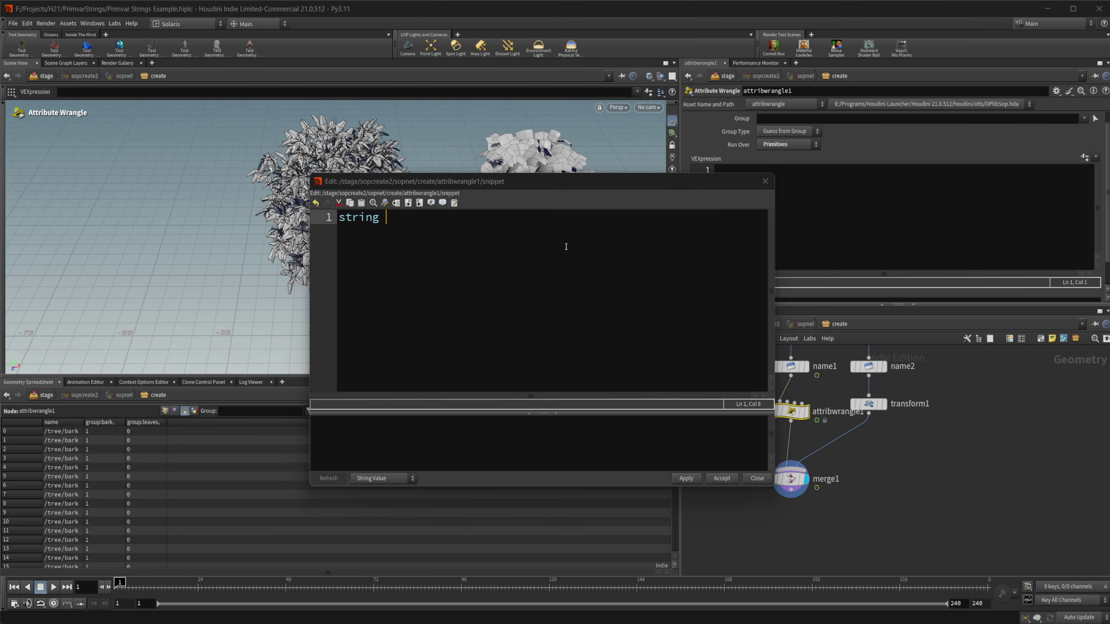
type("path = chs('texture_path');")
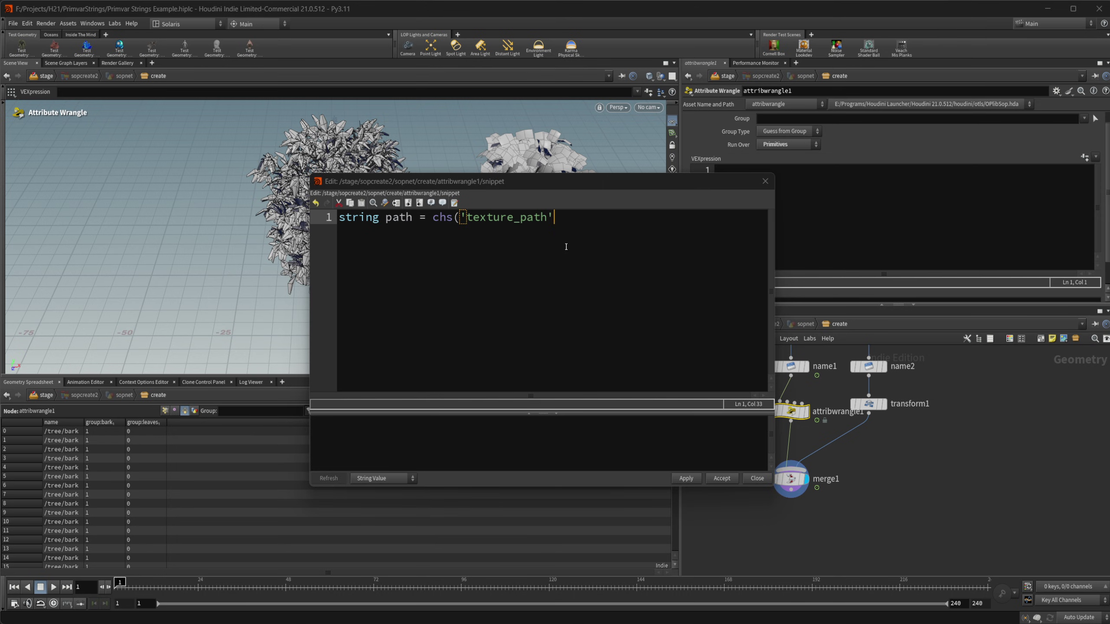
key("Return")
Step: Add a second line to the wrangle snippet: string name = chs('file_path');
type("s")
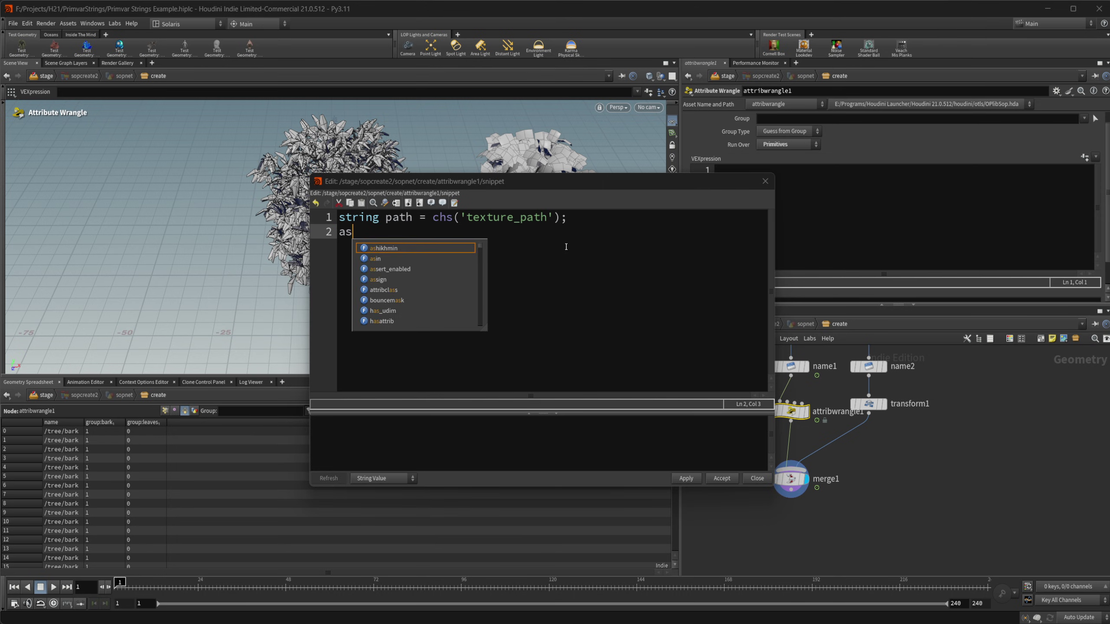
type("tring name ")
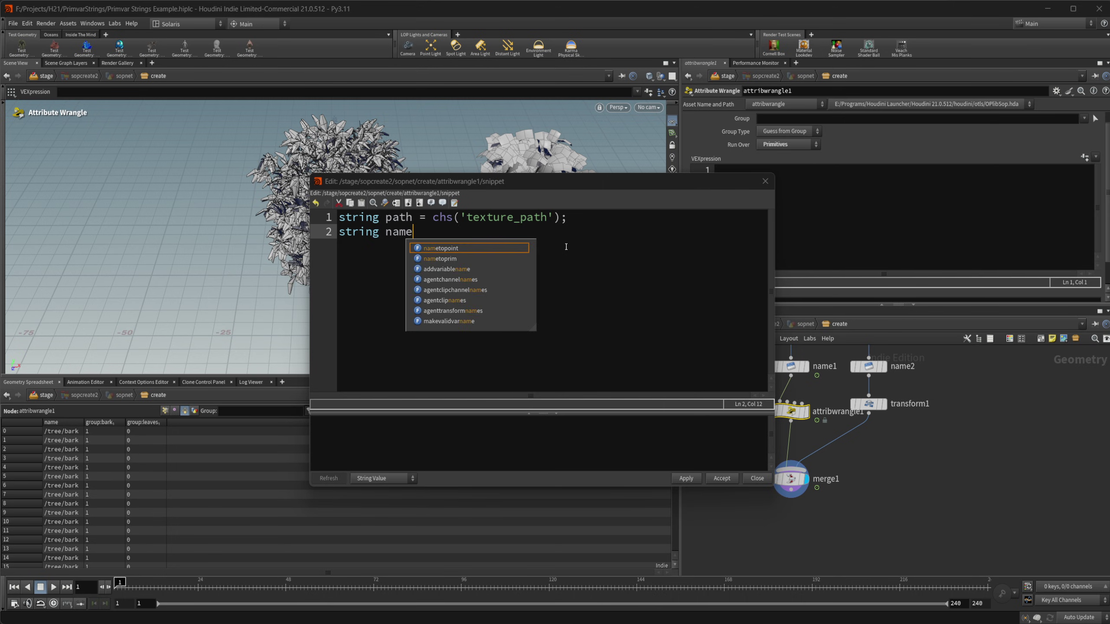
type("= chs")
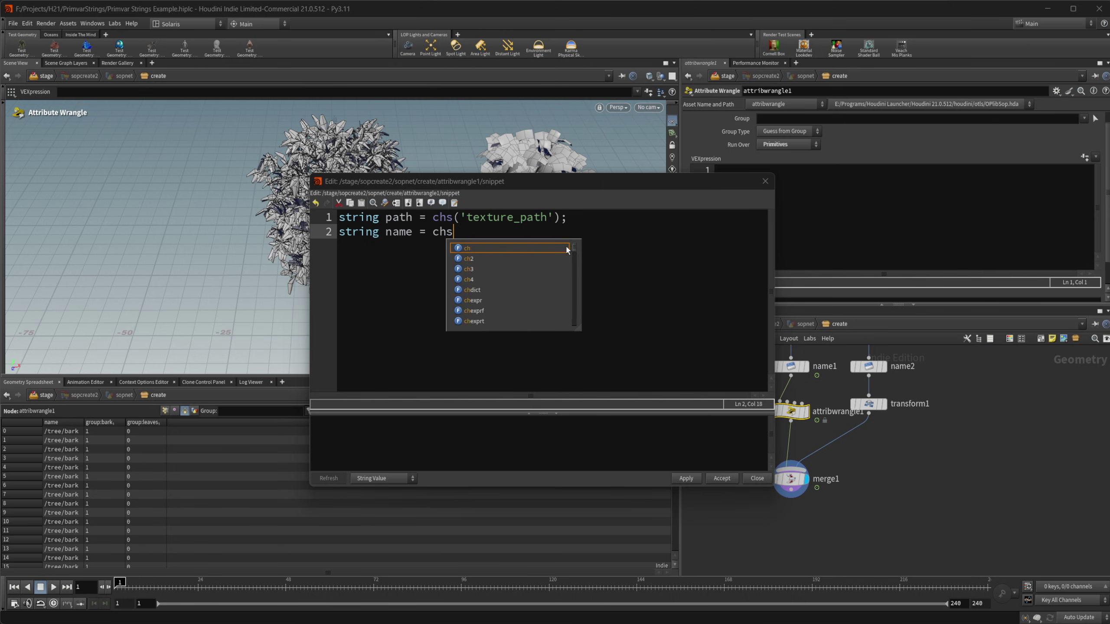
type("('file")
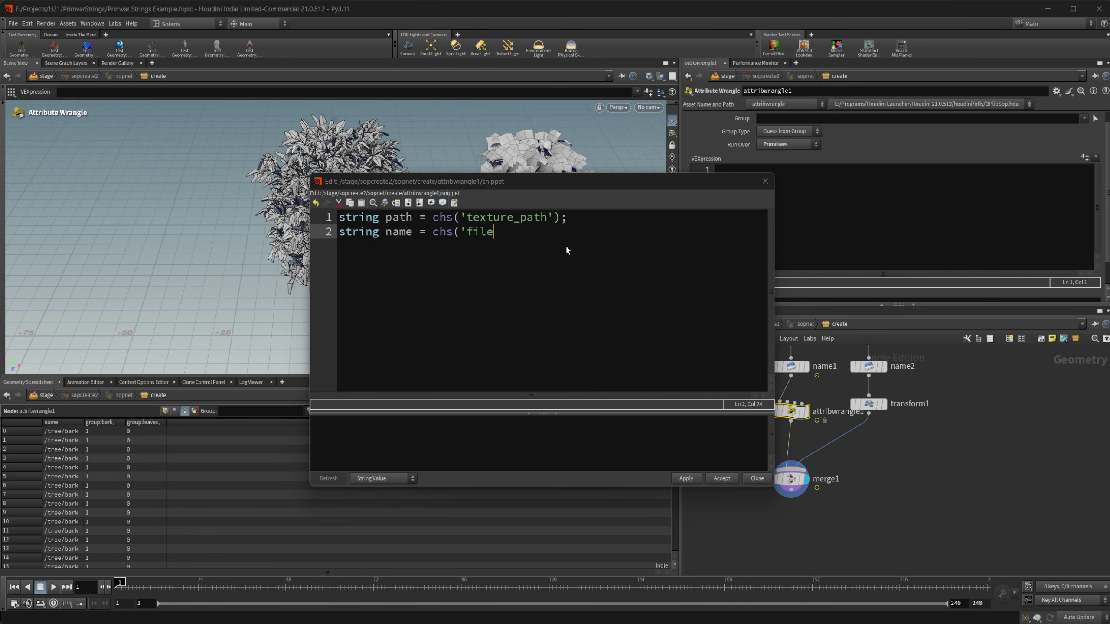
type("_path');")
key("Return")
Step: Add a third line, string extension = chs('file_extension');, followed by a blank line
type("s")
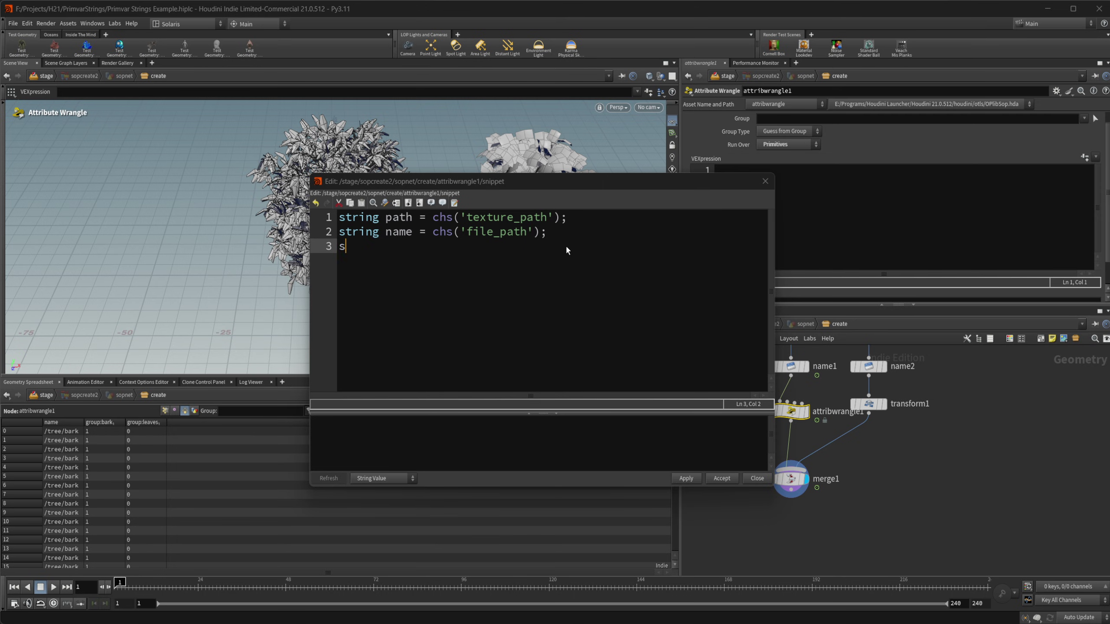
type("tring ex")
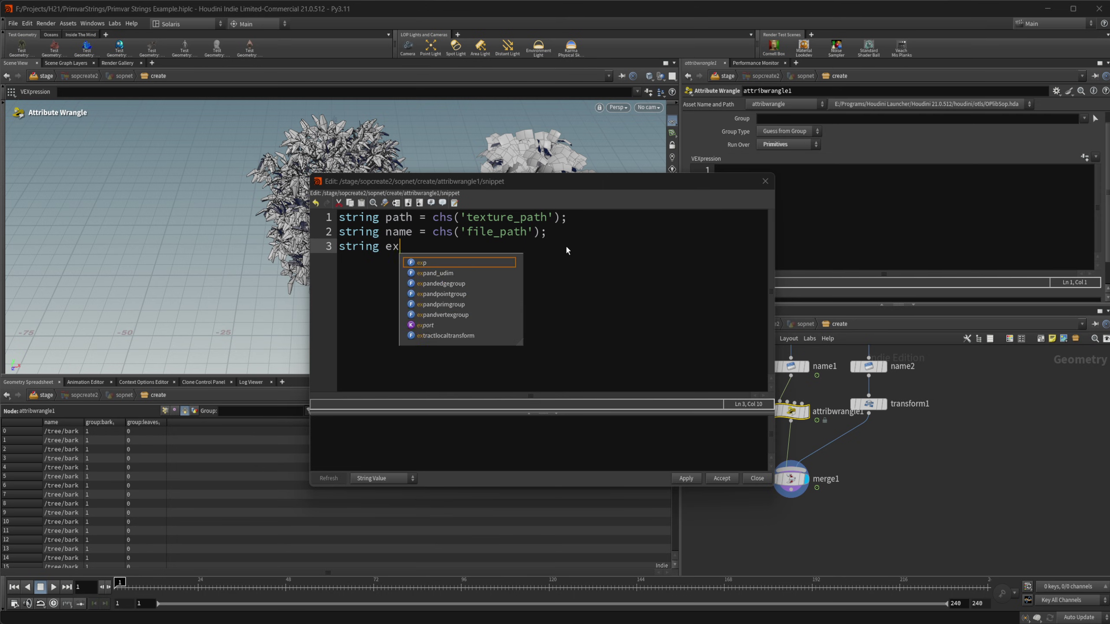
type("tension = ")
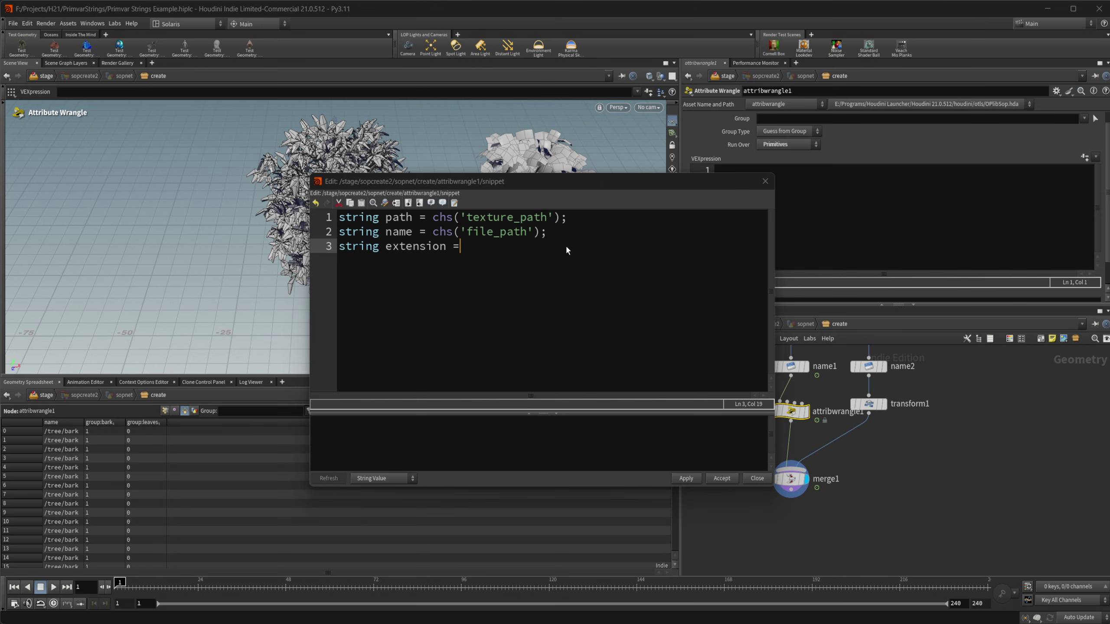
type("chs(")
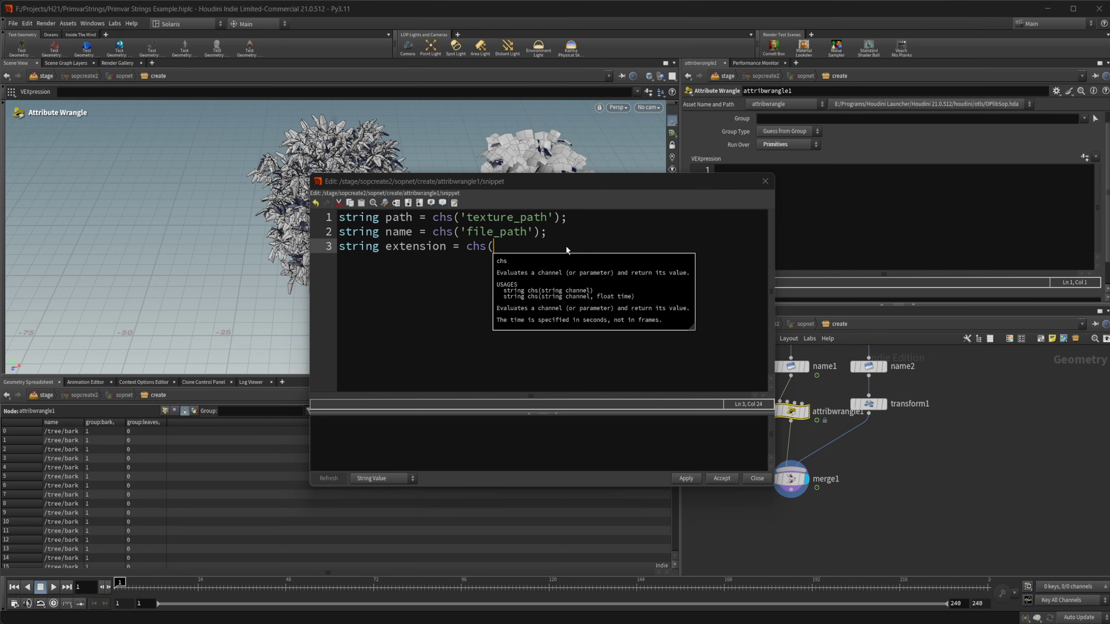
type("'fi")
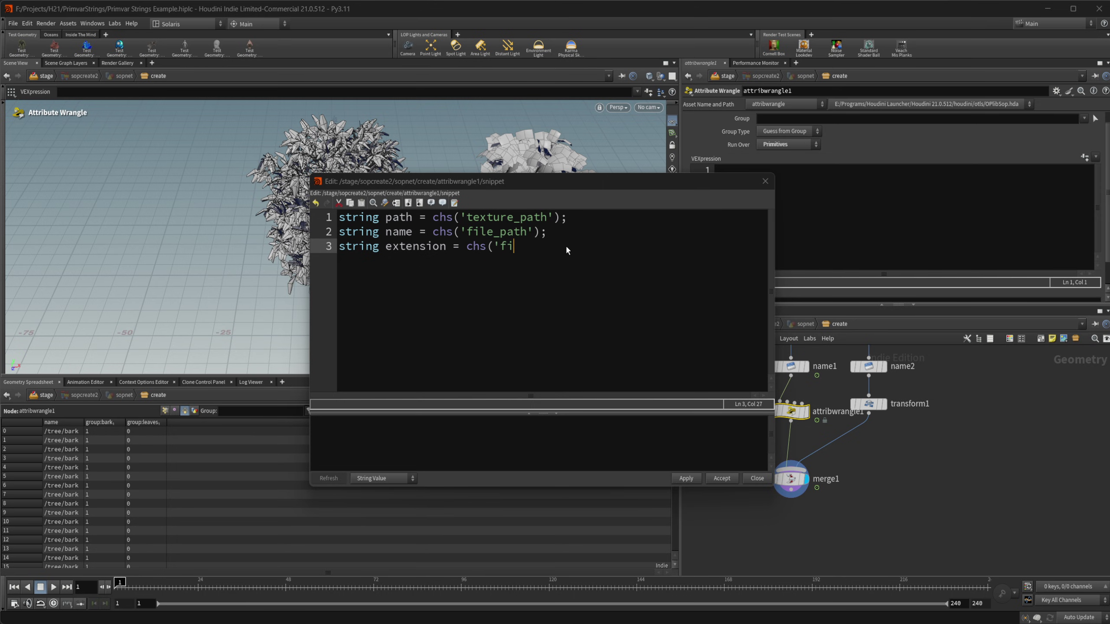
type("le_extension');")
key("Return")
key("Return")
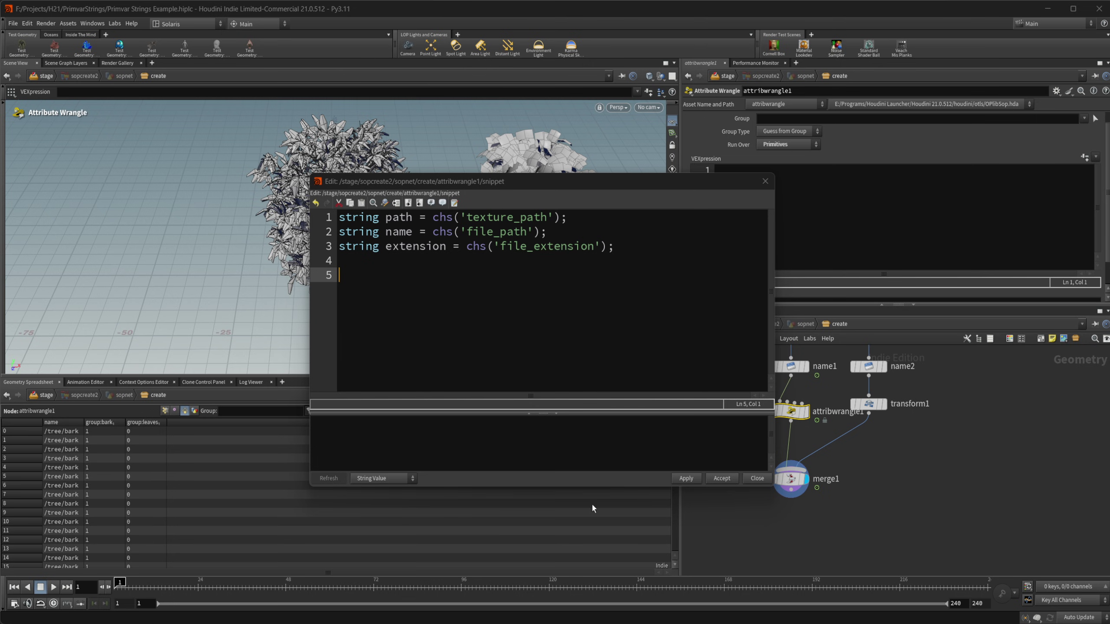
Step: Switch to File Explorer to examine how the tree texture files are named, and return to the Houdini snippet editor
key("alt+Tab")
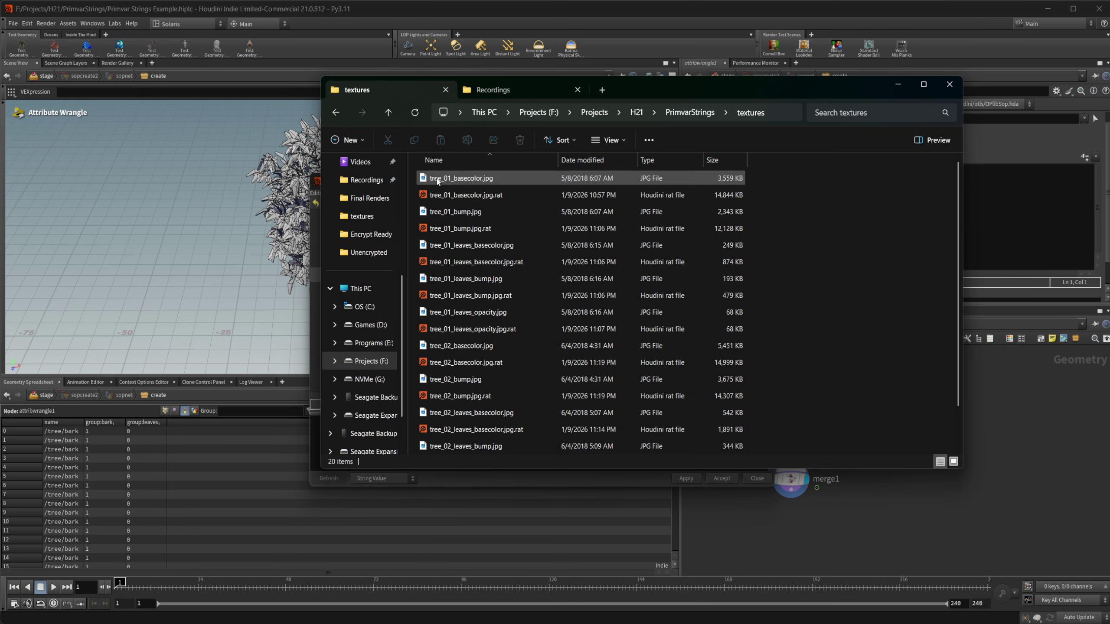
mouse_move(452, 186)
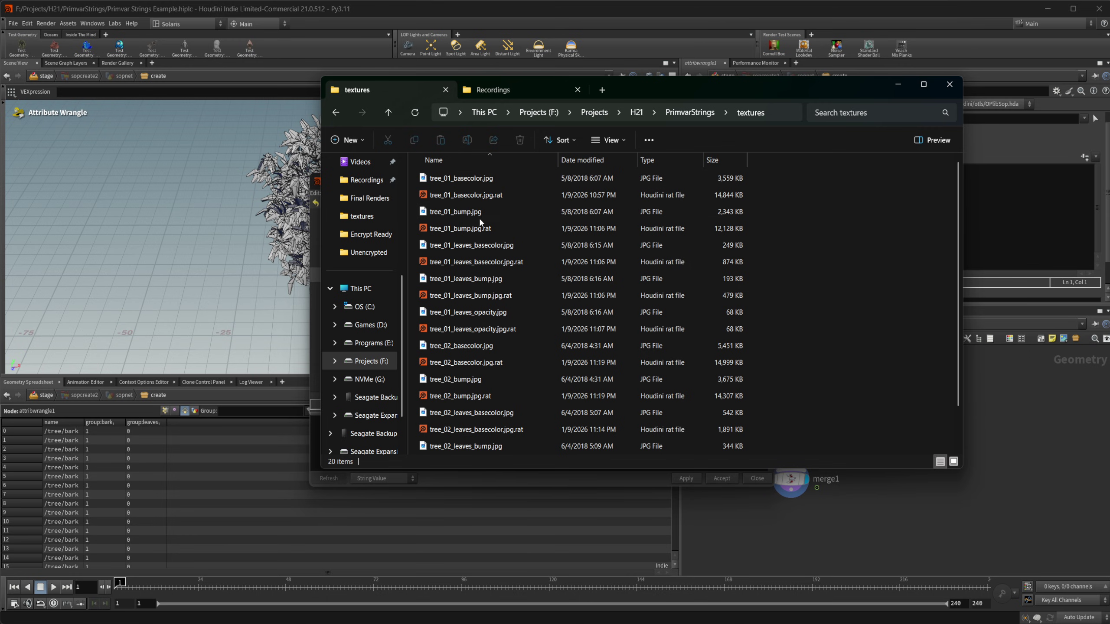
mouse_move(445, 248)
left_click(979, 248)
left_click(421, 304)
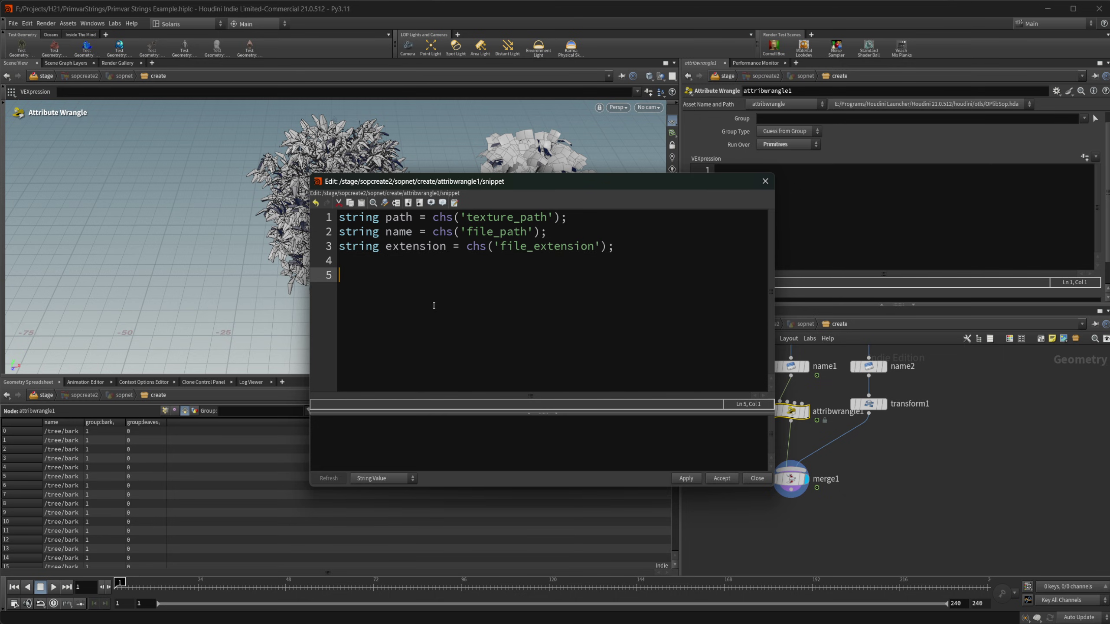
Step: Write the basecolor attribute line in the snippet: s@basecolor = path+name+"_basecolor"+extension;
type("s@")
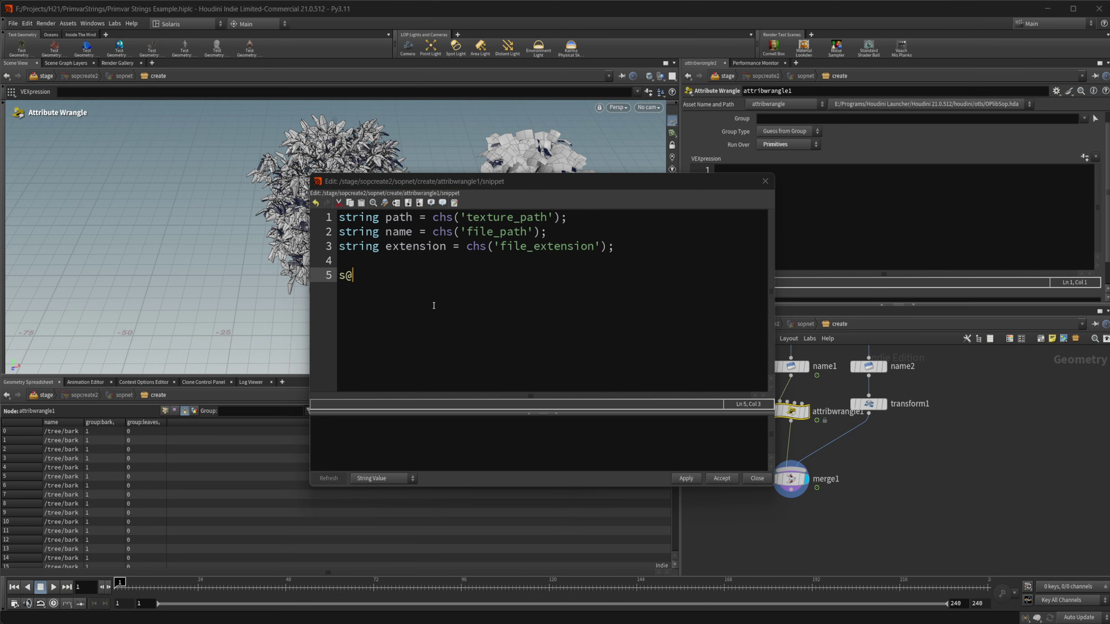
type("basecolor =")
type("path")
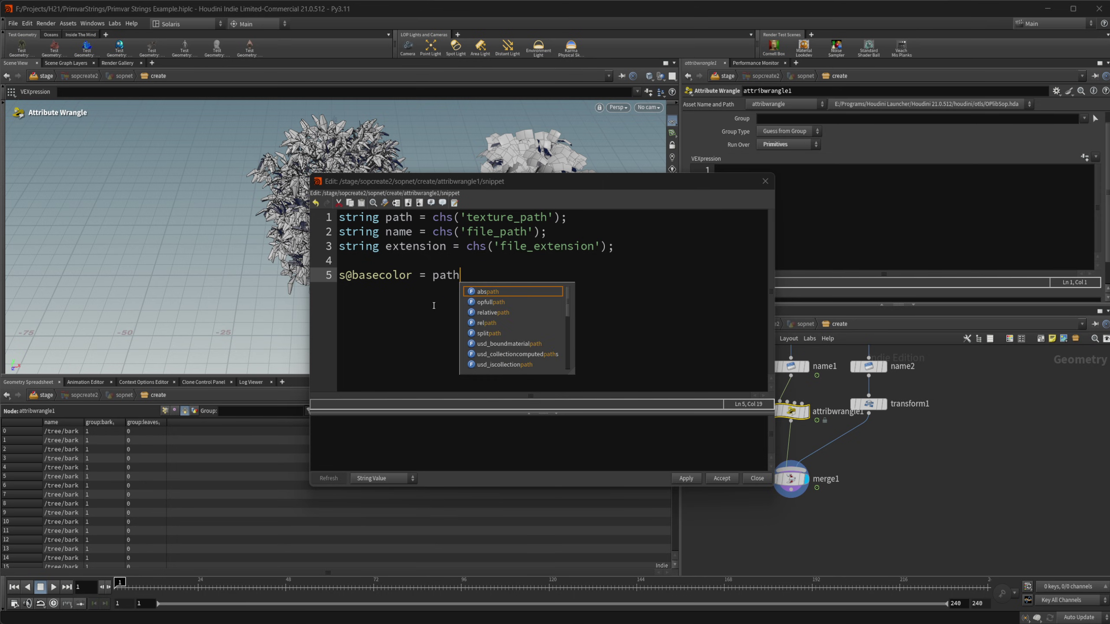
type("+")
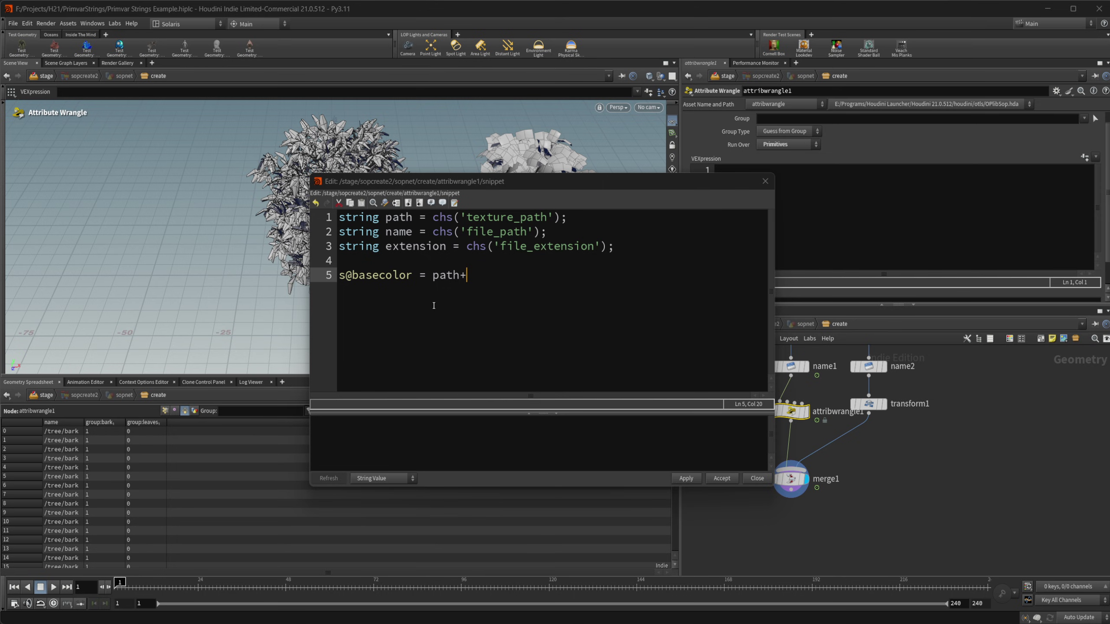
type("name")
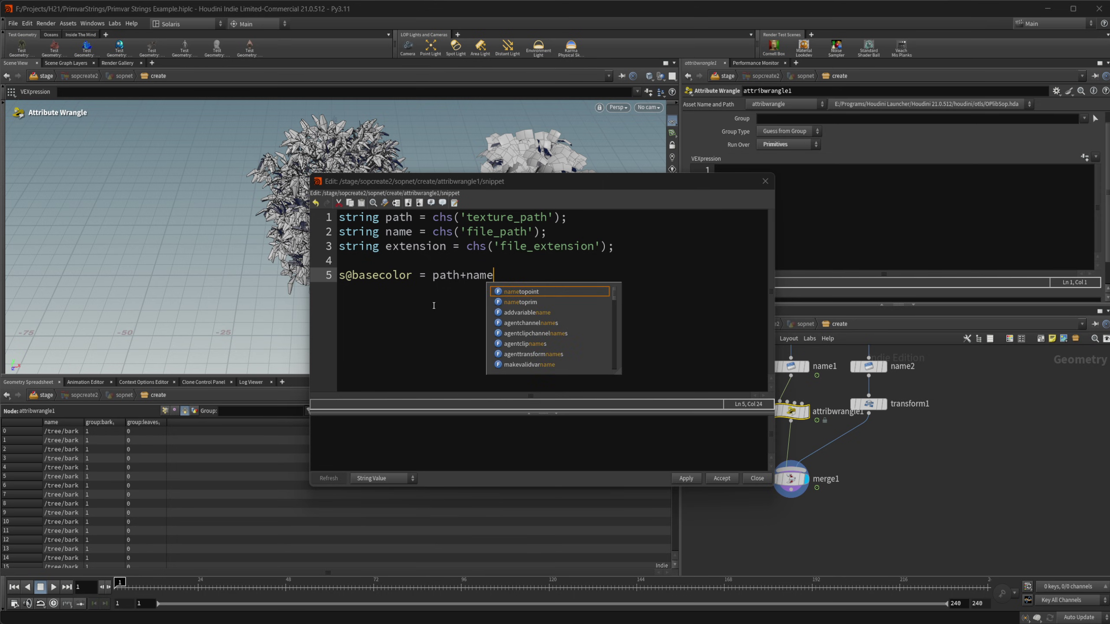
type("=")
key("BackSpace")
type("+")
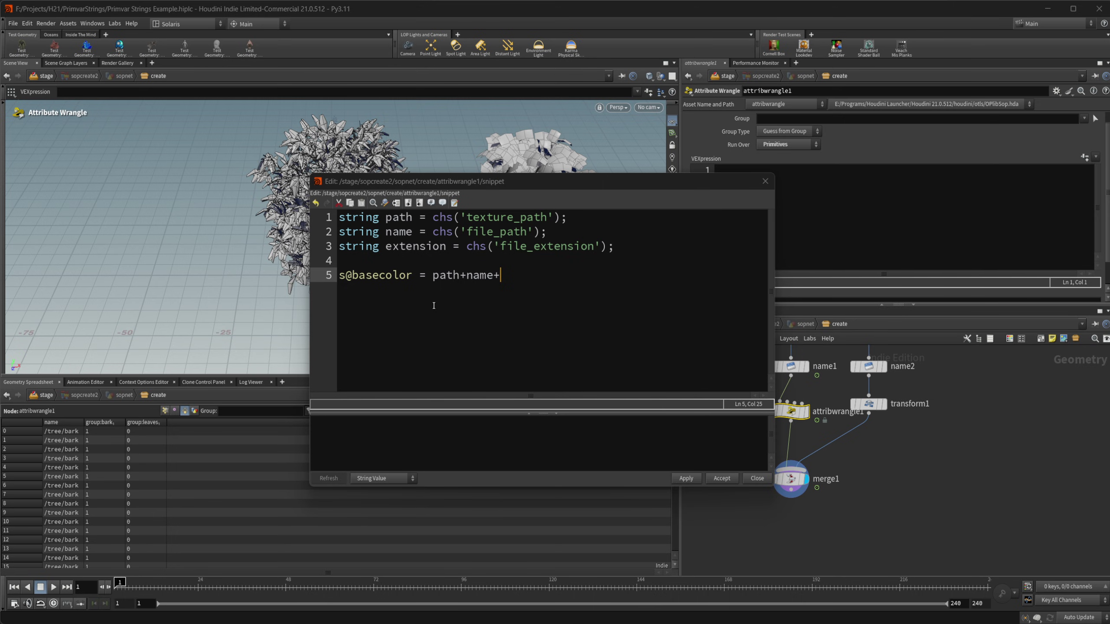
type("\"_basecolor\"+exteni")
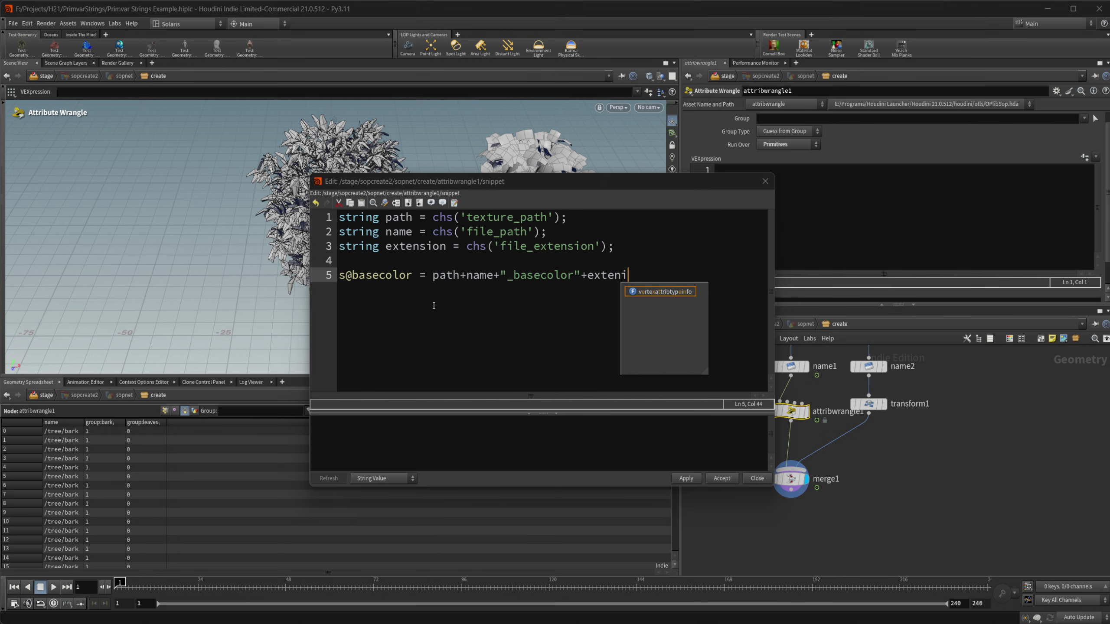
key("BackSpace")
type("sion")
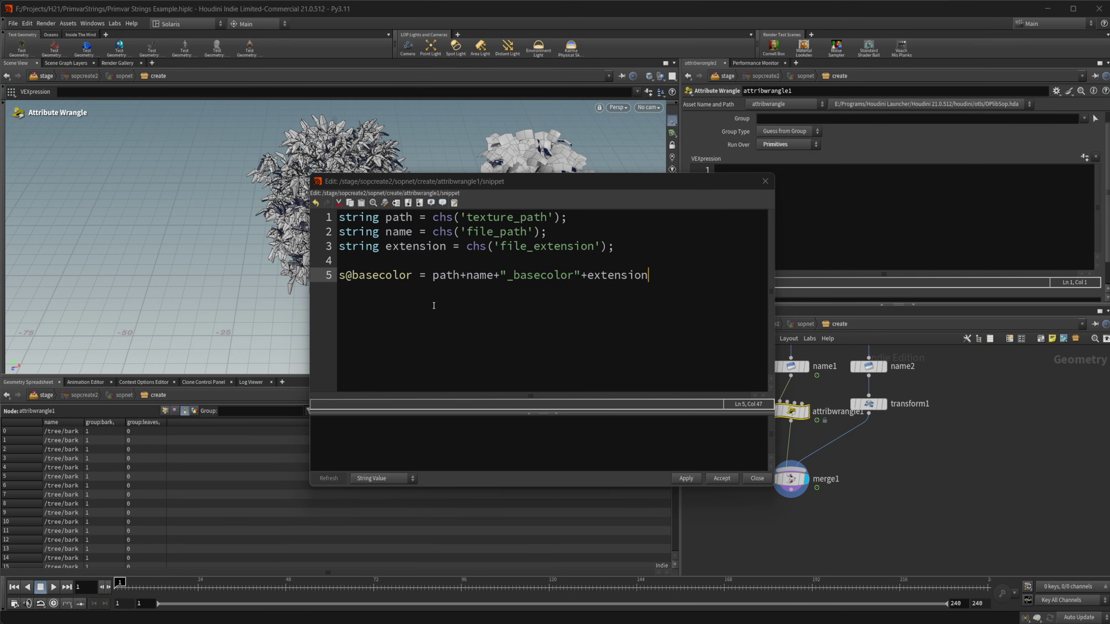
type(";")
key("Return")
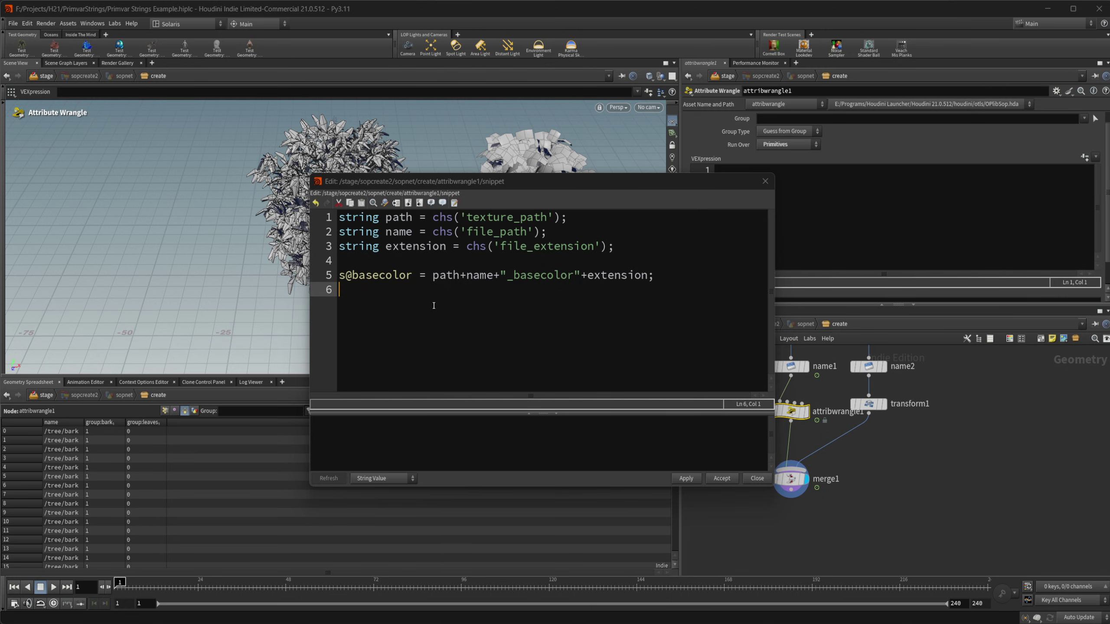
Step: Duplicate the basecolor line as s@bump = path+name+"_bump"+extension; and accept the edited snippet
left_click_drag(656, 275, 340, 275)
key("ctrl+c")
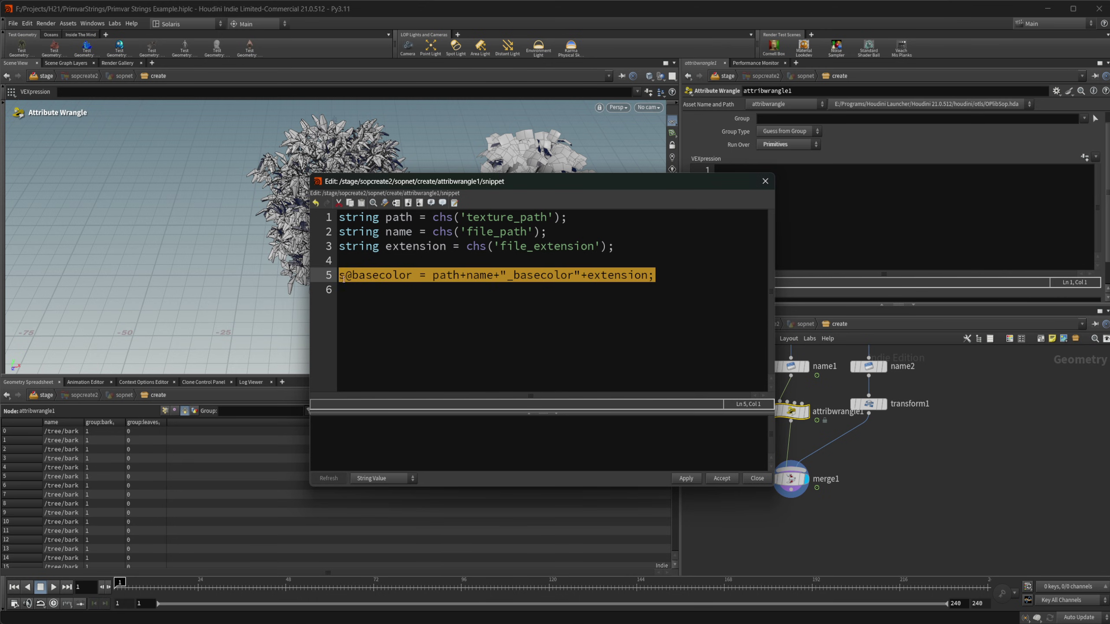
left_click(381, 296)
key("ctrl+v")
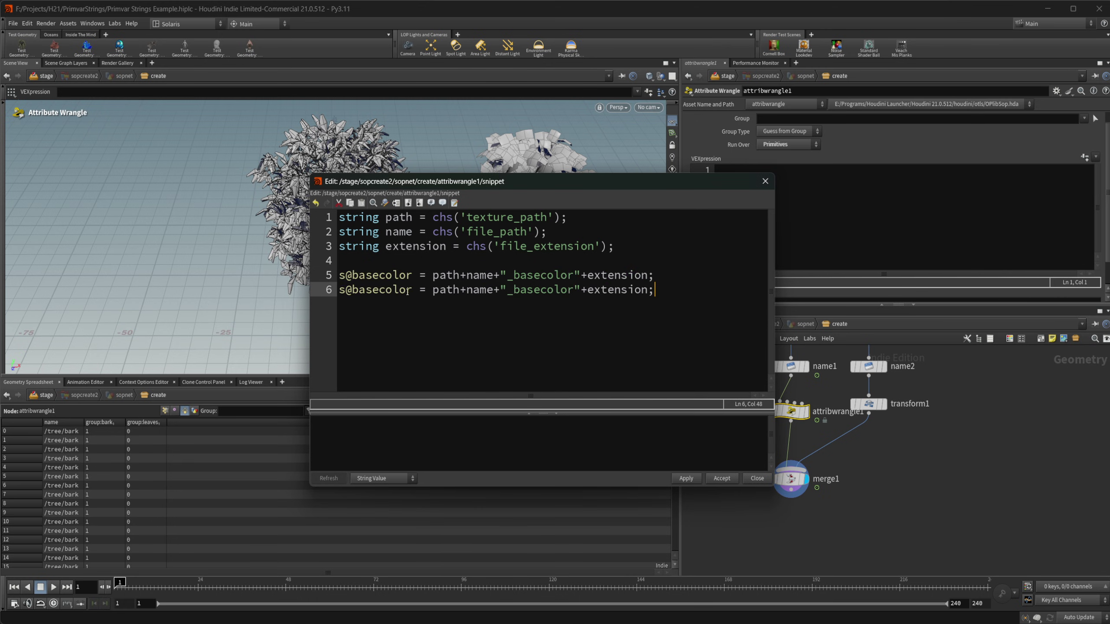
left_click_drag(412, 292, 359, 291)
type("ump")
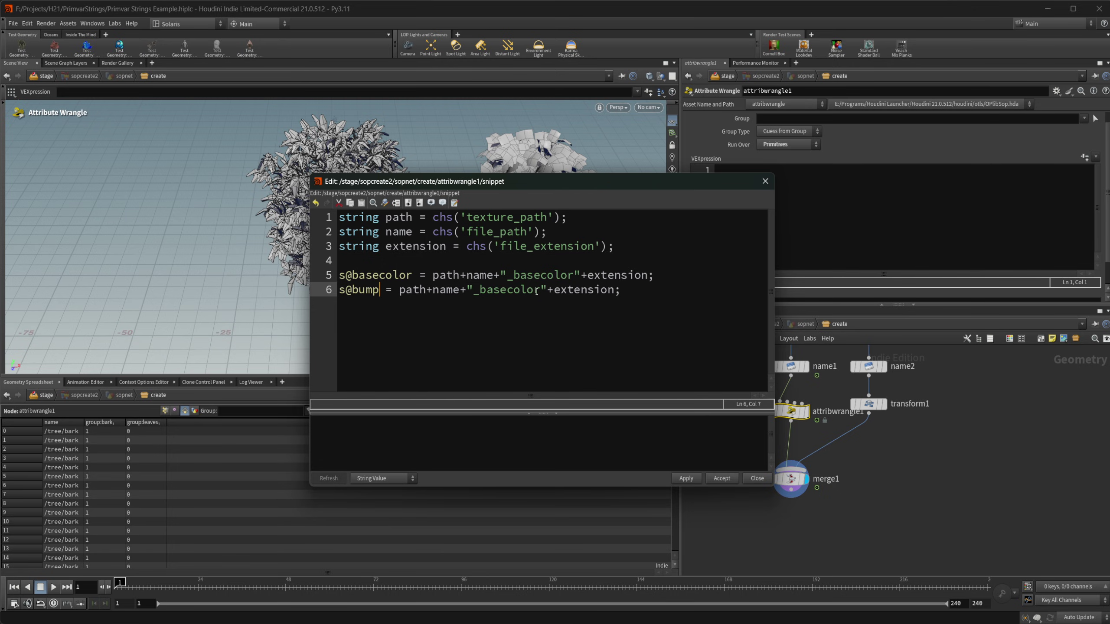
left_click_drag(541, 292, 486, 291)
type("u")
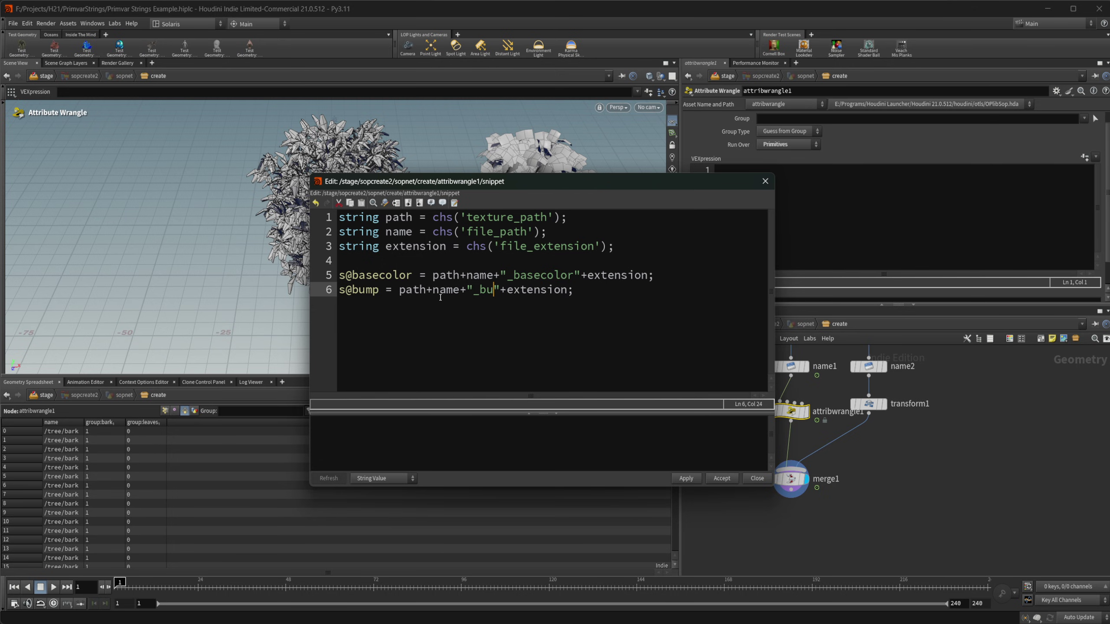
type("mp")
key("End")
left_click(692, 479)
left_click(719, 479)
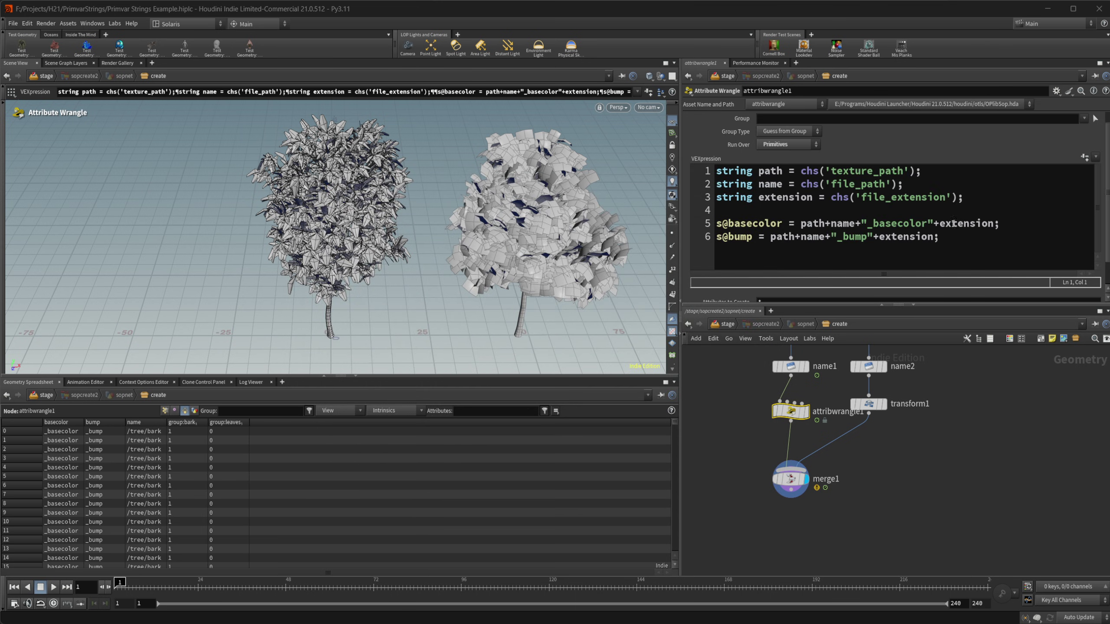
Step: Create the wrangle's parameters from its channel references, setting Texture Path to $HIP/texture/ and File Path to tree_01
left_click(1085, 157)
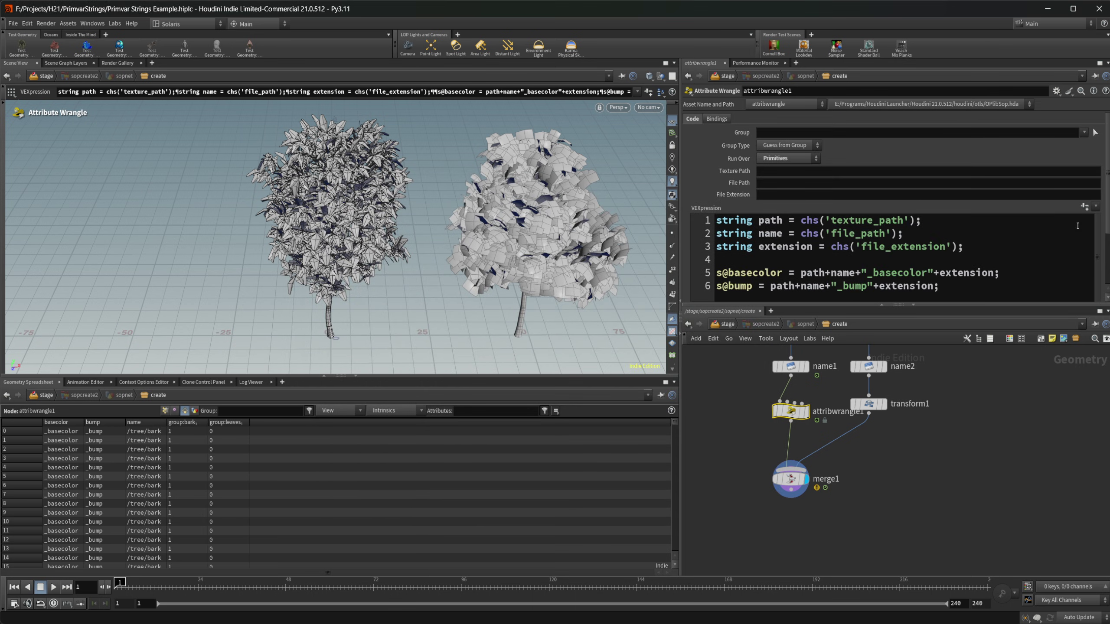
left_click(781, 174)
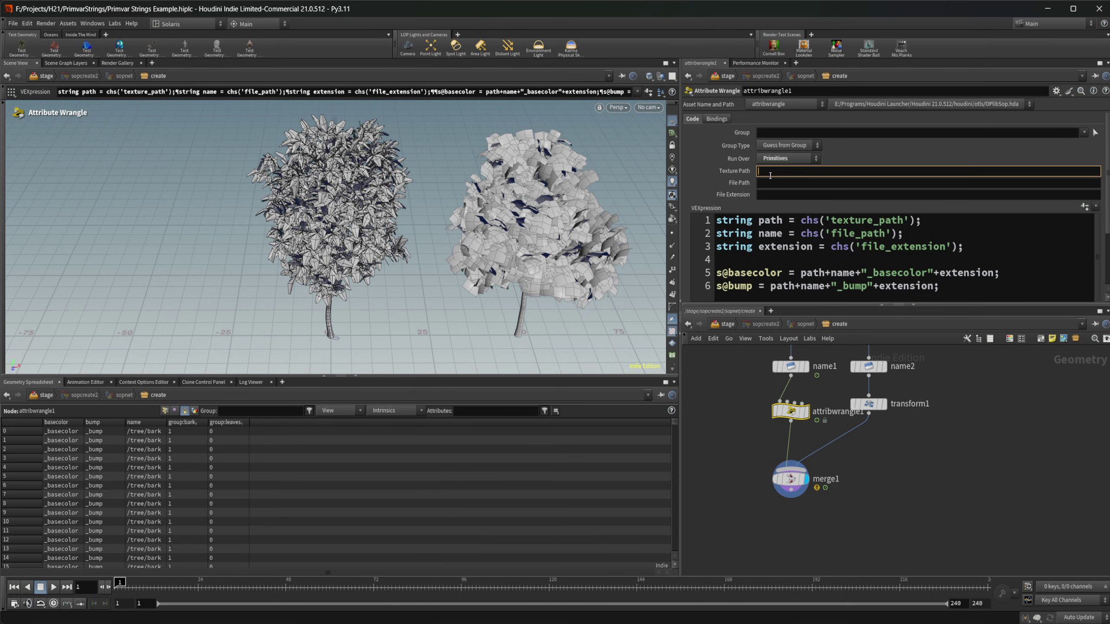
type("$HIP/texture/")
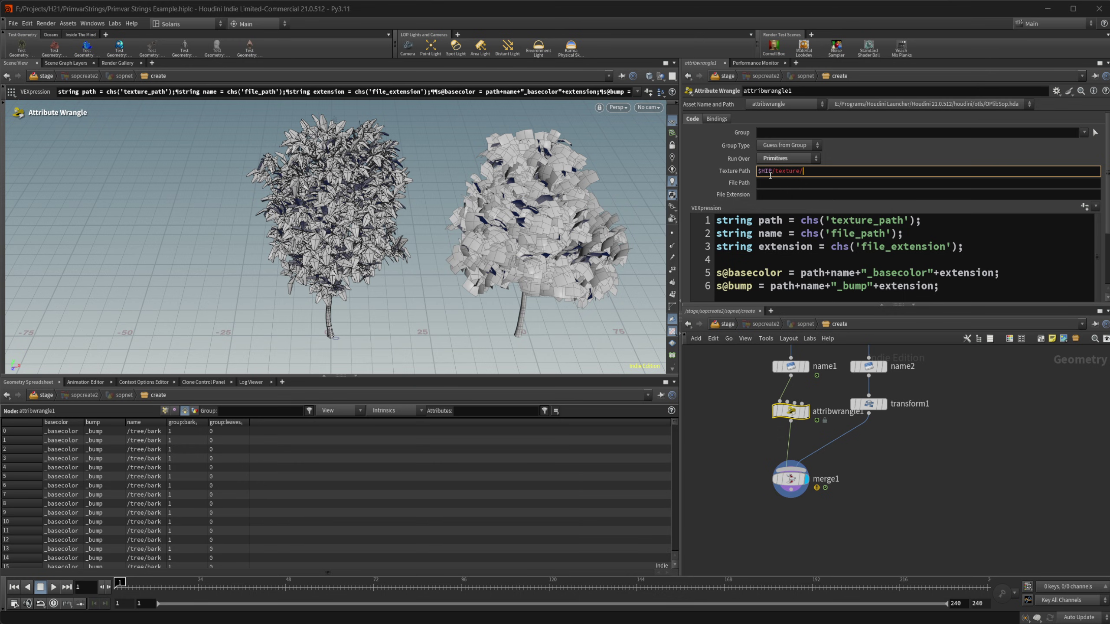
left_click(808, 180)
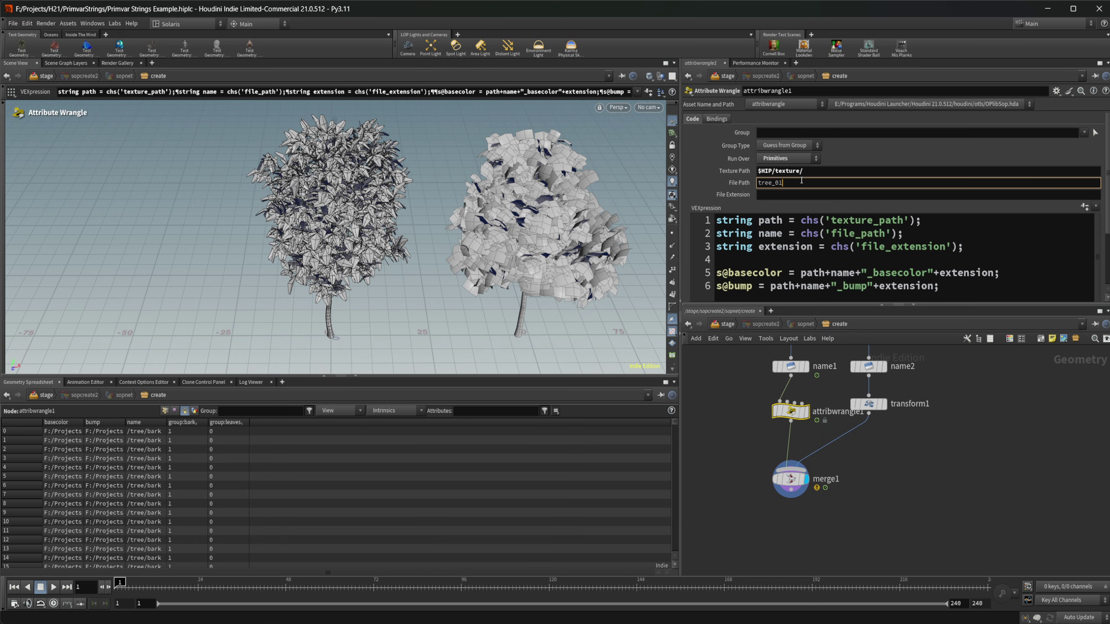
Step: Restrict the wrangle to the bark group, set File Extension to .jpg, and correct Texture Path to $HIP/textures/
left_click(828, 195)
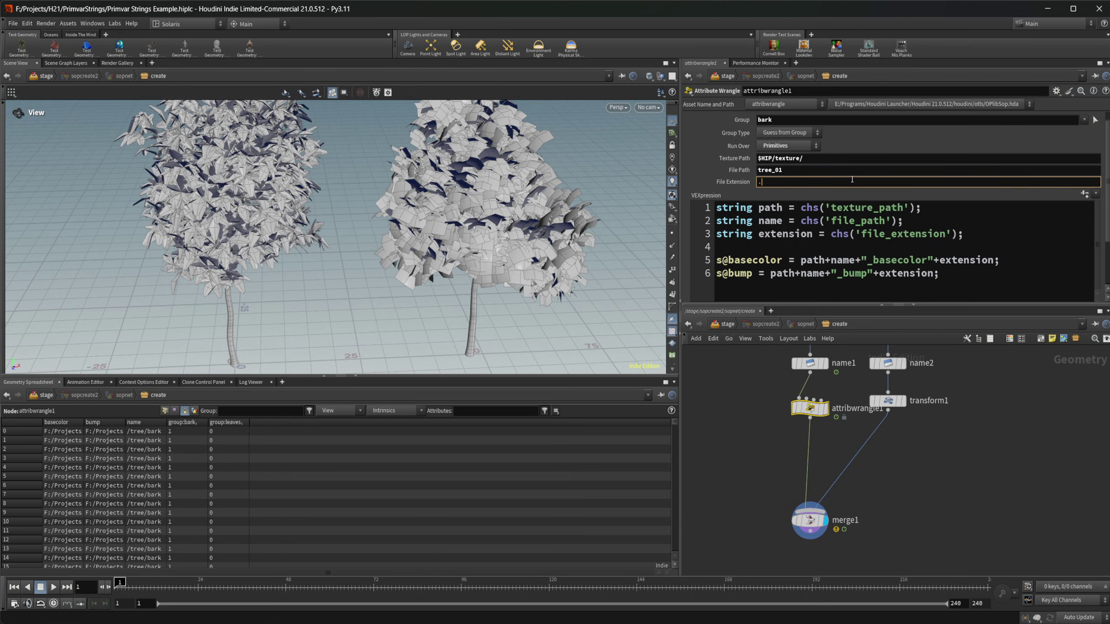
type(".jpg")
key("Return")
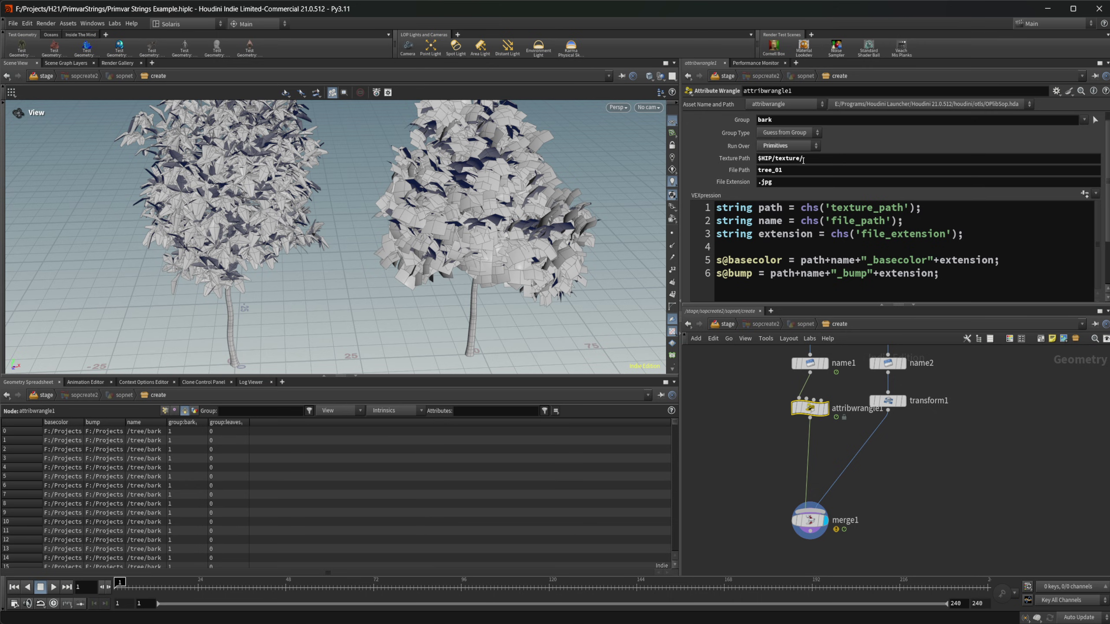
left_click(844, 160)
key("Return")
Step: Duplicate the bark wrangle onto the second tree's branch after transform1 and set its File Path to tree_02
left_click_drag(811, 408, 908, 438, "alt")
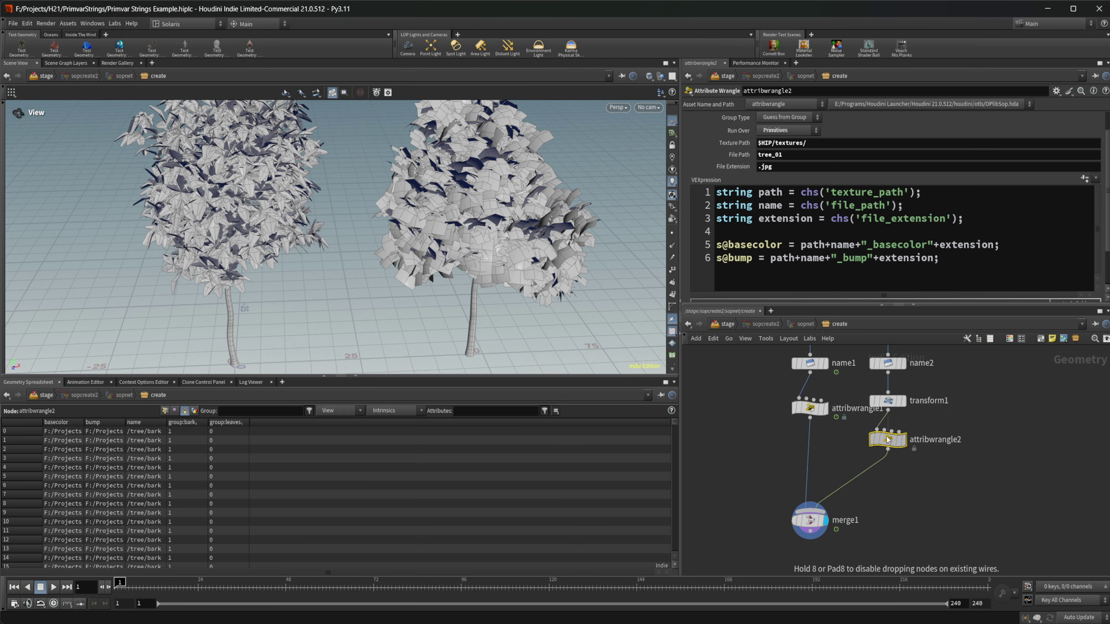
left_click(800, 154)
key("BackSpace")
type("2")
key("Return")
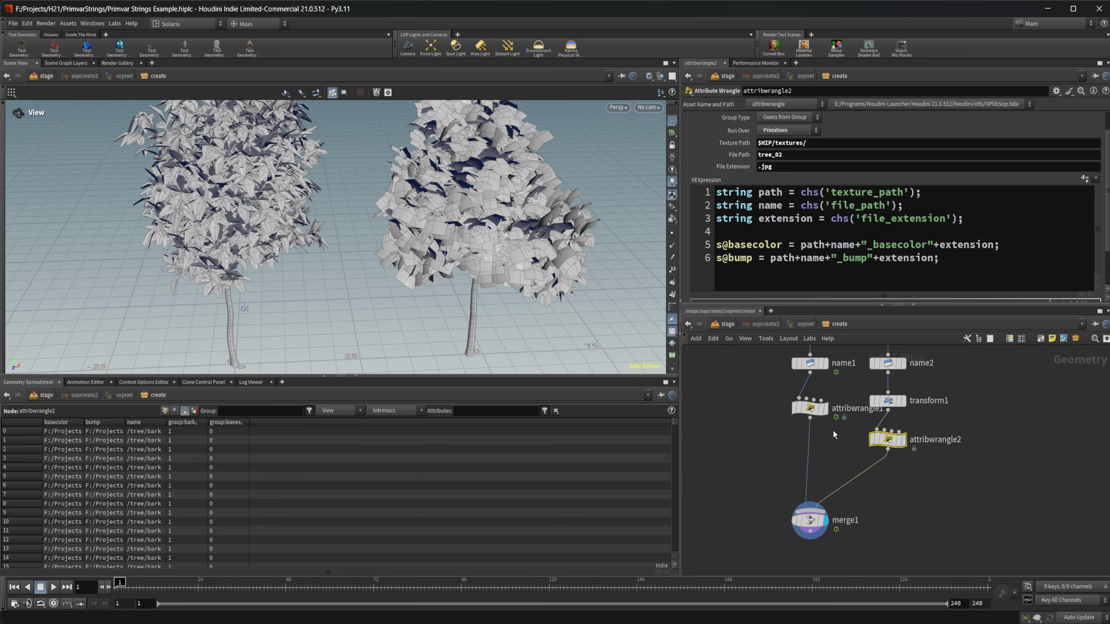
Step: Duplicate attribwrangle1 directly below itself on the first tree's branch and set the copy's Group to leaves
left_click(807, 412)
left_click_drag(807, 413, 808, 461, "alt")
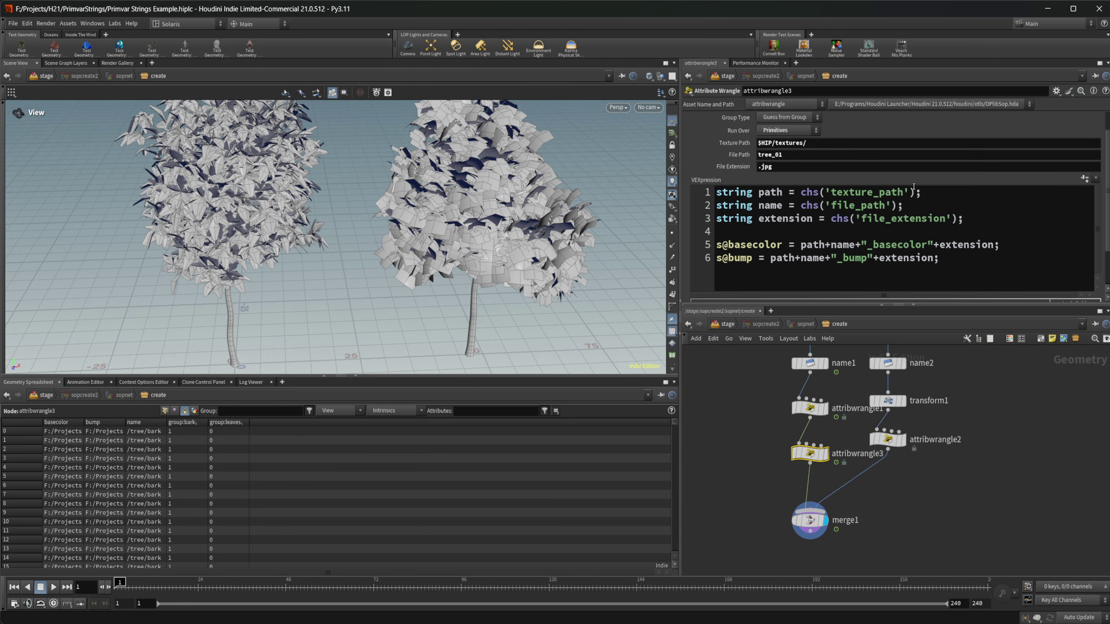
scroll(857, 149, "up", 2)
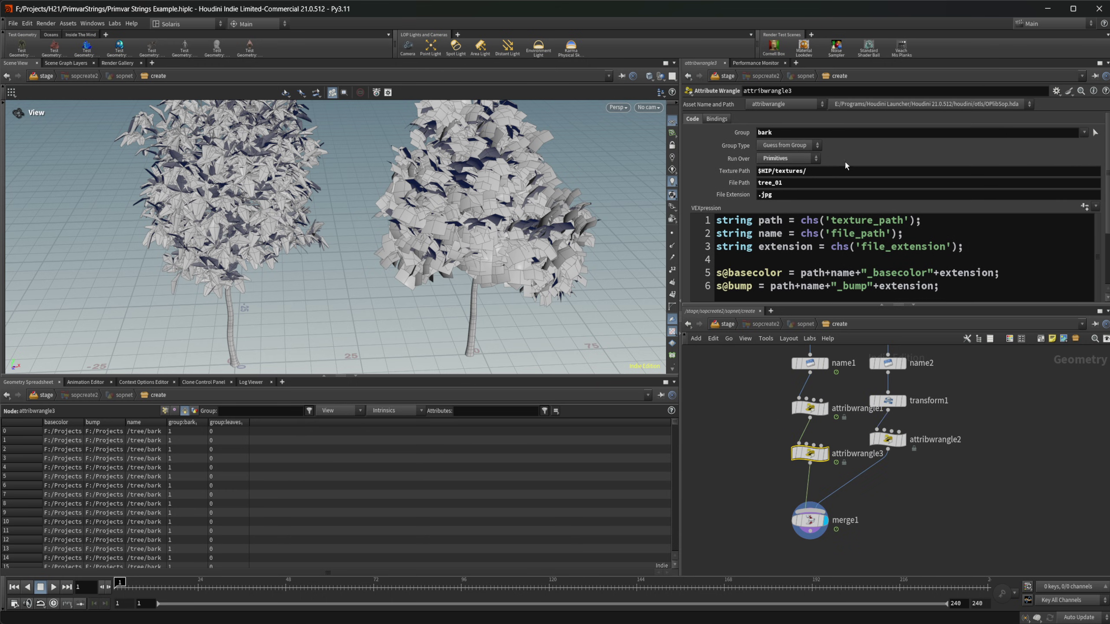
double_click(978, 134)
key("BackSpace")
type("leaves")
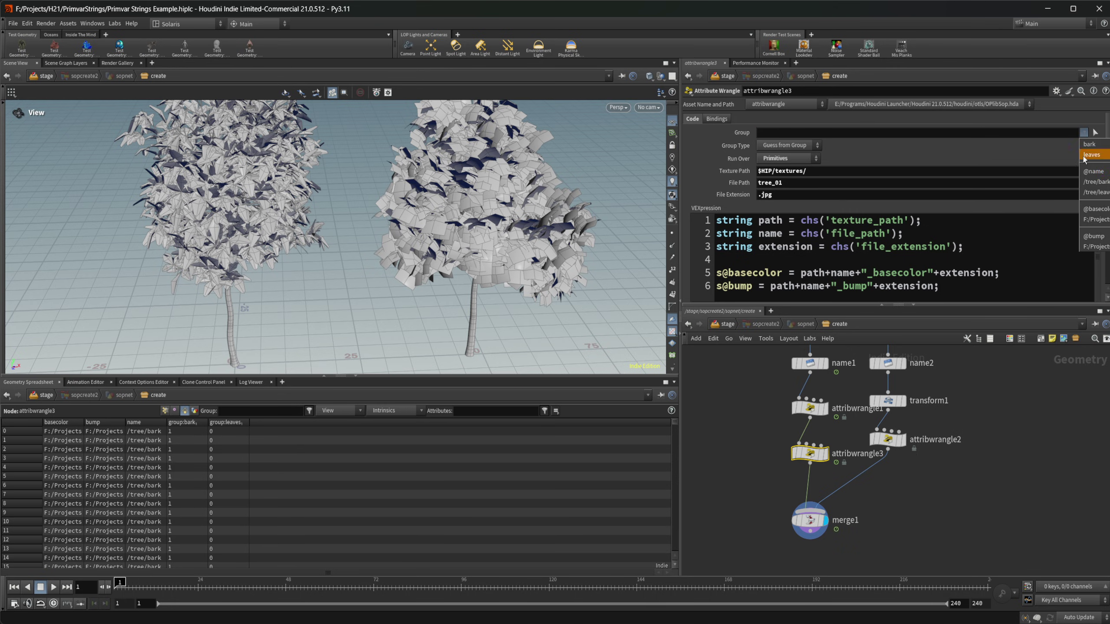
key("Return")
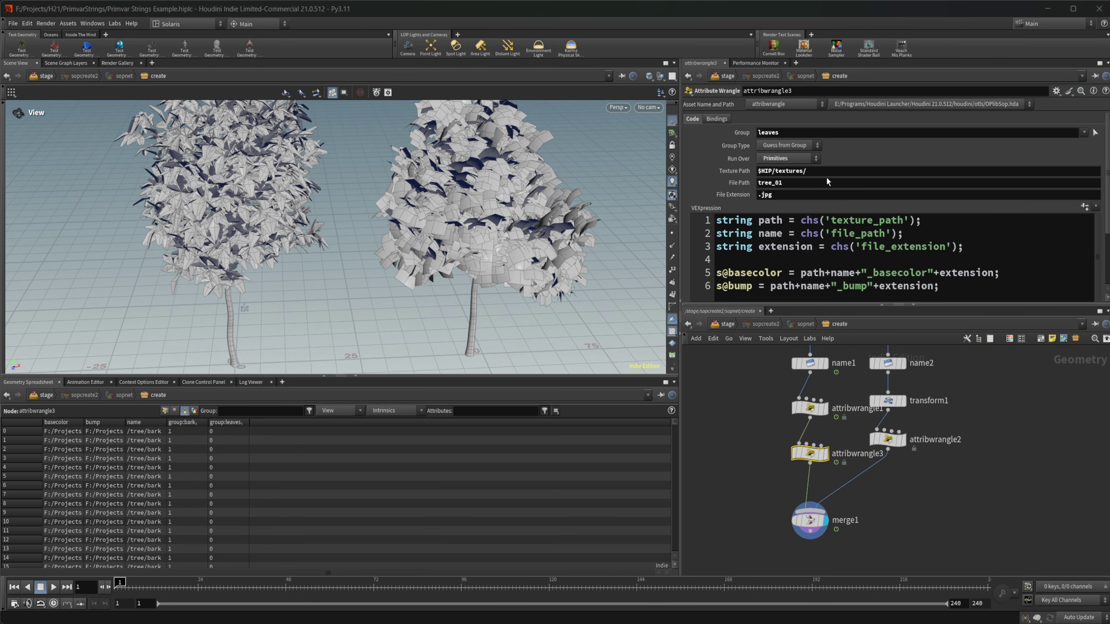
Step: Duplicate the bump line beneath itself in the leaves wrangle and change the copy's attribute to s@opacity
scroll(840, 239, "down", 1)
left_click_drag(965, 290, 749, 307)
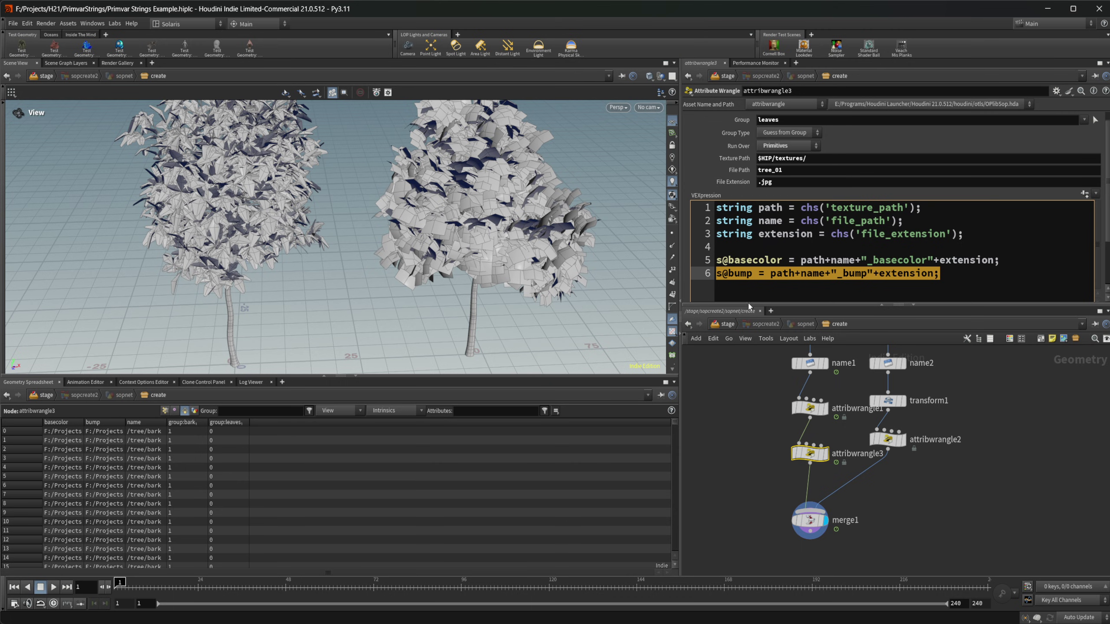
key("ctrl+c")
left_click(1002, 299)
key("Return")
key("ctrl+v")
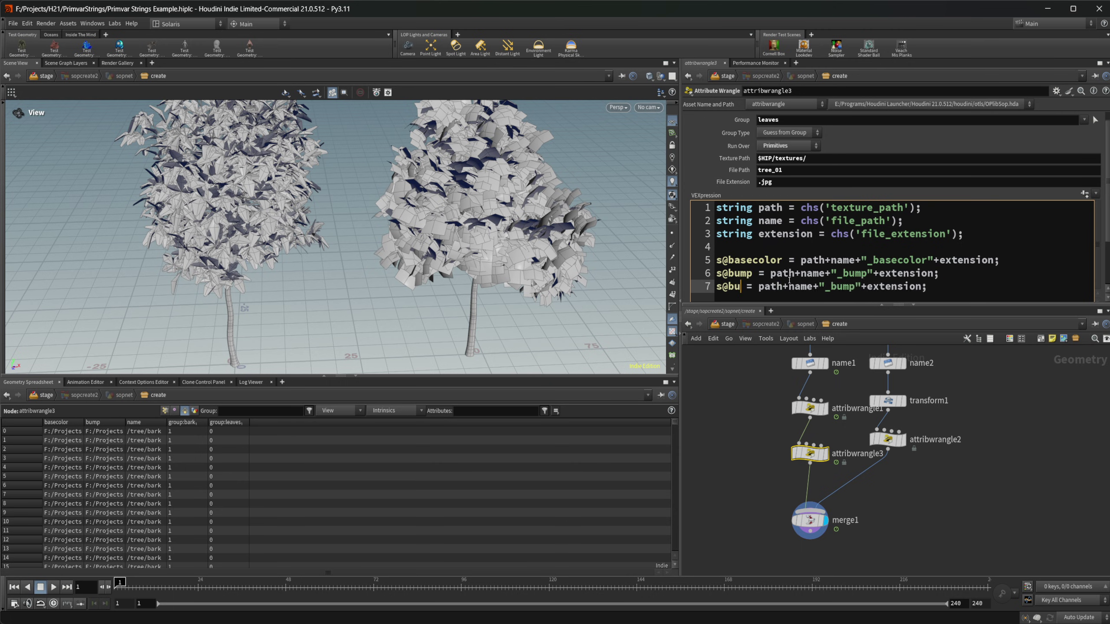
key("BackSpace")
key("BackSpace")
key("BackSpace")
key("BackSpace")
type("opacity")
key("Return")
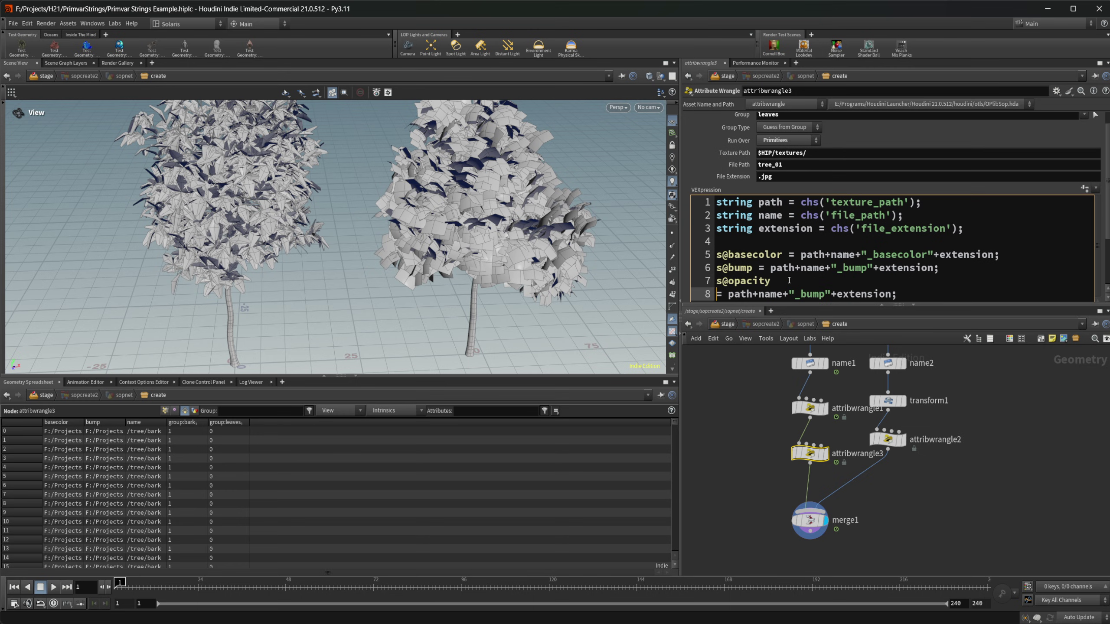
key("BackSpace")
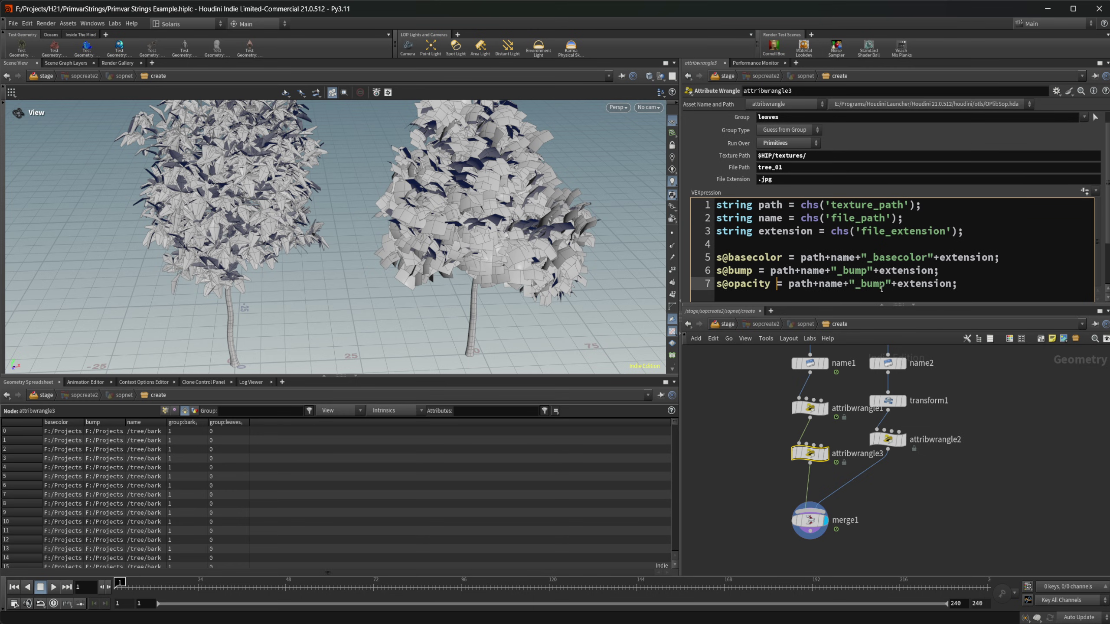
Step: Change the texture suffix in the s@opacity line to "_opacity"
left_click(882, 289)
key("BackSpace")
key("BackSpace")
key("BackSpace")
key("BackSpace")
type("opacity")
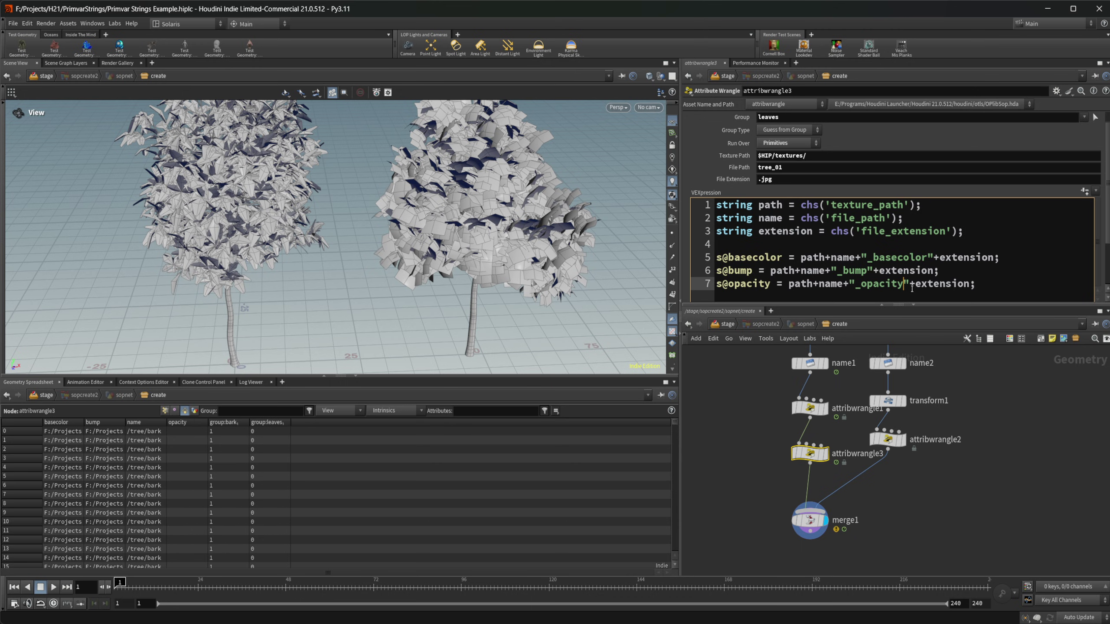
Step: Duplicate the leaves wrangle onto the second tree's branch below attribwrangle2 and set its File Path to tree_02
left_click_drag(810, 454, 889, 480, "alt")
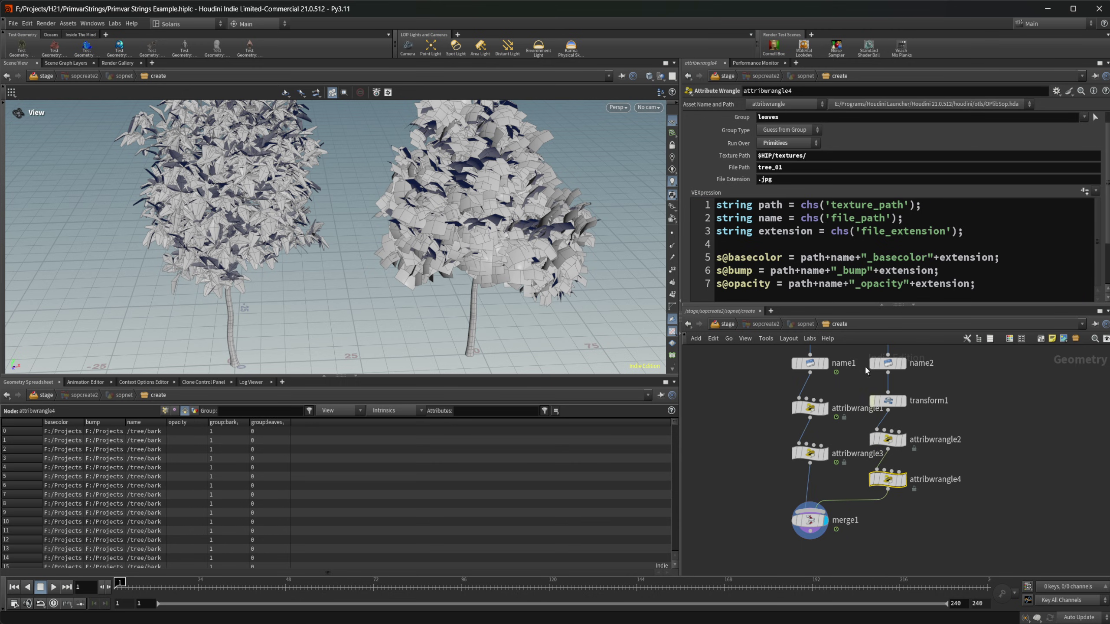
left_click(788, 170)
type("2")
key("Return")
Step: Return to the stage network, duplicate materiallibrary1 below sopcreate2, and remove the copy's material entry
left_click(726, 324)
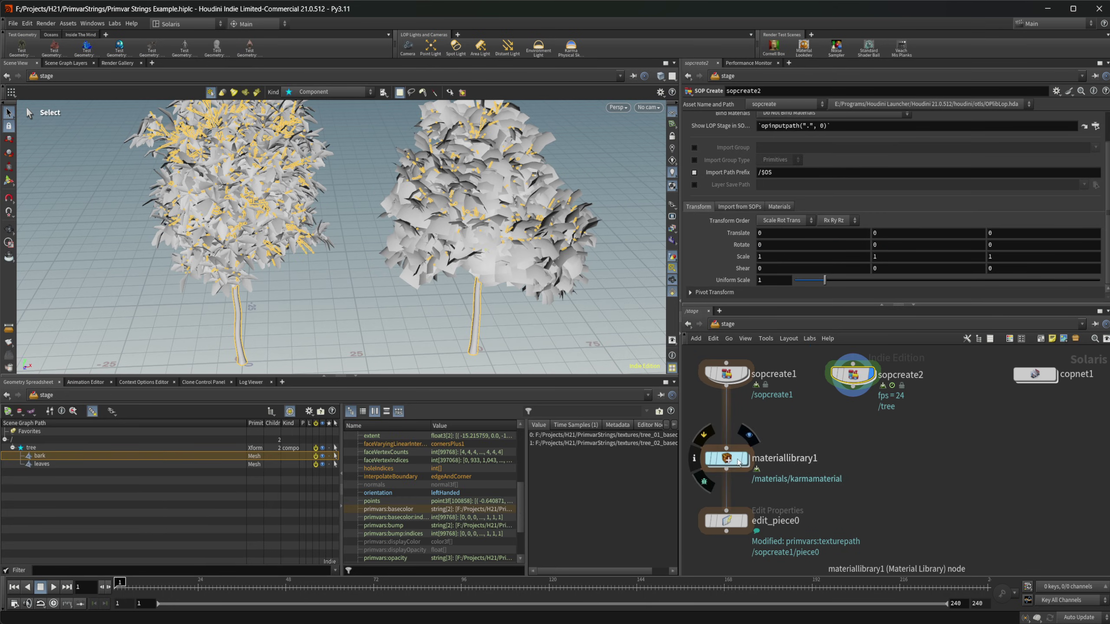
left_click(882, 467)
left_click_drag(882, 467, 855, 458)
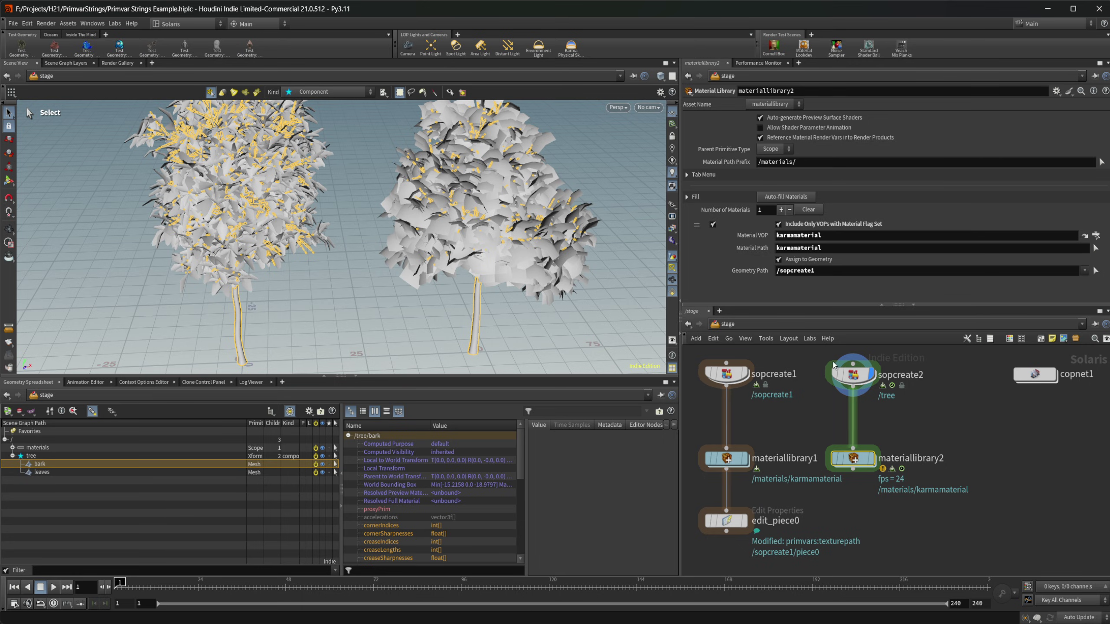
left_click(789, 209)
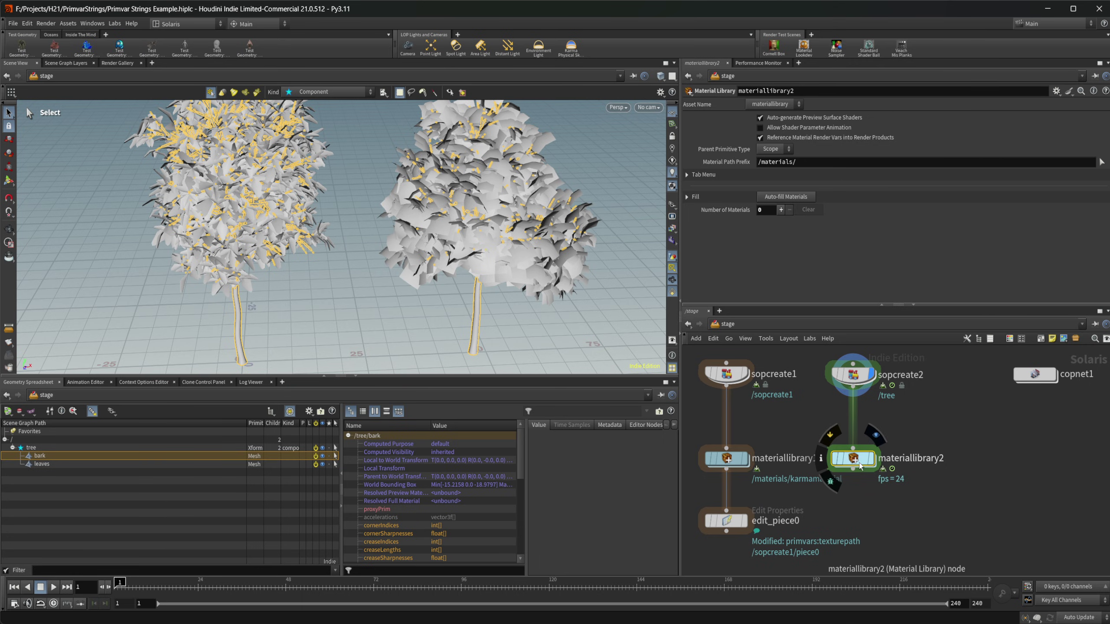
Step: Display materiallibrary2 and examine the bark mesh's bump, opacity and basecolor primvar values
scroll(486, 498, "down", 3)
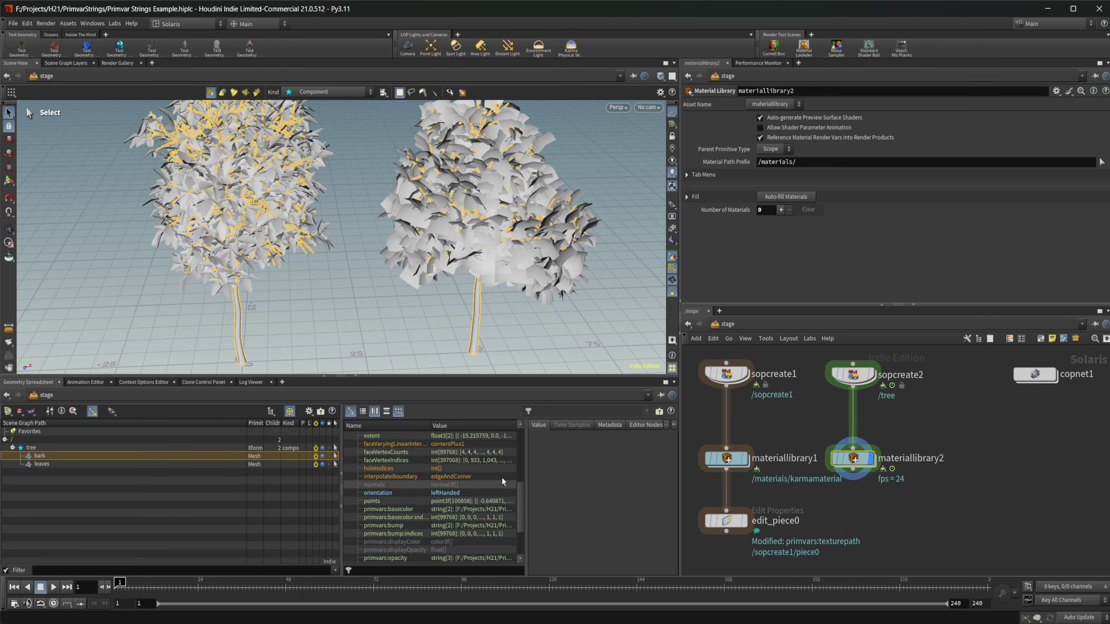
scroll(433, 492, "down", 3)
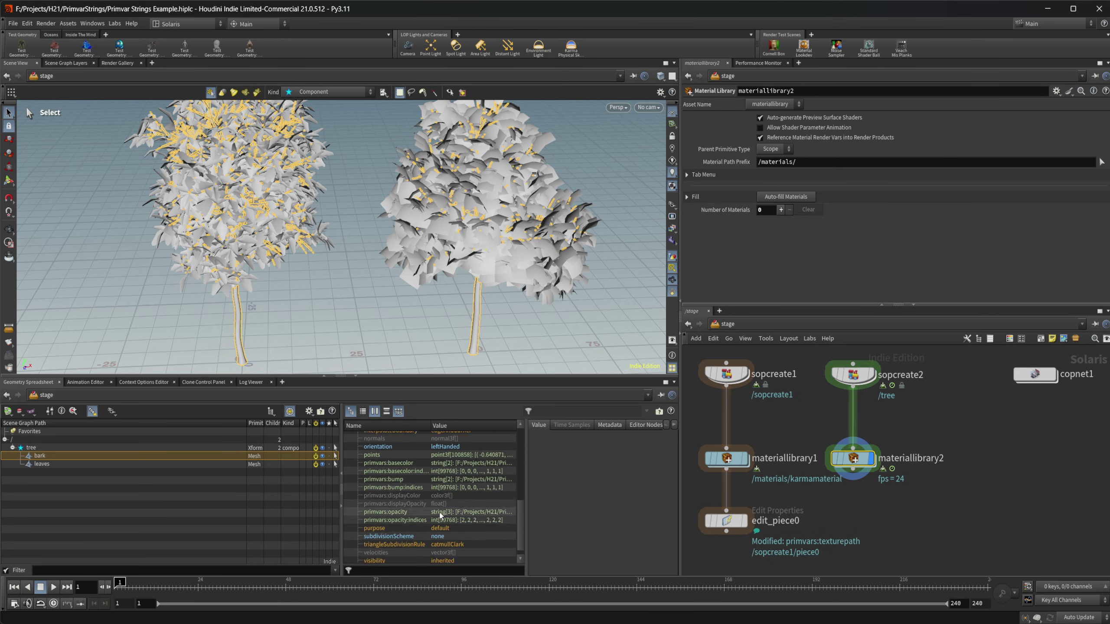
left_click(411, 465)
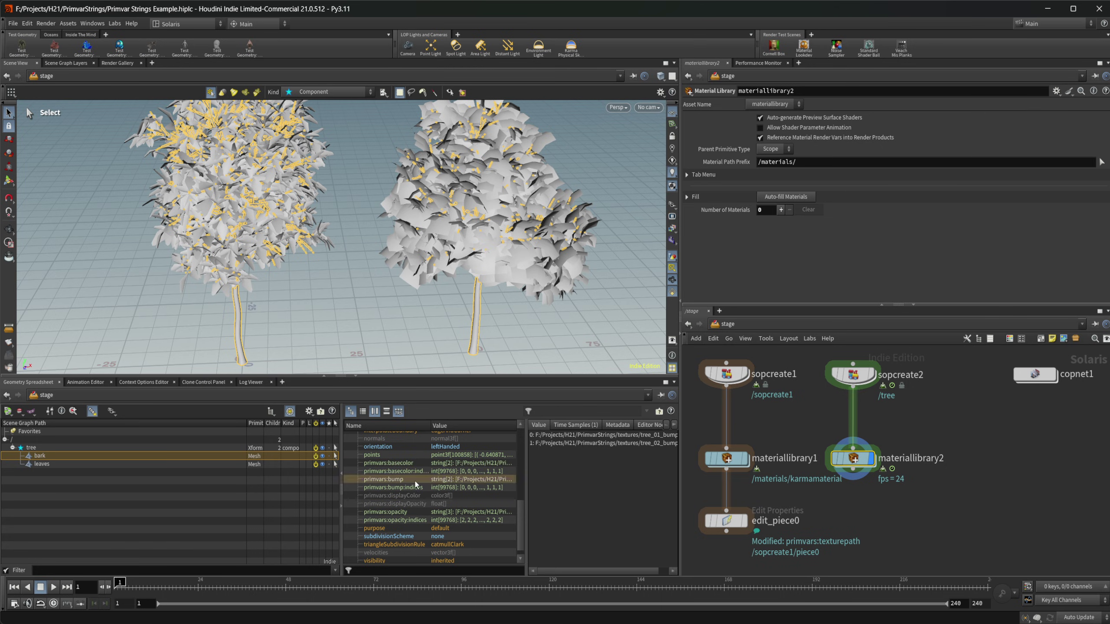
left_click(393, 513)
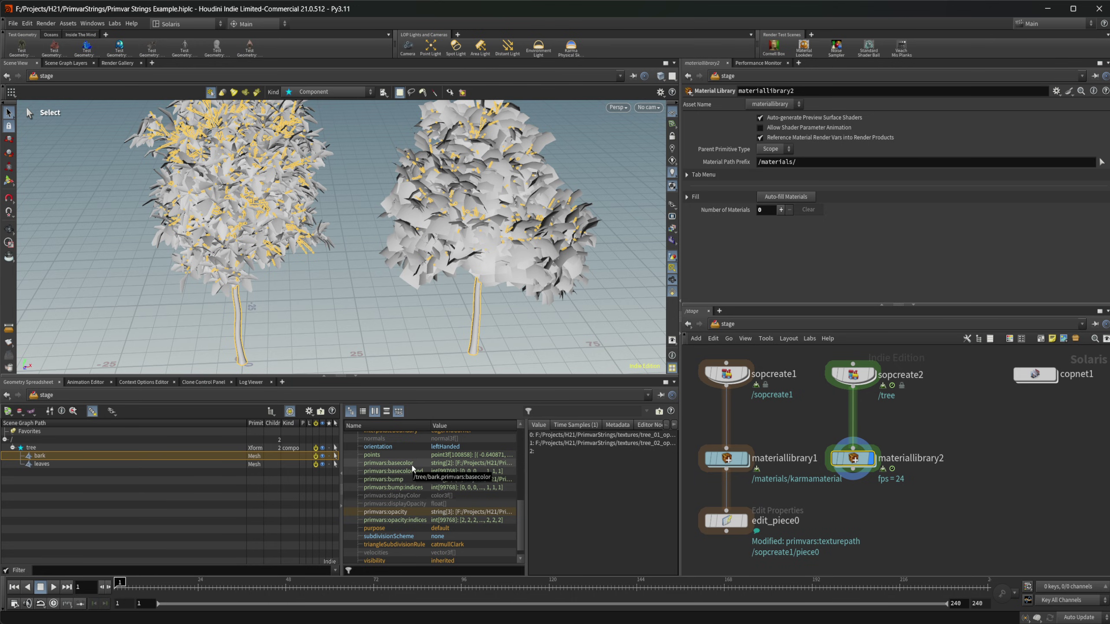
left_click(402, 464)
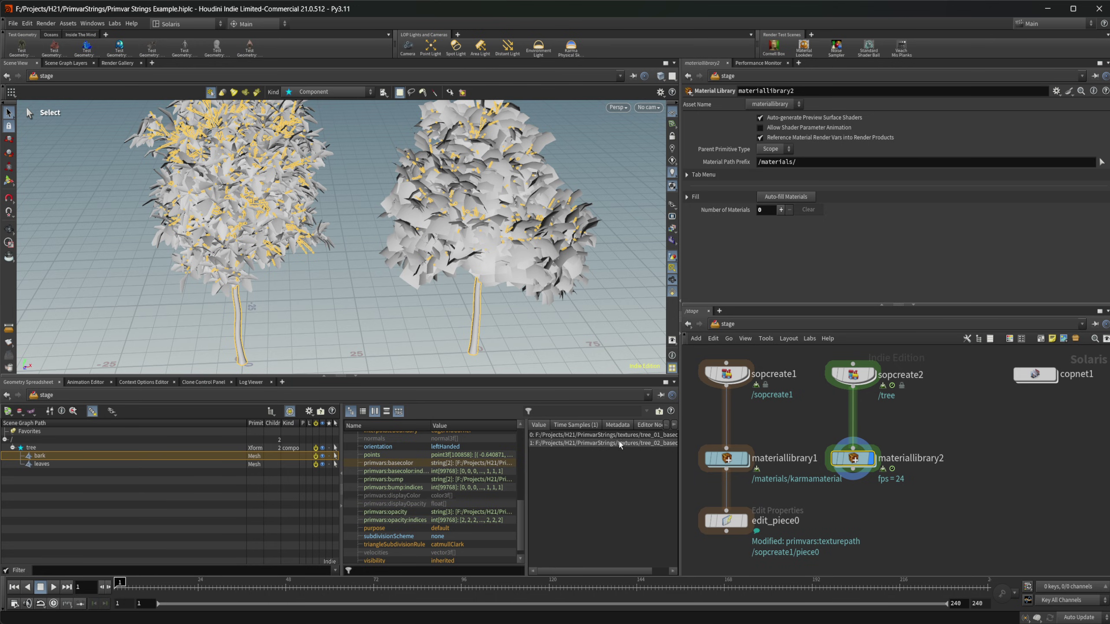
Step: Open materiallibrary2 and rename its karmamaterial subnetwork as bark
left_click_drag(853, 464, 864, 432)
double_click(854, 463)
left_click(892, 432)
type("barkmaterial")
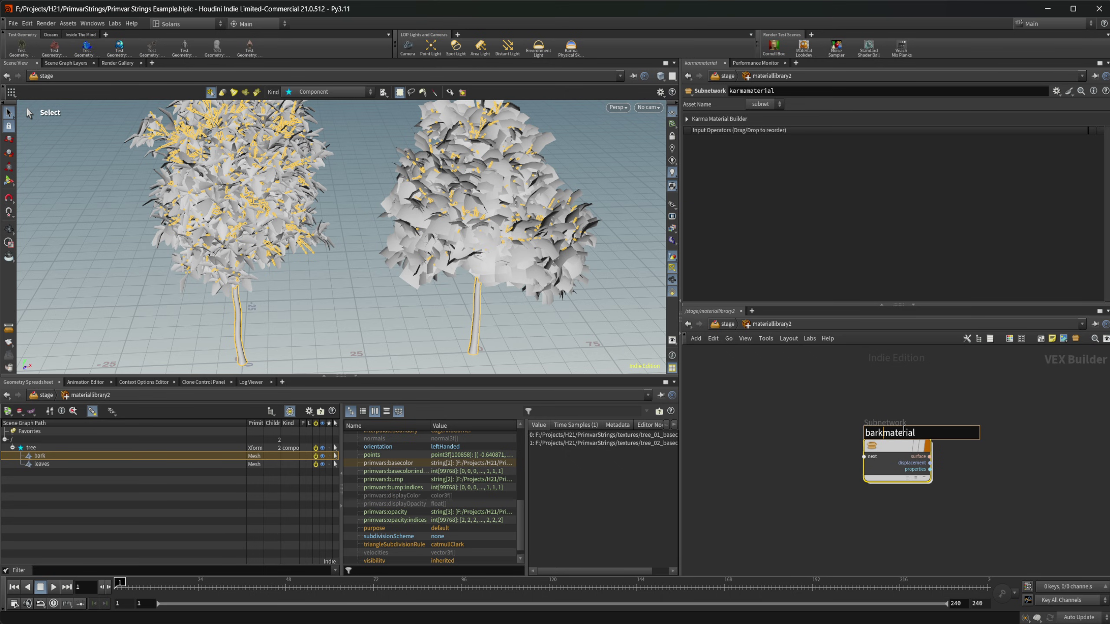
key("Return")
double_click(903, 433)
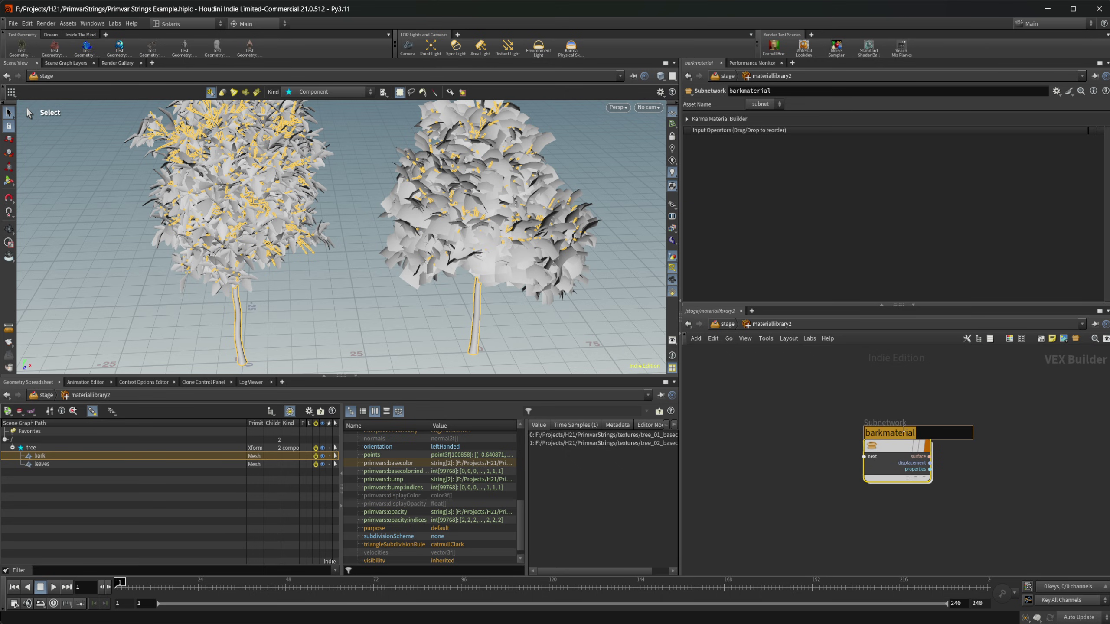
type("bark")
key("Return")
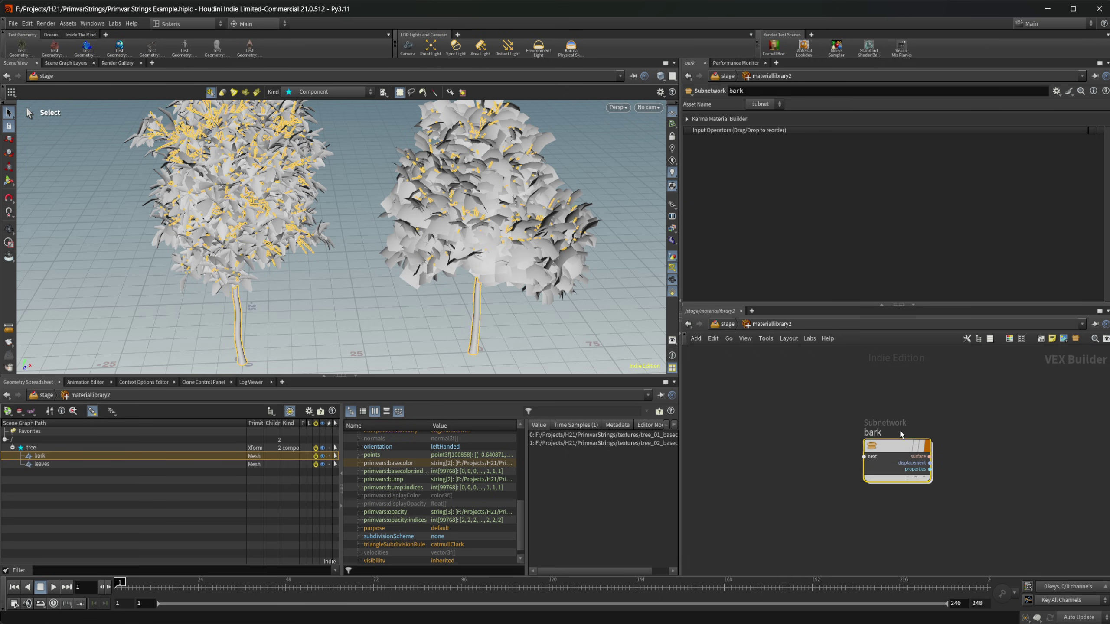
Step: Open the bark subnetwork, set mtlxgeompropvalueuniform1's Geomprop to basecolor, and save the scene
double_click(893, 450)
left_click(747, 439)
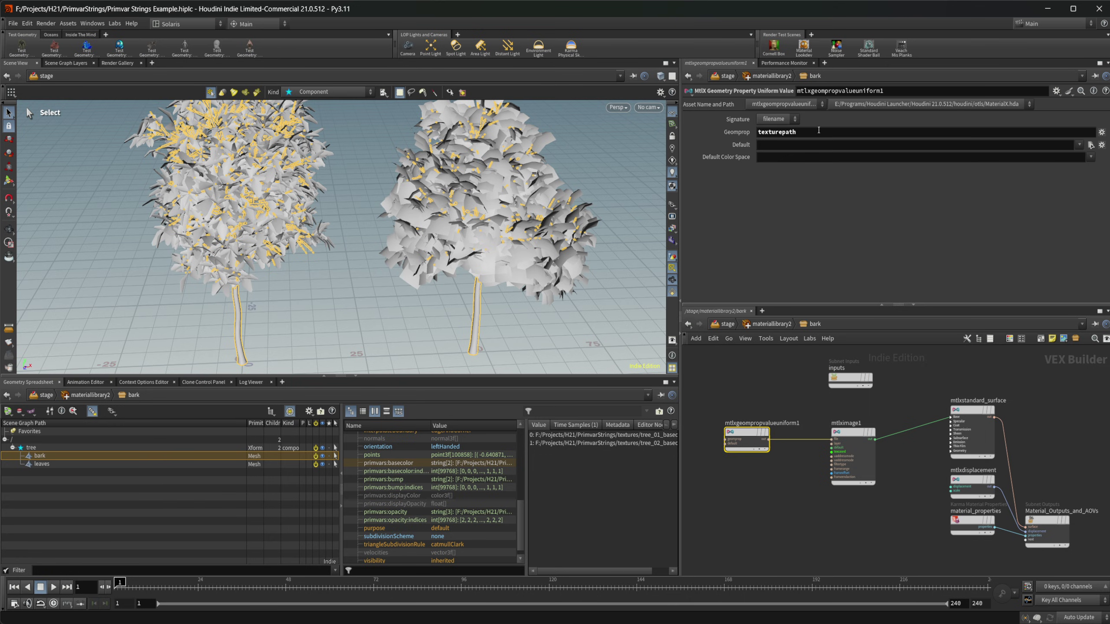
left_click_drag(821, 131, 752, 141)
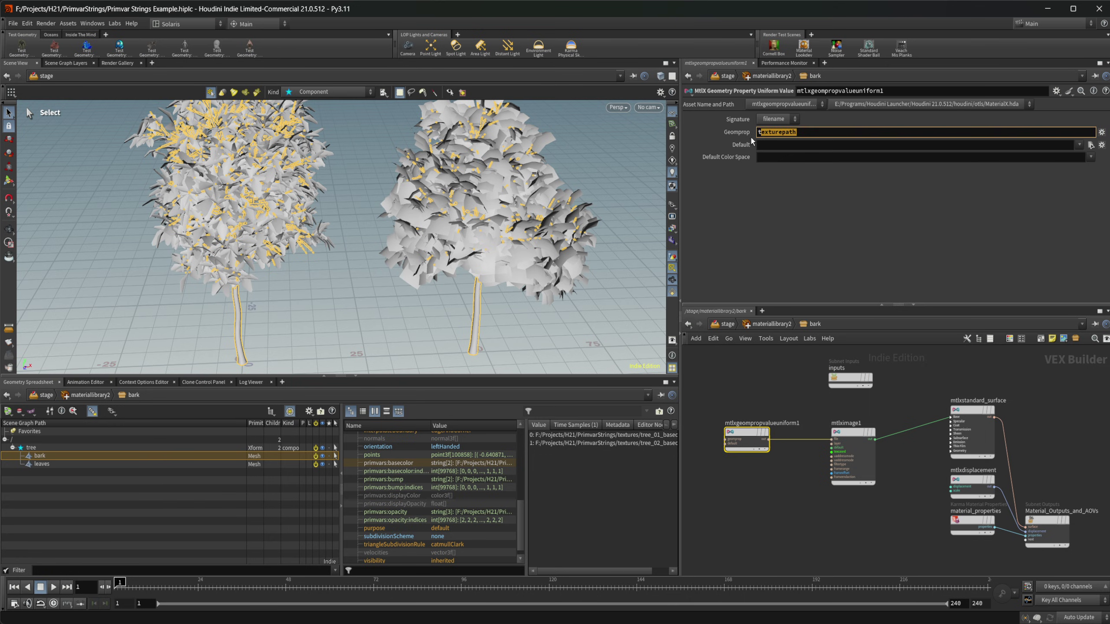
key("BackSpace")
type("basecolor")
key("Return")
key("ctrl+s")
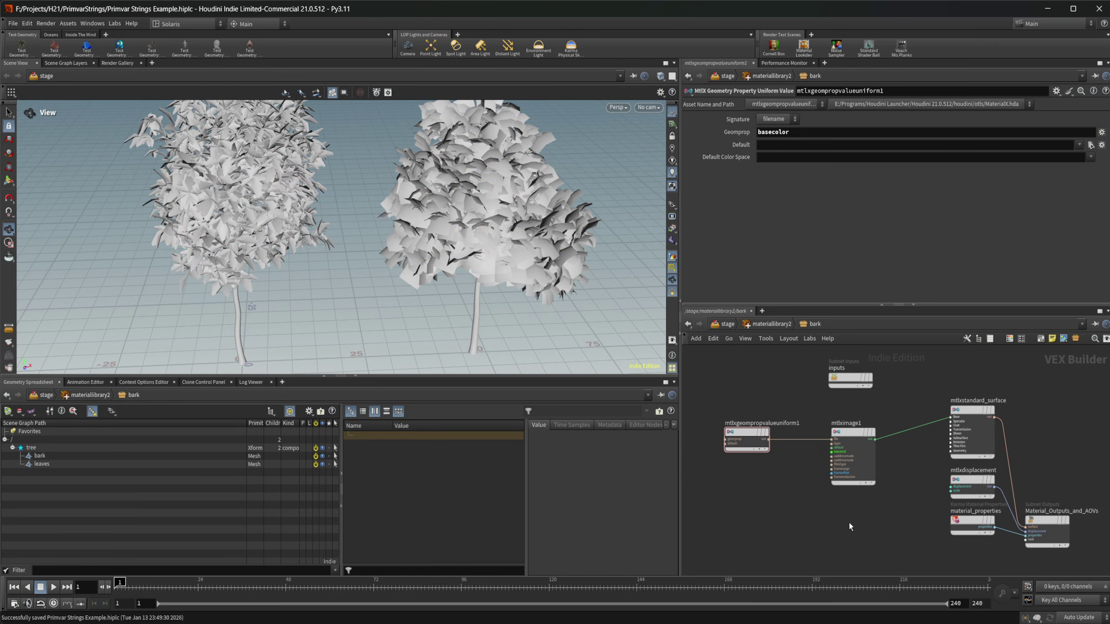
Step: Duplicate the geometry property and image node pair below the original, and set the copied property node's Geomprop to bump
left_click_drag(849, 524, 782, 524)
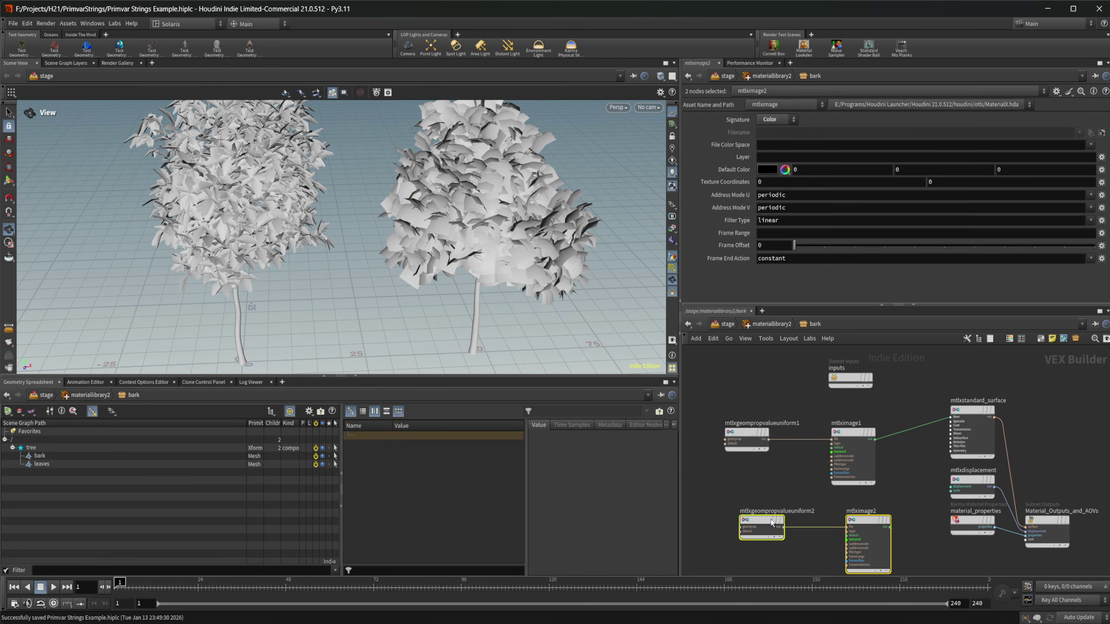
left_click(748, 520)
left_click(795, 133)
left_click_drag(795, 134, 681, 140)
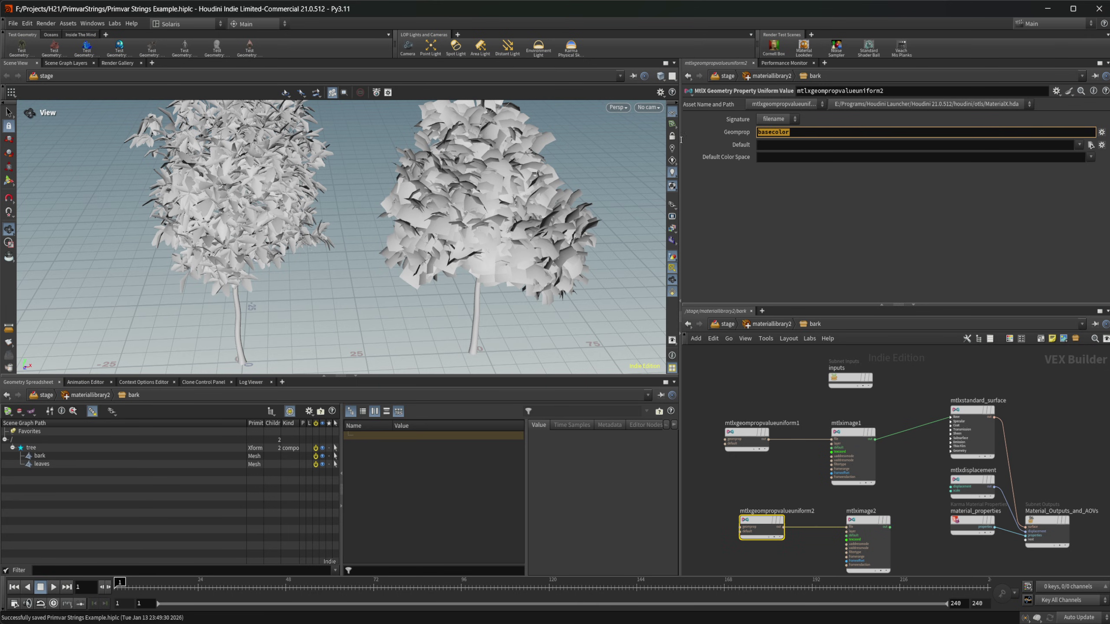
type("bump")
key("Return")
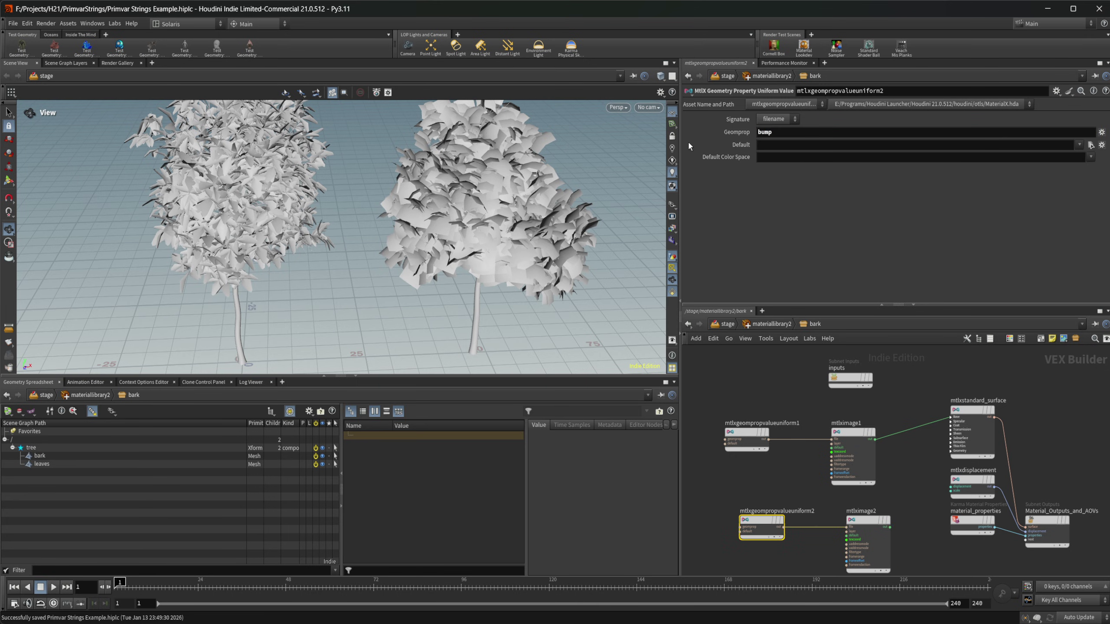
Step: Set mtlximage2's signature to Float and shift the bump texture nodes away from the shader to make room
scroll(896, 449, "up", 1)
middle_click_drag(912, 528, 914, 459)
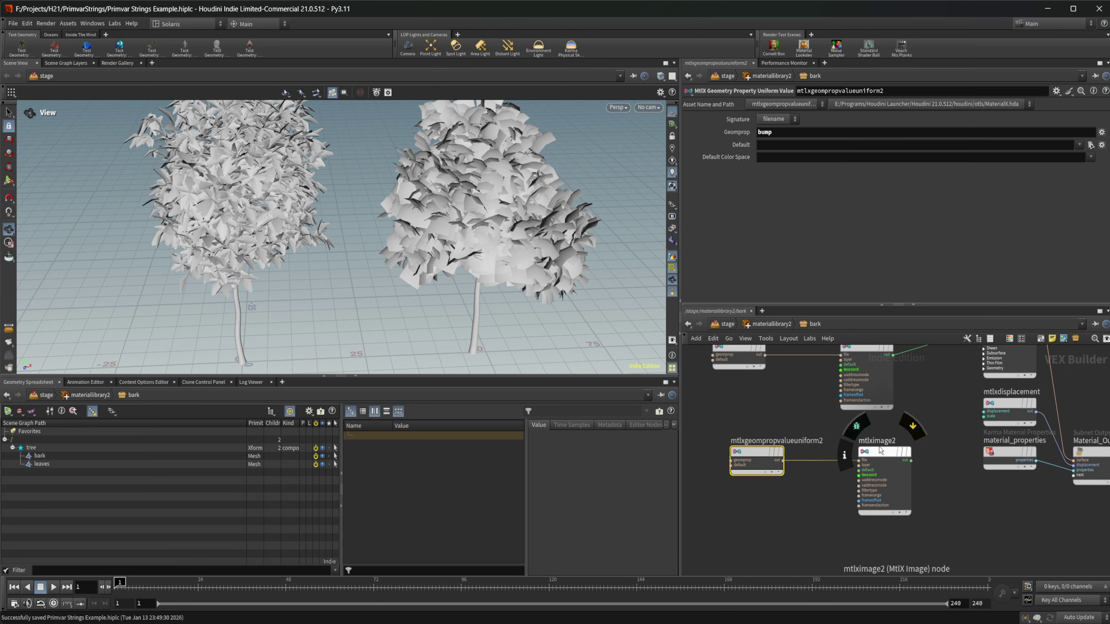
left_click_drag(878, 449, 861, 447)
left_click(861, 450)
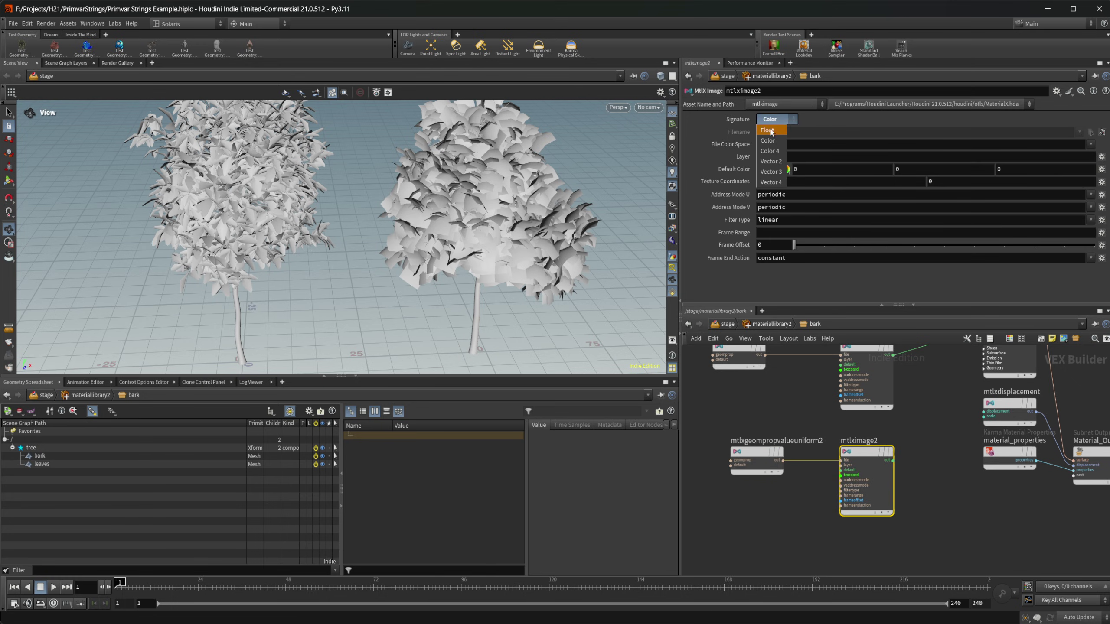
left_click_drag(905, 484, 746, 453)
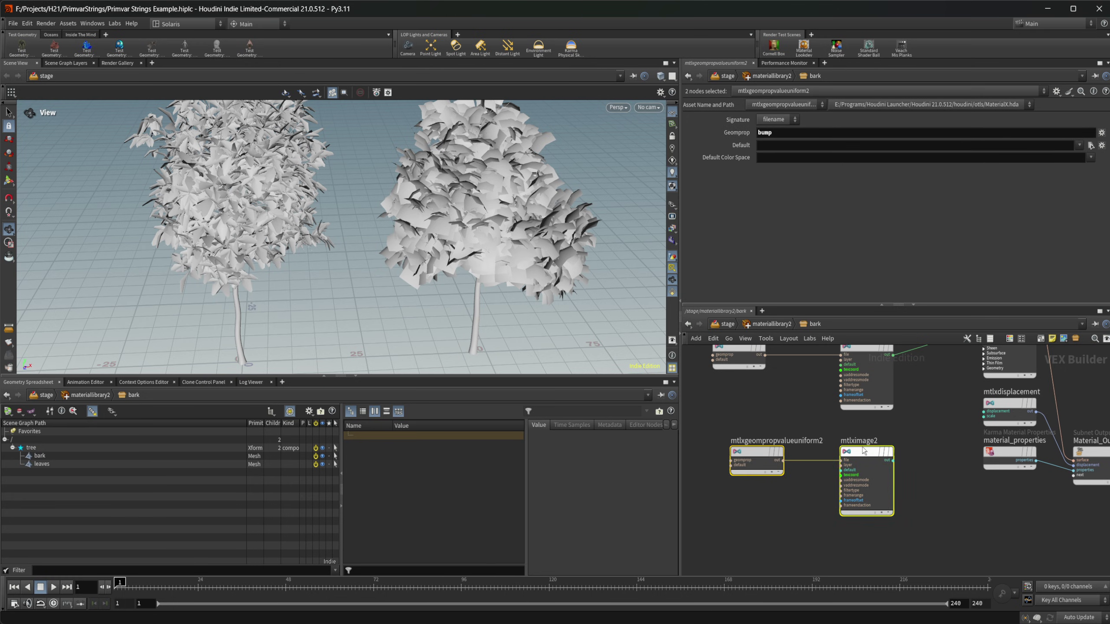
left_click_drag(865, 453, 801, 452)
left_click(897, 444)
Step: Add a MtlX Bump node beside mtlximage2 and connect the image output to its height input
scroll(873, 457, "up", 1)
key("Tab")
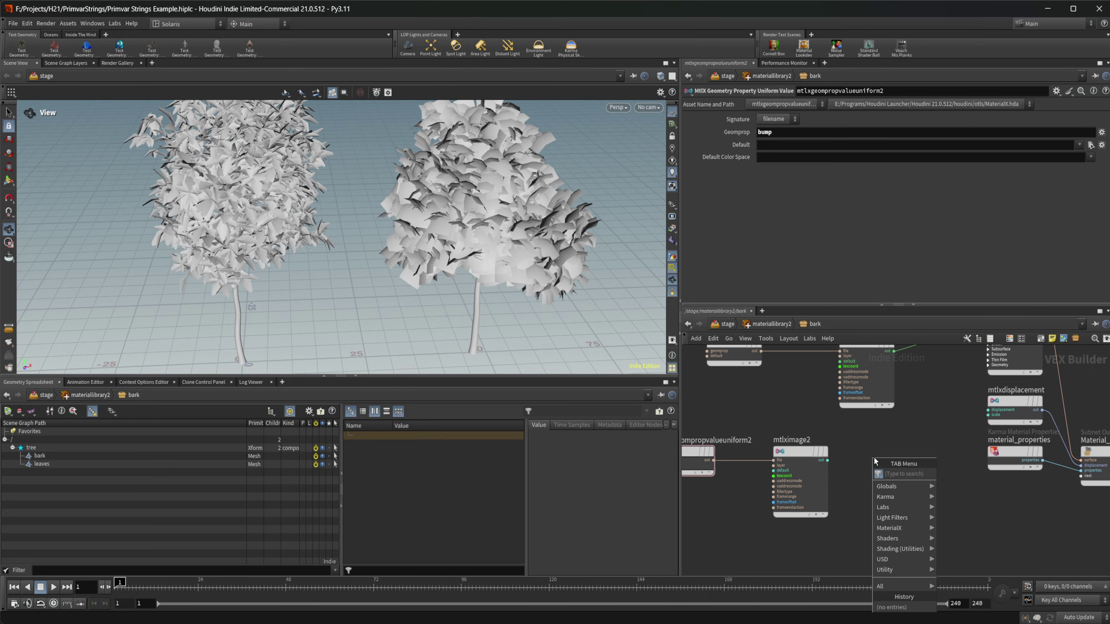
type("bump")
key("Return")
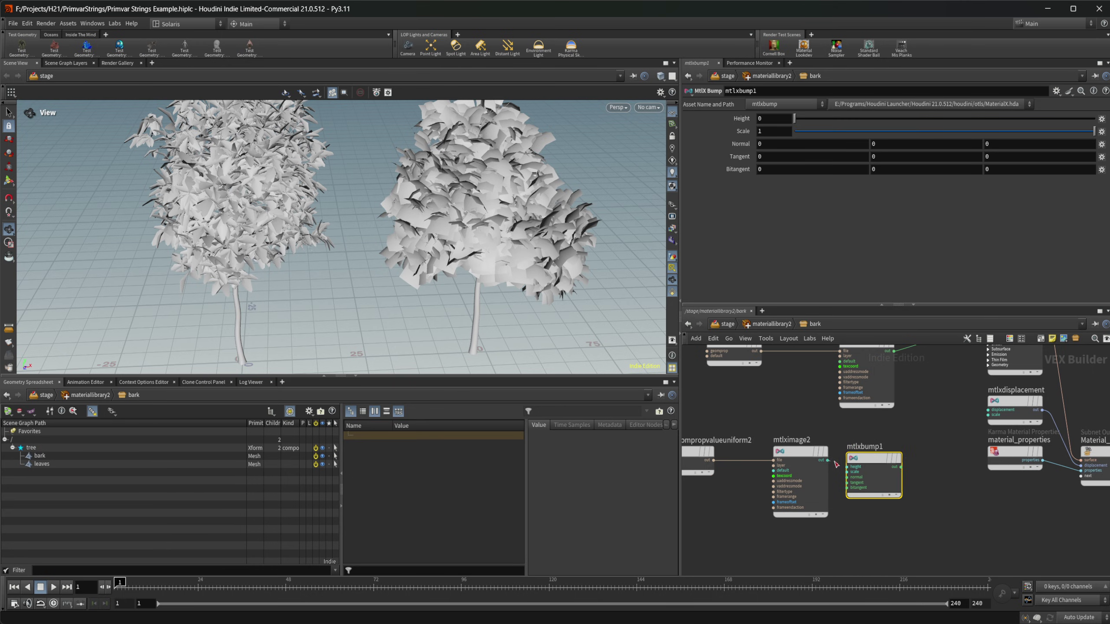
left_click(884, 462)
key("Tab")
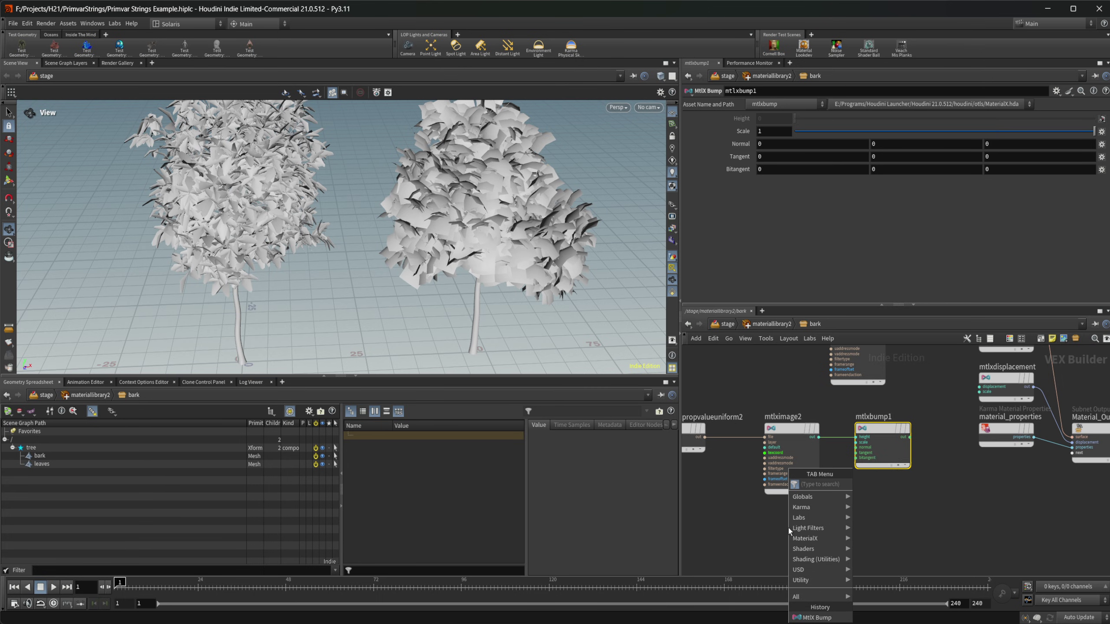
type("nom")
key("Return")
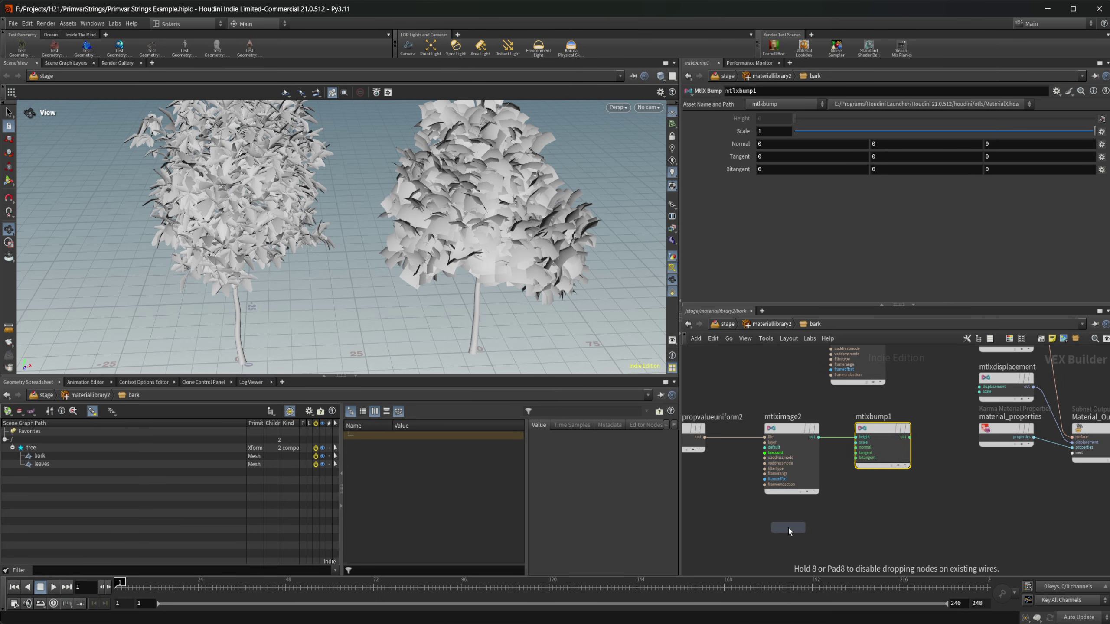
Step: Add a MtlX Normal node below mtlximage2 and connect its output to mtlxbump1's normal input
key("Tab")
type("norm")
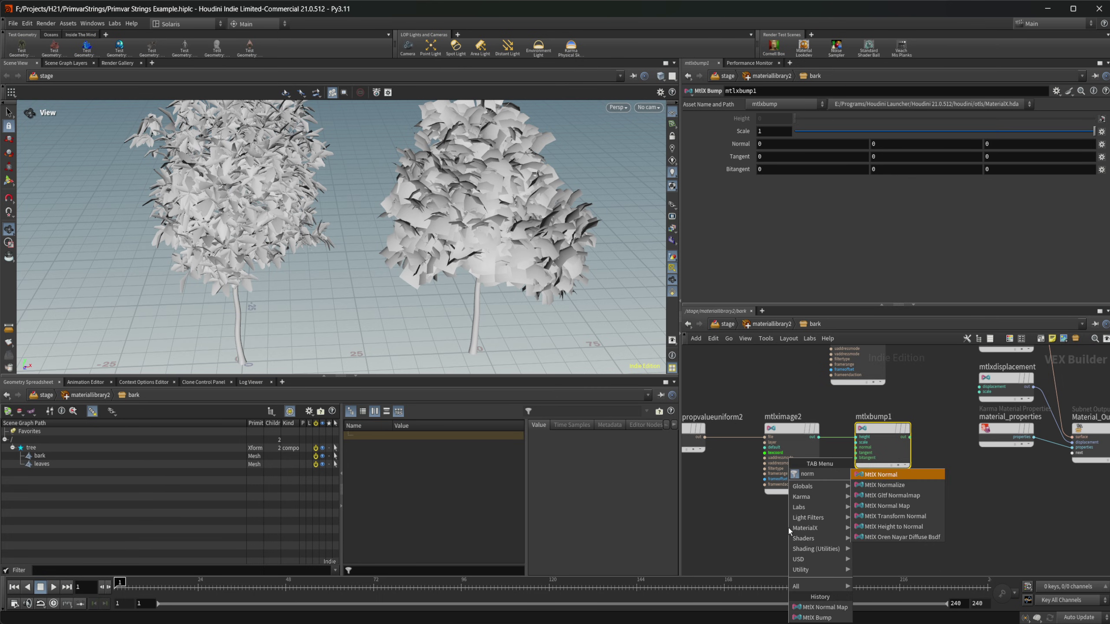
key("Return")
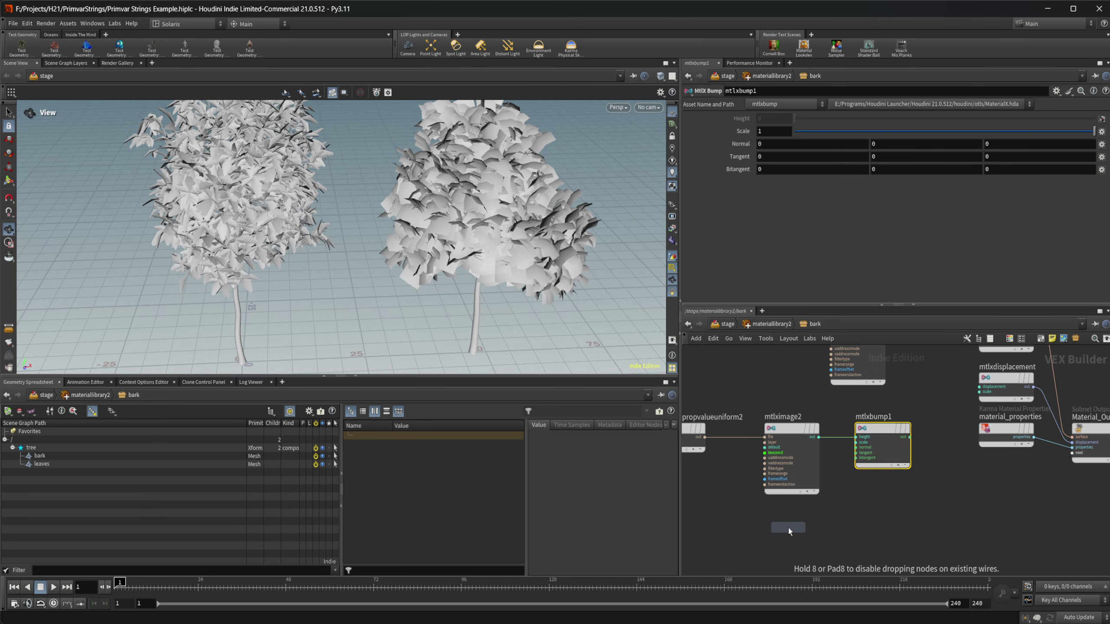
left_click(789, 528)
left_click_drag(820, 537, 868, 432)
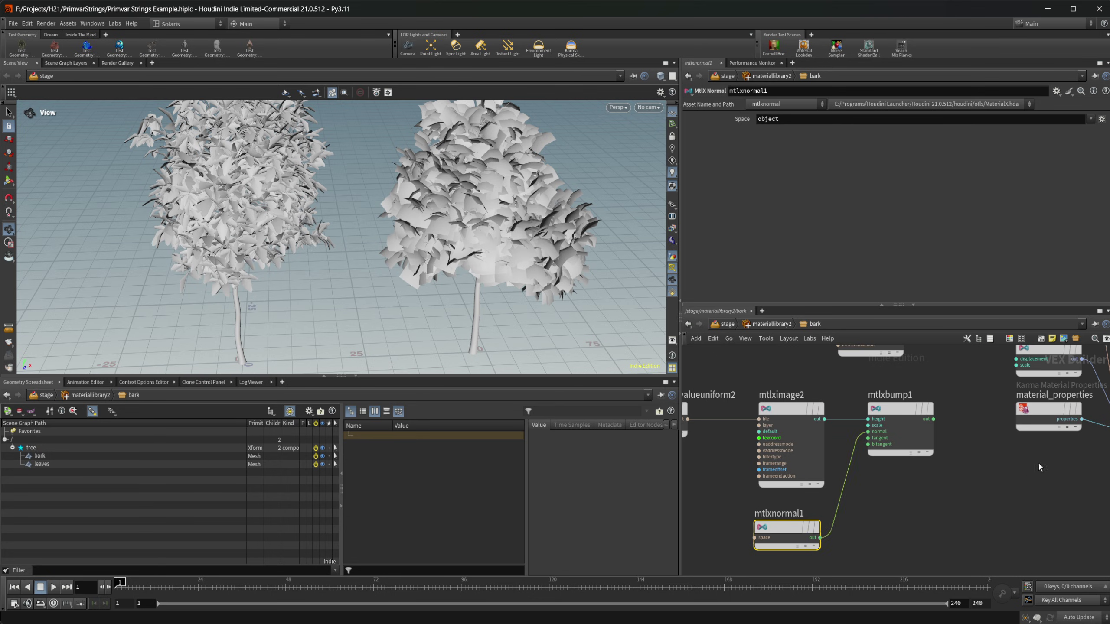
Step: Connect mtlxbump1's output to the normal input of mtlxstandard_surface
middle_click_drag(868, 432, 776, 480)
left_click_drag(853, 467, 935, 354)
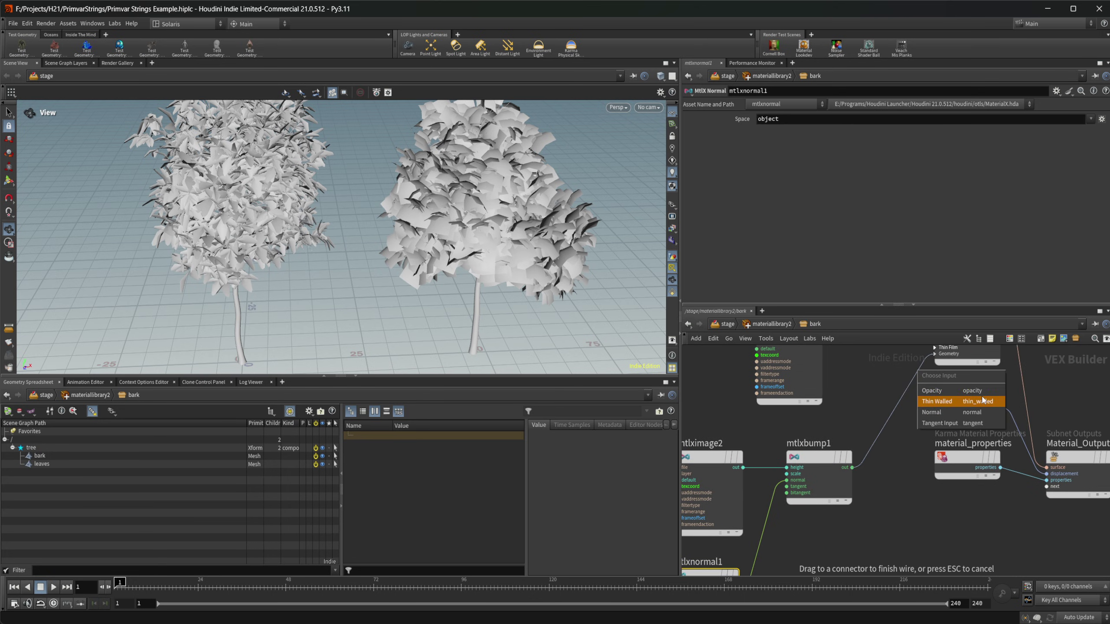
left_click(976, 415)
key("h")
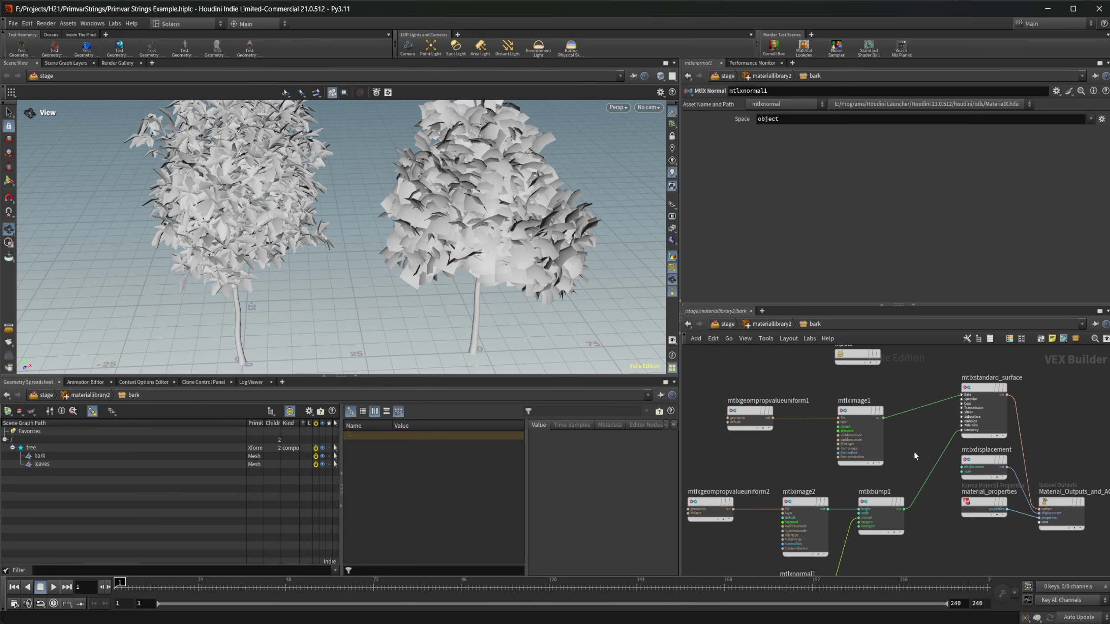
Step: Return to the stage network, auto-fill materiallibrary2's materials, and assign bark to the geometry path /tree
left_click(767, 324)
key("u")
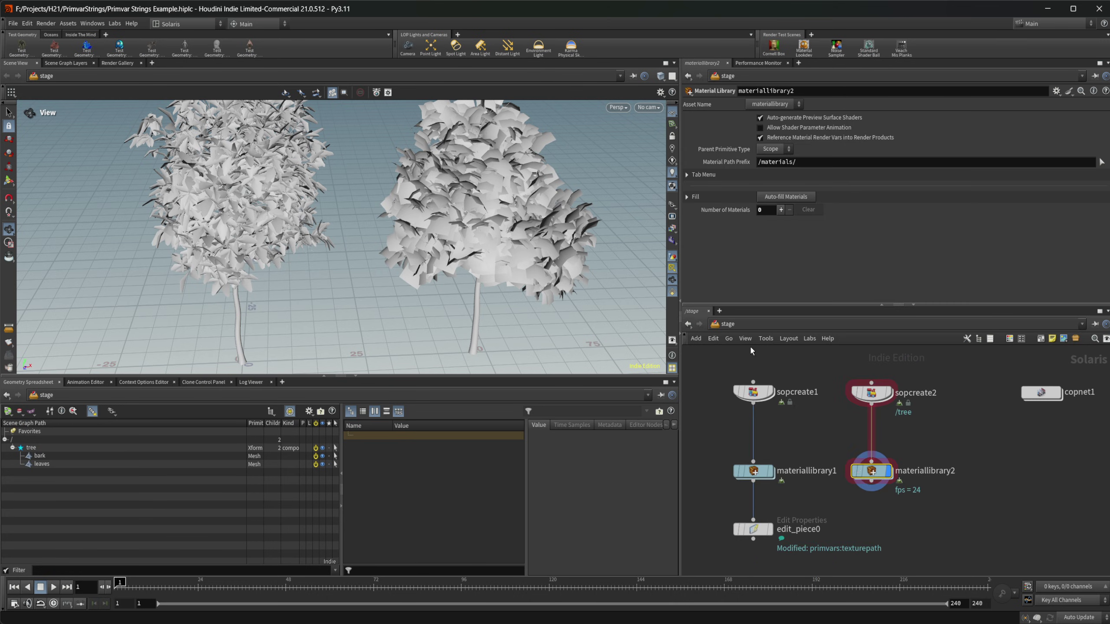
left_click(799, 197)
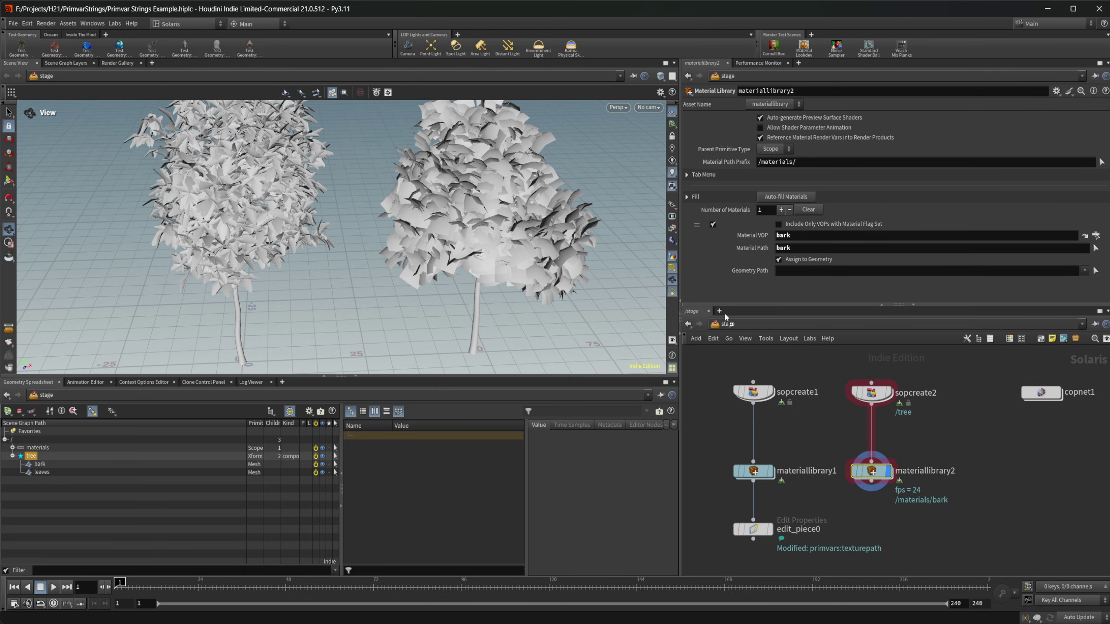
left_click_drag(794, 273, 796, 272)
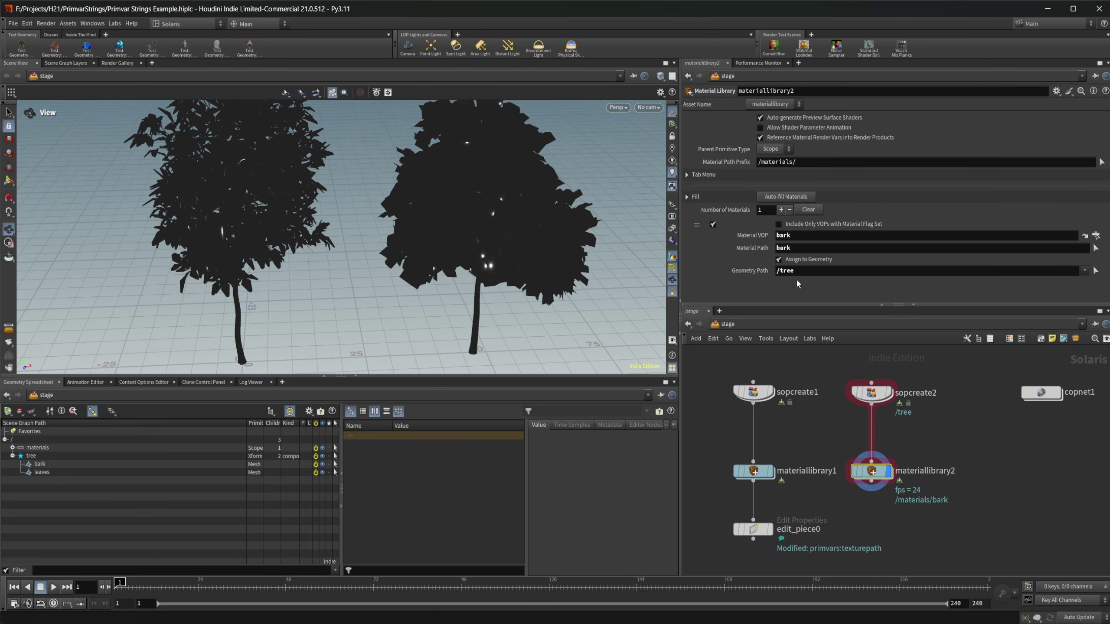
Step: Render the viewport with Karma XPU and examine the bark material on both trees' trunks and foliage
left_click(617, 107)
left_click(658, 165)
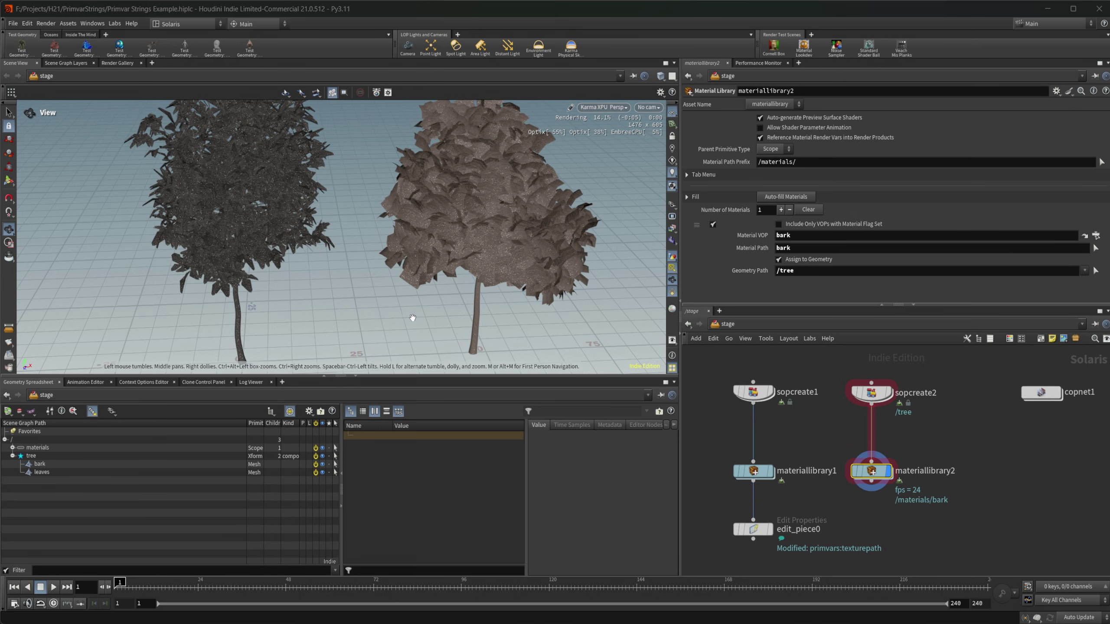
right_click_drag(232, 314, 304, 310)
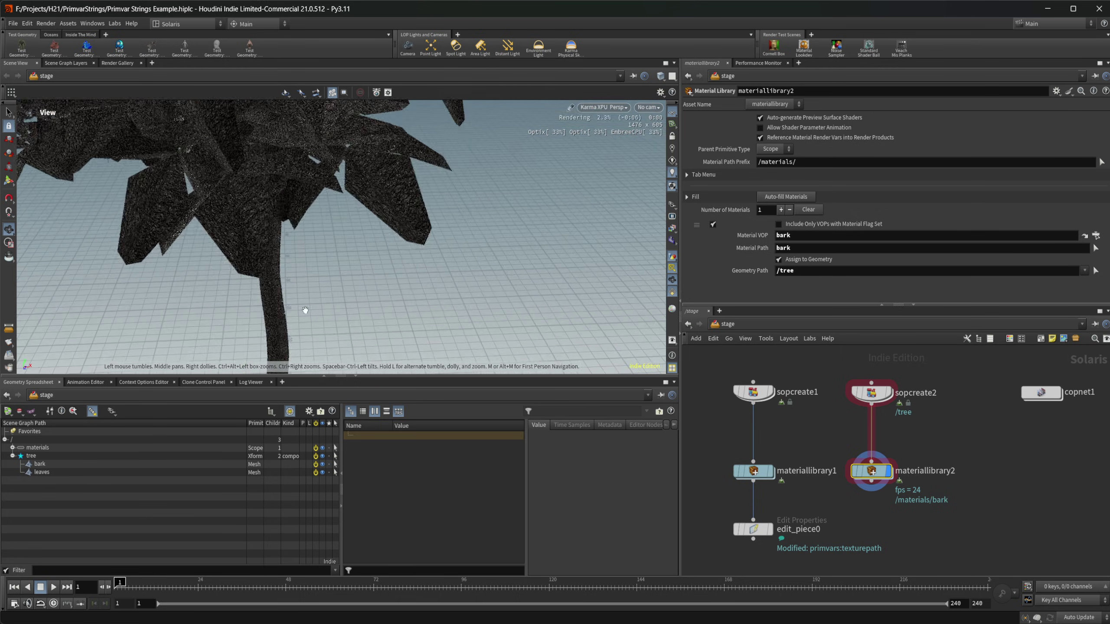
middle_click_drag(304, 310, 284, 248)
scroll(284, 248, "up", 3)
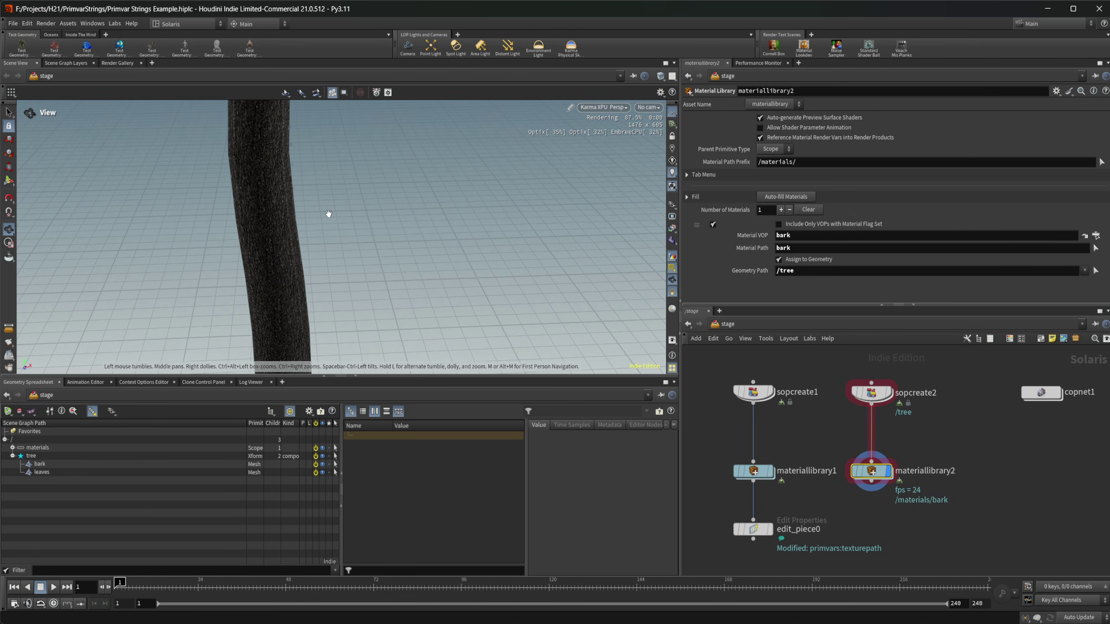
left_click_drag(289, 250, 184, 263)
right_click_drag(184, 263, 206, 297)
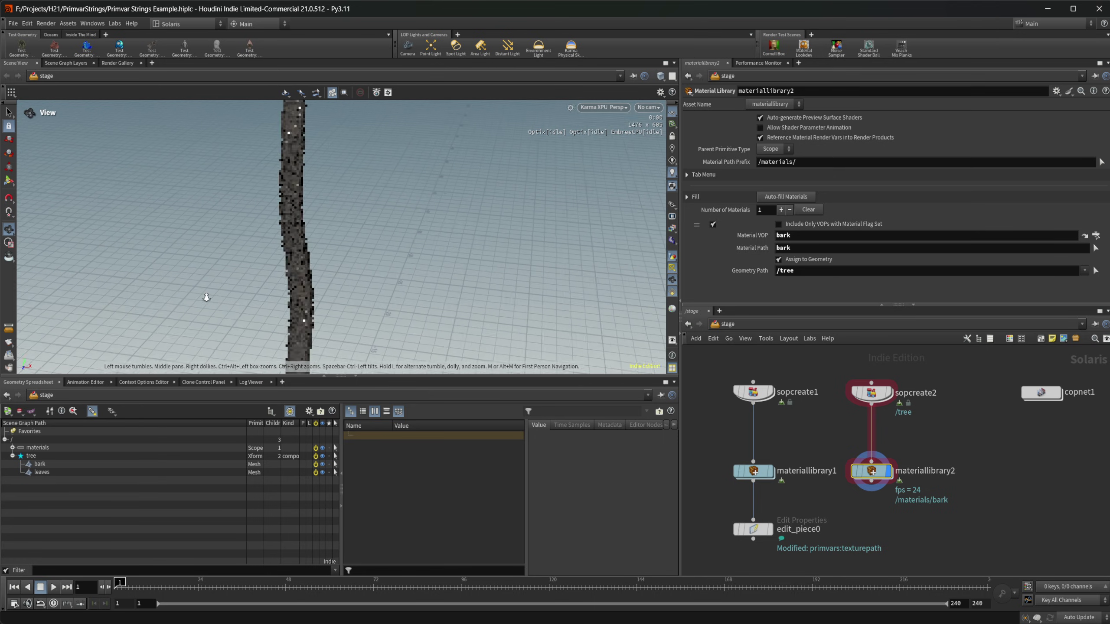
scroll(299, 298, "down", 3)
left_click_drag(379, 280, 421, 262)
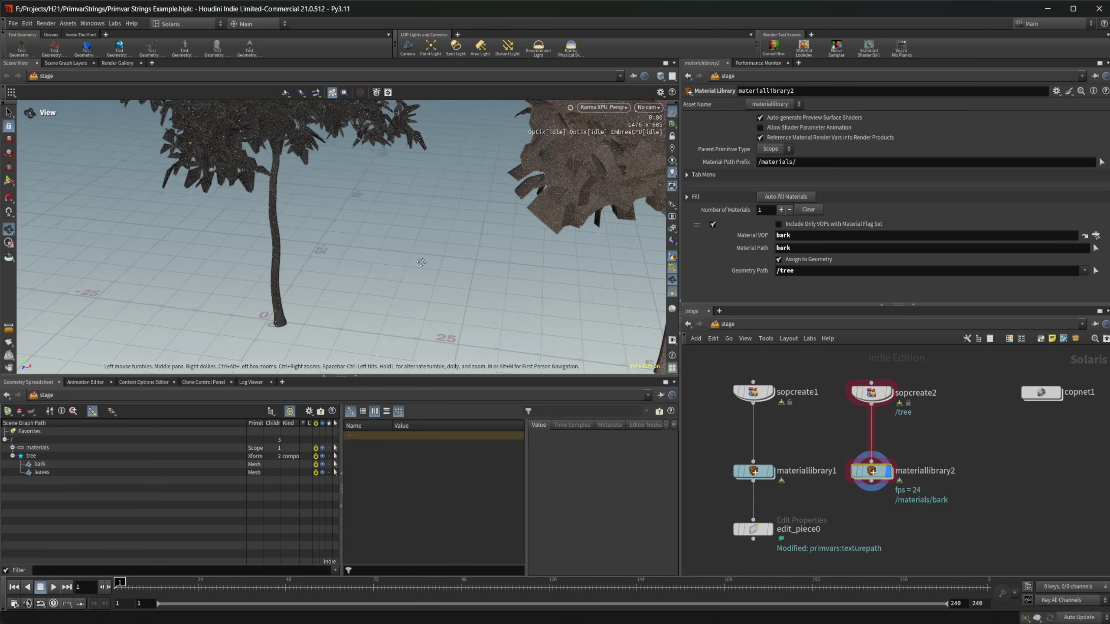
middle_click_drag(421, 262, 262, 214)
scroll(536, 263, "up", 3)
scroll(382, 216, "down", 3)
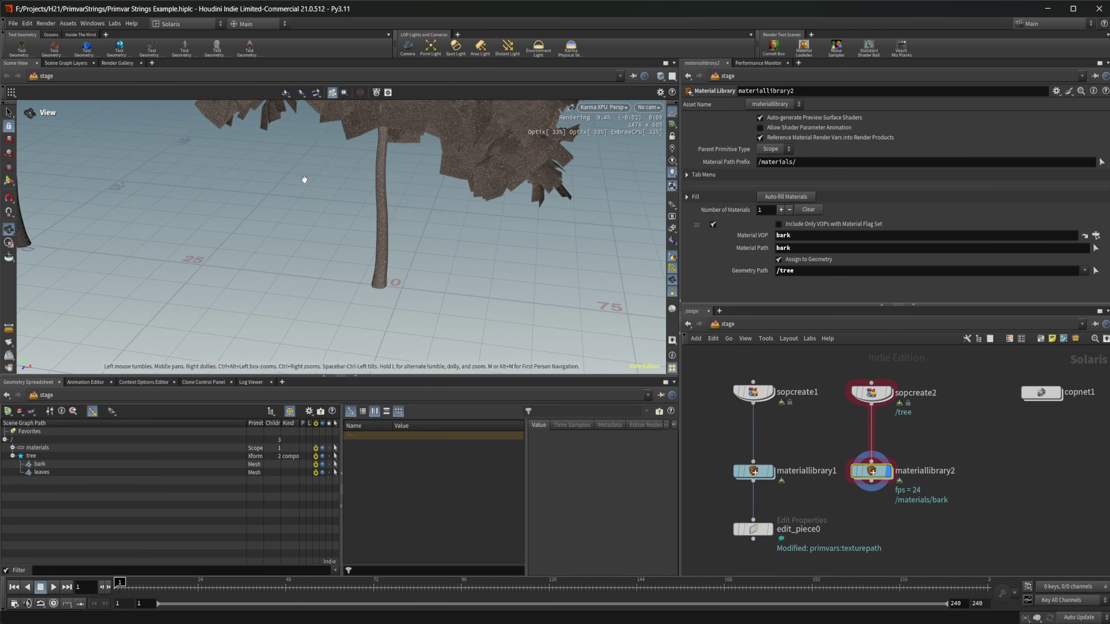
left_click_drag(305, 179, 549, 173)
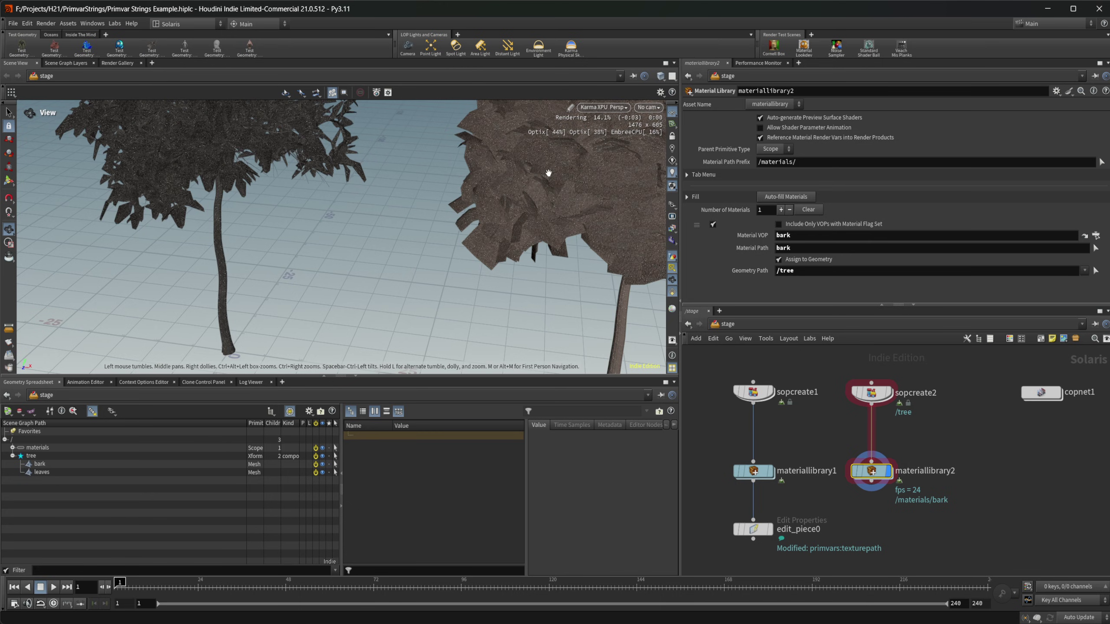
right_click_drag(408, 287, 312, 270)
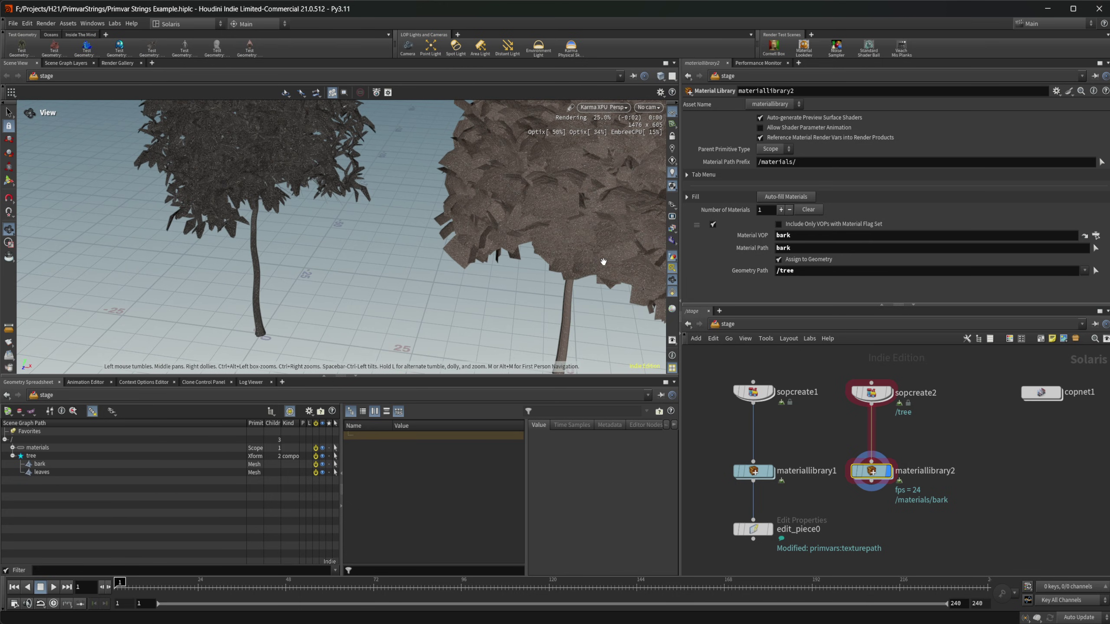
scroll(552, 191, "up", 5)
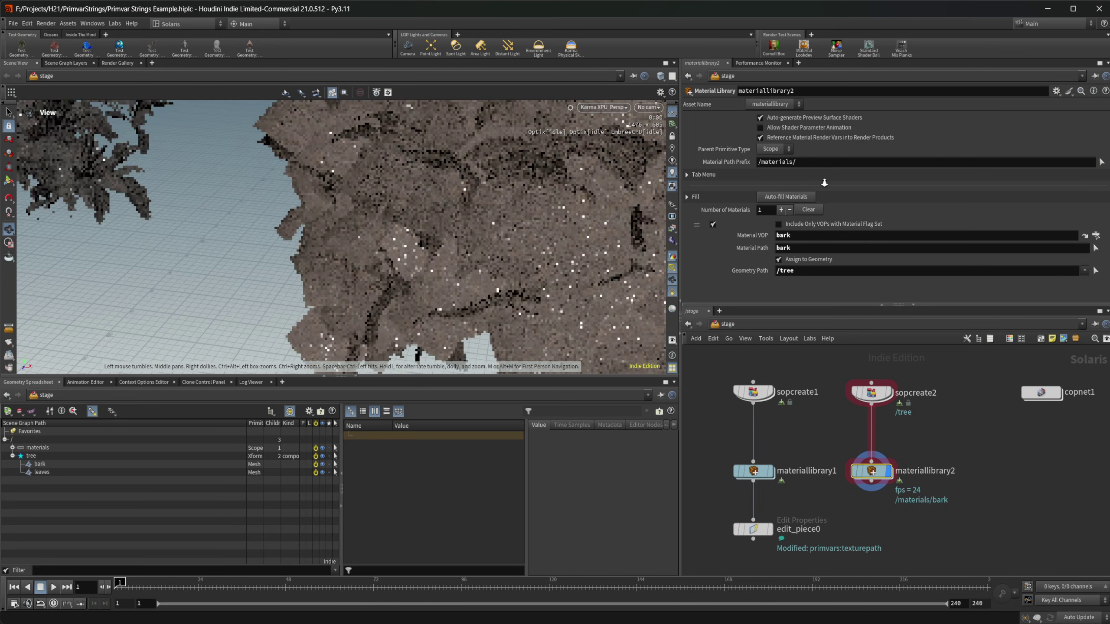
scroll(479, 256, "down", 3)
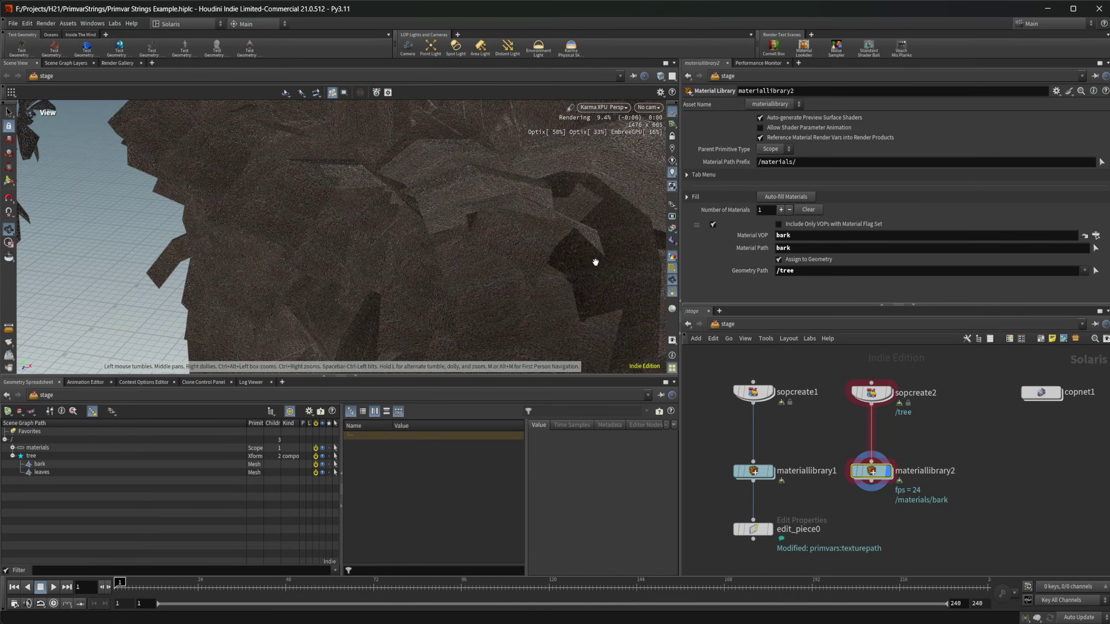
scroll(521, 282, "down", 5)
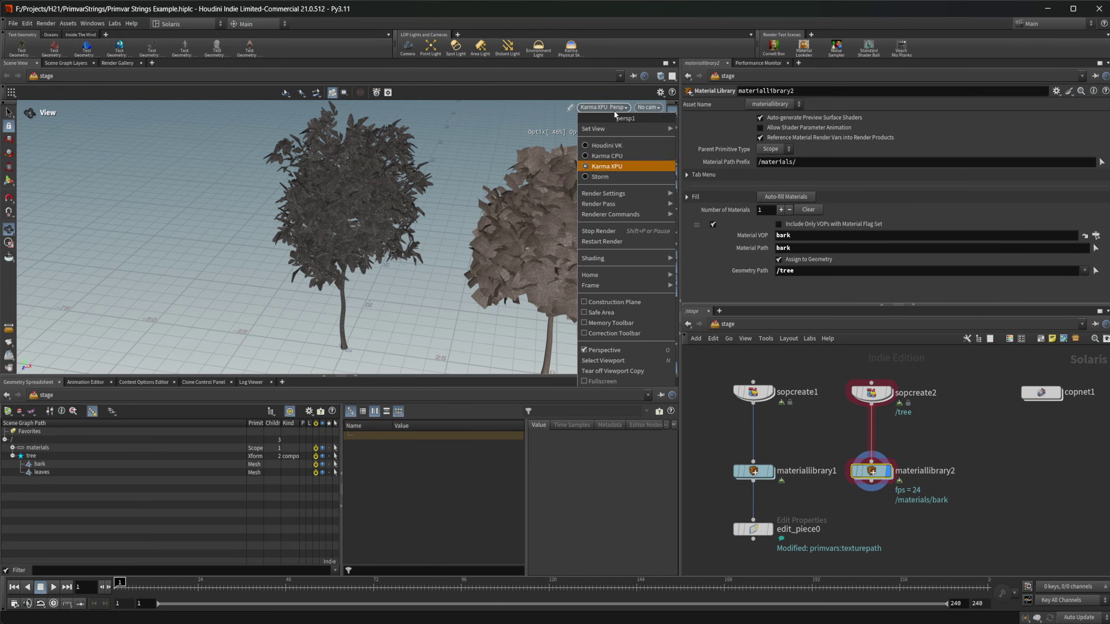
Step: Switch the viewport renderer back to Houdini VK and open sopcreate2's geometry network at the attribute wrangles
left_click(603, 108)
left_click(626, 147)
middle_click_drag(813, 471, 772, 394)
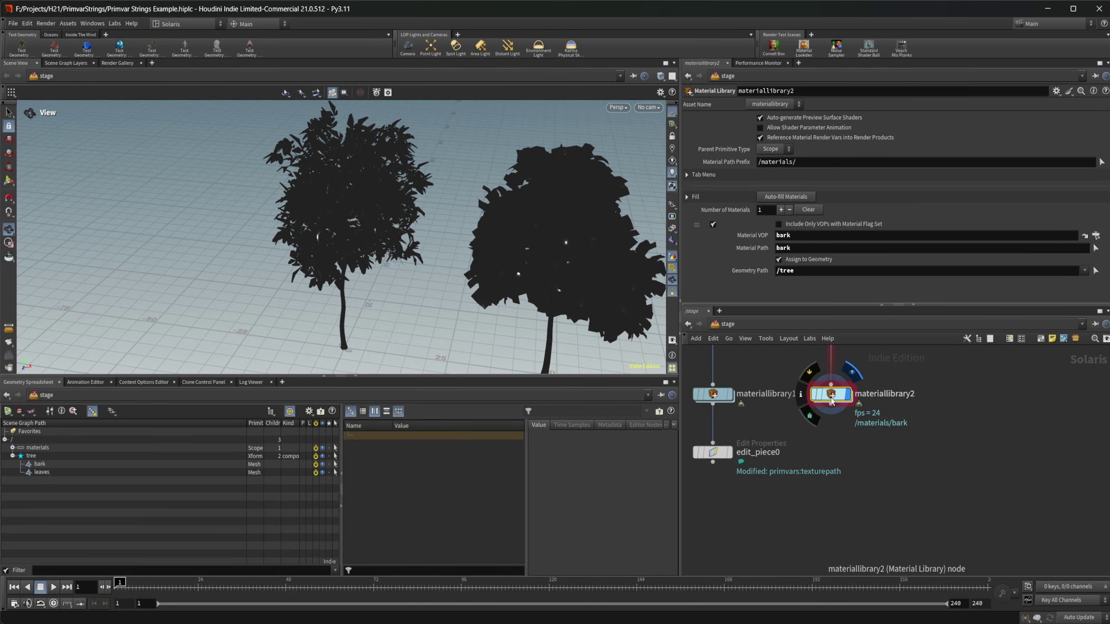
middle_click_drag(832, 437, 840, 507)
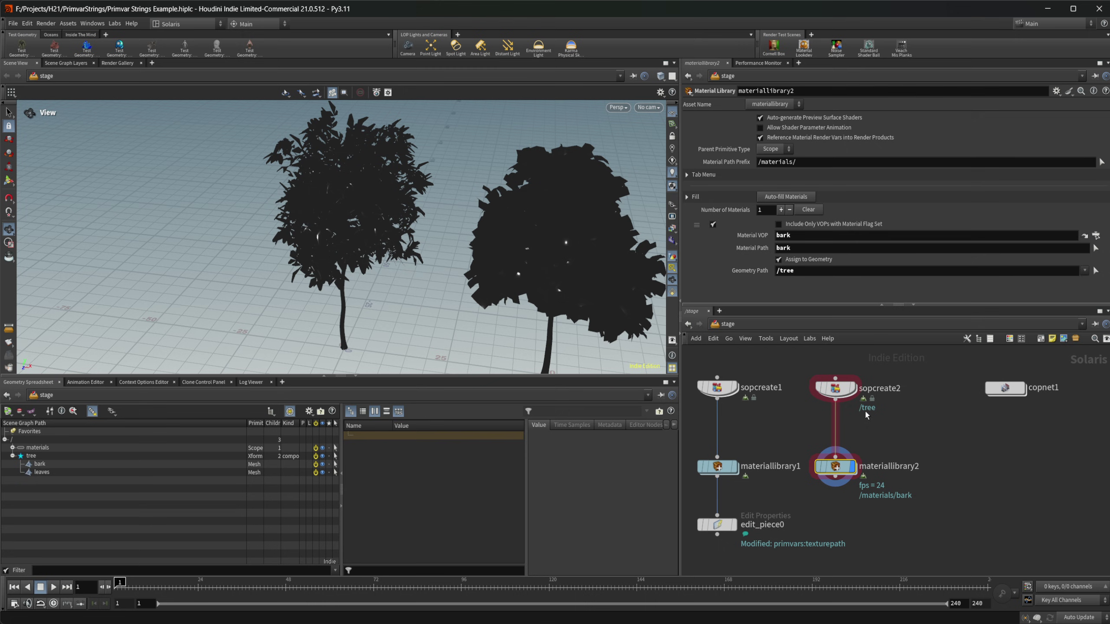
double_click(835, 389)
scroll(874, 505, "up", 5)
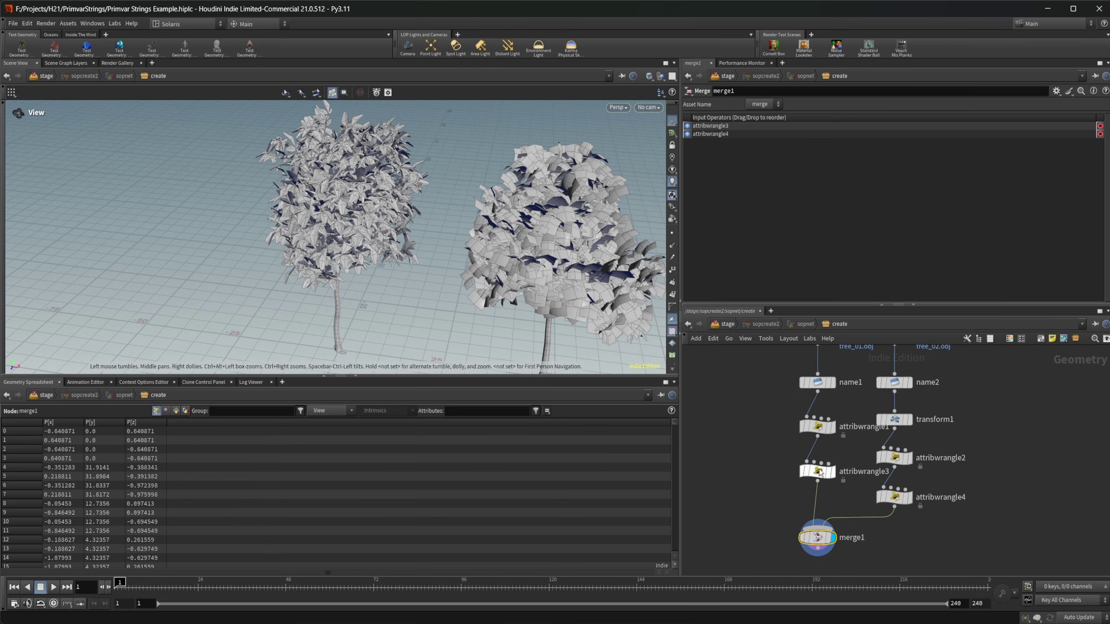
Step: Set the file path of attribwrangle3 to tree_01_leaves and of attribwrangle4 to tree_02_leaves
left_click(824, 476)
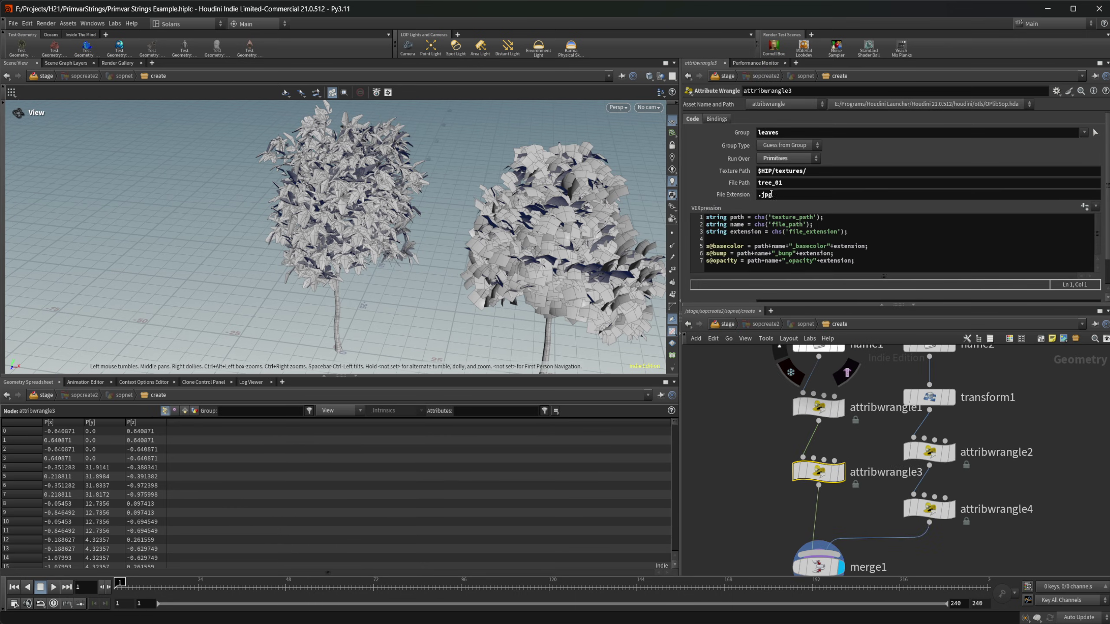
left_click(792, 184)
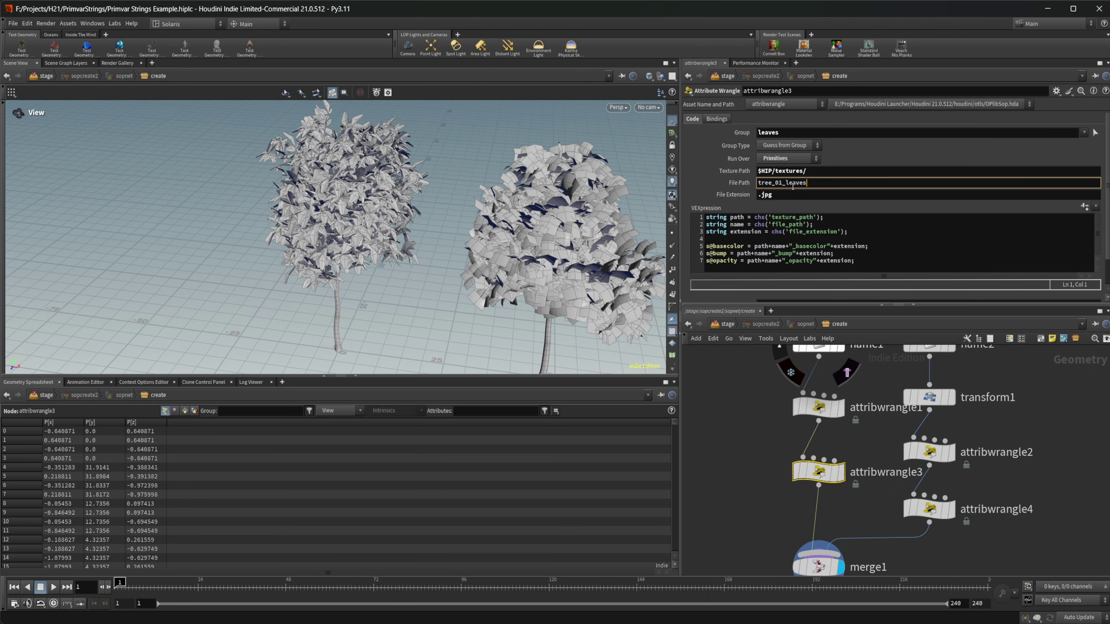
key("Return")
left_click(929, 509)
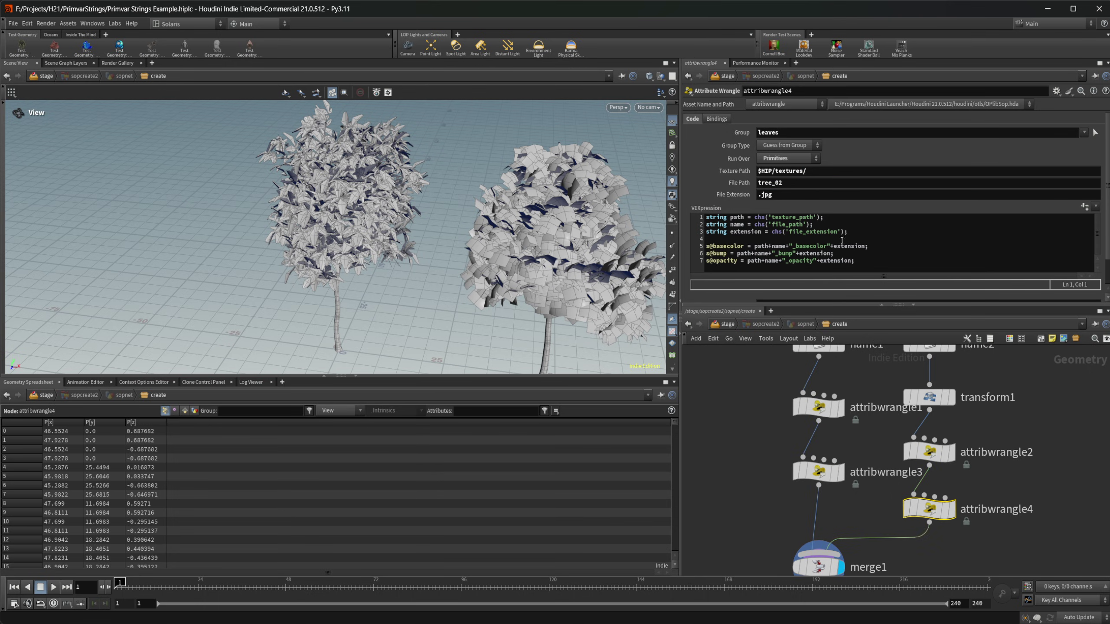
left_click(799, 184)
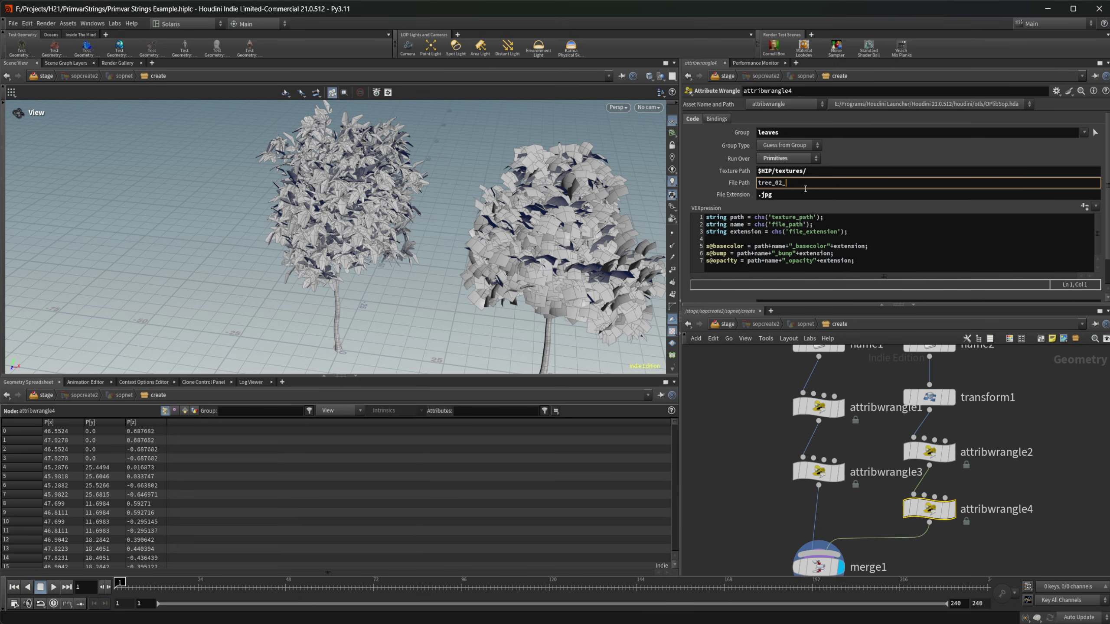
type("_leaves")
key("Return")
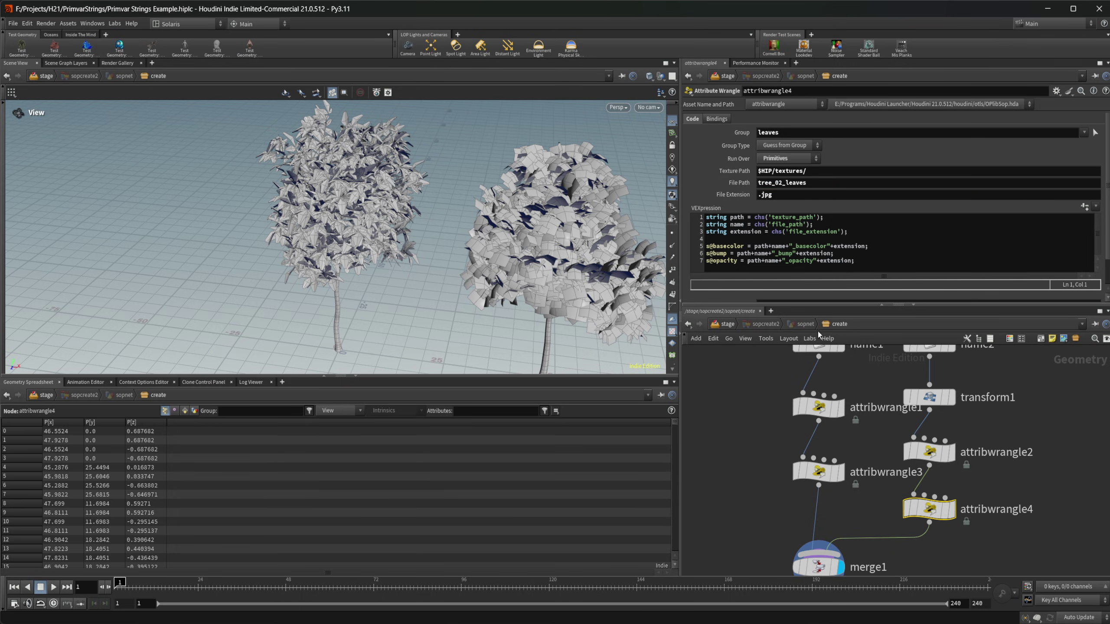
Step: Return to the stage network, render the viewport with Karma XPU, and examine the leaf textures on both trees
left_click(735, 325)
left_click(622, 108)
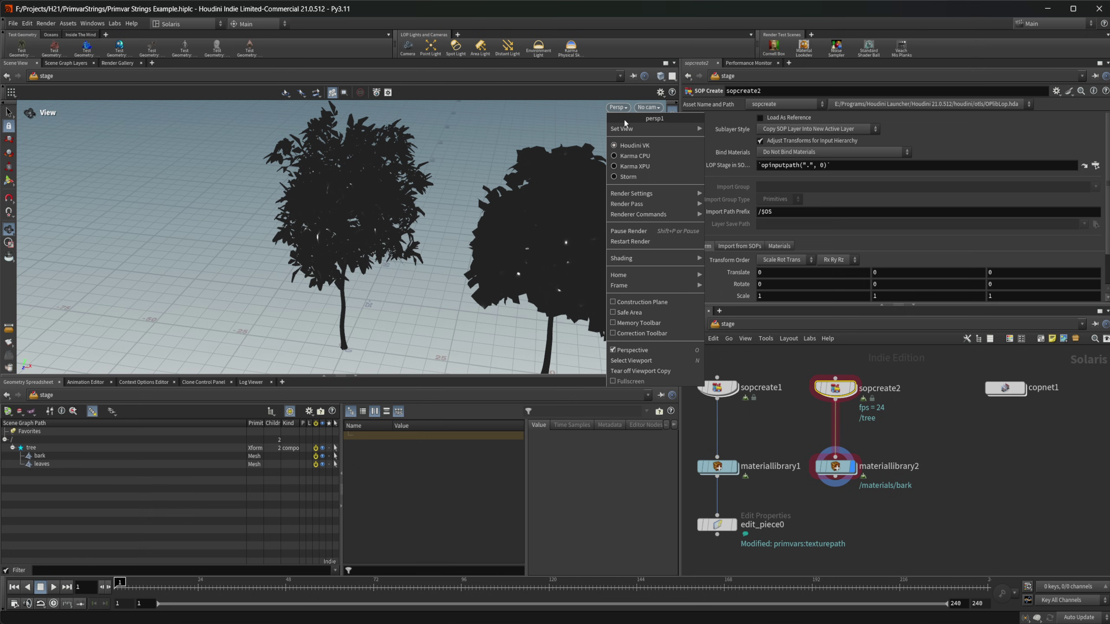
left_click(654, 168)
right_click_drag(362, 218, 525, 208)
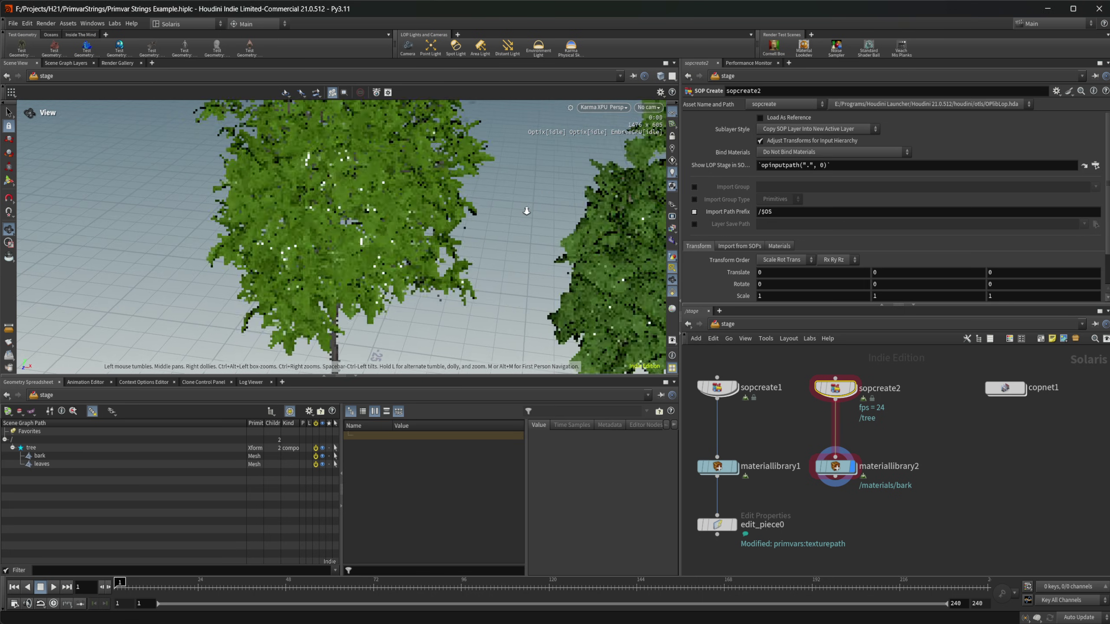
left_click_drag(298, 243, 377, 229)
scroll(376, 236, "down", 5)
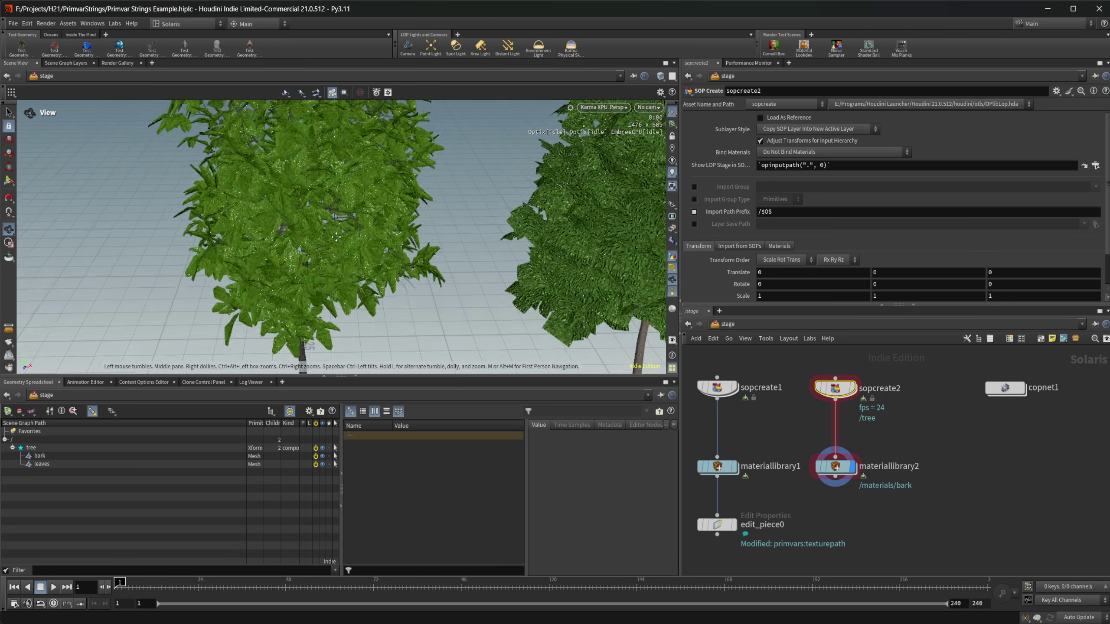
Step: Switch the viewport to Houdini VK and add a dome light after materiallibrary2 using the texture F:/HDRIs/rainforest_trail_4k.exr.rat
left_click(603, 107)
left_click(617, 144)
middle_click_drag(836, 506, 826, 438)
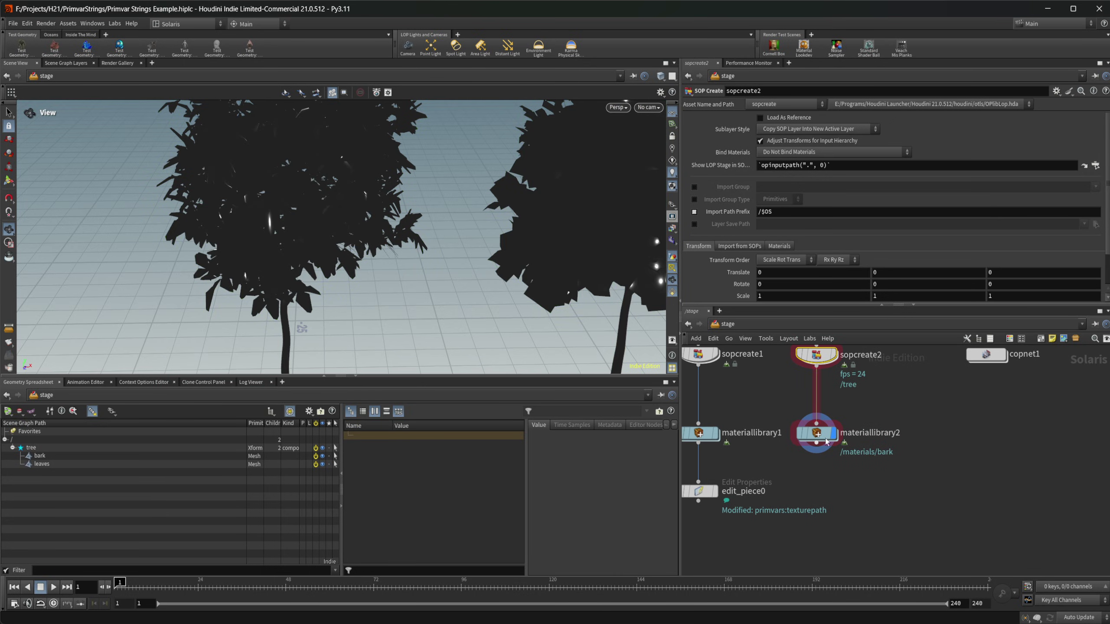
left_click(539, 47)
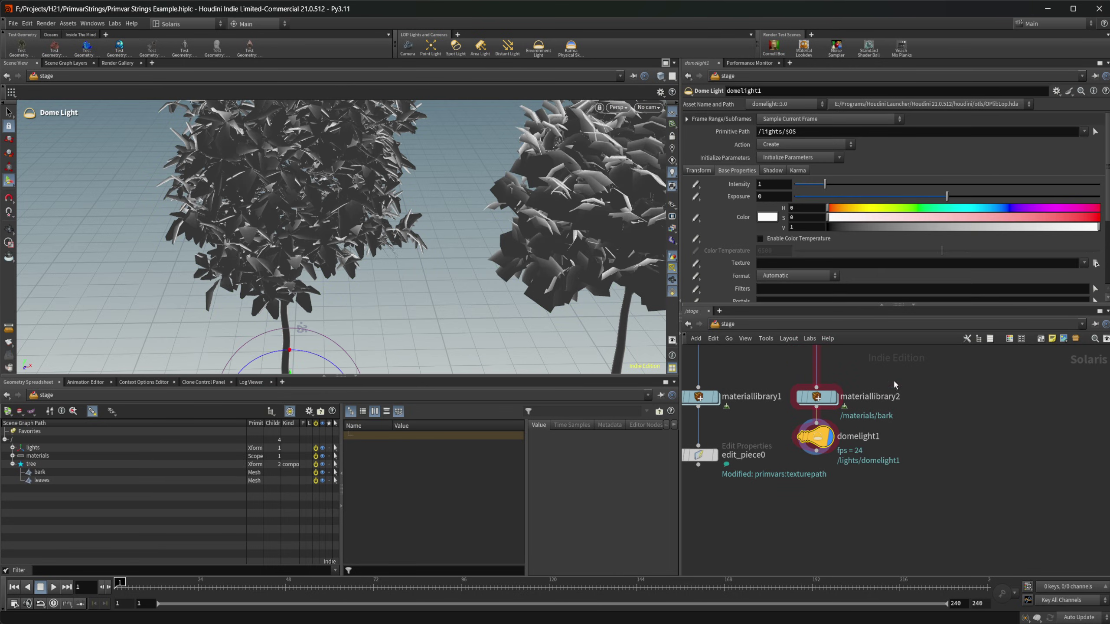
left_click(1085, 262)
left_click(1095, 274)
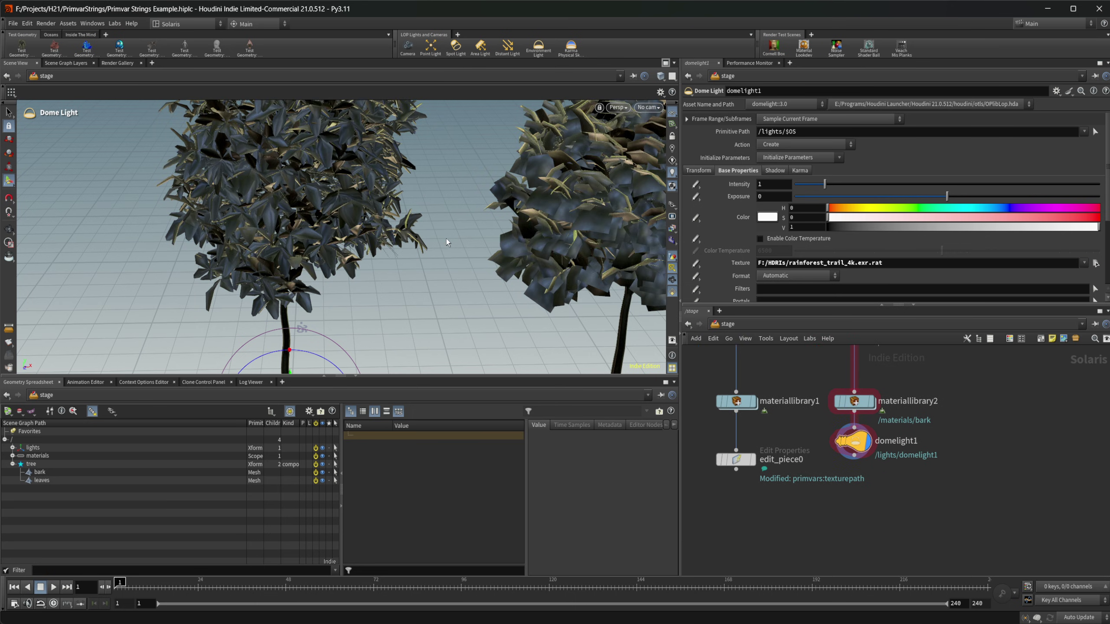
Step: Select materiallibrary2, render the viewport with Karma XPU, and examine the first tree's leaves up close under the dome light
mouse_move(446, 239)
left_mouse_down("alt")
mouse_move(429, 243)
mouse_move(443, 241)
left_mouse_up("alt")
right_click_drag(456, 240, 403, 258, "alt")
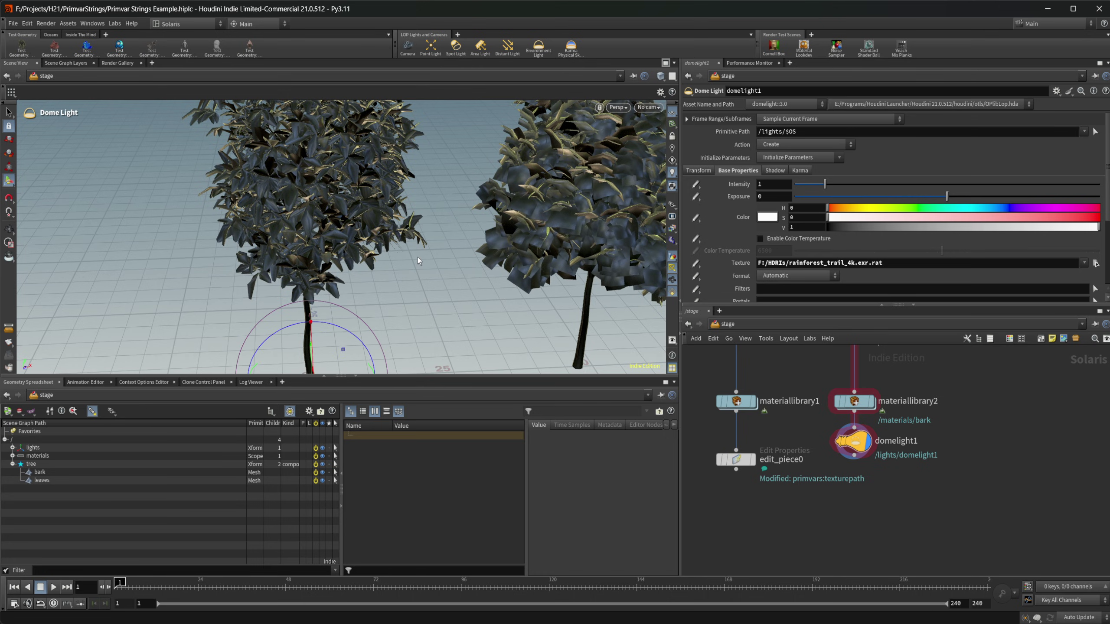
left_click(853, 405)
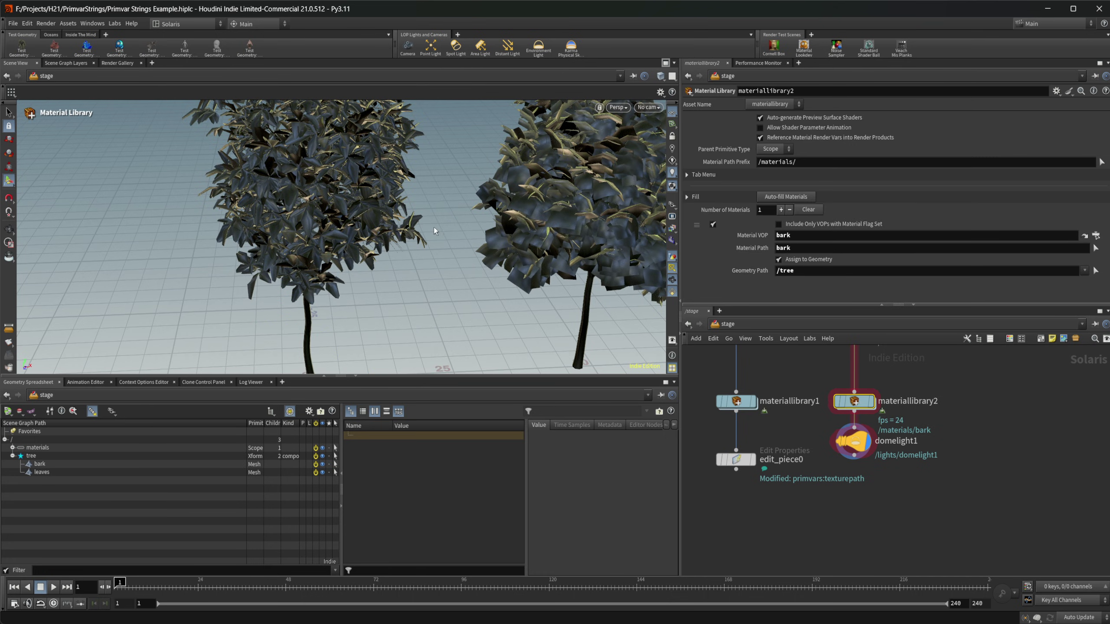
left_click(617, 107)
left_click(657, 164)
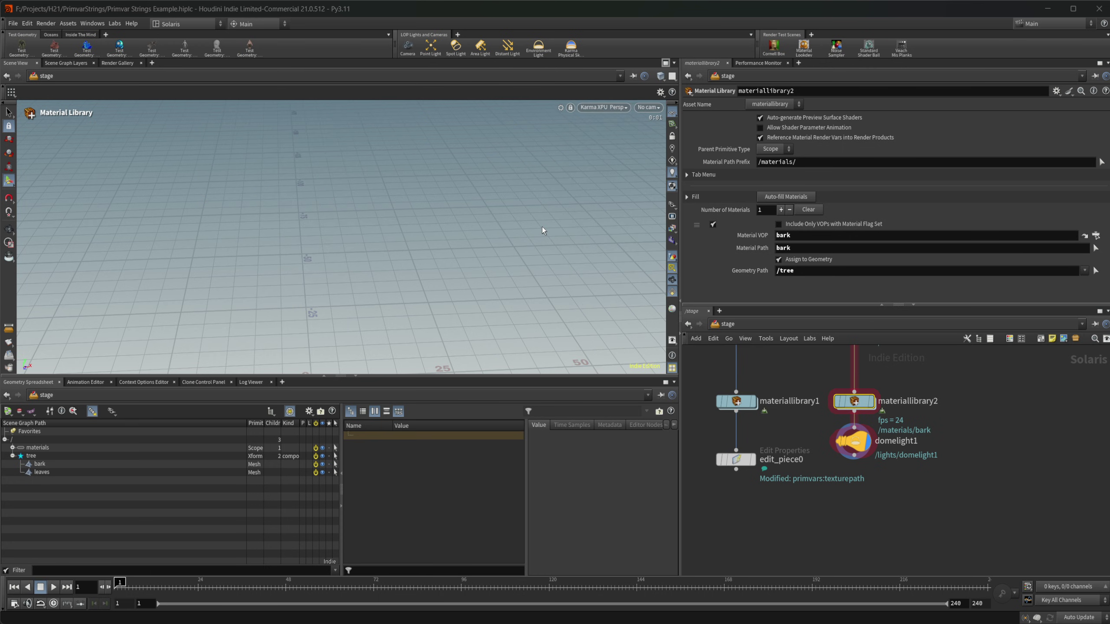
key("Escape")
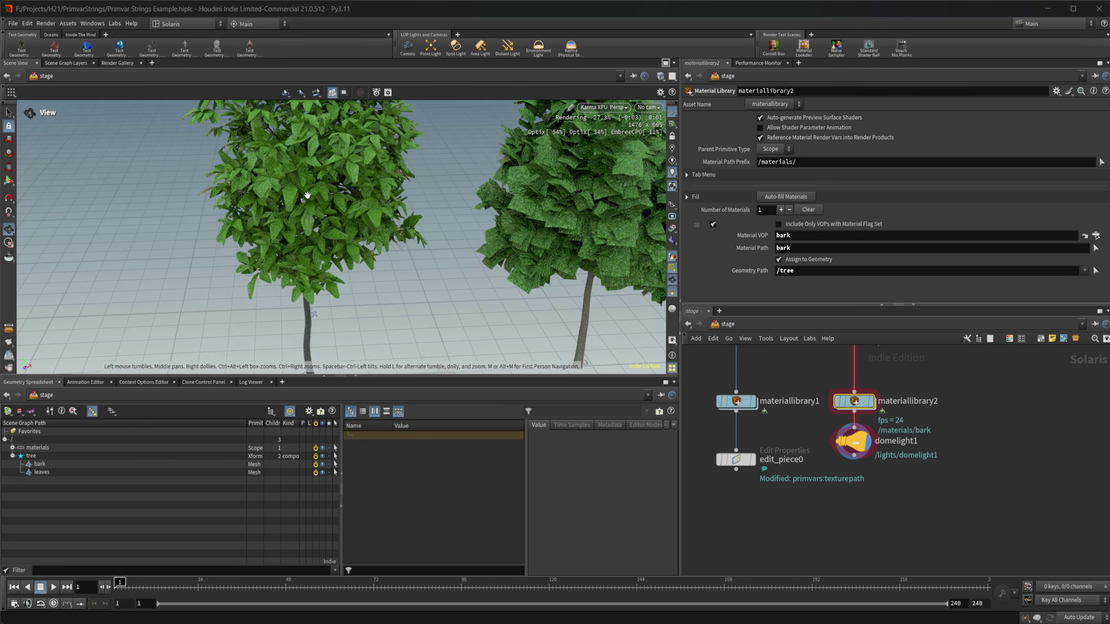
right_click_drag(308, 195, 572, 144)
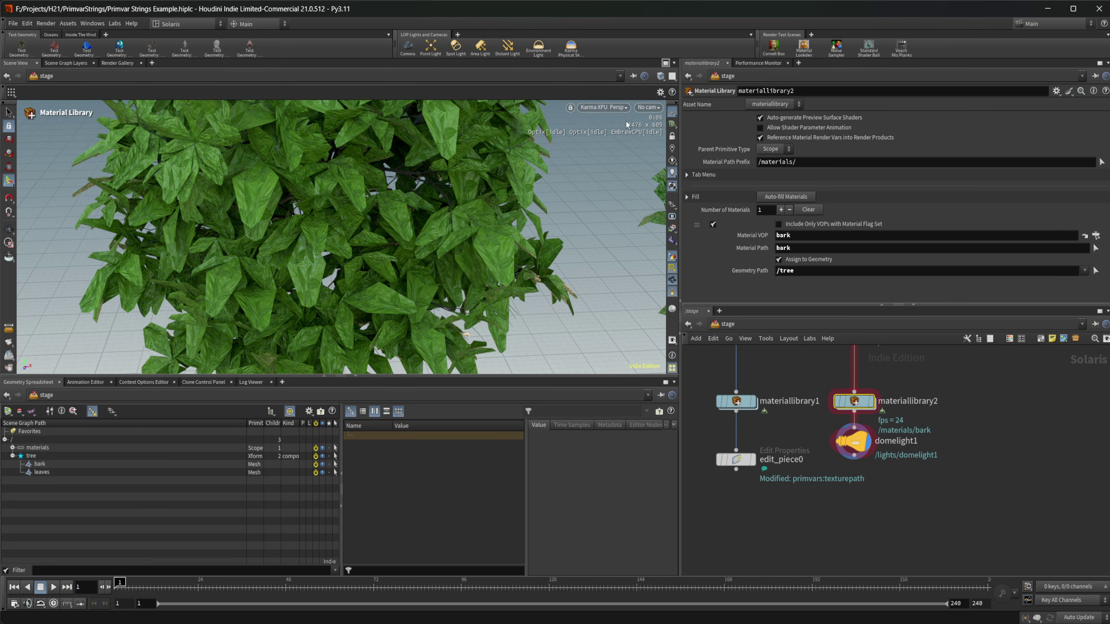
Step: Switch the viewport back to Houdini VK and duplicate mtlxgeompropvalueuniform2 with mtlximage2 below mtlxnormal1 inside the bark material
left_click(603, 107)
left_click(603, 146)
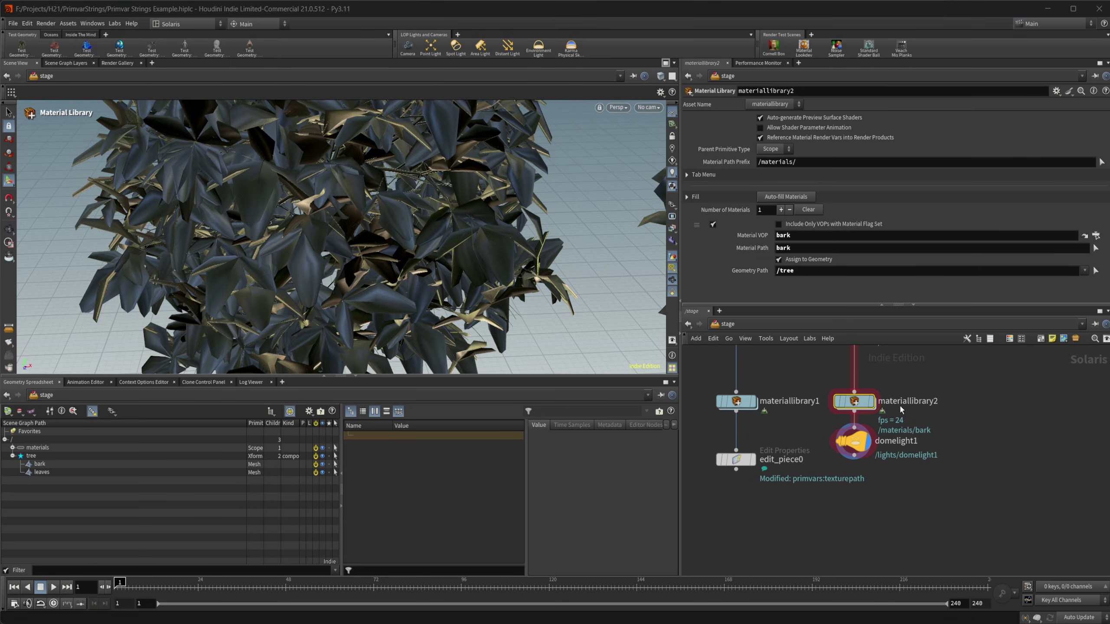
double_click(854, 402)
double_click(872, 446)
middle_click_drag(895, 442, 902, 371)
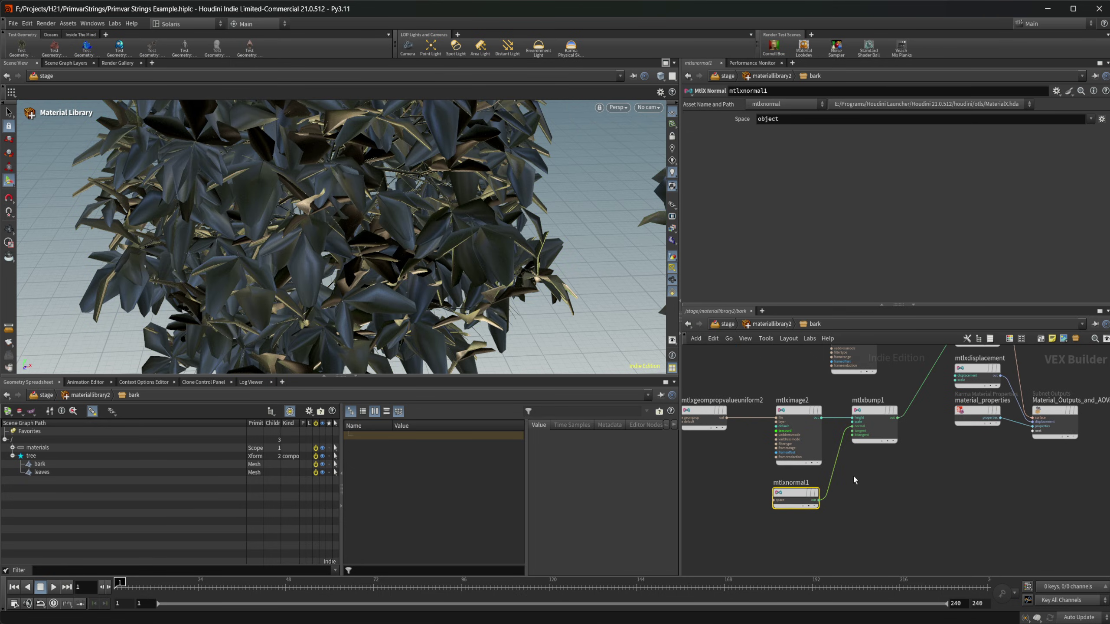
left_click(854, 481)
middle_click_drag(851, 488, 867, 486)
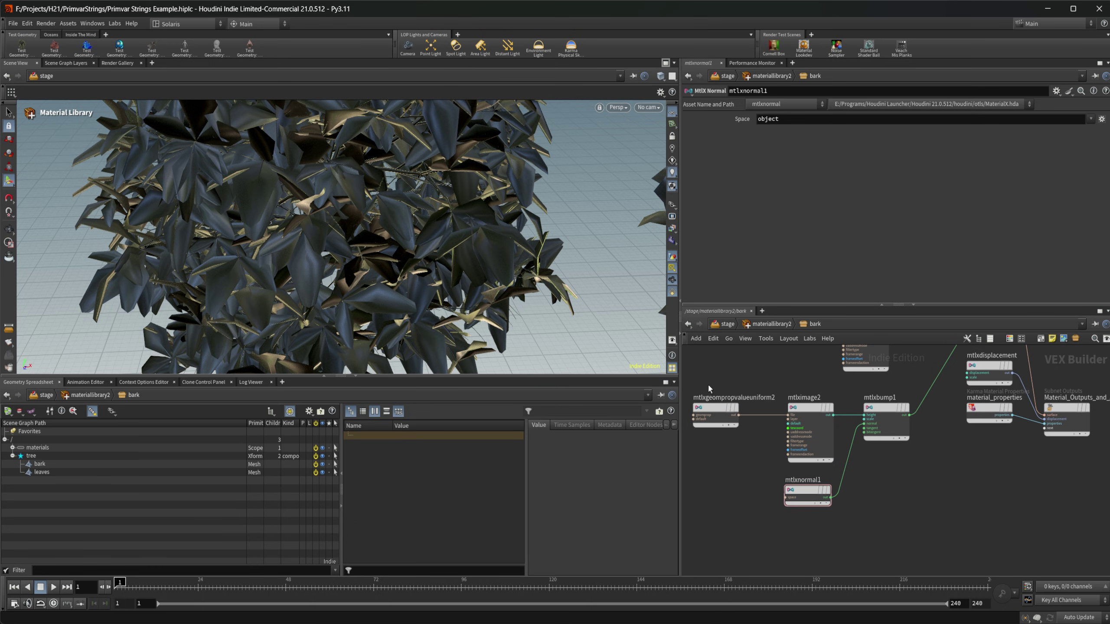
left_click_drag(709, 377, 833, 530)
middle_click_drag(878, 510, 856, 462)
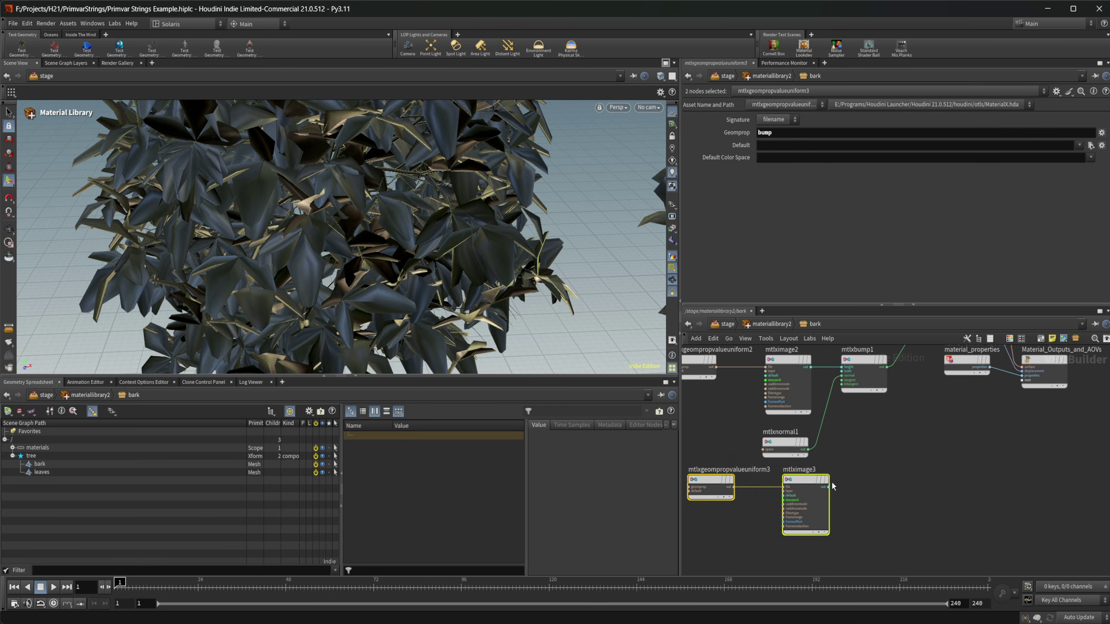
Step: Use the Float signature on mtlximage3 and set the geomprop of mtlxgeompropvalueuniform3 to opacity
left_click(829, 486)
left_click(777, 119)
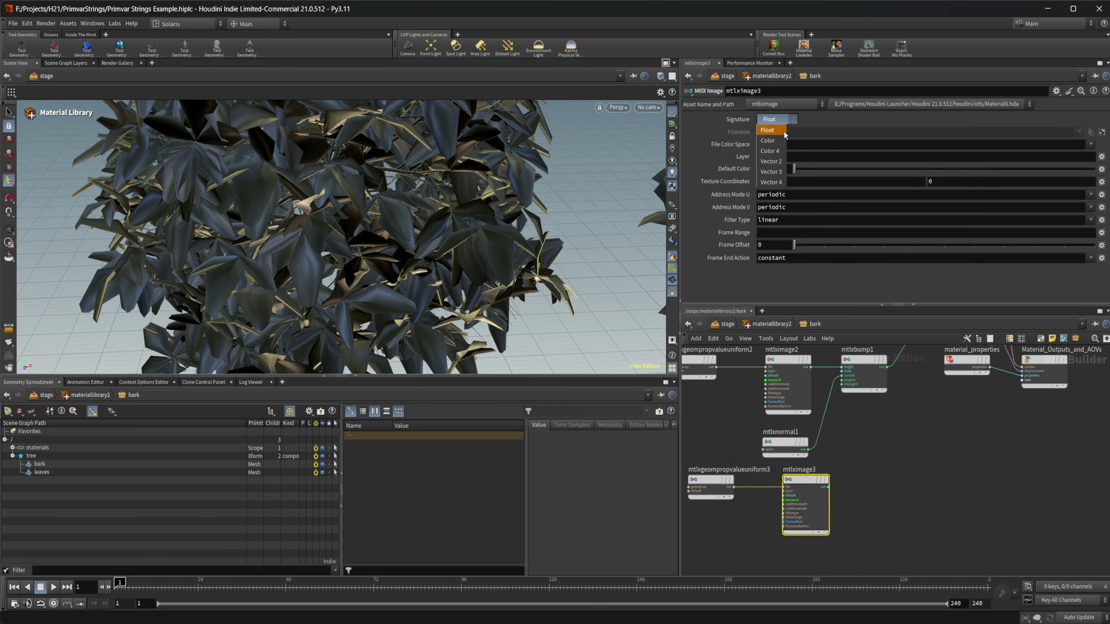
left_click(776, 131)
left_click(710, 479)
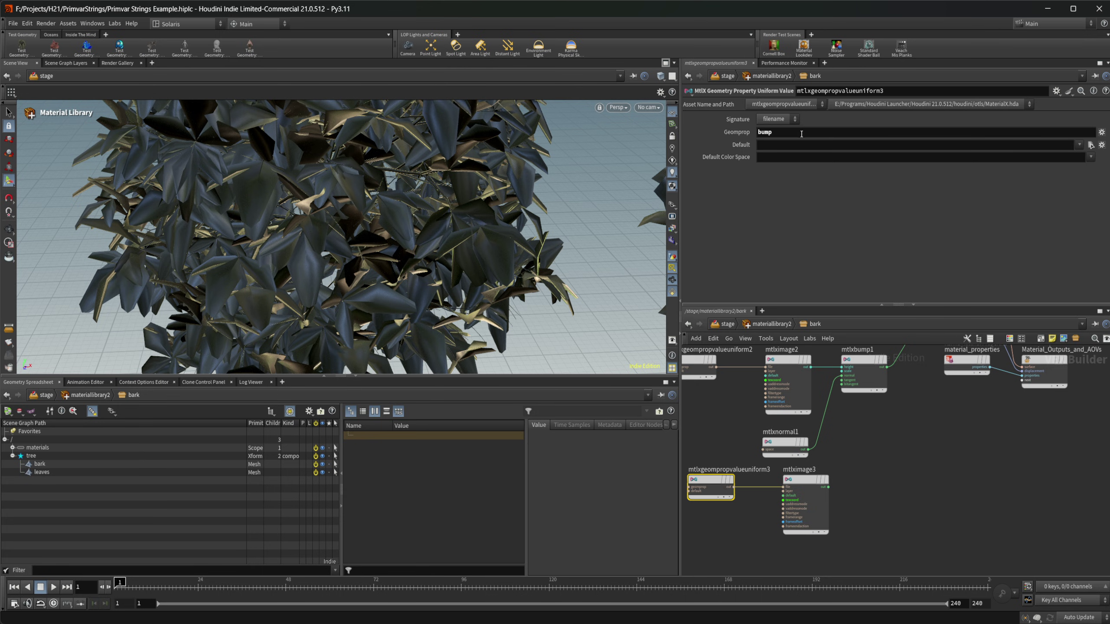
left_click_drag(785, 132, 685, 139)
type("opacity")
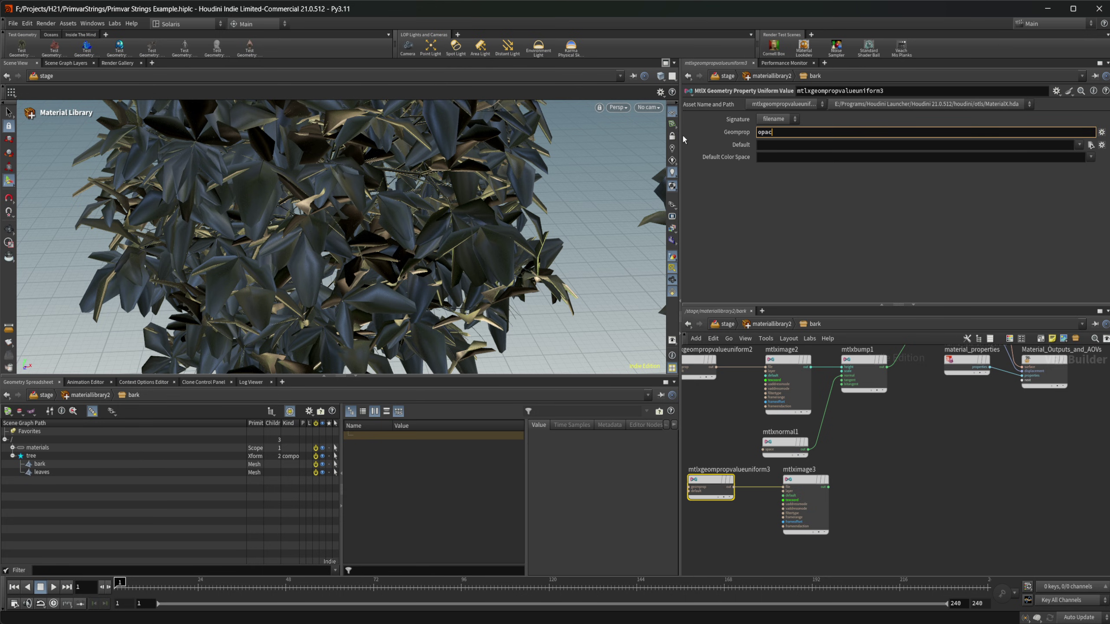
key("Return")
Step: Connect mtlximage3's output to the opacity input of mtlxstandard_surface
left_click(828, 487)
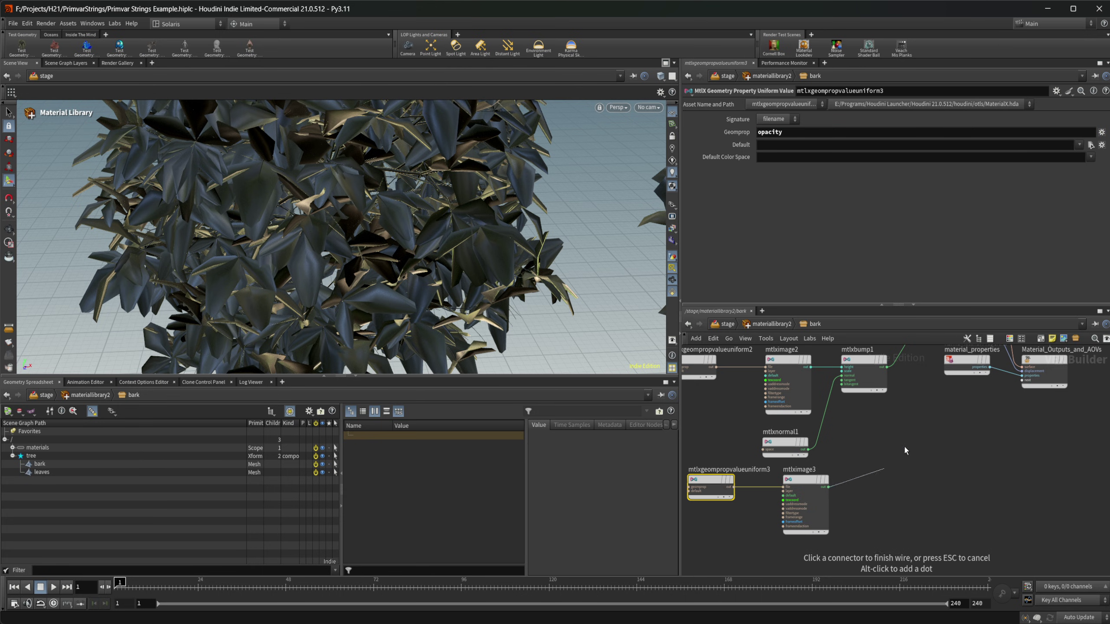
middle_click_drag(905, 449, 865, 553)
left_click(904, 393)
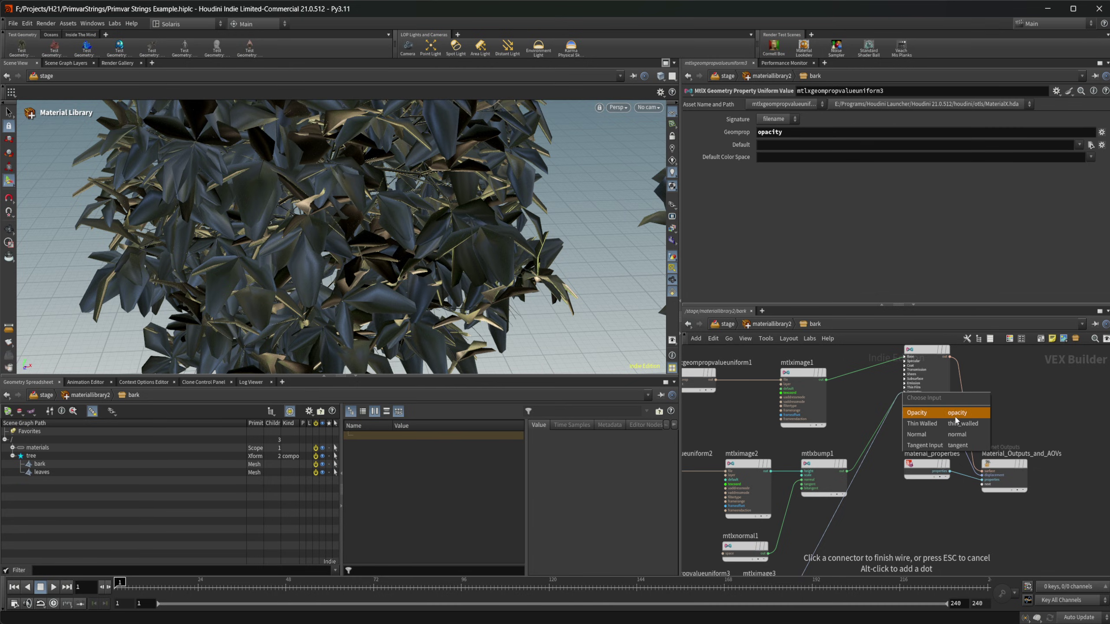
left_click(936, 413)
Step: Return to the stage network, render with Karma XPU, and examine the opacity cutouts on both trees' leaves
left_click(726, 324)
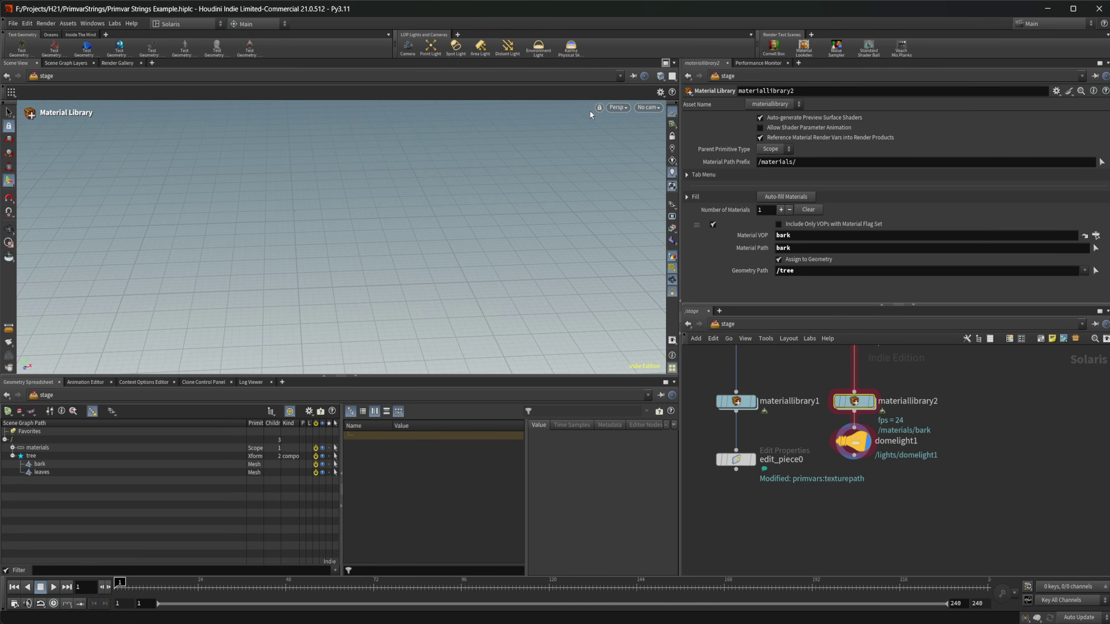
left_click(618, 107)
left_click(633, 166)
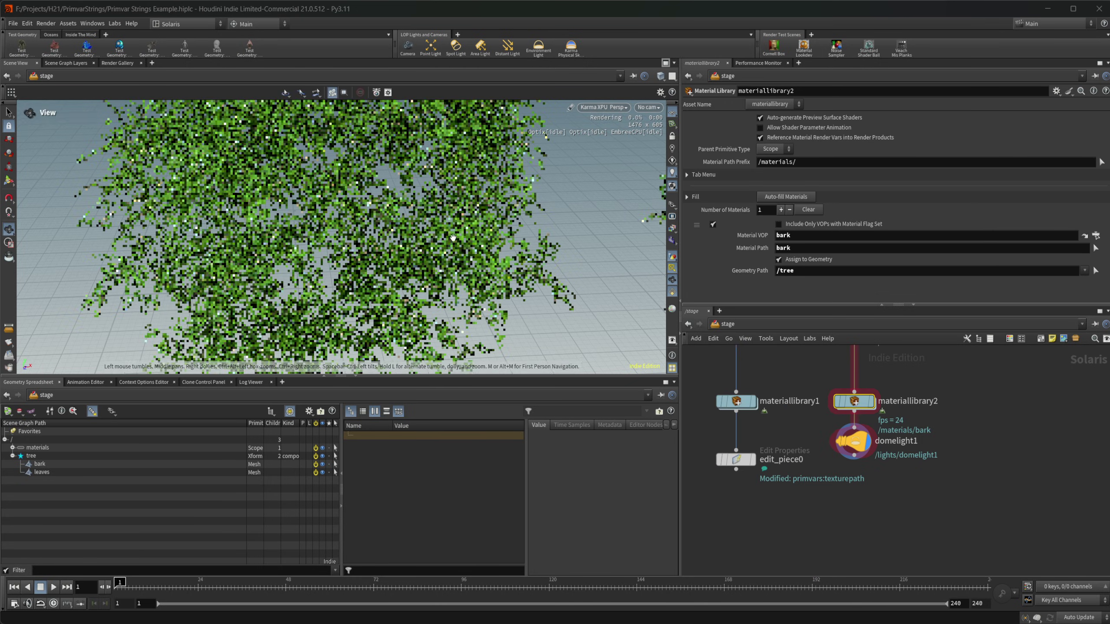
scroll(453, 238, "down", 5)
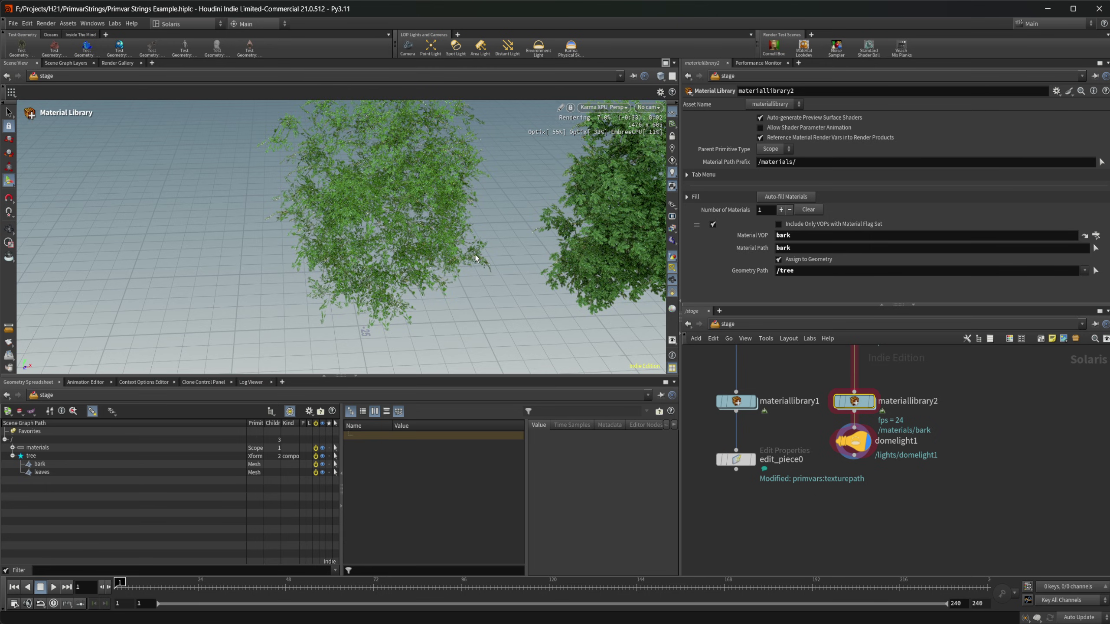
Step: Switch the viewport back to Houdini VK and duplicate the bark material subnetwork inside materiallibrary2
left_click(603, 107)
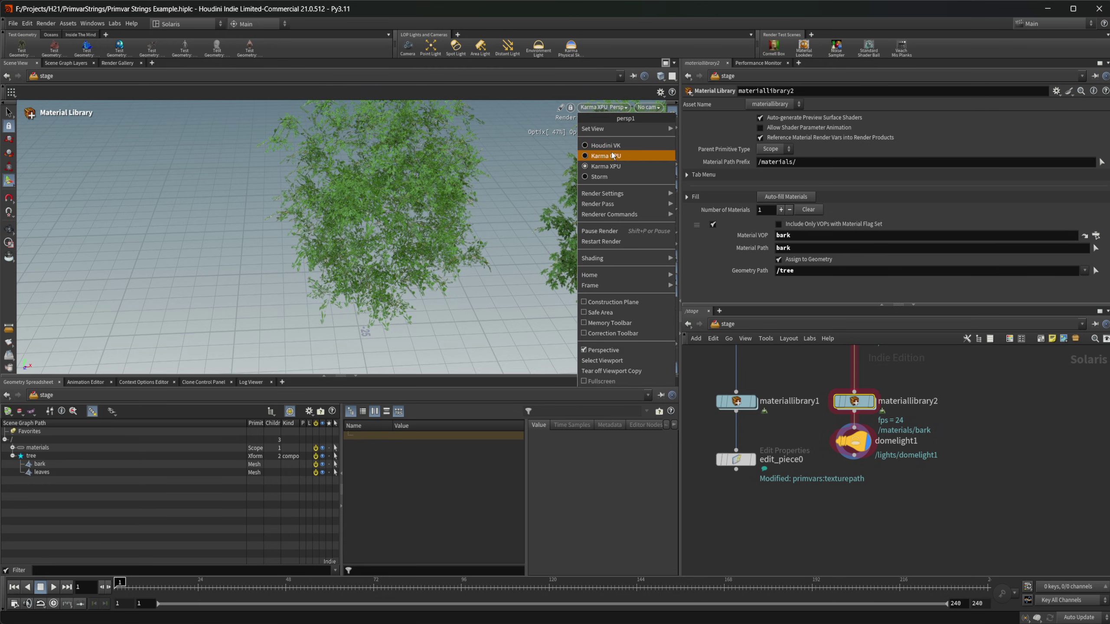
left_click(623, 153)
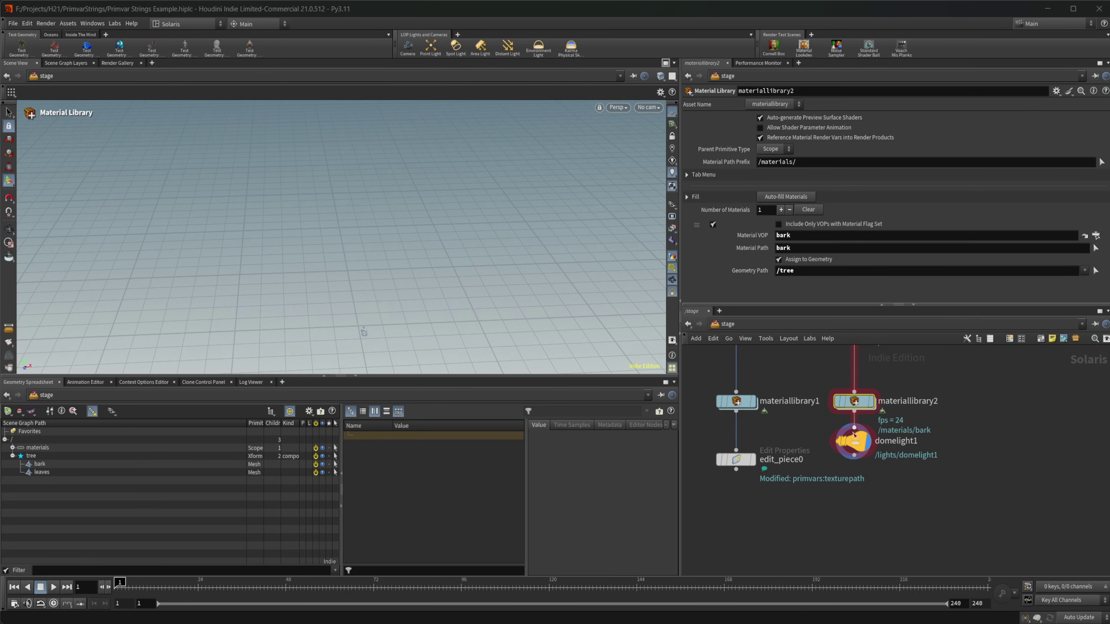
double_click(852, 403)
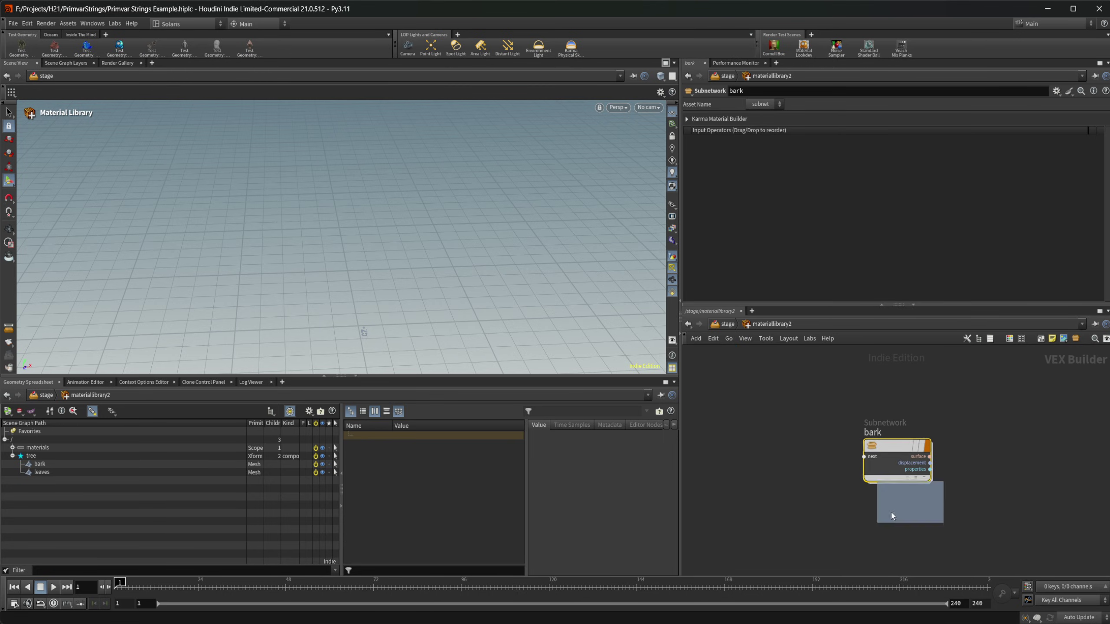
mouse_move(892, 513)
left_mouse_down("alt")
mouse_move(887, 549)
mouse_move(890, 525)
mouse_move(901, 527)
left_mouse_up("alt")
Step: Examine the opacity image and geomprop nodes inside the duplicated bark subnetwork, and return to materiallibrary2
double_click(899, 526)
left_click(761, 325)
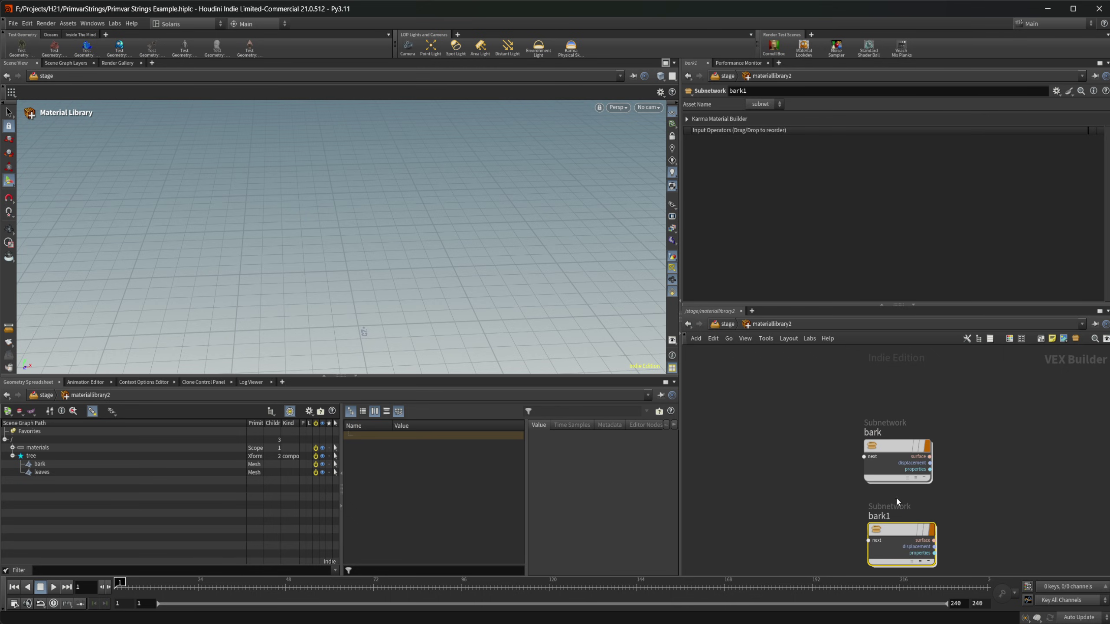
double_click(900, 535)
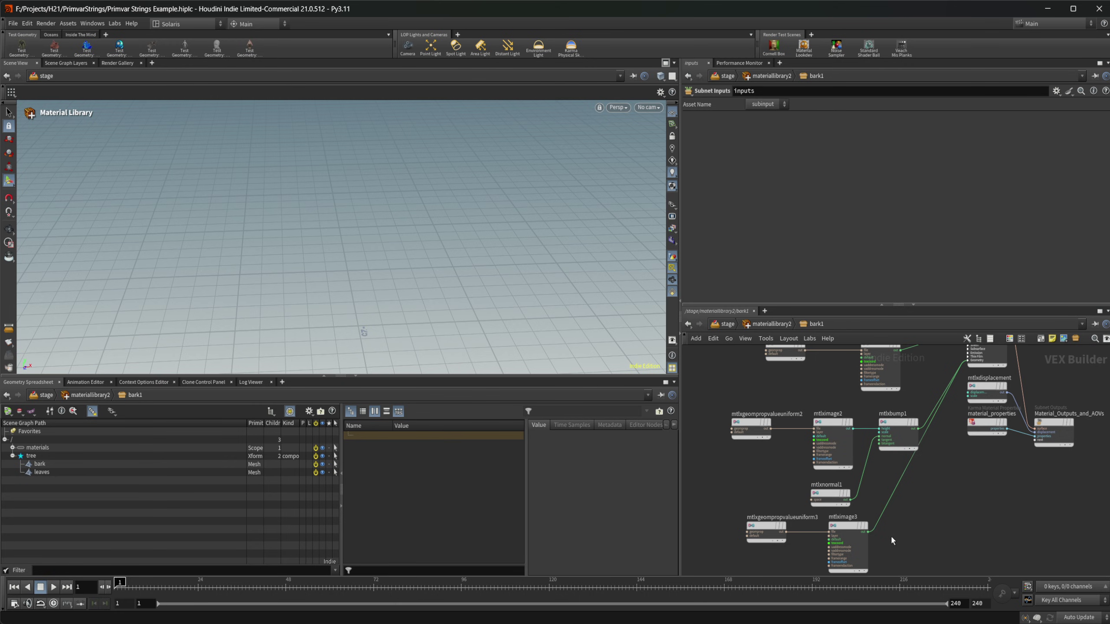
middle_click_drag(922, 516, 914, 497)
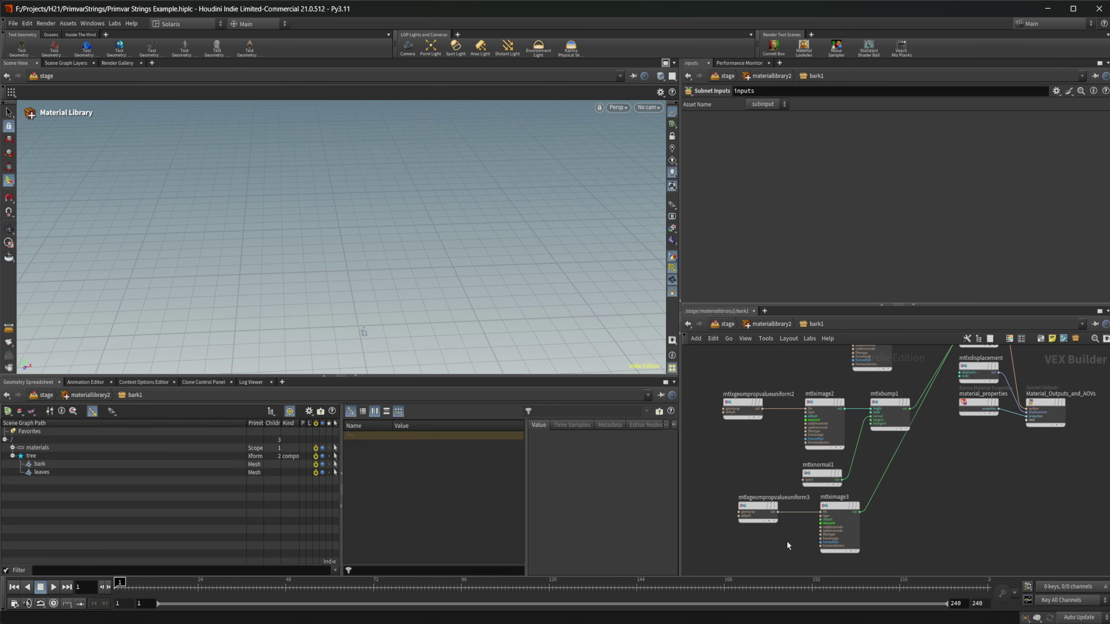
scroll(793, 539, "up", 3)
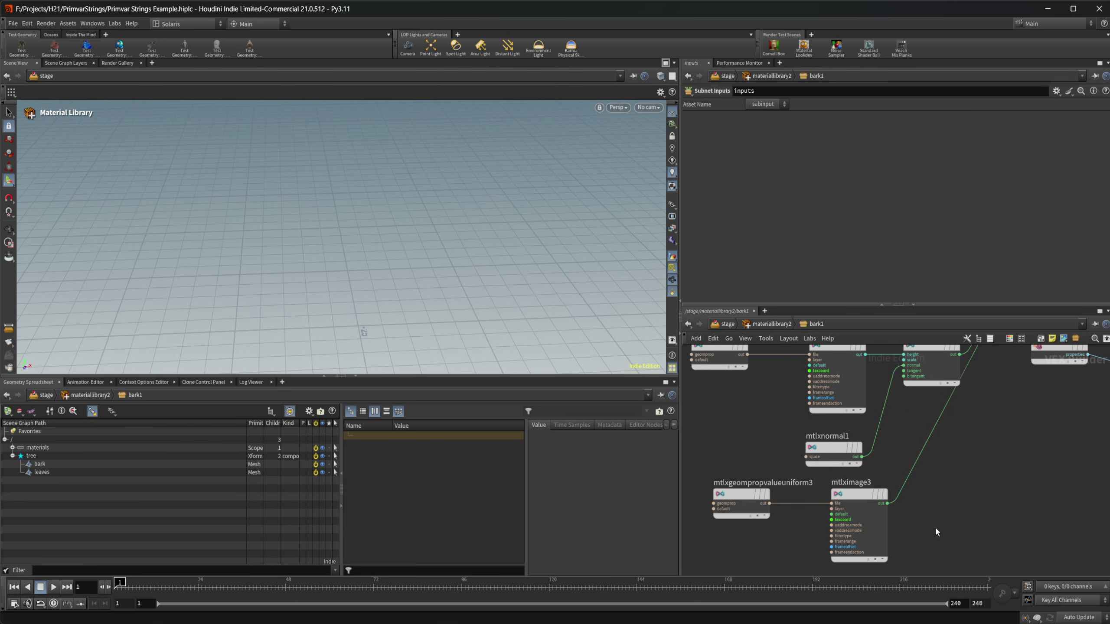
left_click(851, 502)
key("u")
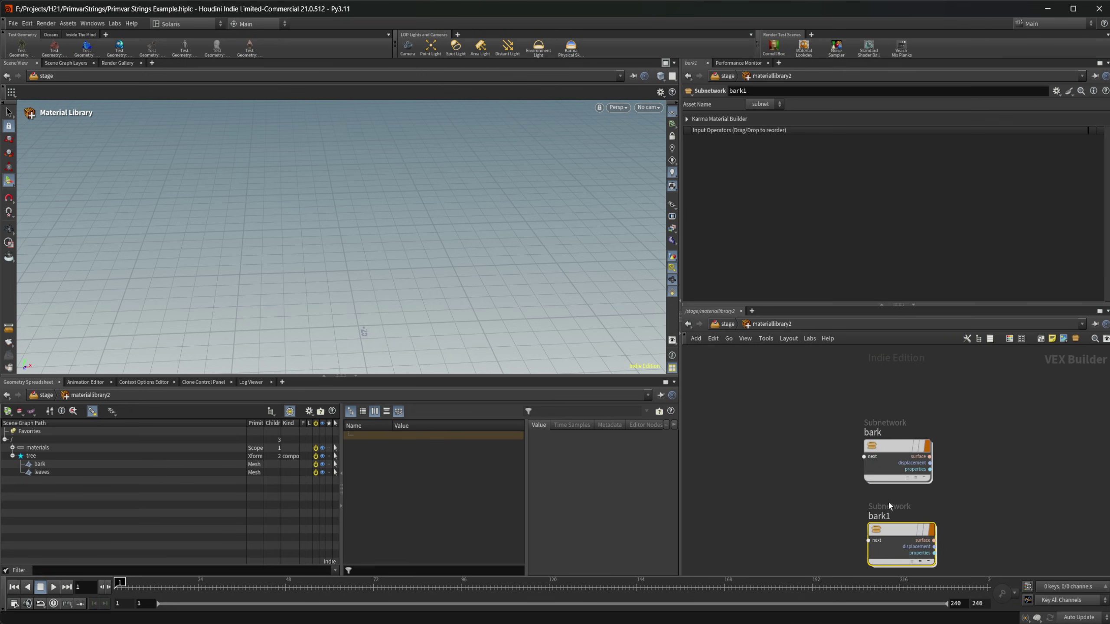
Step: Rename the duplicated bark1 subnetwork to leaves
double_click(886, 517)
type("leaves")
key("Return")
Step: Delete mtlxgeompropvalueuniform3 and mtlximage3 from the original bark material and return to materiallibrary2
double_click(905, 450)
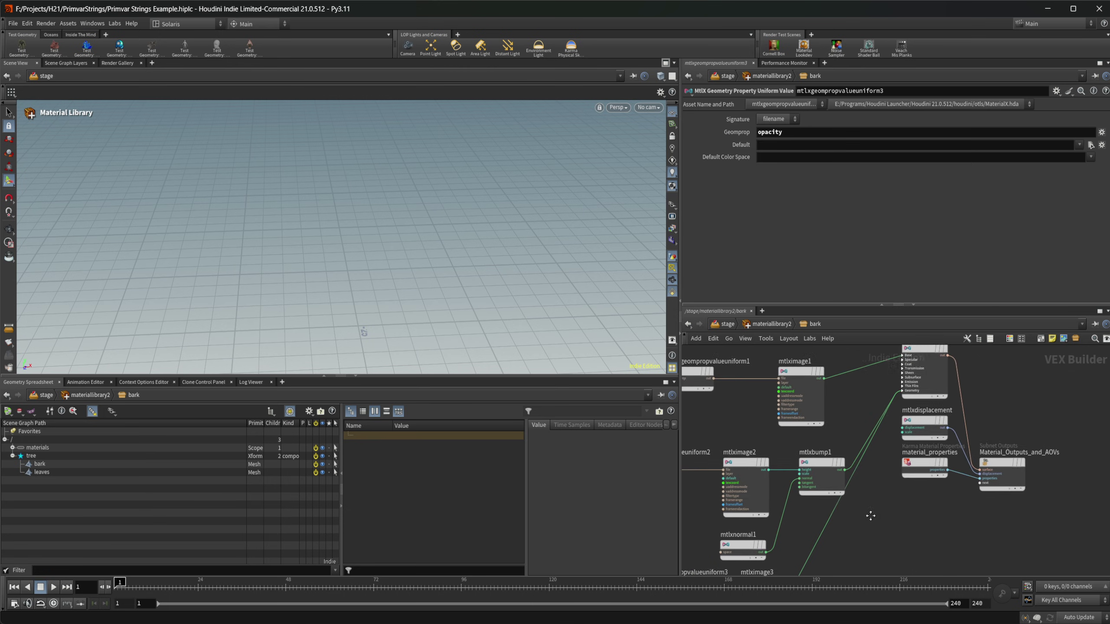
middle_click_drag(785, 548, 821, 523)
left_click_drag(830, 526, 726, 467)
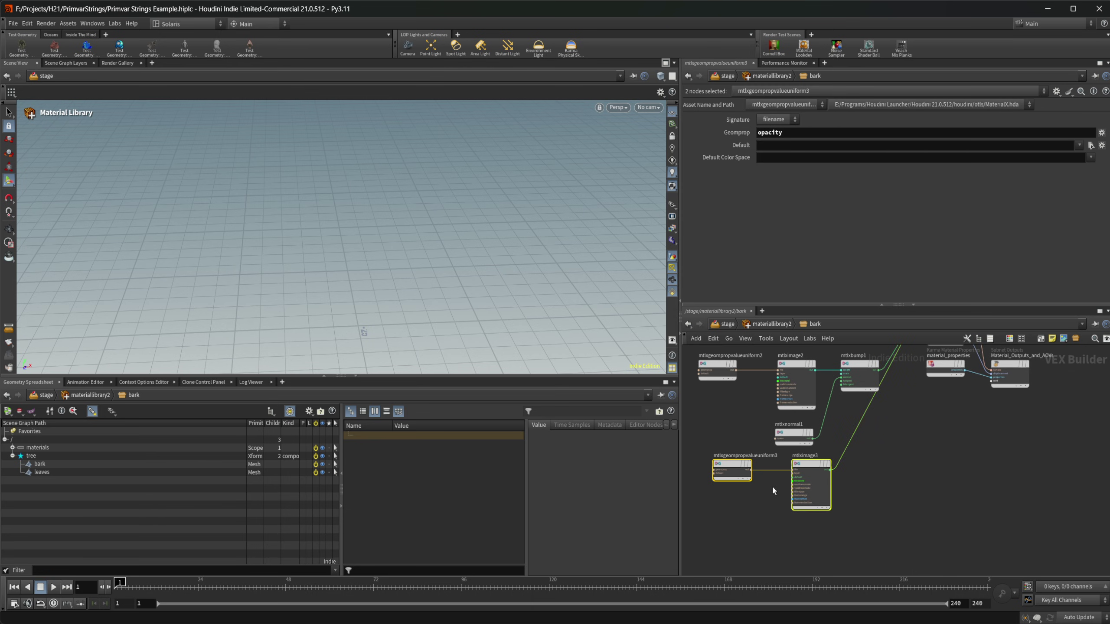
key("Delete")
left_click(768, 323)
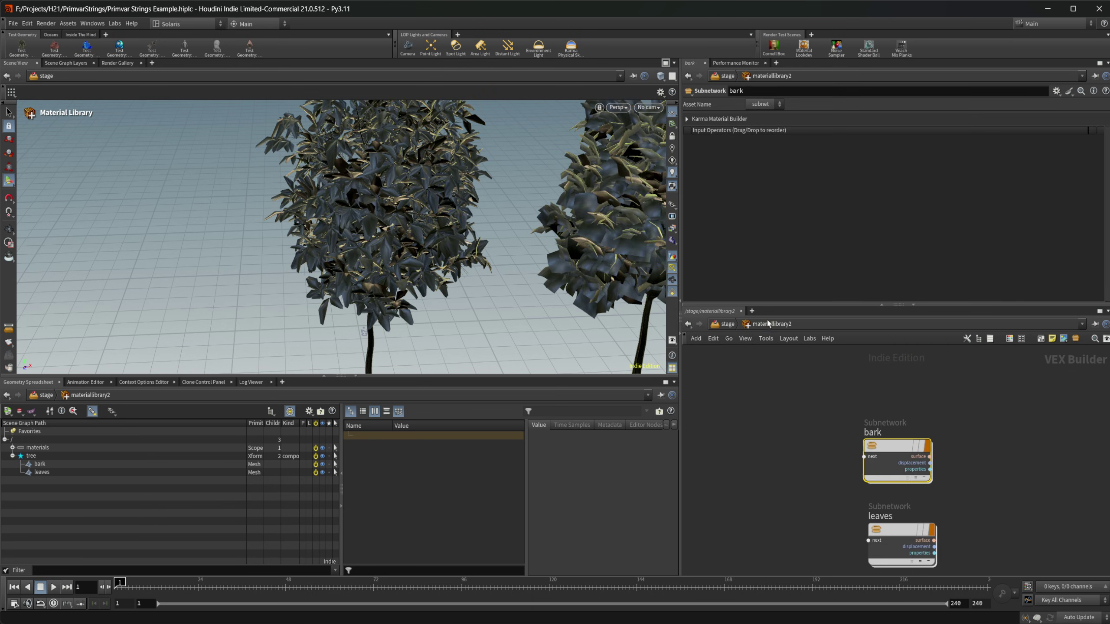
Step: Auto-fill the materials on materiallibrary2, assigning bark to /tree/bark and leaves to /tree/leaves
left_click(728, 324)
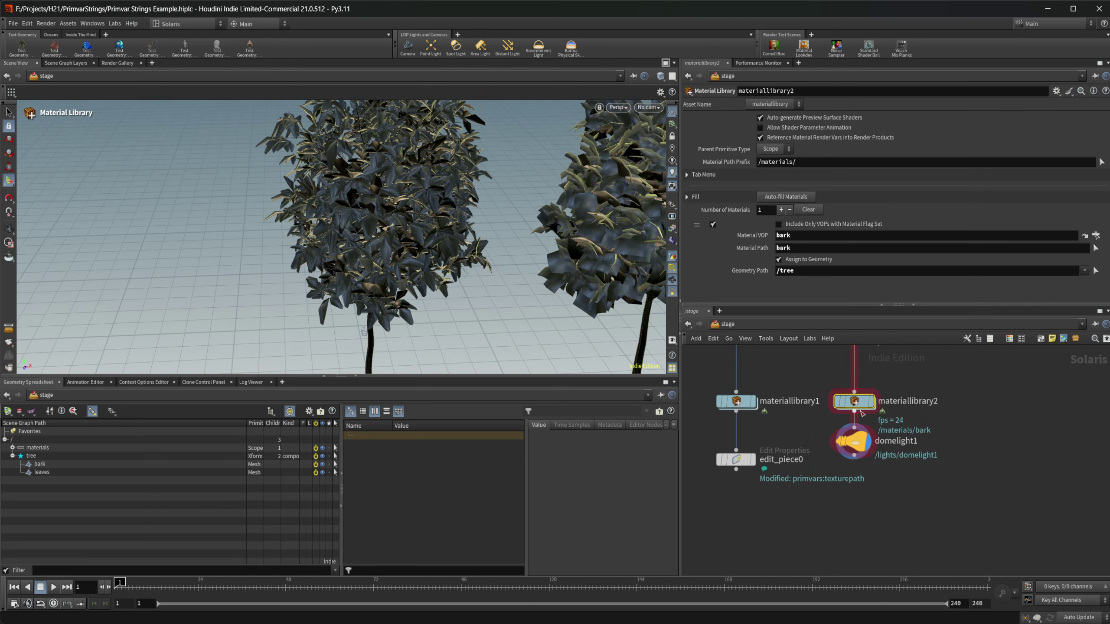
left_click(787, 197)
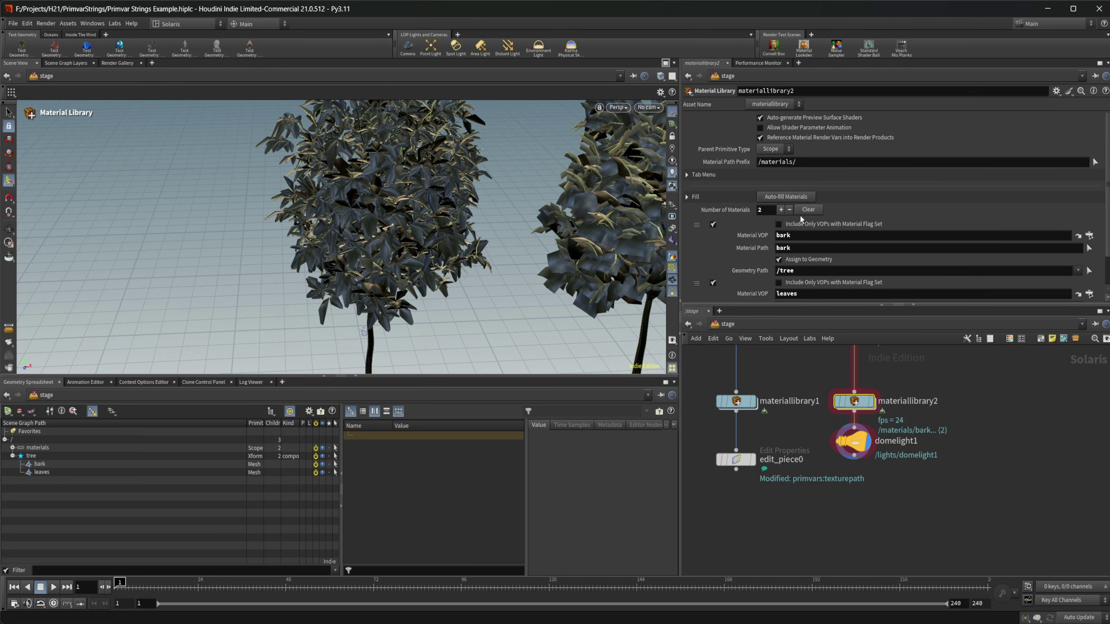
scroll(847, 266, "down", 2)
left_click_drag(38, 464, 797, 239)
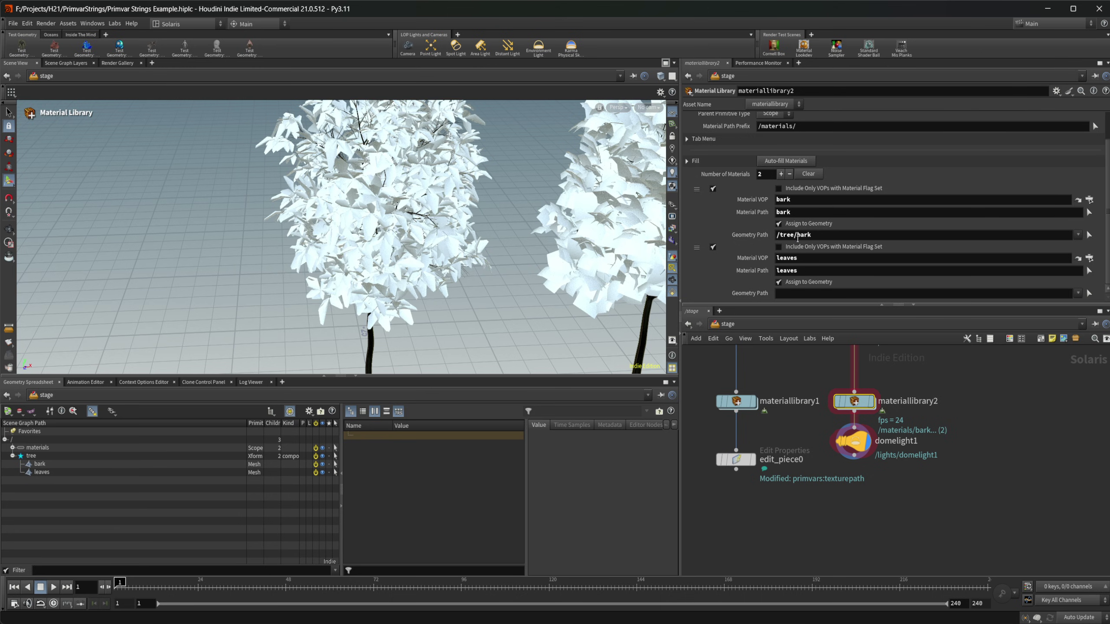
left_click(40, 473)
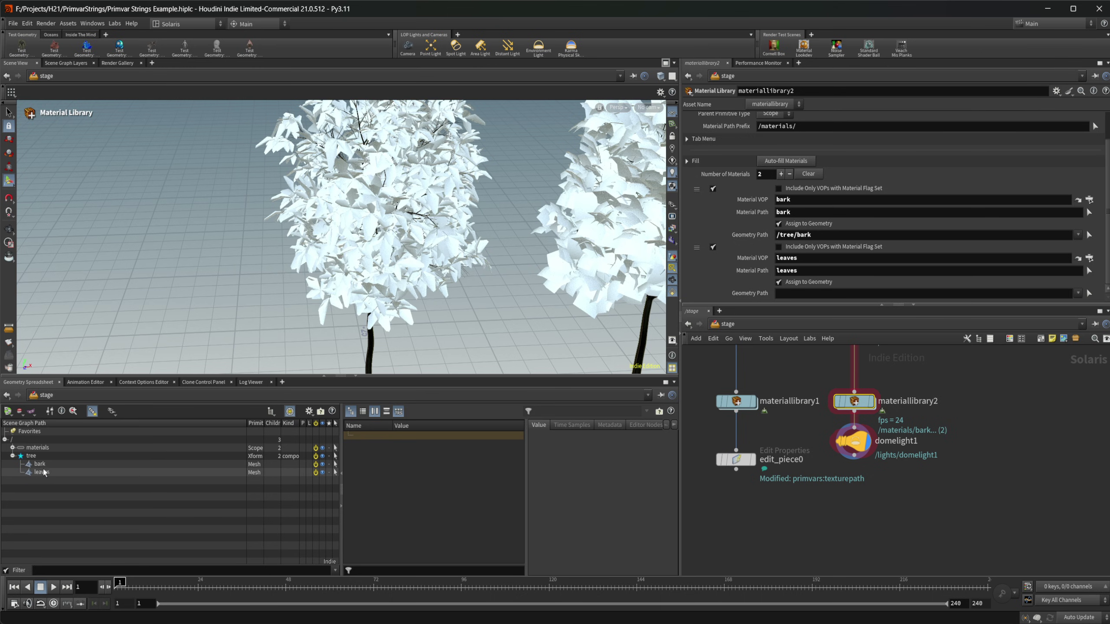
left_click_drag(41, 472, 805, 295)
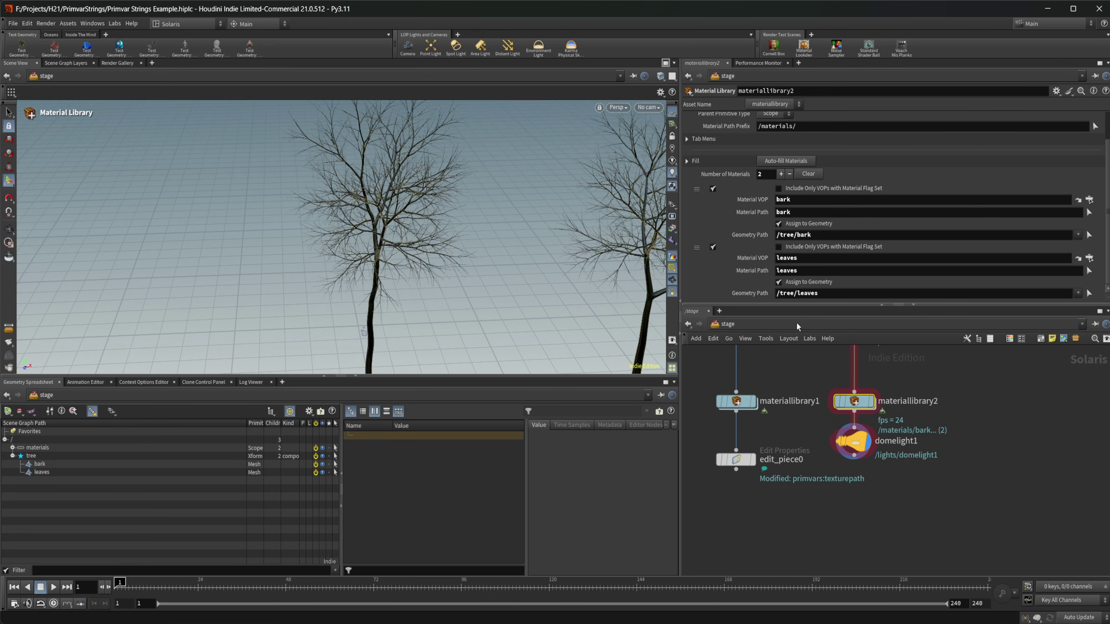
Step: Render the viewport with Karma XPU and examine the bark and leaf materials on both trees
middle_click_drag(568, 239, 446, 248, "alt")
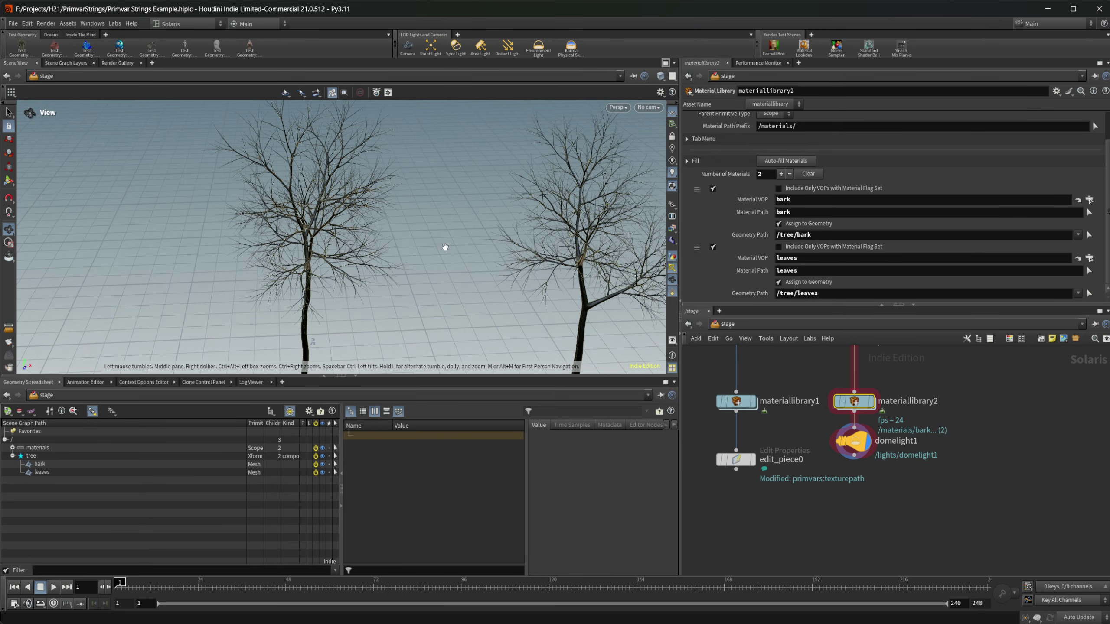
left_click(621, 109)
left_click(634, 166)
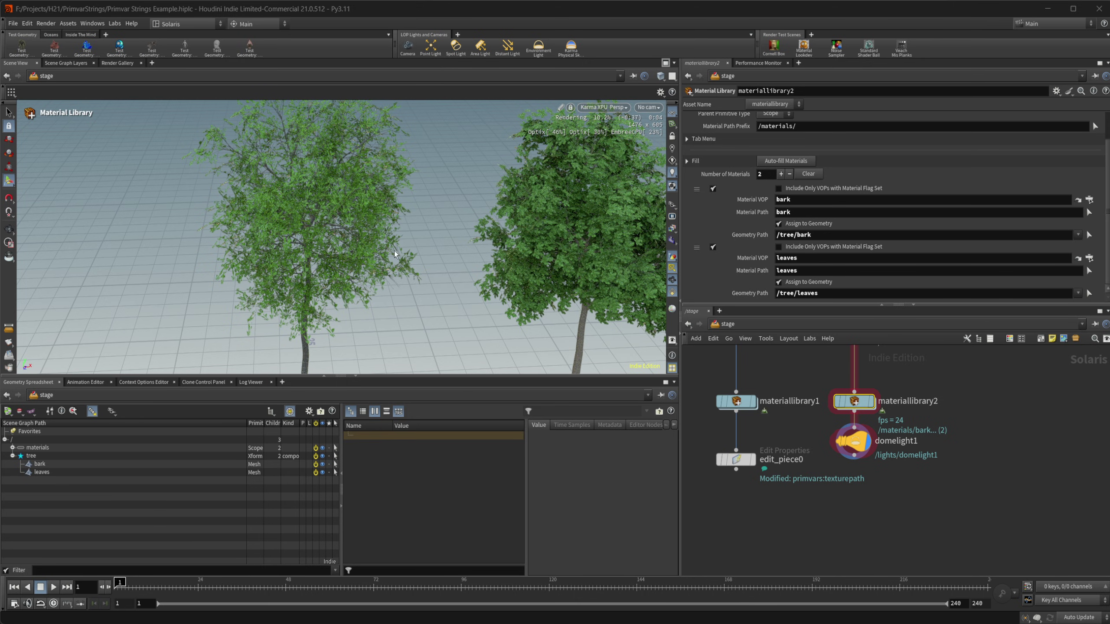
middle_click_drag(489, 291, 442, 276, "alt")
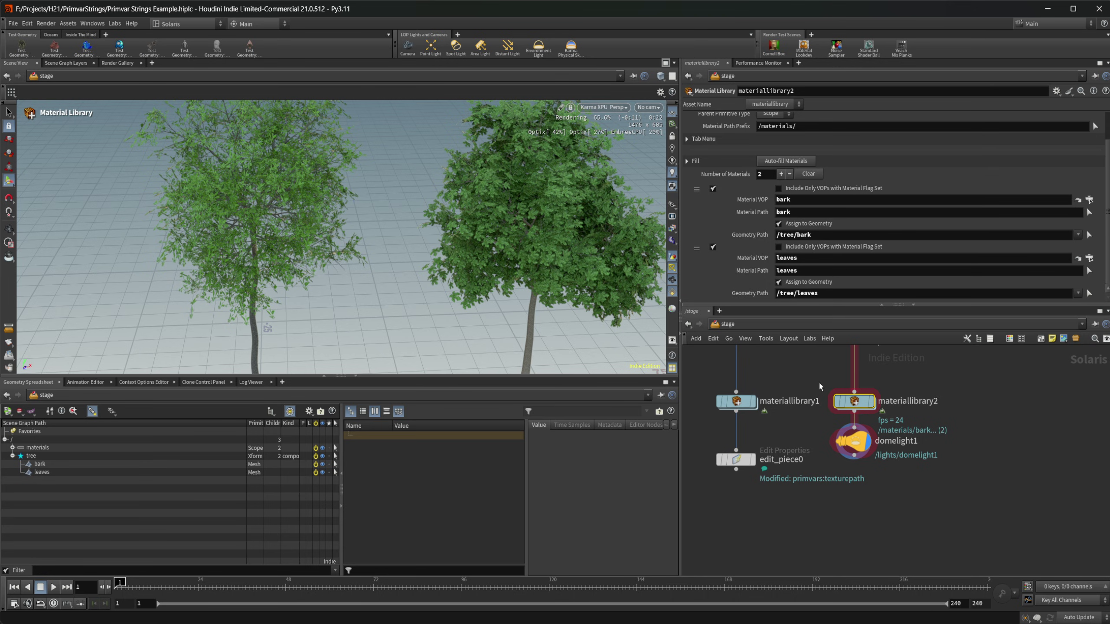
Step: Open sopcreate2's geometry network and review the attribute wrangles, the merged trees and the name1 node's bark and leaves naming
middle_click_drag(819, 384, 806, 447)
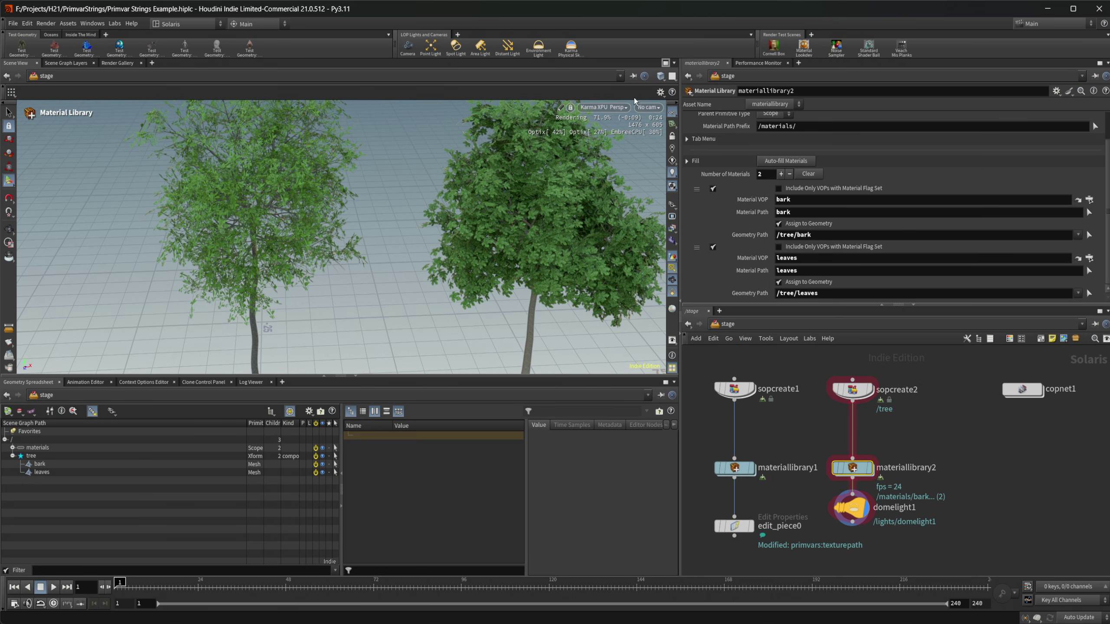
double_click(852, 389)
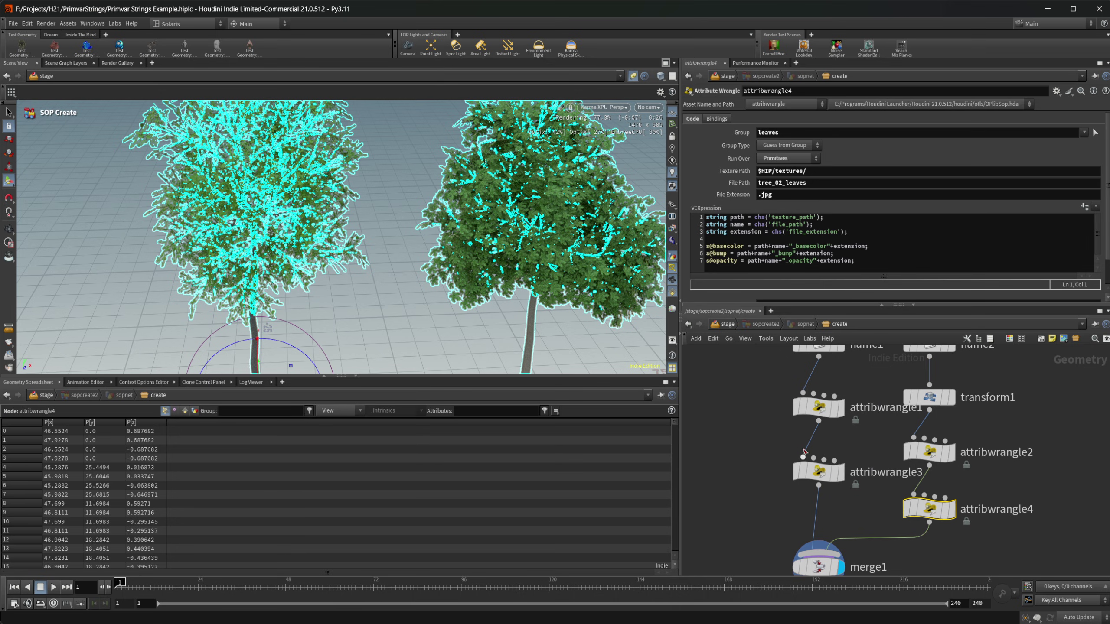
left_click(818, 406)
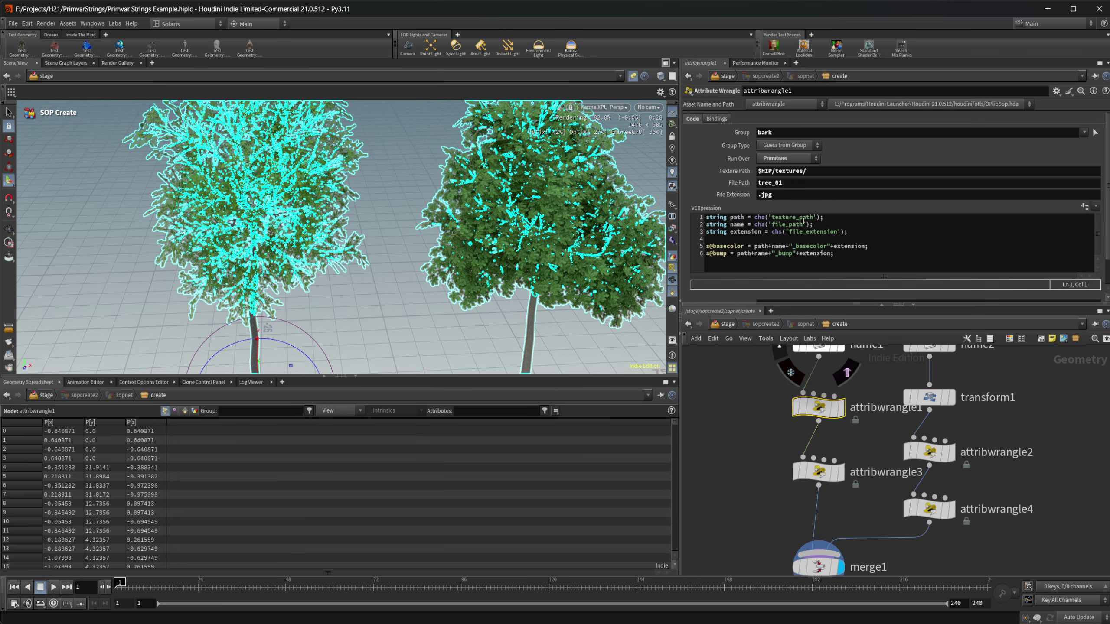
left_click(836, 476)
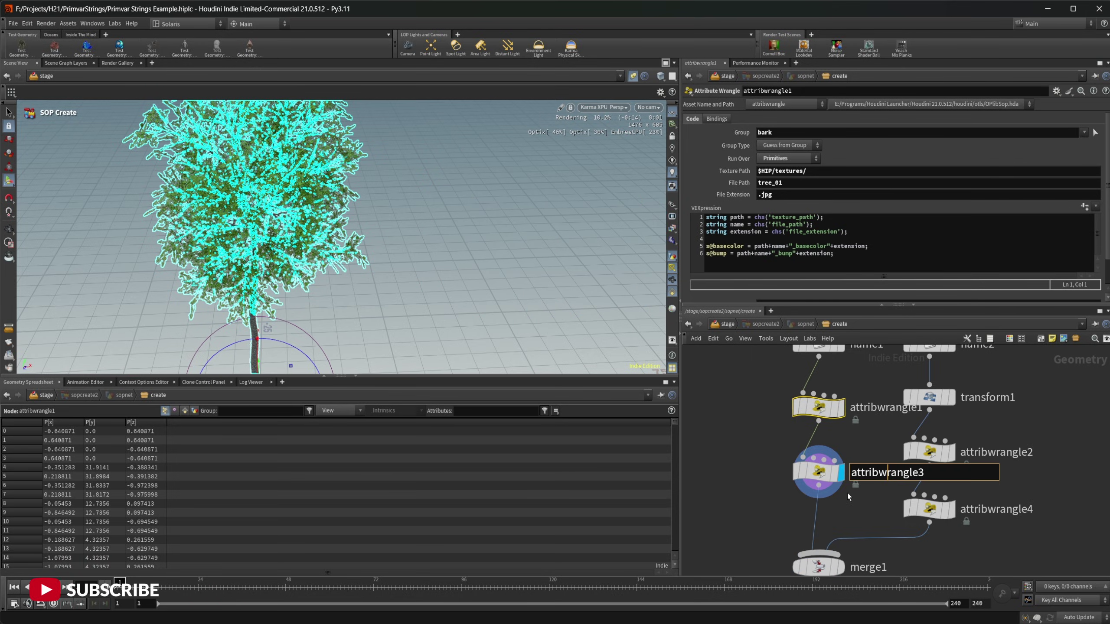
left_click(827, 551)
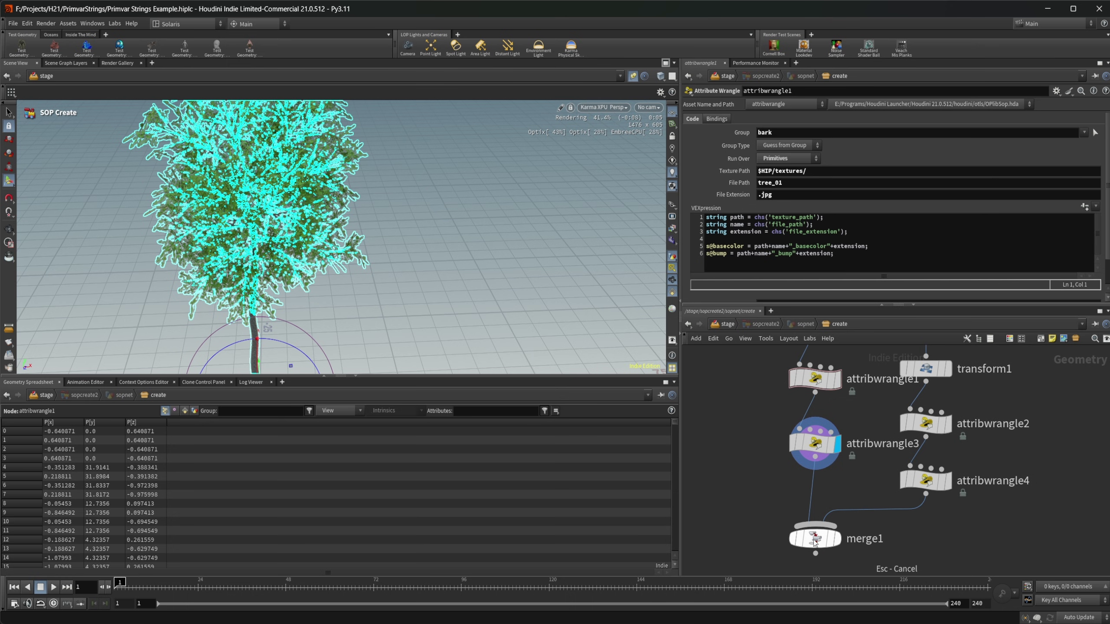
left_click(813, 539)
left_click(842, 516)
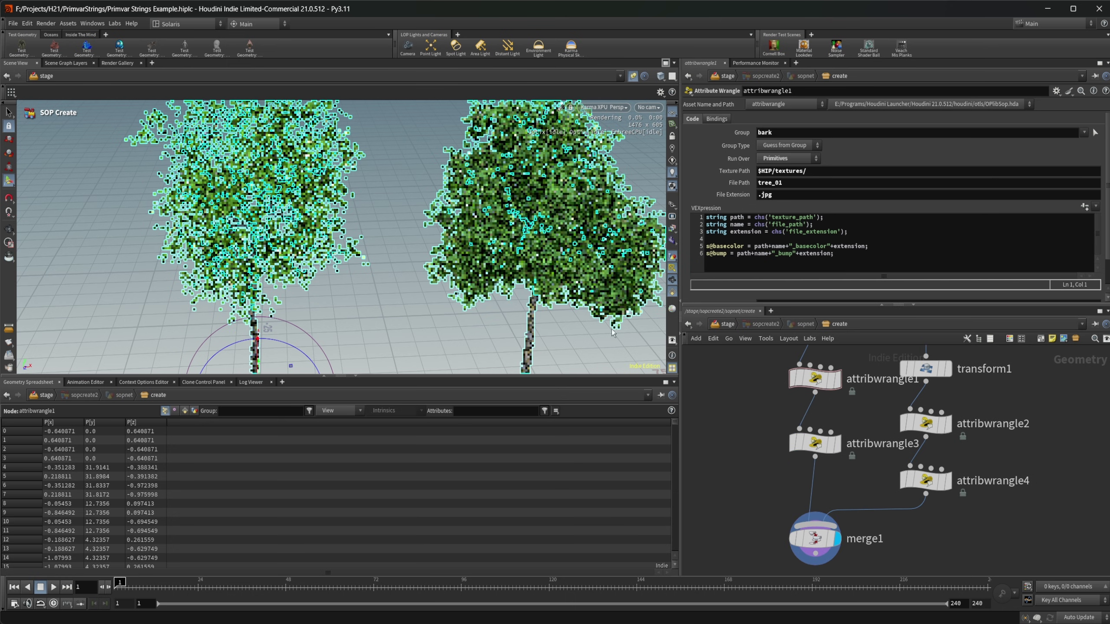
middle_click_drag(846, 423, 845, 456)
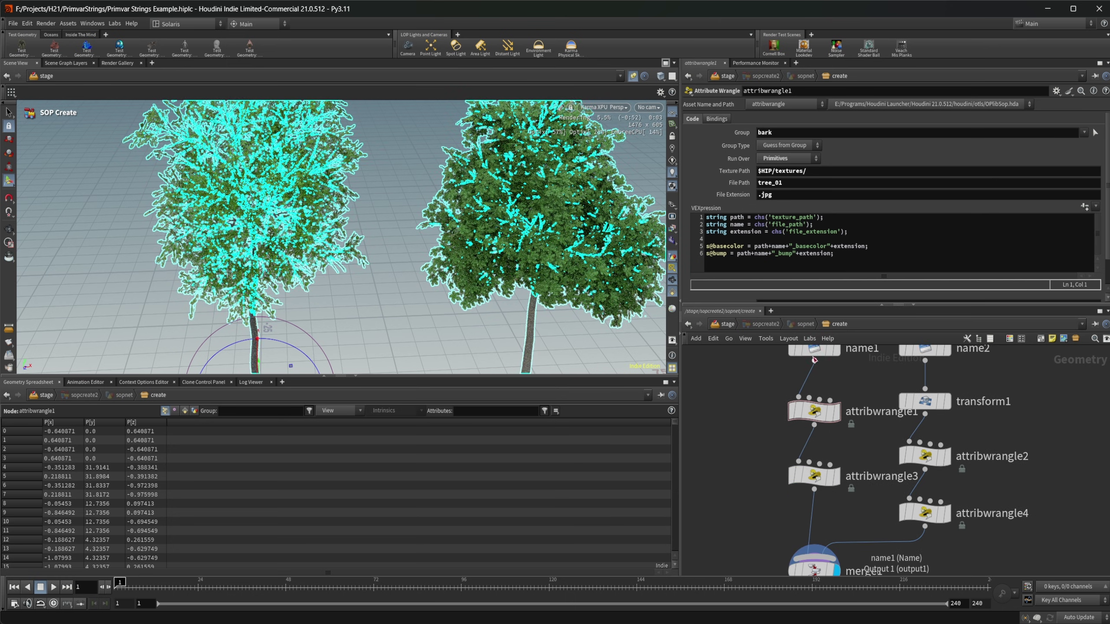
left_click(814, 351)
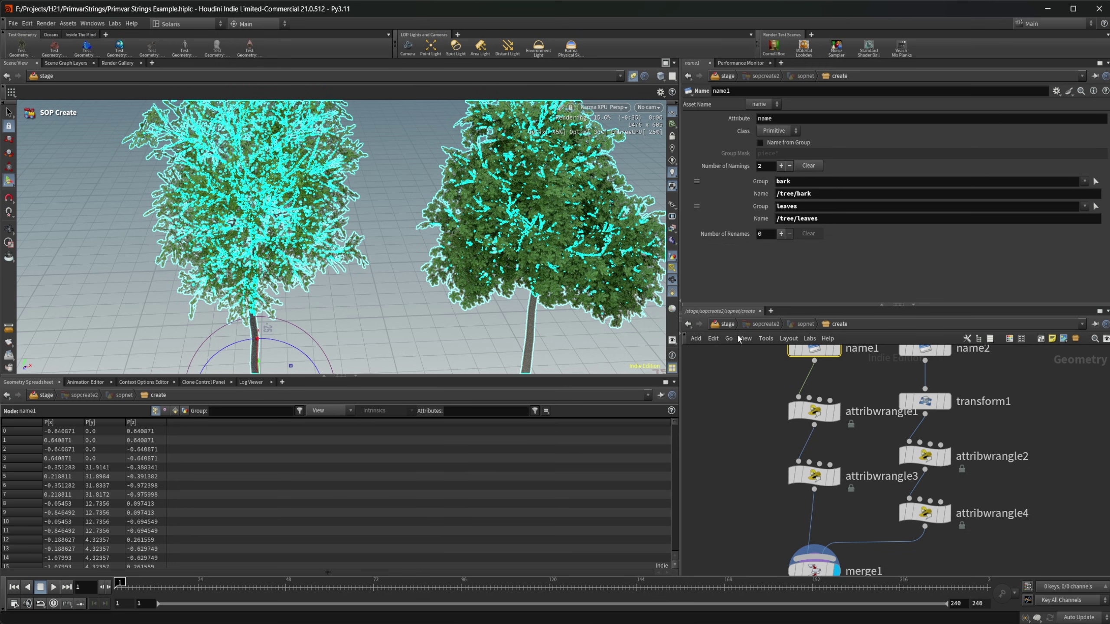
Step: Return to the stage network and clear the primitive selection in the scene graph
left_click(728, 325)
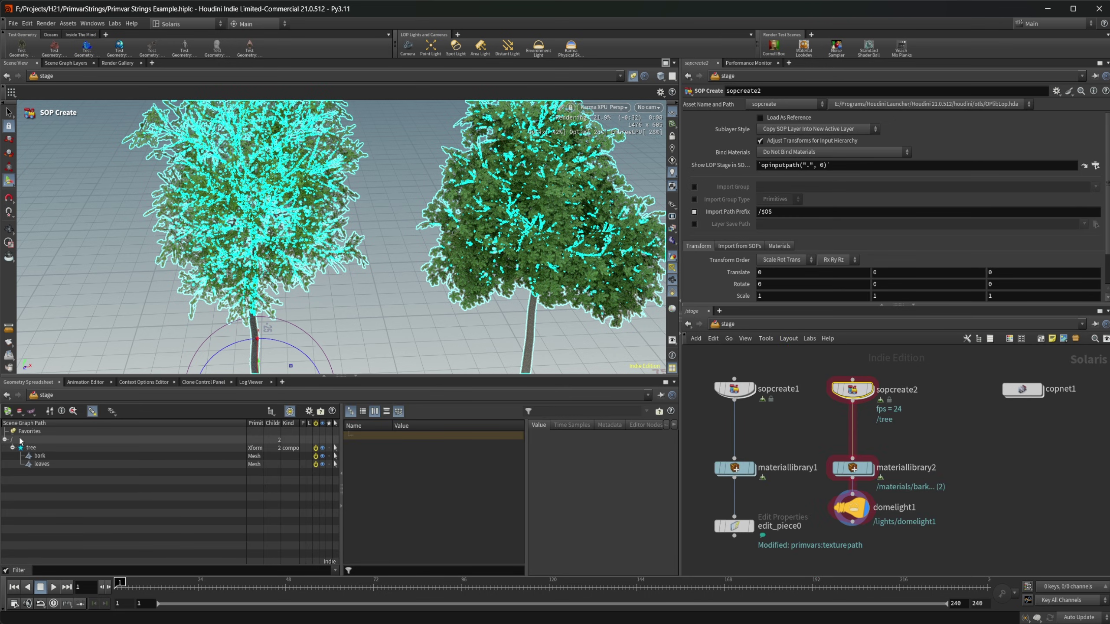
left_click(29, 439)
left_click(150, 495)
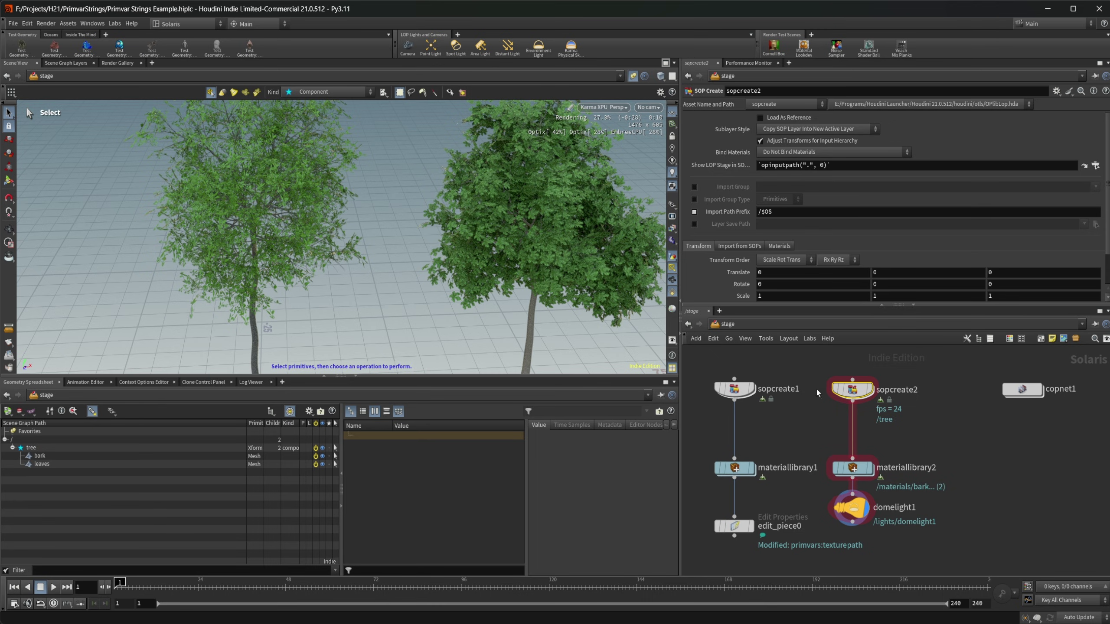